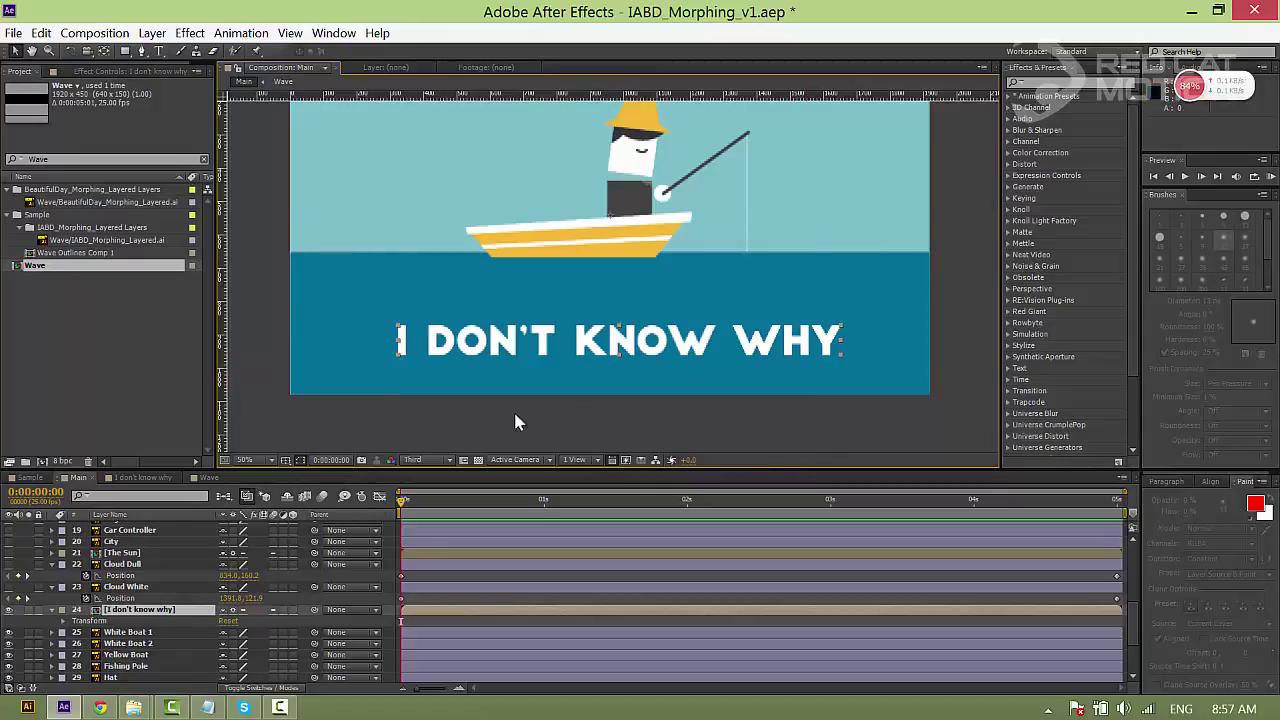
# - Open the "I don't know why" composition and select its letter I layer
pyautogui.doubleClick(548, 340)
pyautogui.click(452, 370)
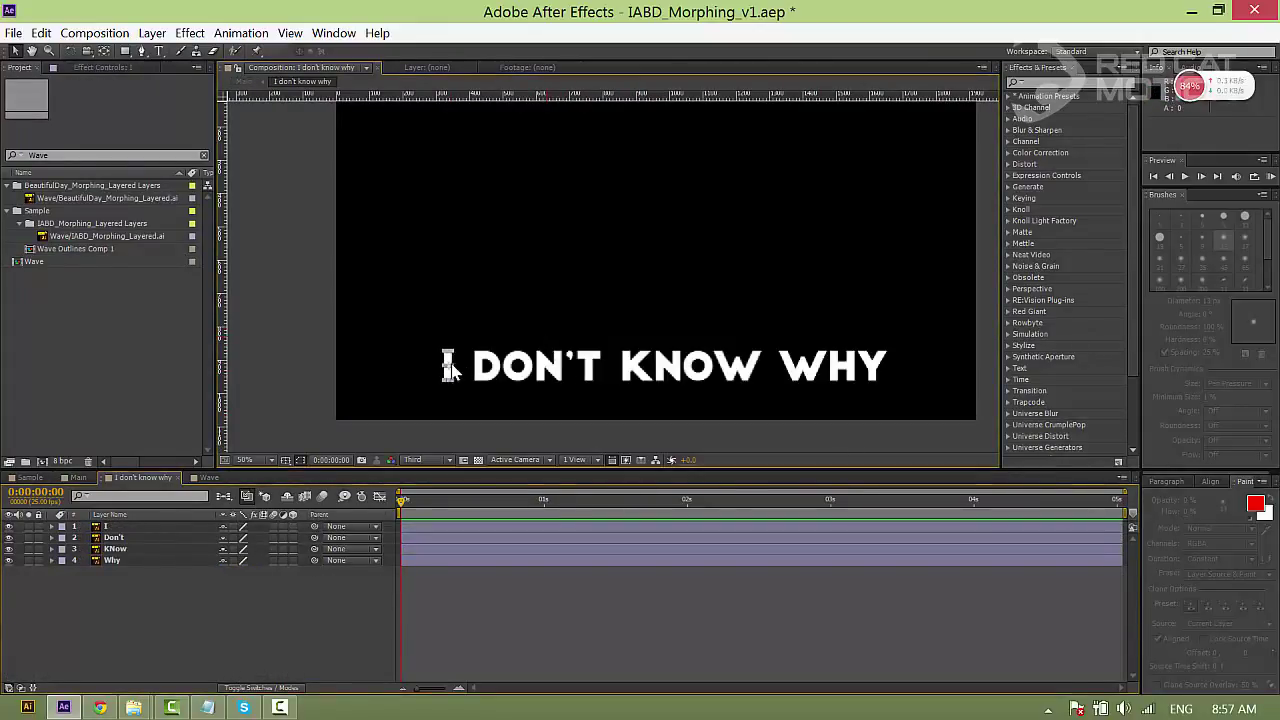
pyautogui.scroll(2, 560, 360)
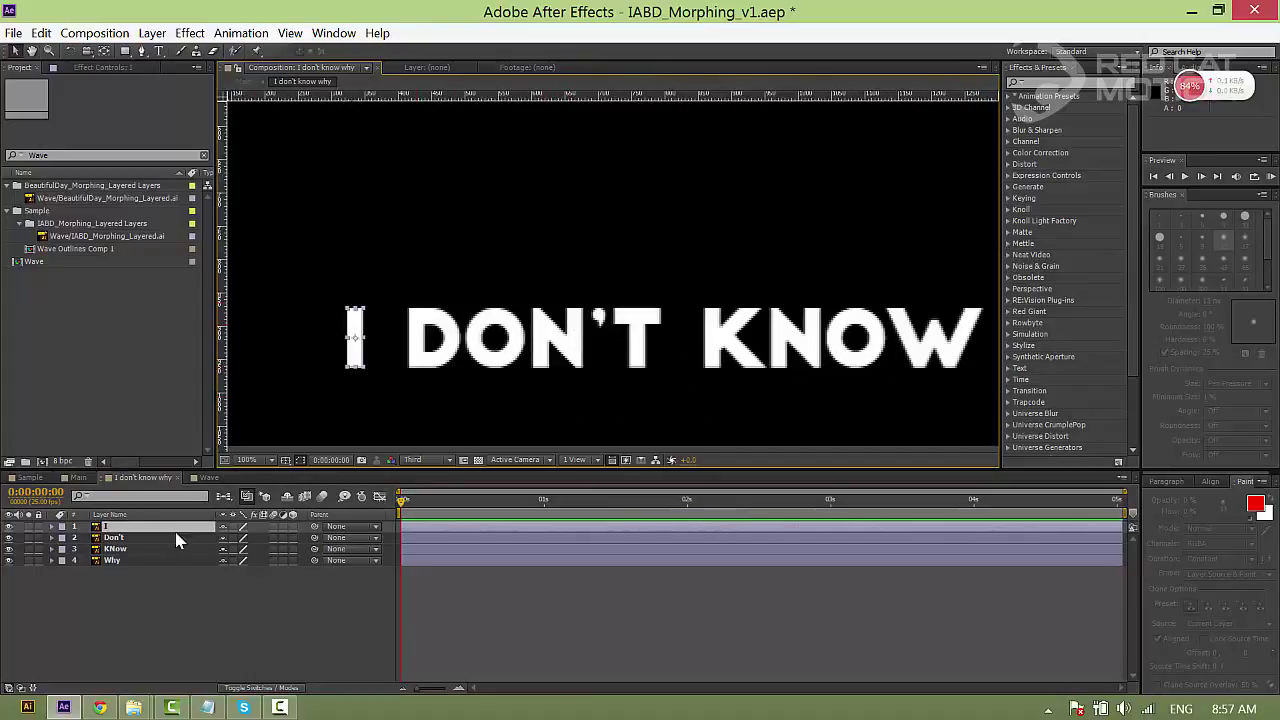
# - Solo the "I dont know" layer in the Sample composition and scrub through its text animation from 0:00:00:18 to 0:00:02:11
pyautogui.click(33, 479)
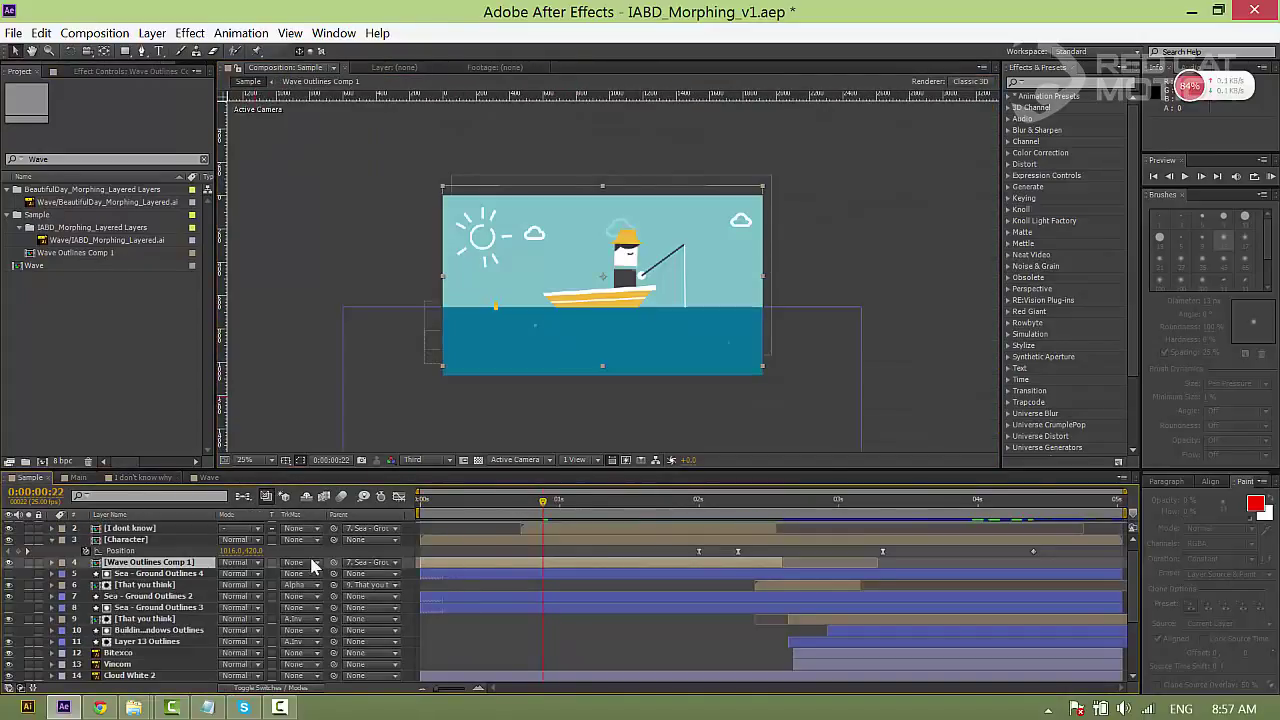
pyautogui.click(28, 528)
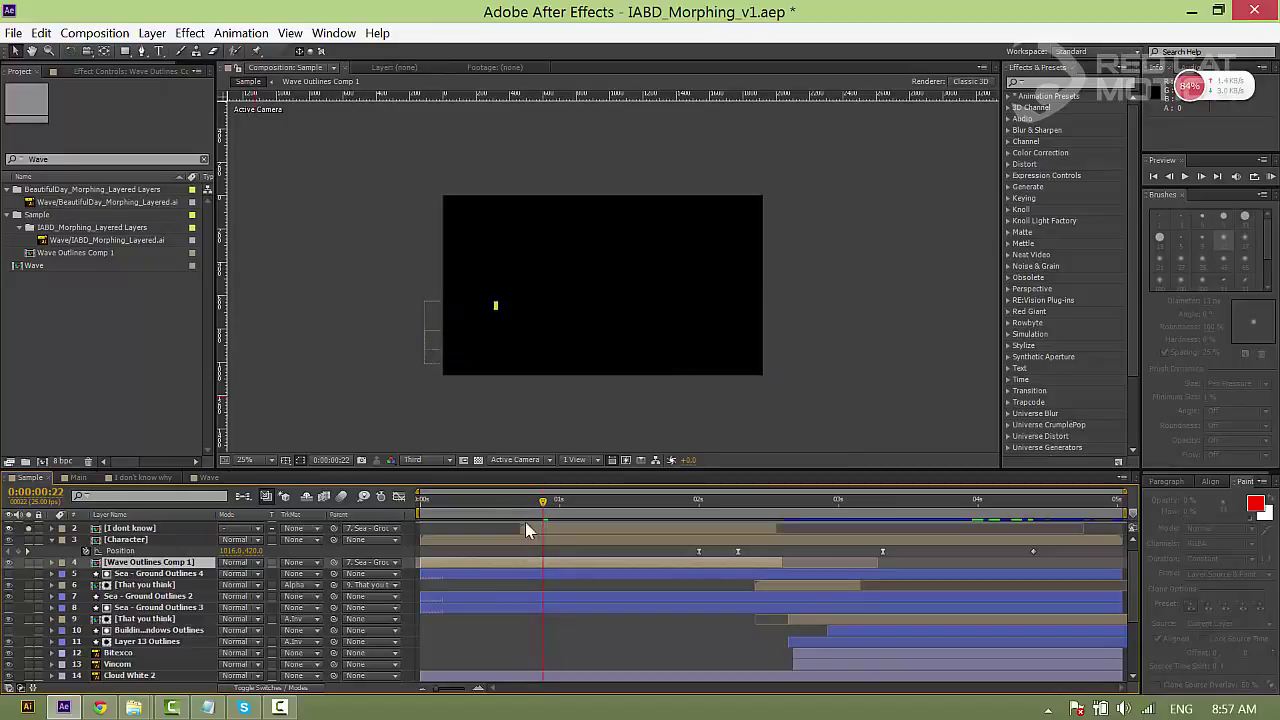
pyautogui.scroll(2, 539, 418)
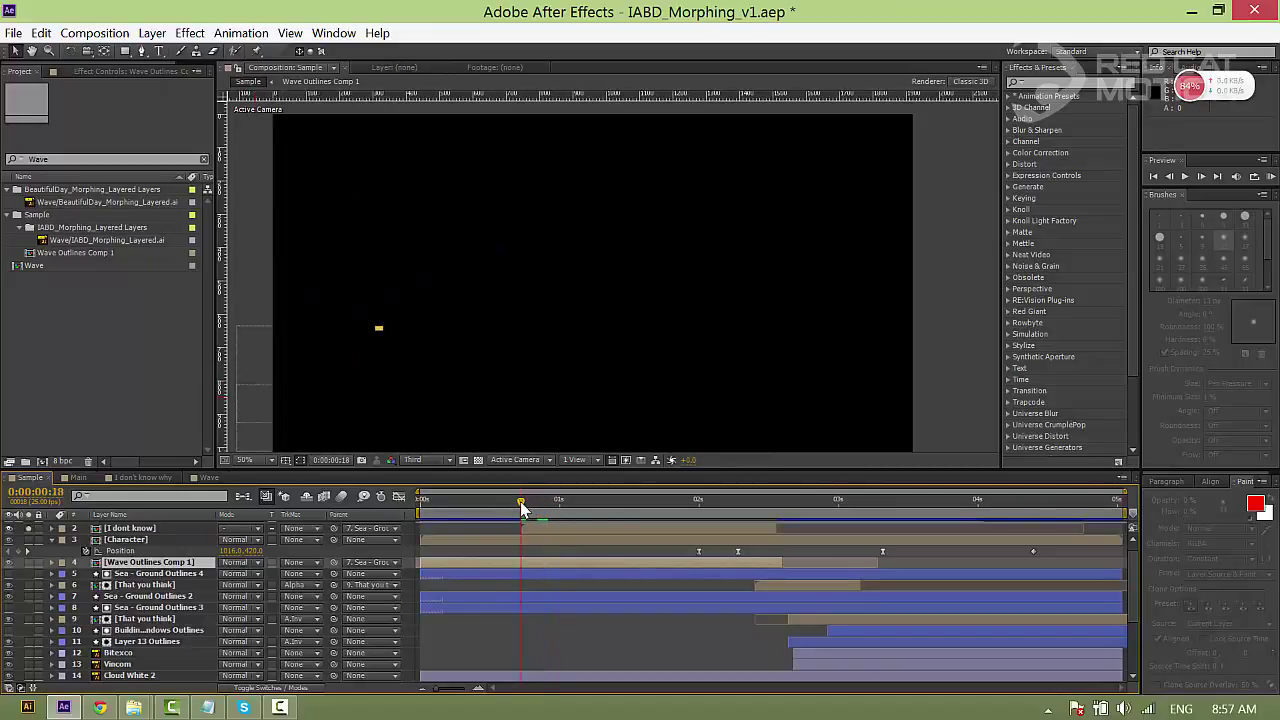
pyautogui.moveTo(521, 501); pyautogui.dragTo(760, 520)
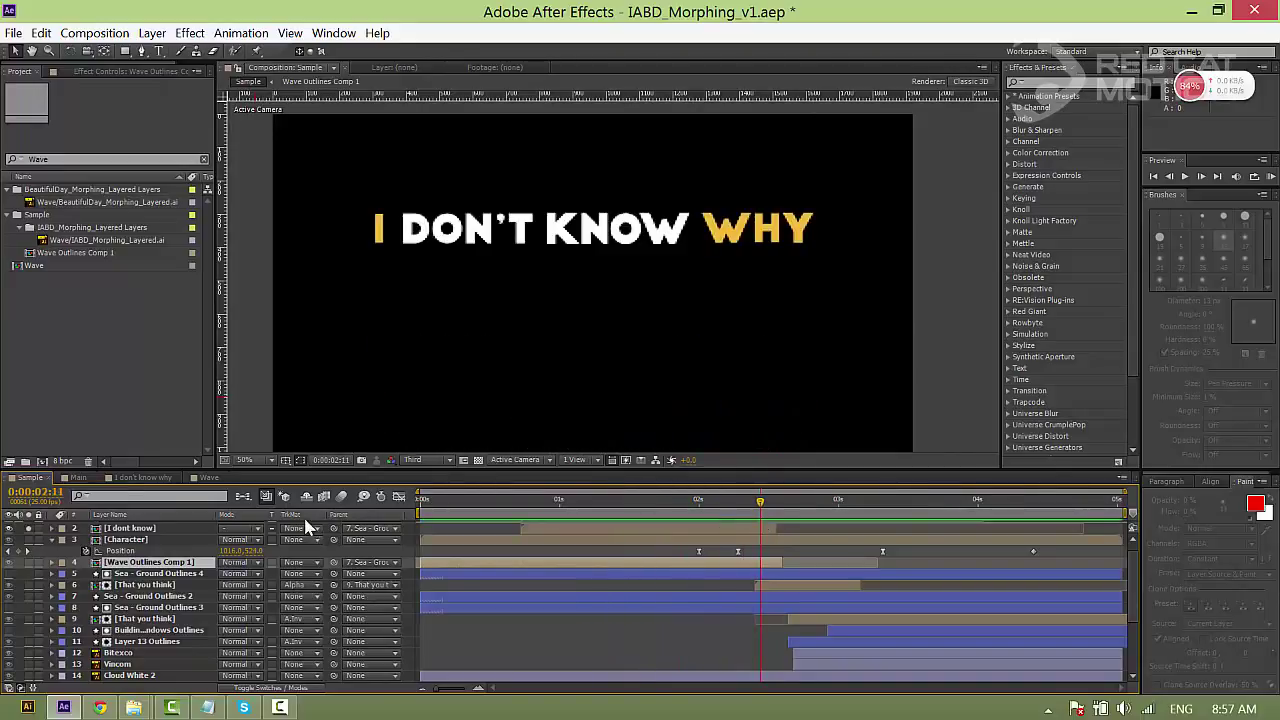
# - Create a shape layer from the letter I vector layer in the "I don't know why" composition
pyautogui.click(140, 478)
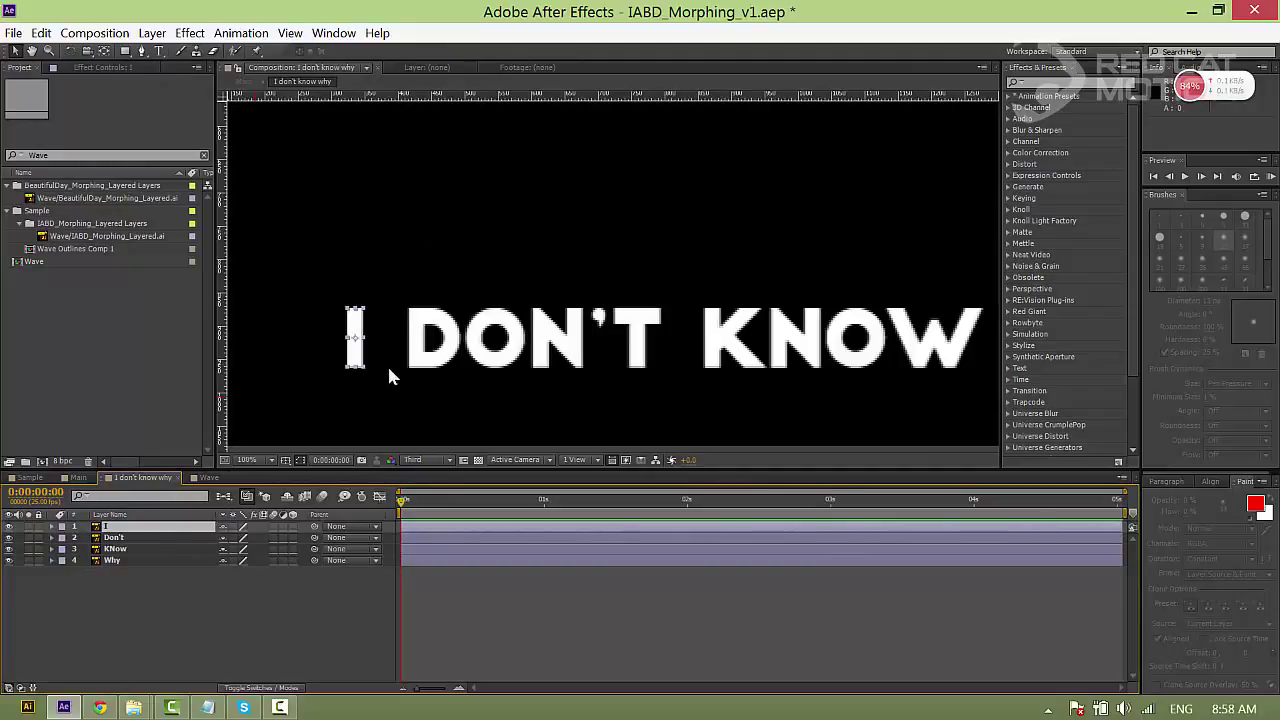
pyautogui.rightClick(355, 340)
pyautogui.click(508, 570)
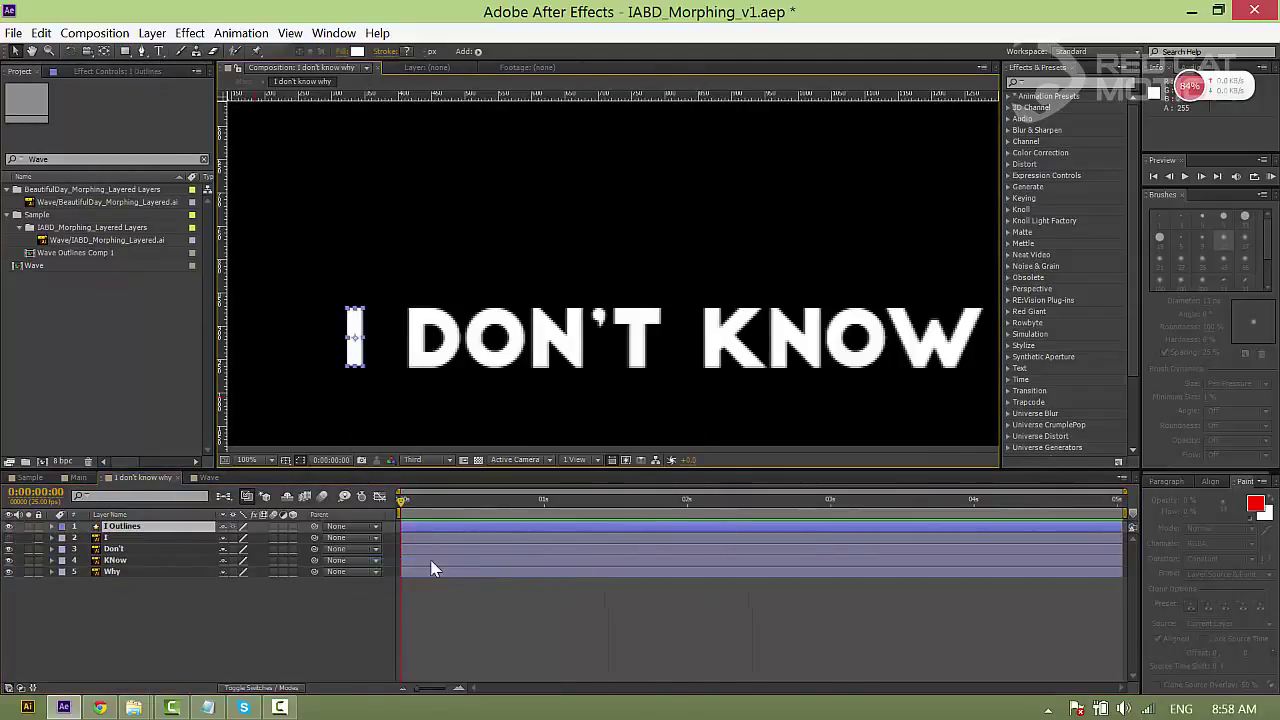
# - Create a shape layer from the Why vector layer
pyautogui.moveTo(624, 351); pyautogui.dragTo(369, 351)
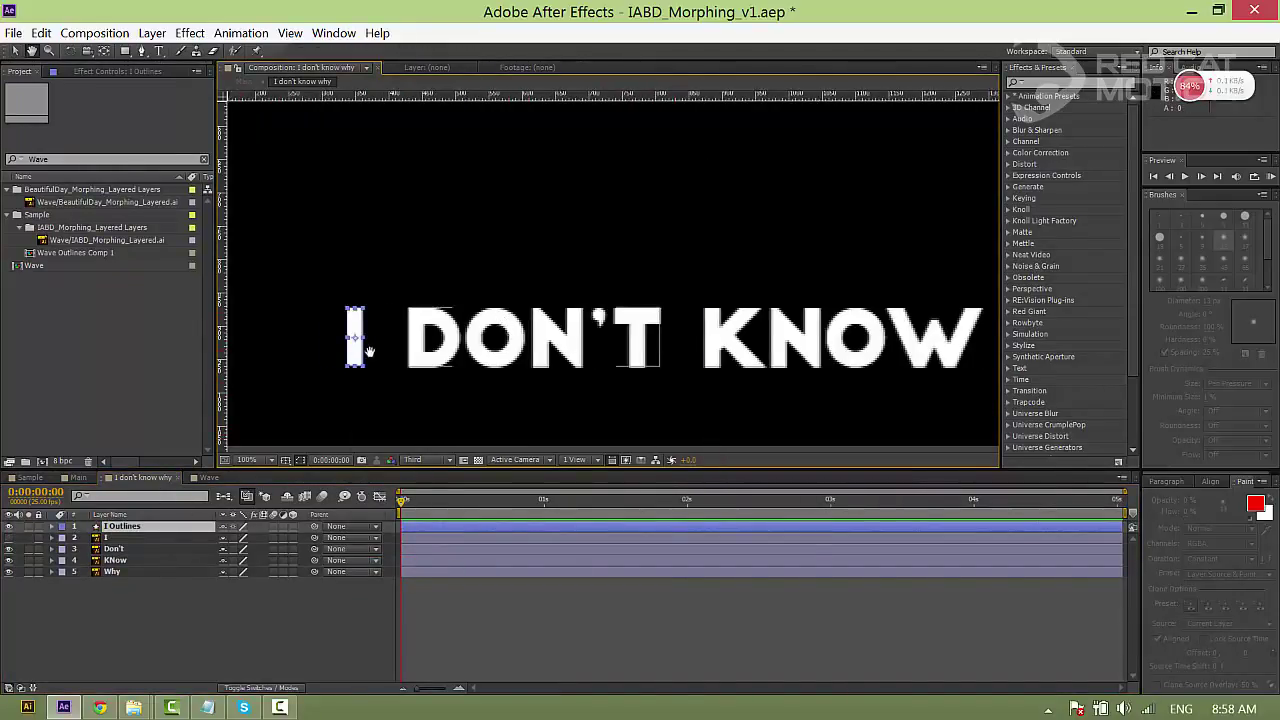
pyautogui.moveTo(899, 349); pyautogui.dragTo(604, 349)
pyautogui.click(605, 350)
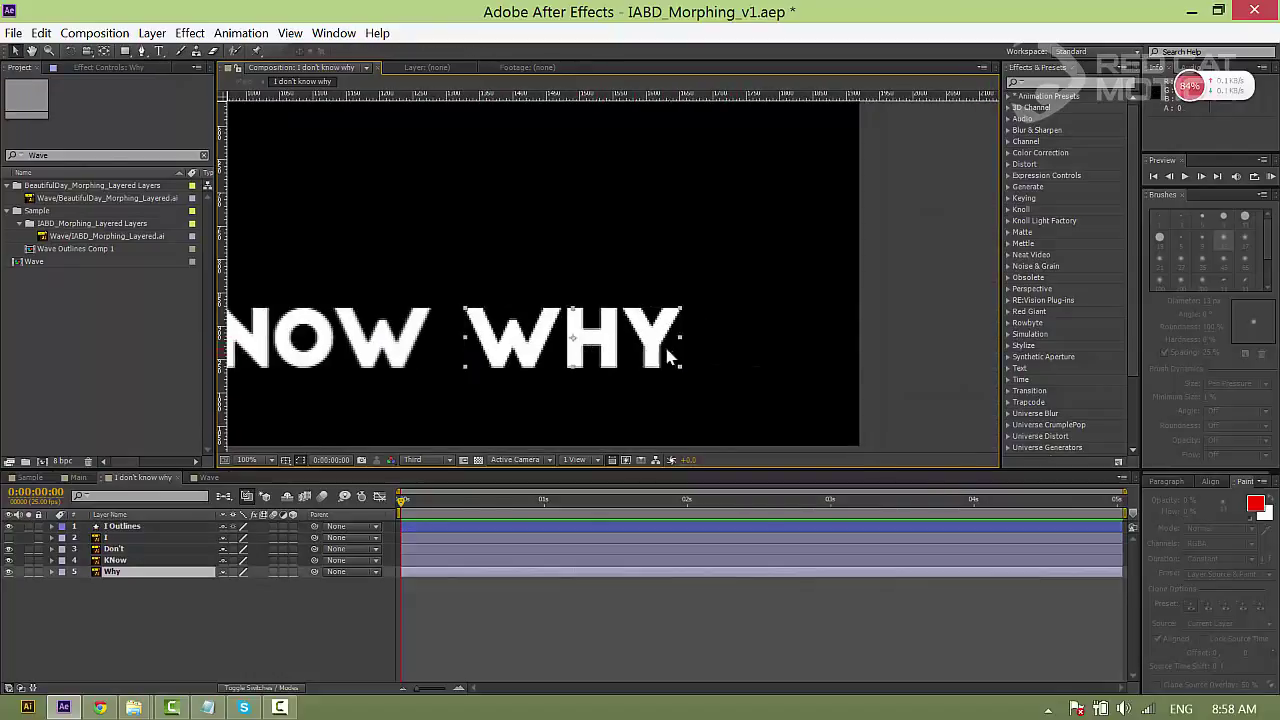
pyautogui.rightClick(598, 342)
pyautogui.click(730, 568)
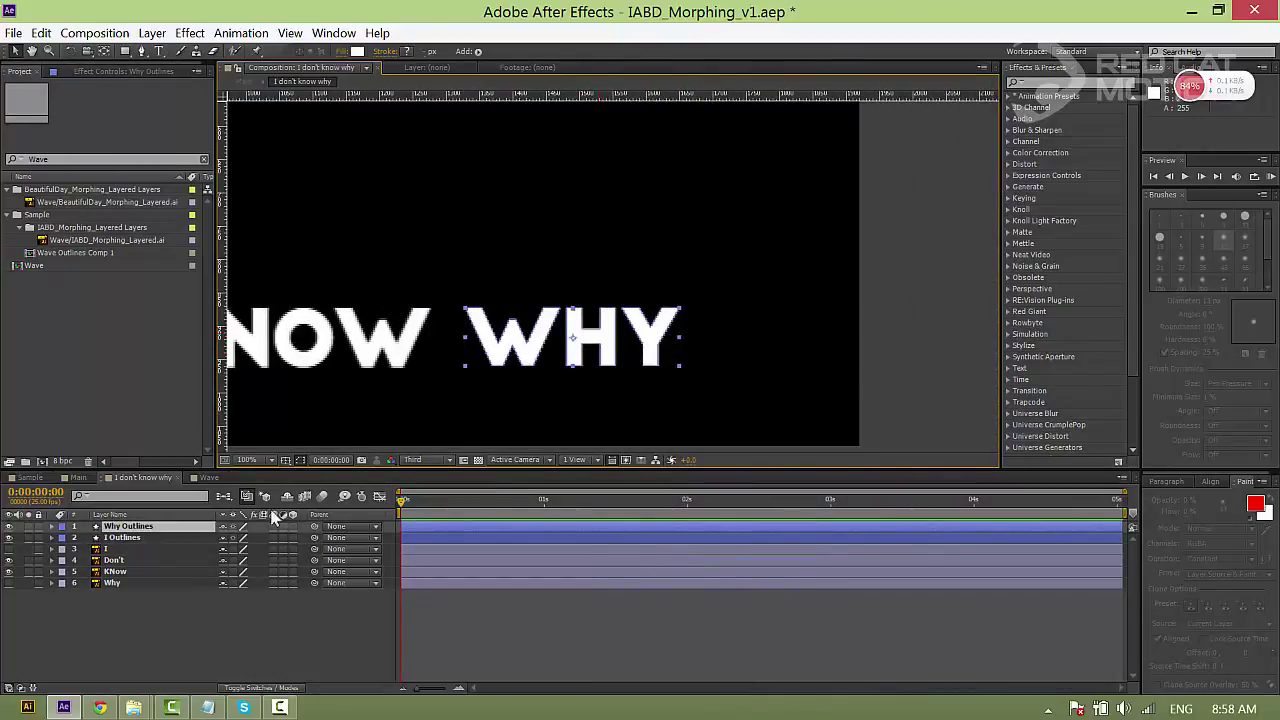
# - Delete the original I and Why vector layers, keeping their outline shape layers
pyautogui.hscroll(-3, 597, 350)
pyautogui.scroll(-1, 595, 345)
pyautogui.moveTo(591, 343); pyautogui.dragTo(617, 376)
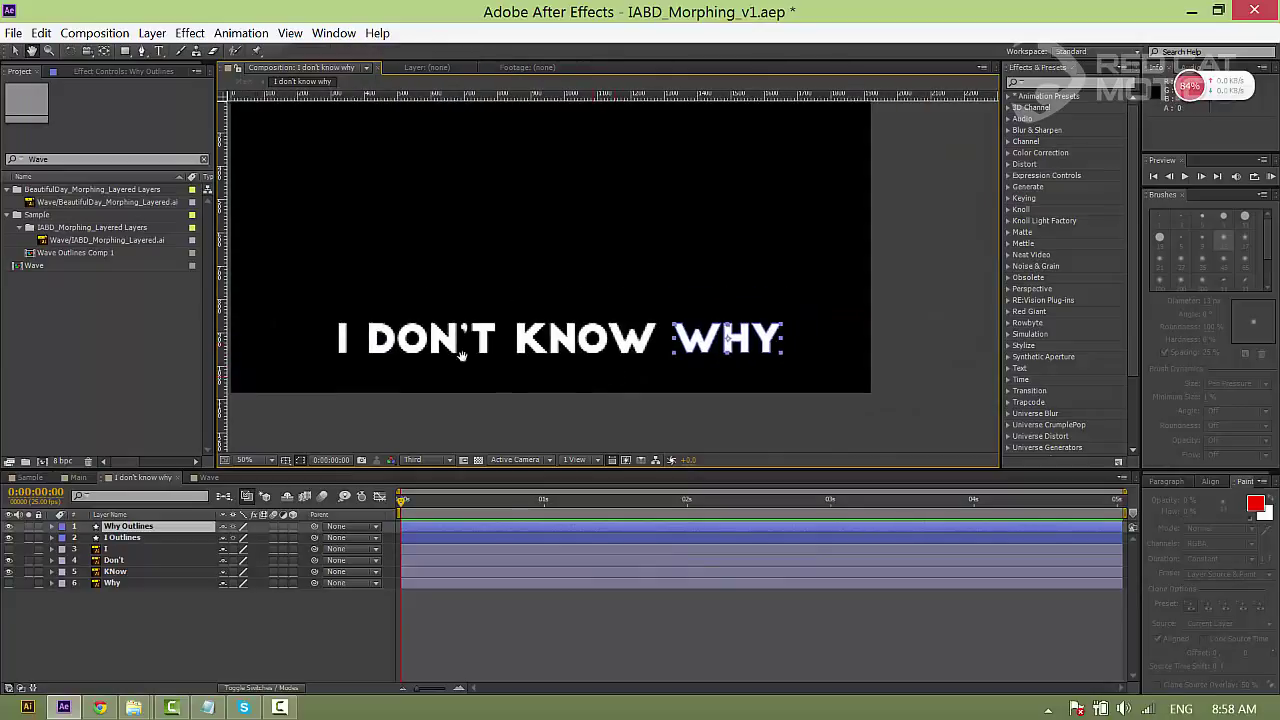
pyautogui.moveTo(458, 353); pyautogui.dragTo(503, 350)
pyautogui.scroll(1, 391, 342)
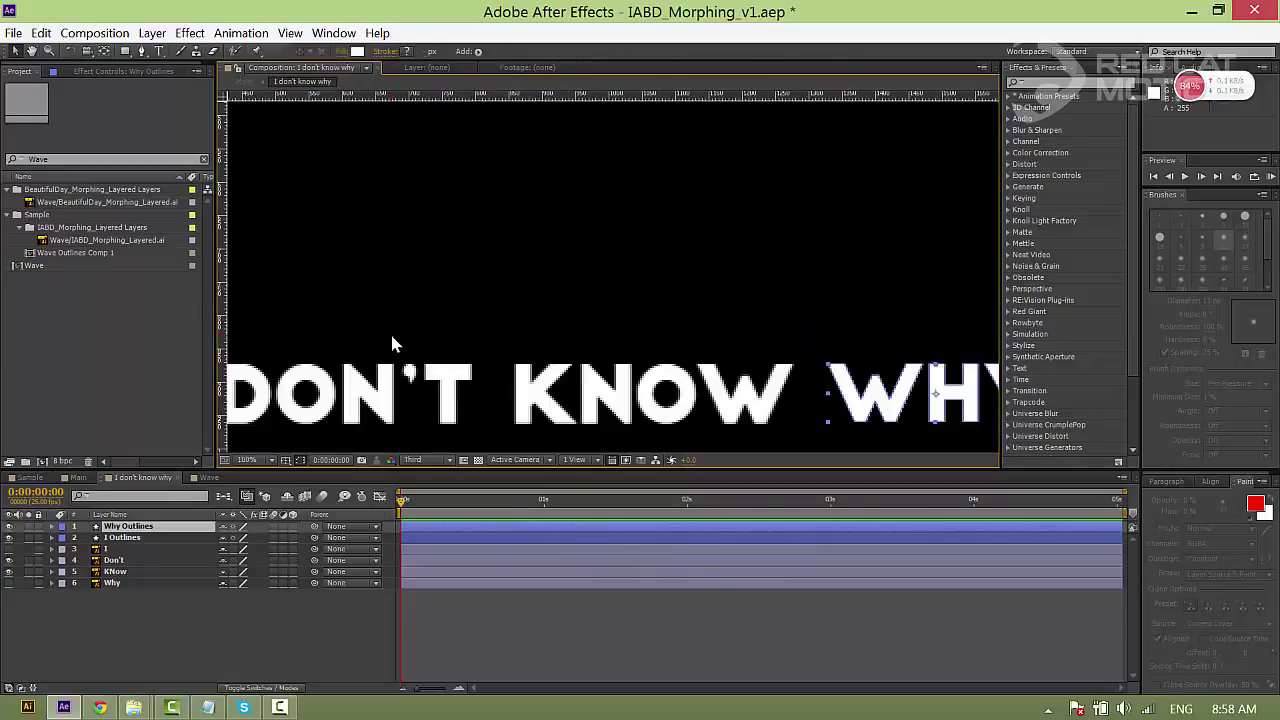
pyautogui.moveTo(391, 342); pyautogui.dragTo(513, 297)
pyautogui.moveTo(990, 360); pyautogui.dragTo(762, 347)
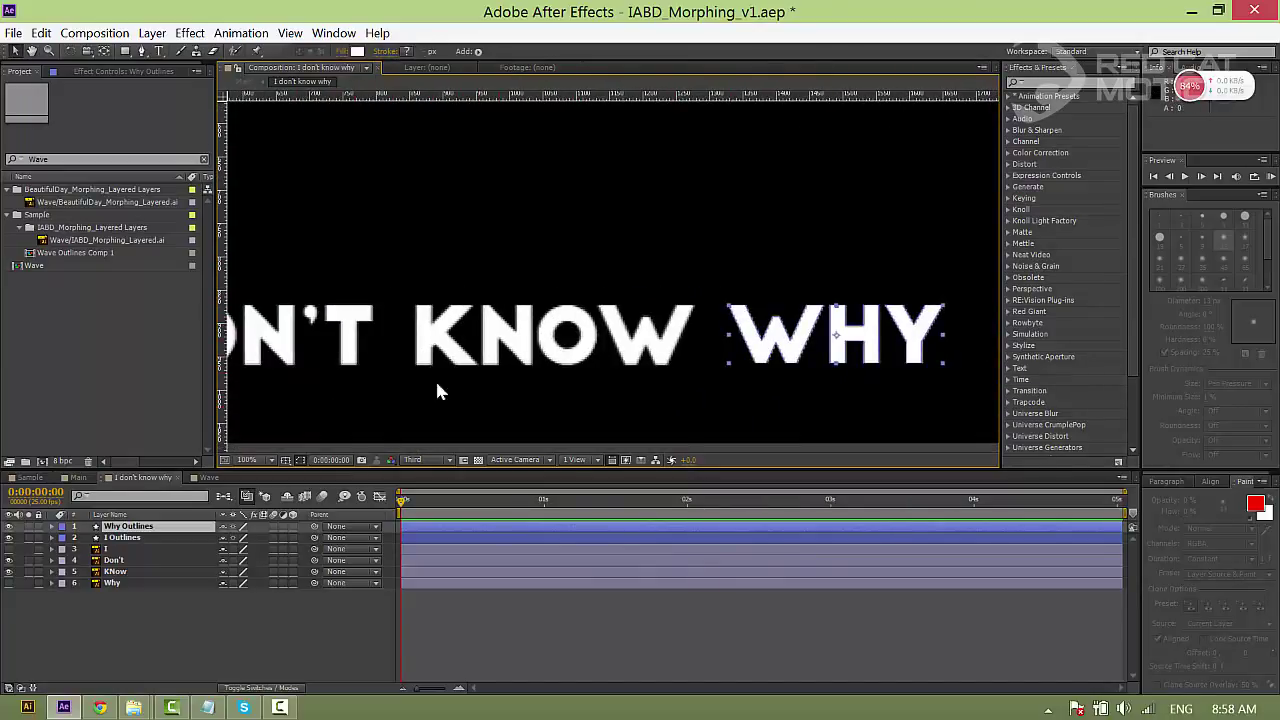
pyautogui.hscroll(-2, 437, 386)
pyautogui.click(110, 549)
pyautogui.keyDown('ctrl'); pyautogui.click(116, 583); pyautogui.keyUp('ctrl')
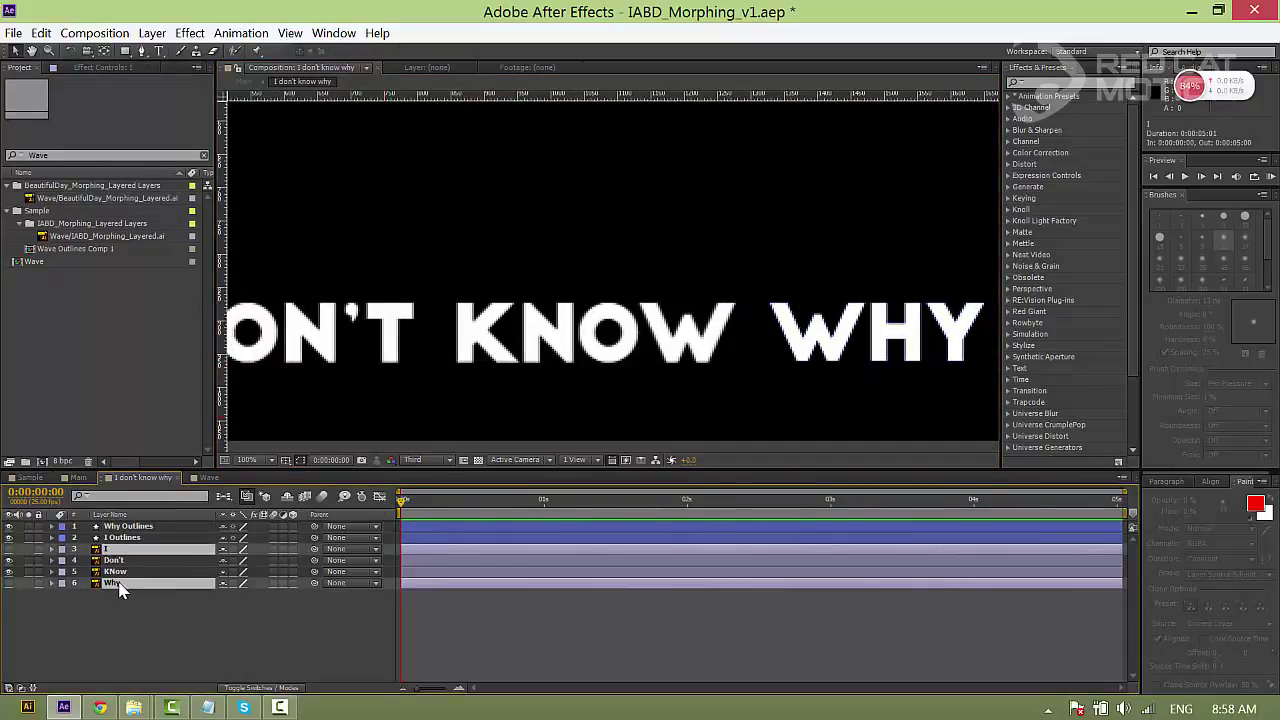
pyautogui.press('Delete')
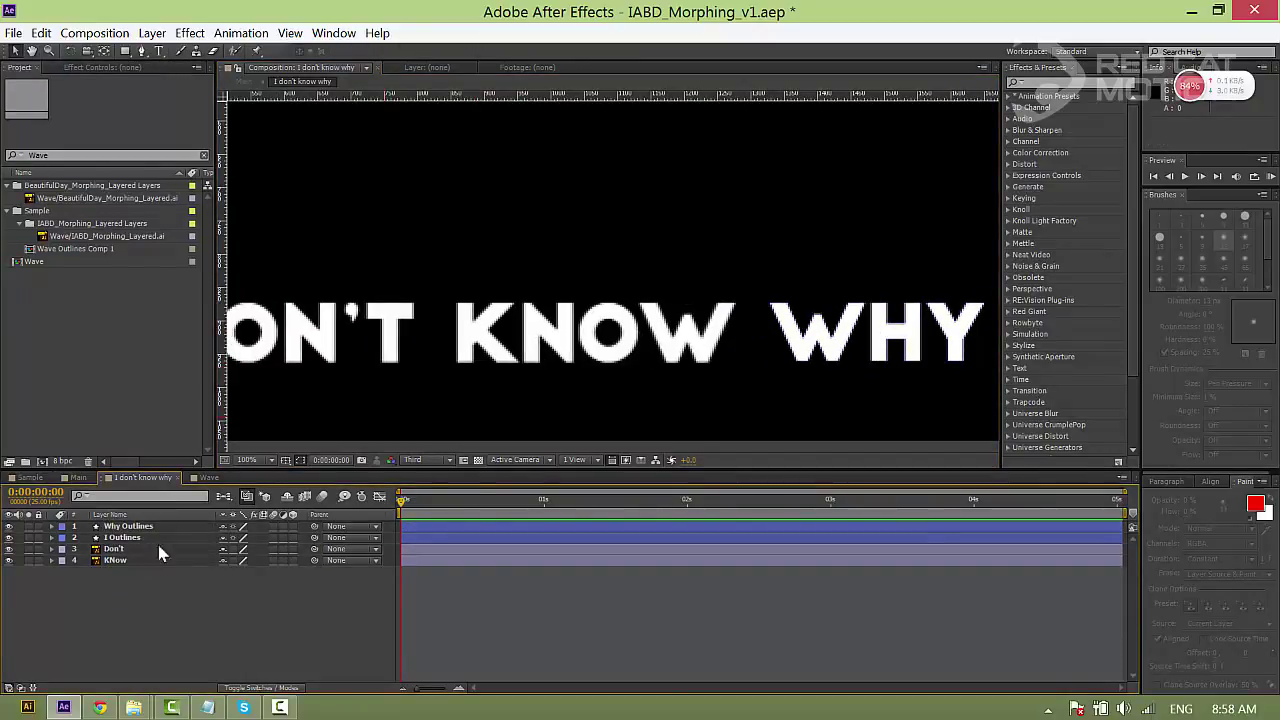
# - Add a Path keyframe to the I Outlines layer's Group 1 and move it to 0:00:00:16
pyautogui.moveTo(400, 335); pyautogui.dragTo(534, 329)
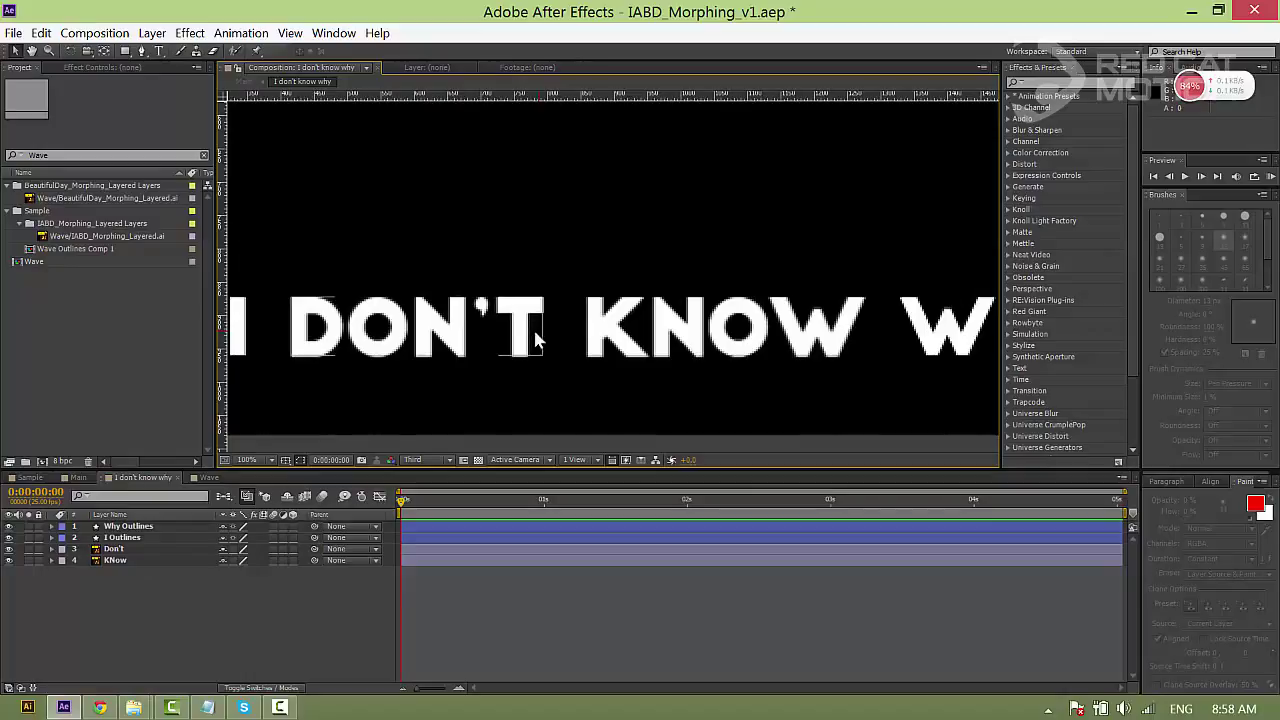
pyautogui.press('h')
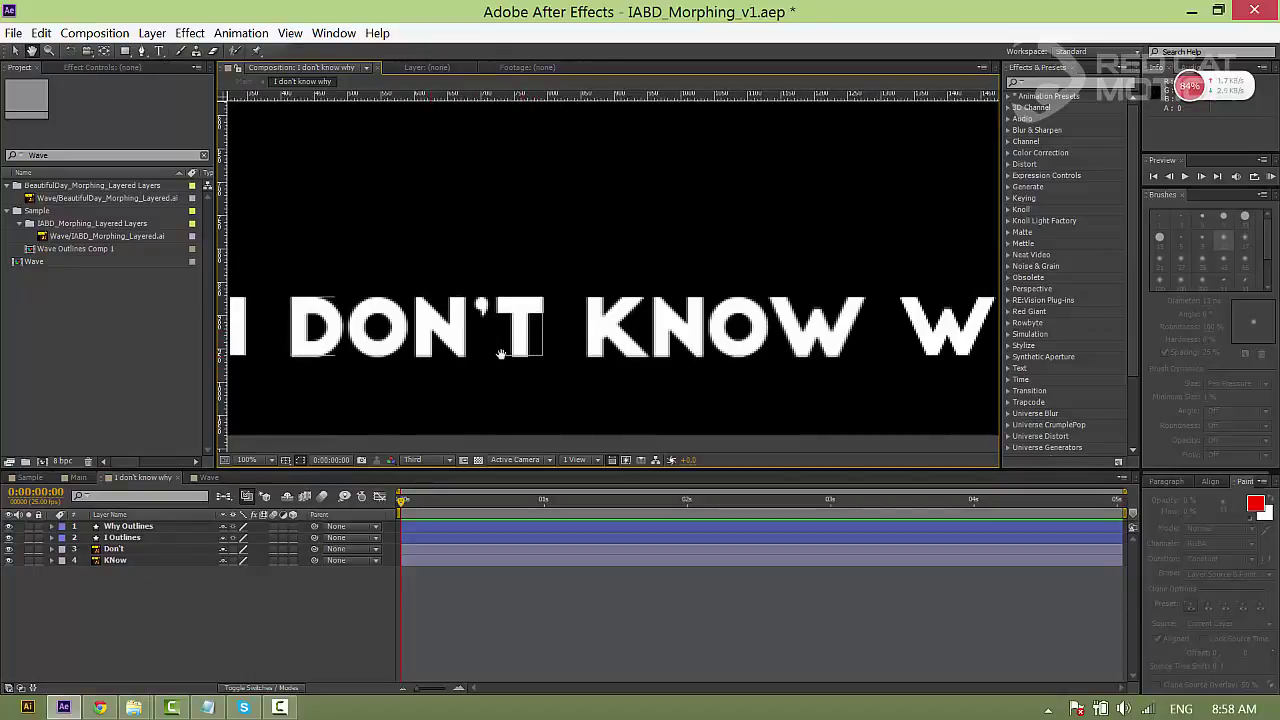
pyautogui.moveTo(442, 354); pyautogui.dragTo(529, 345)
pyautogui.click(118, 538)
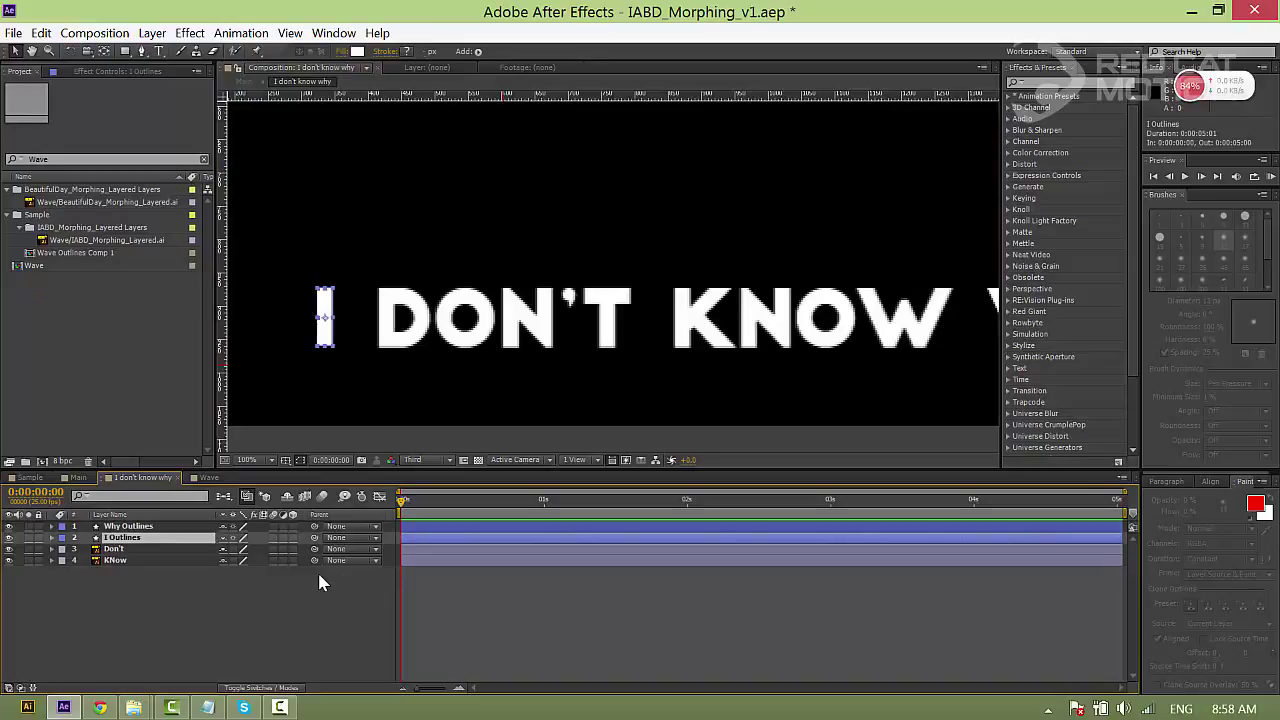
pyautogui.click(52, 538)
pyautogui.click(63, 549)
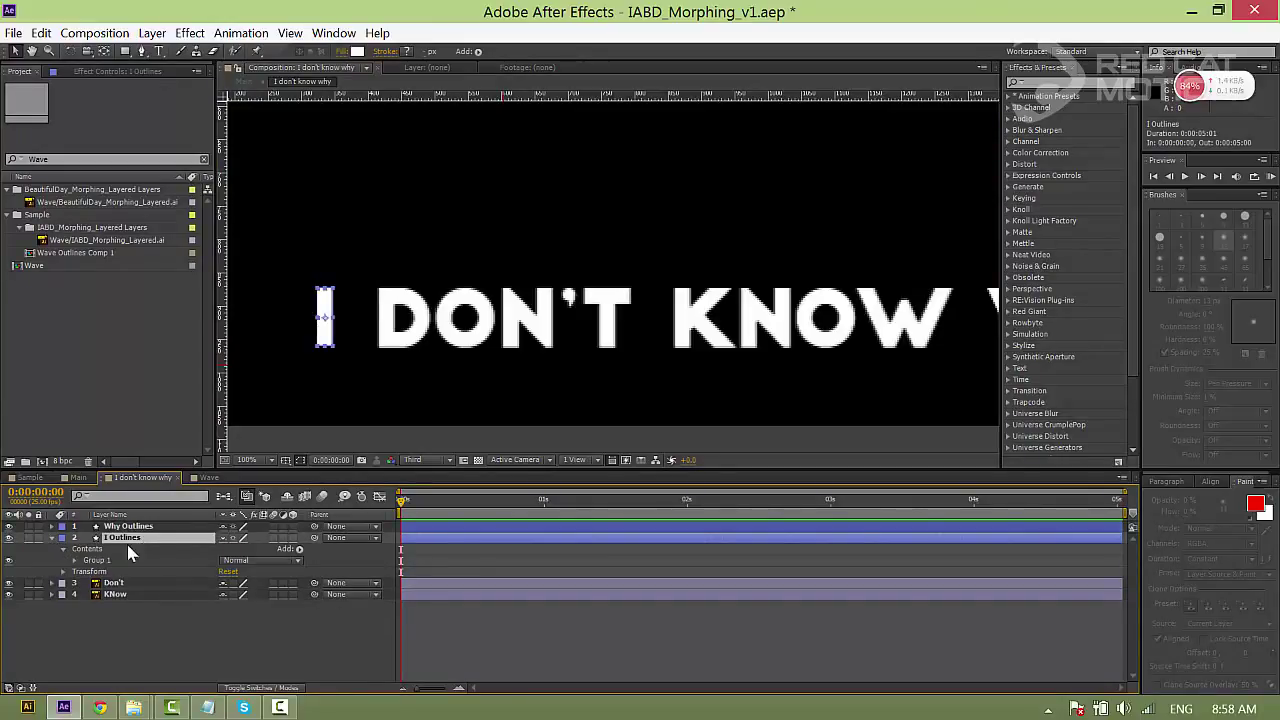
pyautogui.click(75, 561)
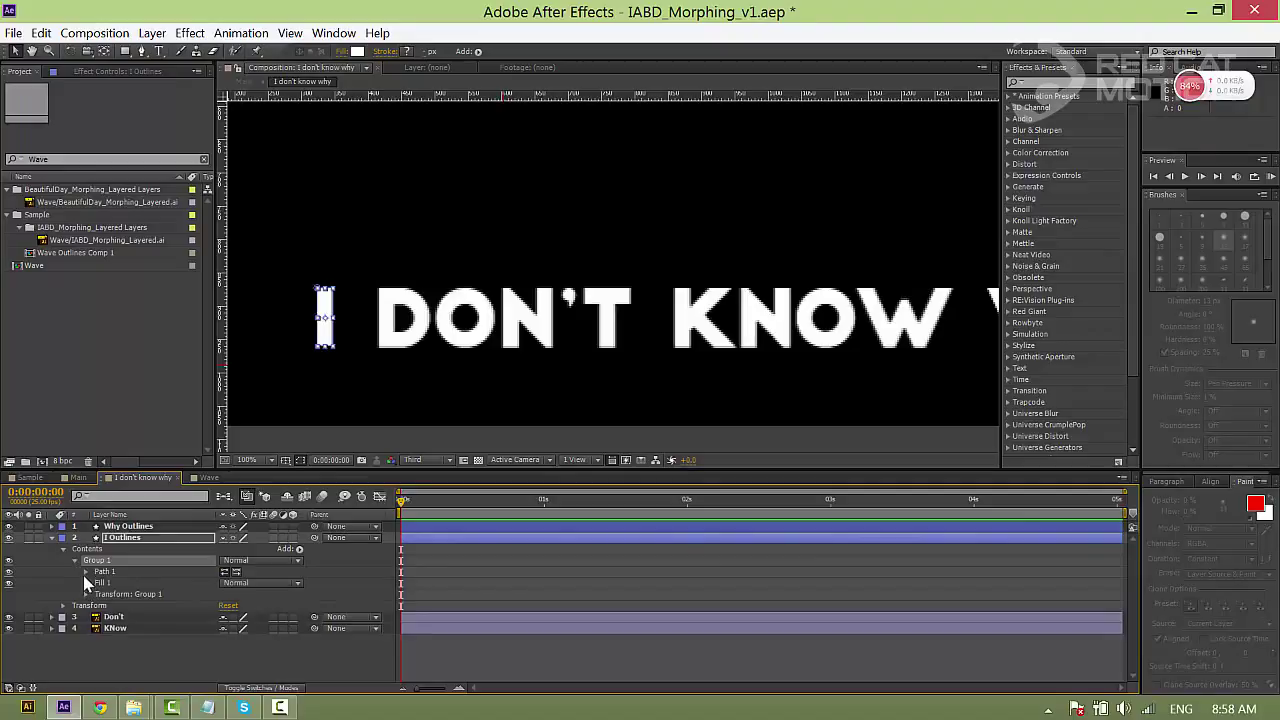
pyautogui.click(86, 572)
pyautogui.click(108, 583)
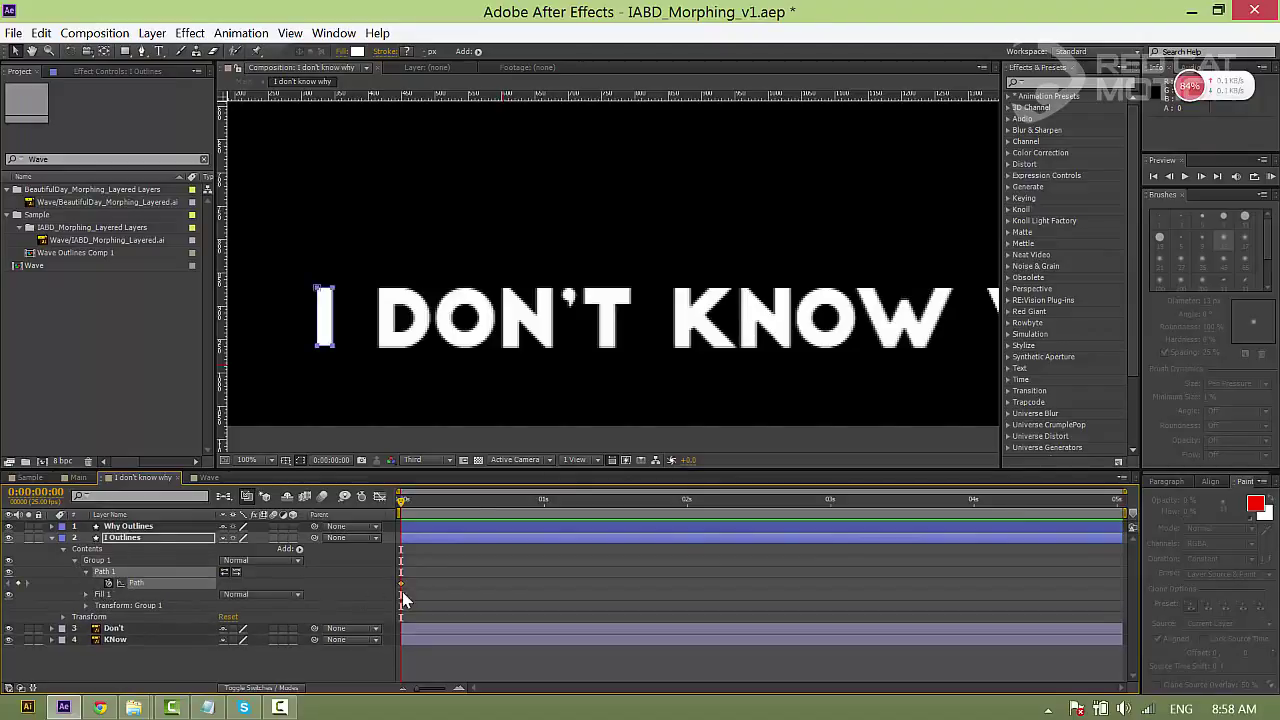
pyautogui.moveTo(403, 587); pyautogui.dragTo(455, 590)
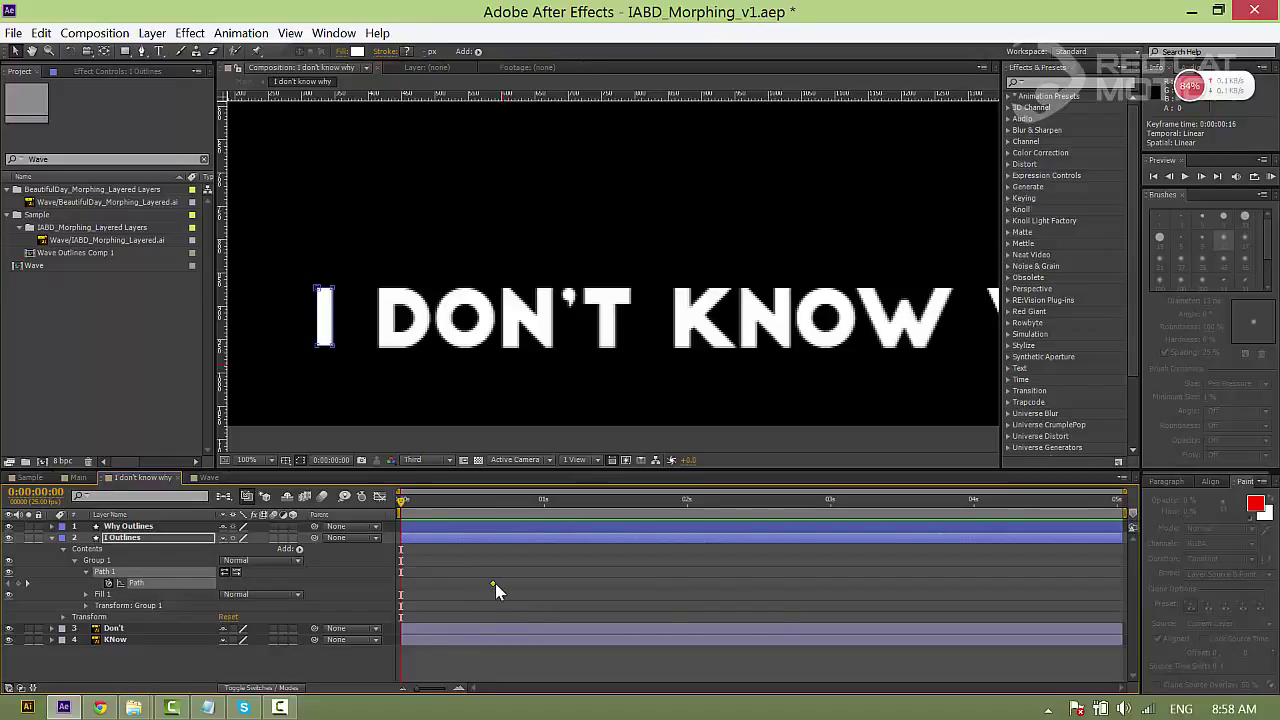
# - Stretch the letter I at 0:00:00:00 by moving its top path points upward to about three times its height
pyautogui.press('space')
pyautogui.moveTo(525, 204); pyautogui.dragTo(633, 236)
pyautogui.moveTo(394, 292); pyautogui.dragTo(487, 353)
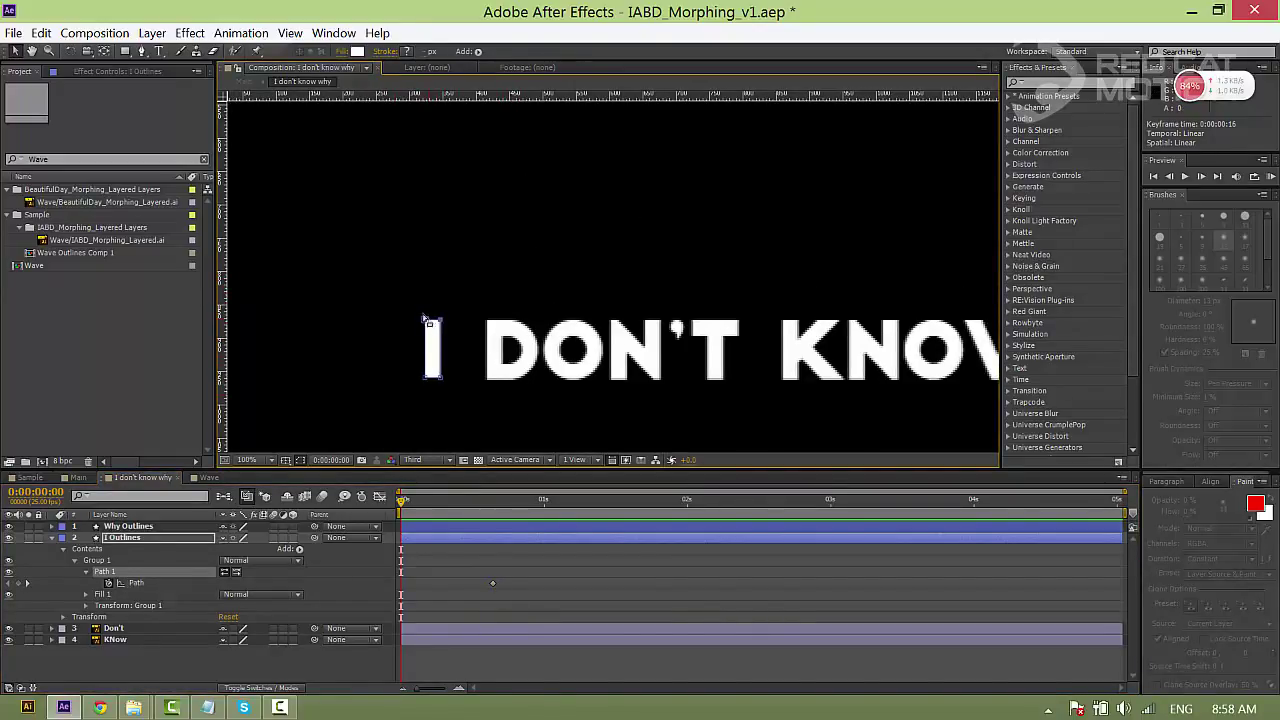
pyautogui.scroll(-2, 485, 300)
pyautogui.moveTo(491, 263); pyautogui.dragTo(541, 302)
pyautogui.scroll(2, 548, 298)
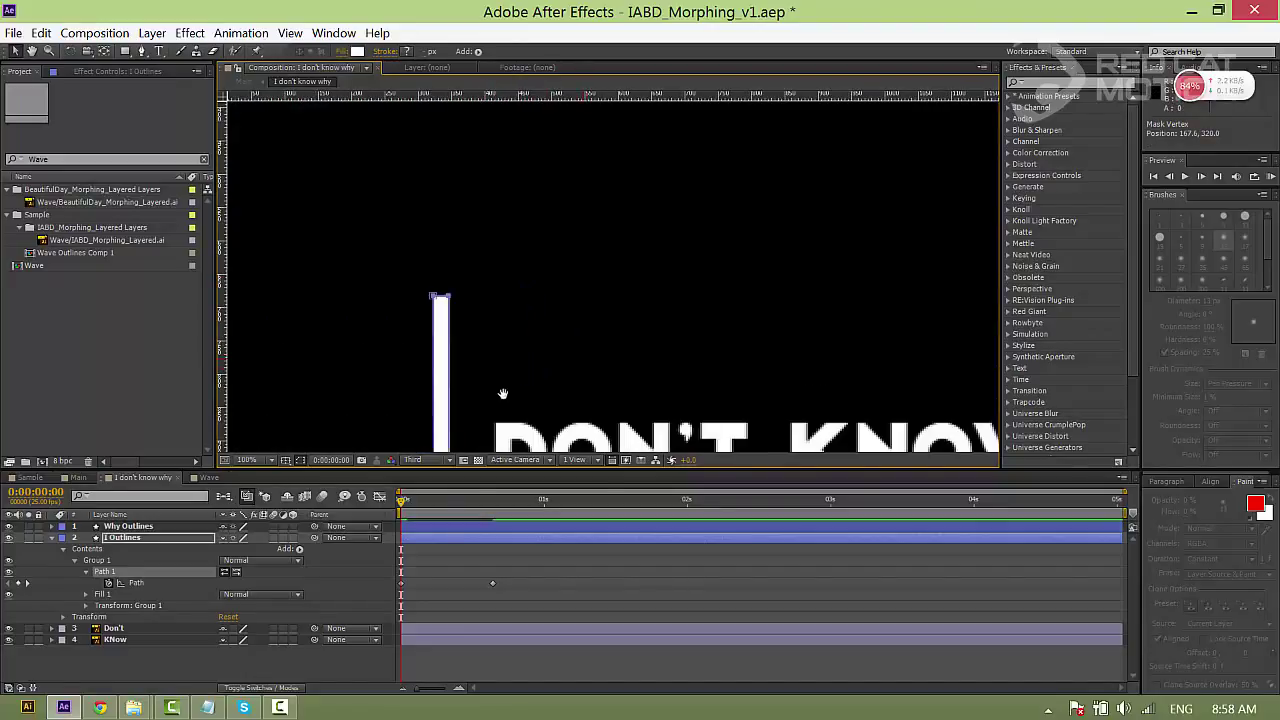
pyautogui.moveTo(506, 391)
pyautogui.mouseDown()
pyautogui.moveTo(466, 277)
pyautogui.moveTo(459, 317)
pyautogui.mouseUp()
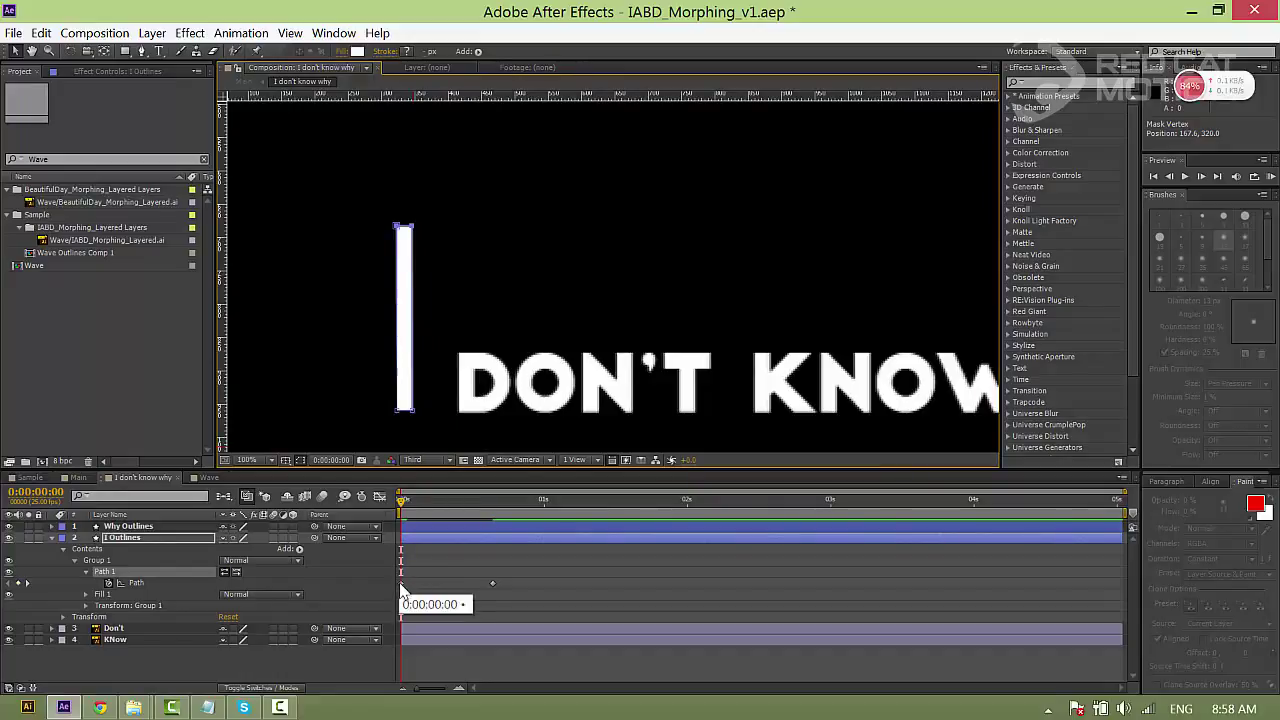
# - Move the stretched Path keyframe to frame 9, and at frame 0 collapse the I's bottom points up onto its top edge
pyautogui.moveTo(401, 583); pyautogui.dragTo(451, 584)
pyautogui.moveTo(366, 386); pyautogui.dragTo(430, 443)
pyautogui.moveTo(420, 383); pyautogui.dragTo(437, 236)
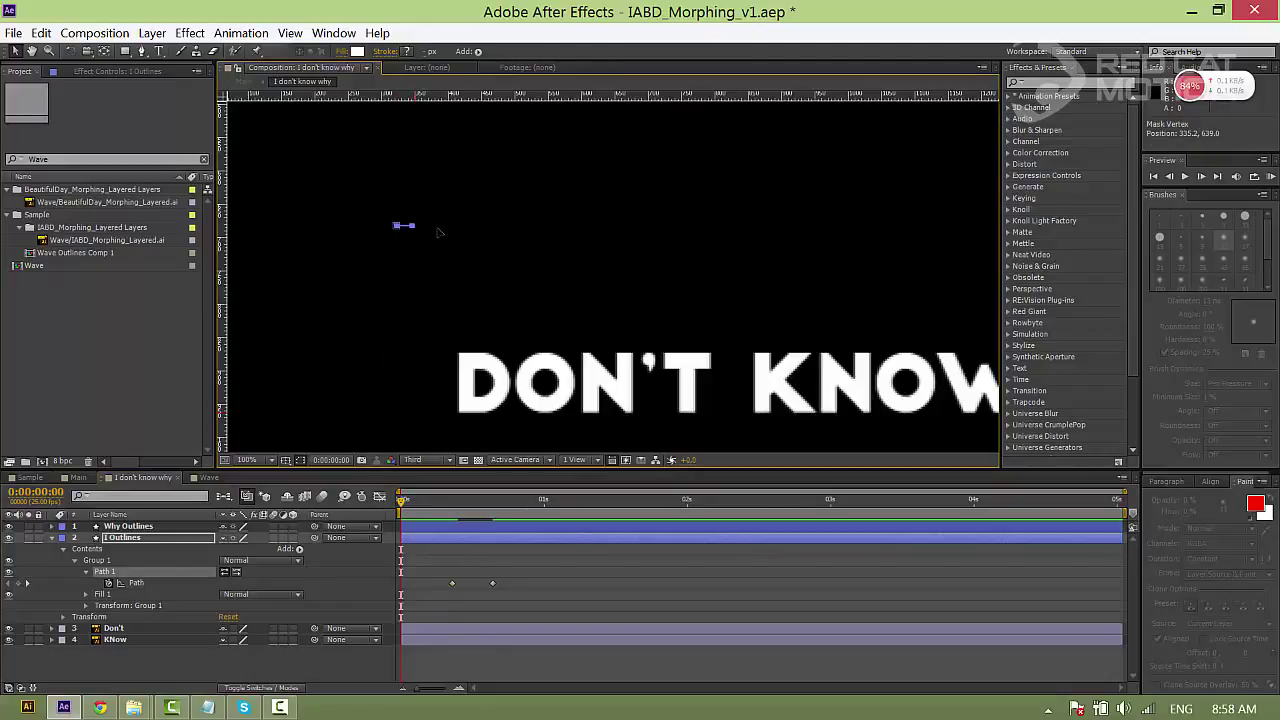
# - Apply Easy Ease to all three Path keyframes of the I Outlines layer
pyautogui.rightClick(401, 584)
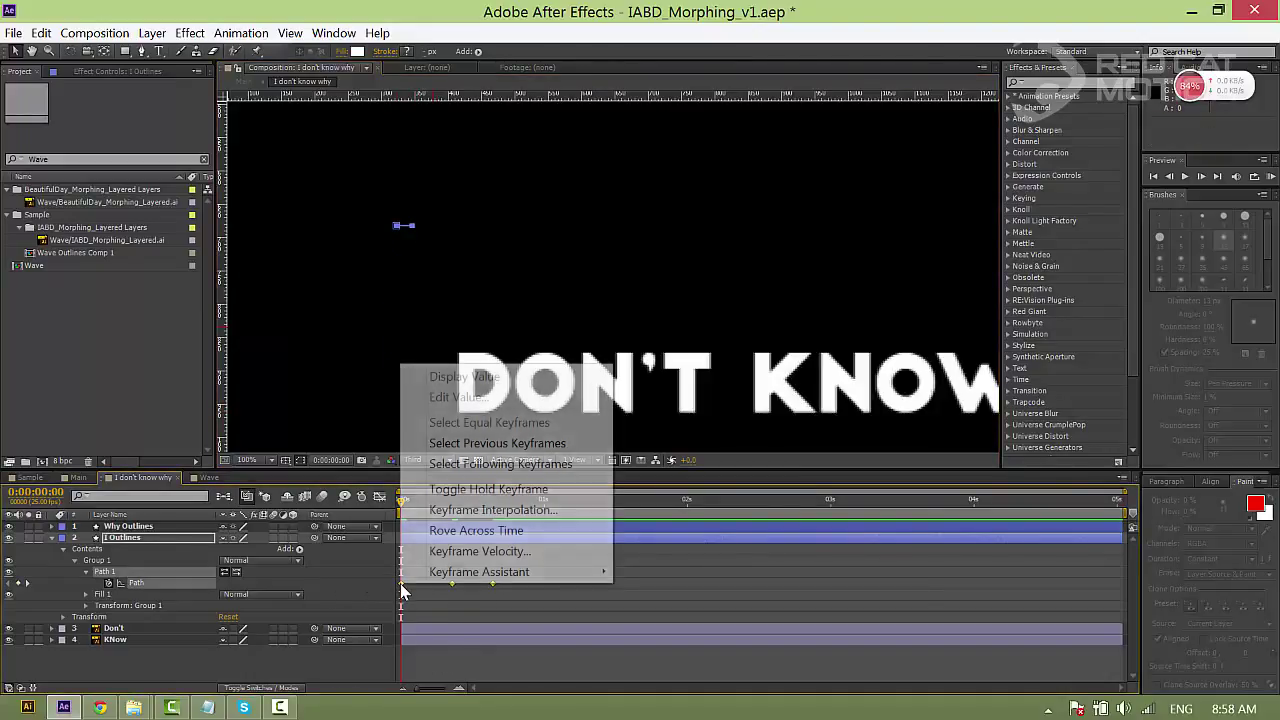
pyautogui.moveTo(498, 573)
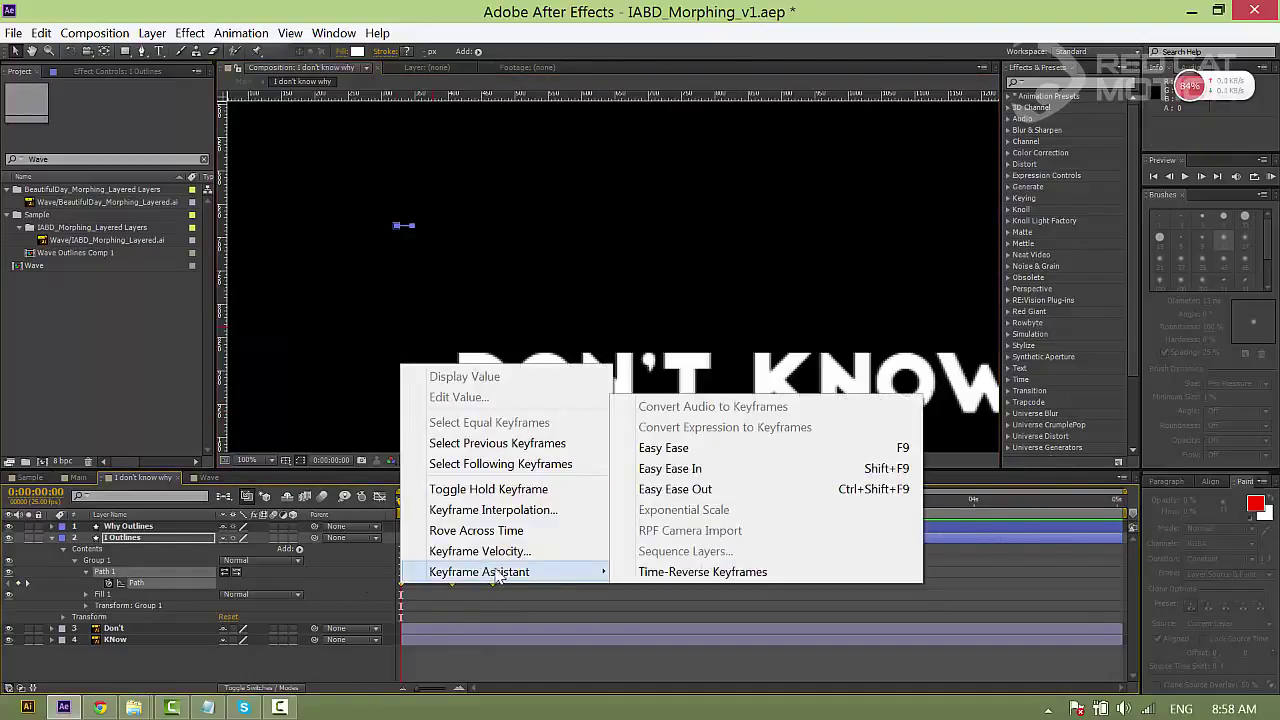
pyautogui.click(663, 448)
# - Raise the middle Path keyframe's incoming and outgoing speeds to about 2.7 units/sec in the speed graph for continuous motion
pyautogui.click(379, 496)
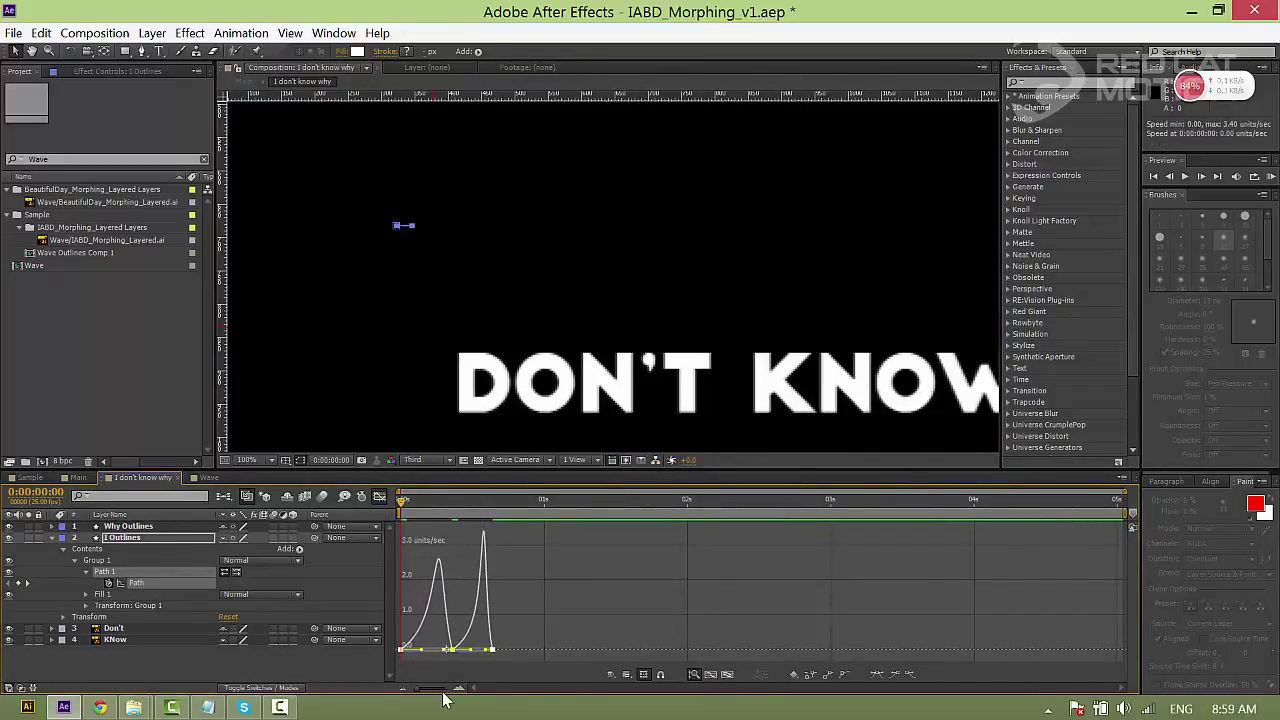
pyautogui.moveTo(420, 689)
pyautogui.mouseDown()
pyautogui.moveTo(450, 695)
pyautogui.moveTo(440, 688)
pyautogui.mouseUp()
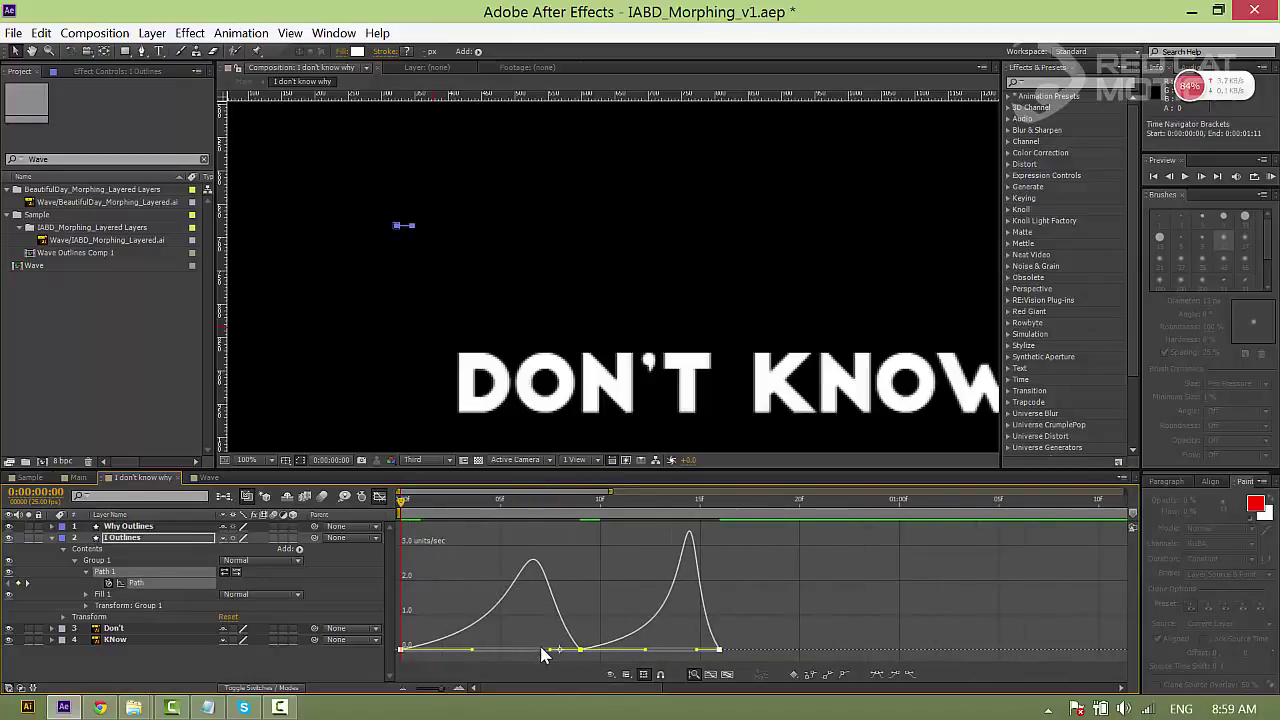
pyautogui.moveTo(549, 651); pyautogui.dragTo(600, 583)
pyautogui.hotkey('ctrl', 'z')
pyautogui.moveTo(585, 627); pyautogui.dragTo(580, 580)
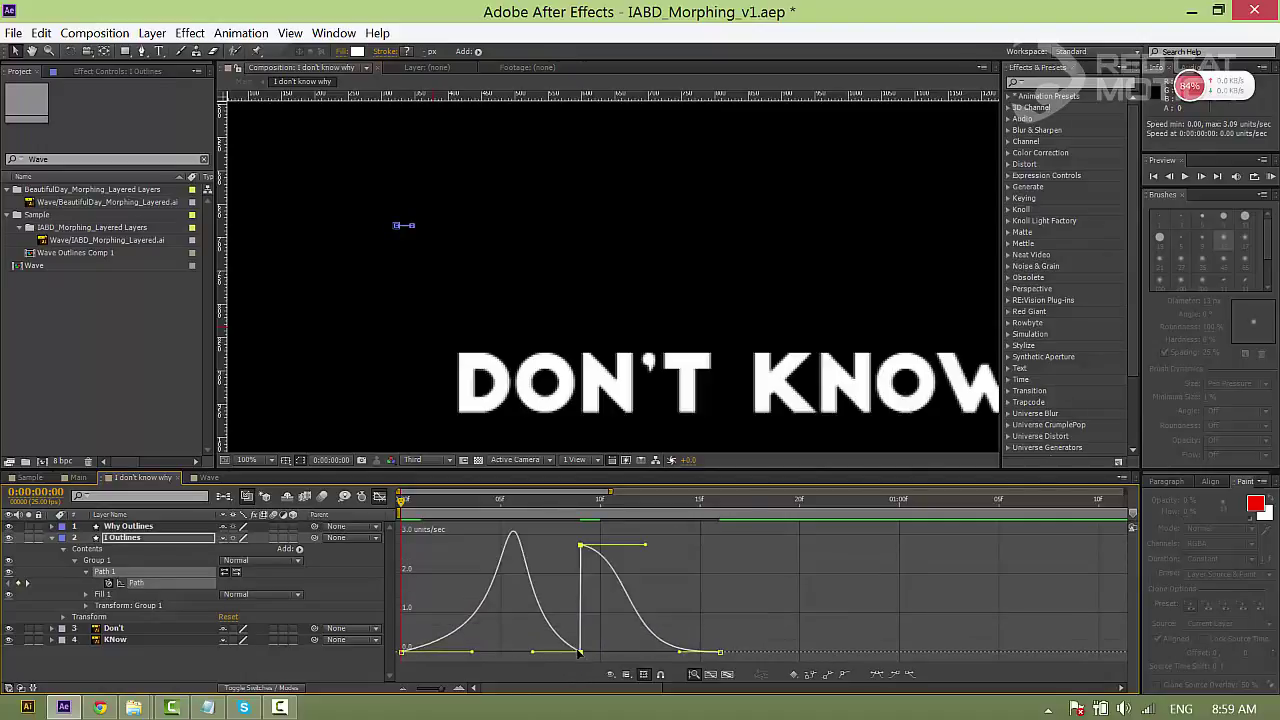
pyautogui.moveTo(580, 652); pyautogui.dragTo(591, 545)
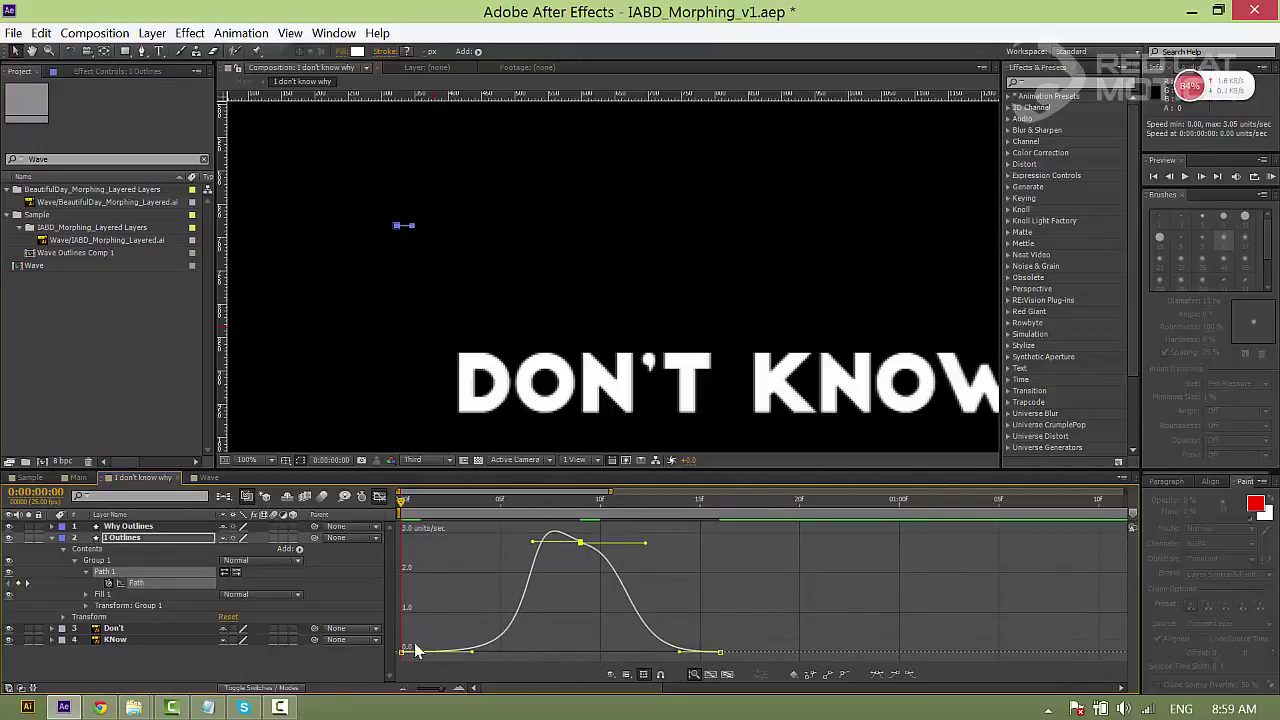
# - Close the graph editor and preview the letter I's path animation from the first frame
pyautogui.click(380, 500)
pyautogui.click(451, 563)
pyautogui.press('space')
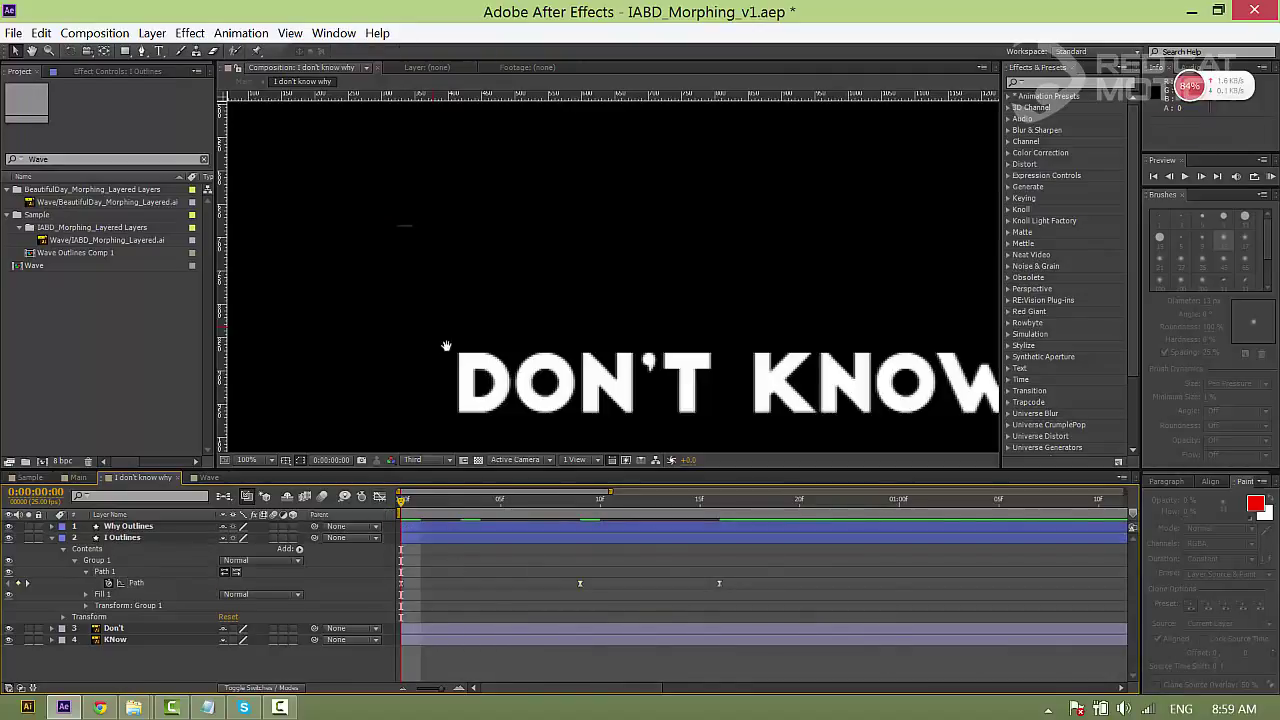
pyautogui.moveTo(489, 508); pyautogui.dragTo(355, 501)
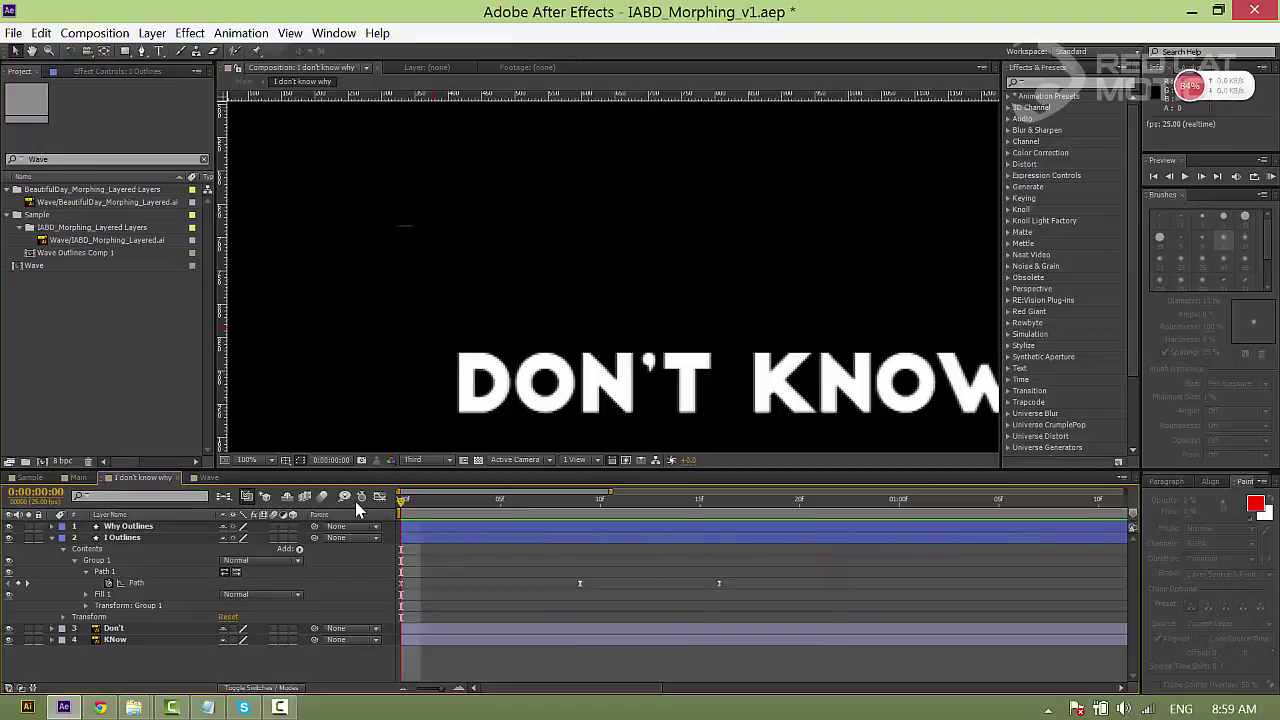
# - Preview the letter I's animation, switch to the Main composition and scrub the audio waveform up to frame 20 to check the timing
pyautogui.press('space')
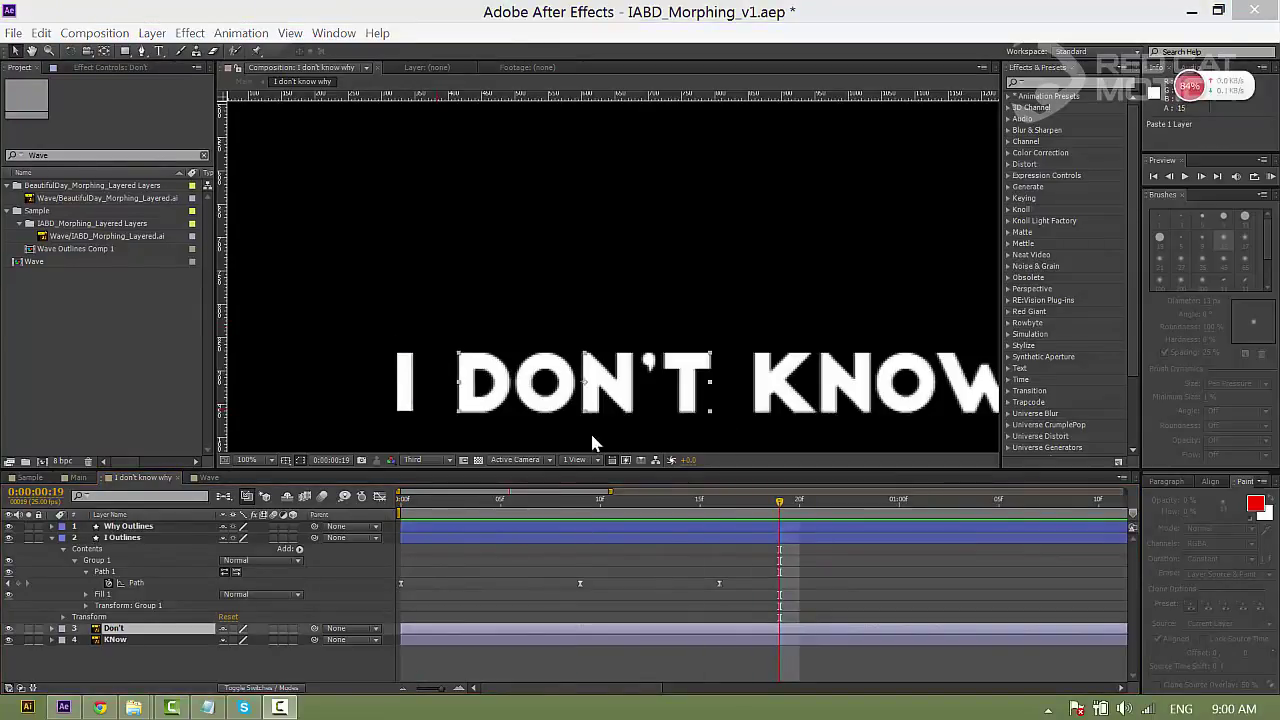
pyautogui.click(78, 478)
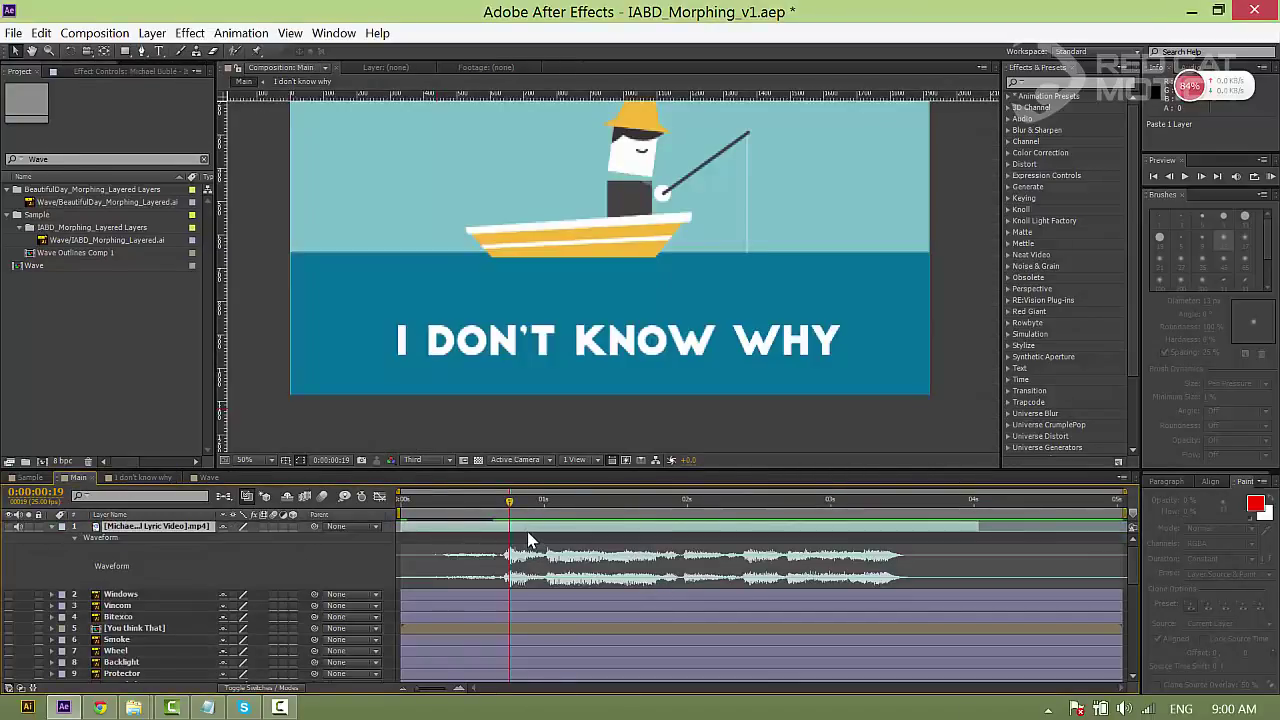
pyautogui.scroll(-3, 497, 572)
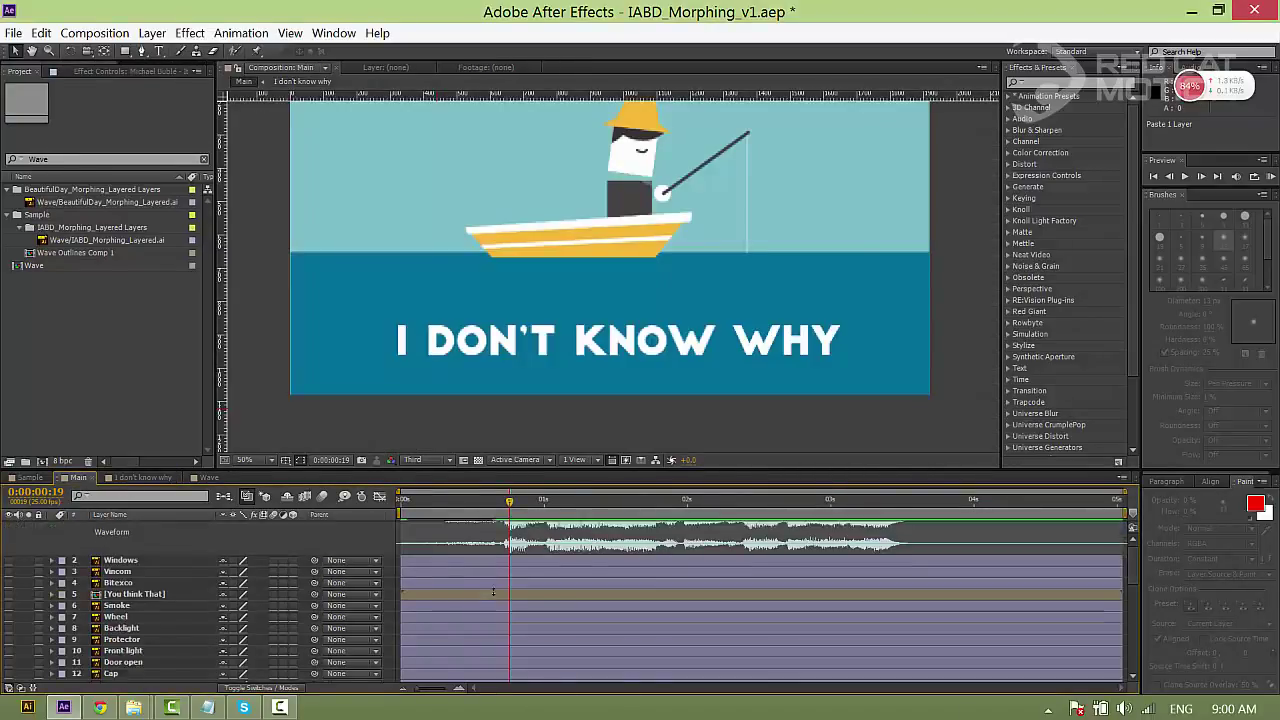
pyautogui.scroll(3, 510, 595)
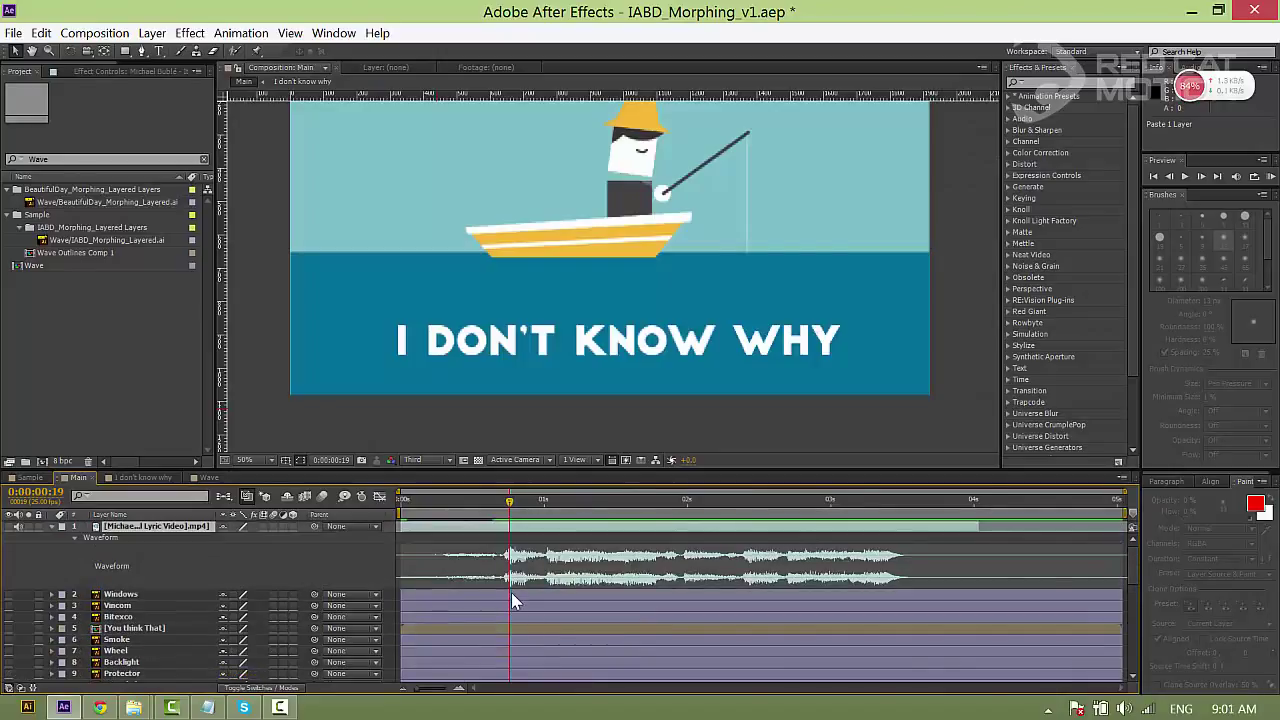
pyautogui.click(428, 502)
pyautogui.moveTo(436, 513); pyautogui.dragTo(514, 513)
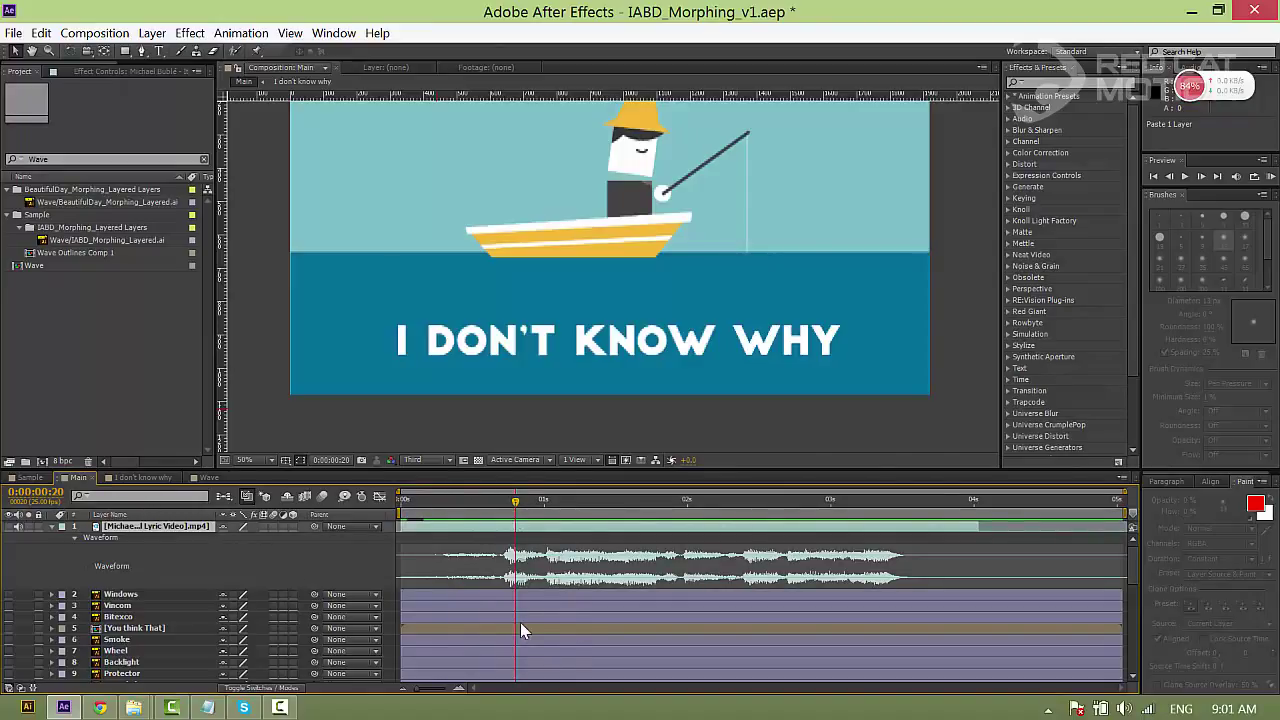
# - In the I don't know why composition, shift the I Outlines layer with its Path keyframes to start at frame 11
pyautogui.scroll(-8, 516, 600)
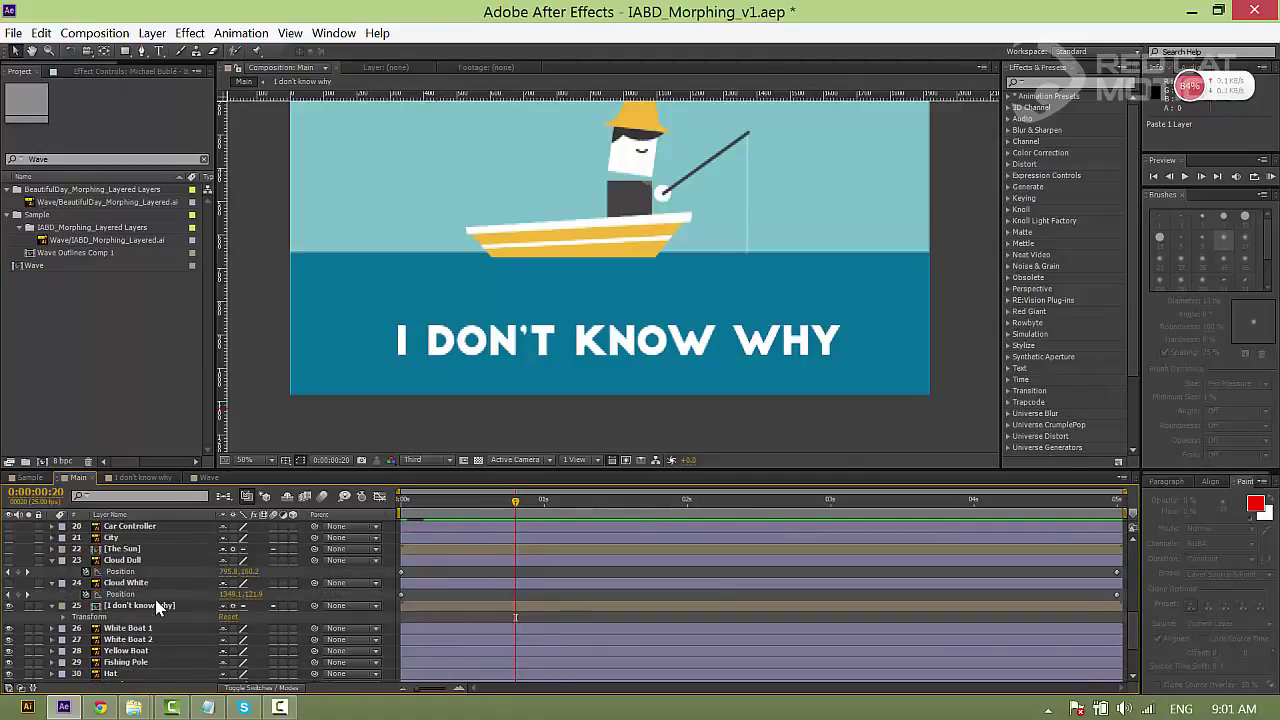
pyautogui.doubleClick(140, 606)
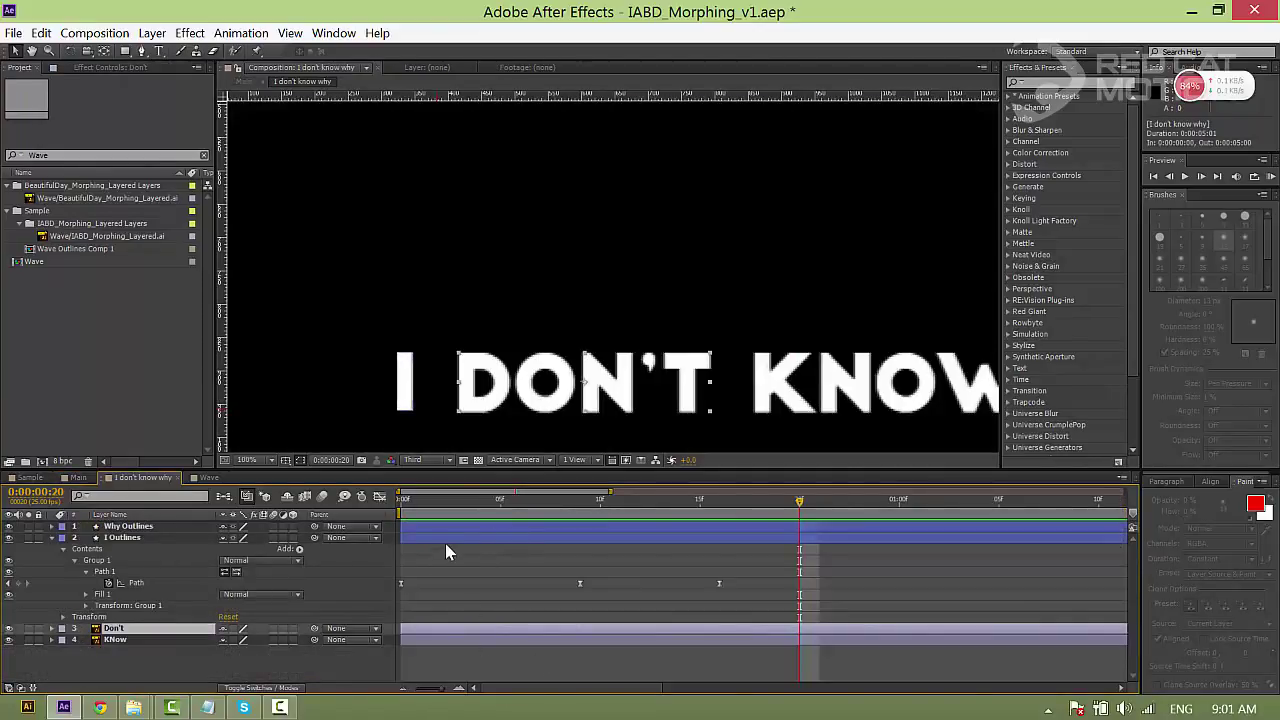
pyautogui.moveTo(445, 543); pyautogui.dragTo(523, 549)
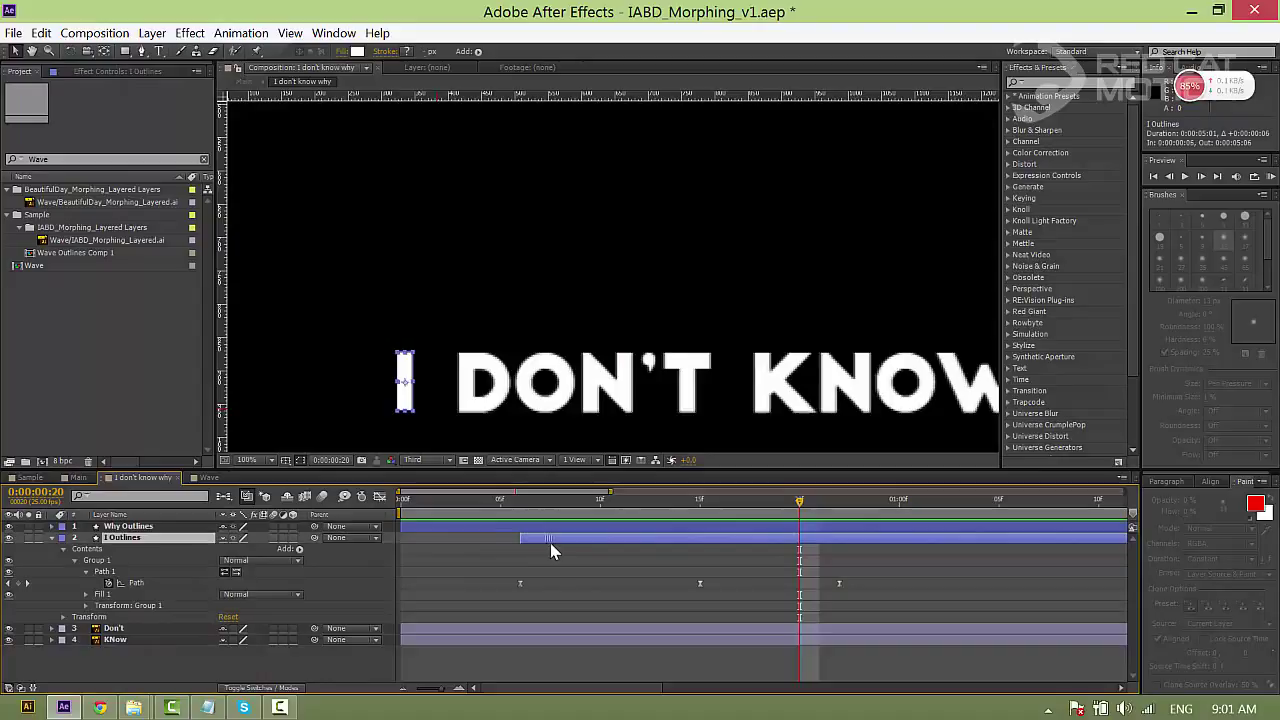
pyautogui.moveTo(605, 550); pyautogui.dragTo(651, 549)
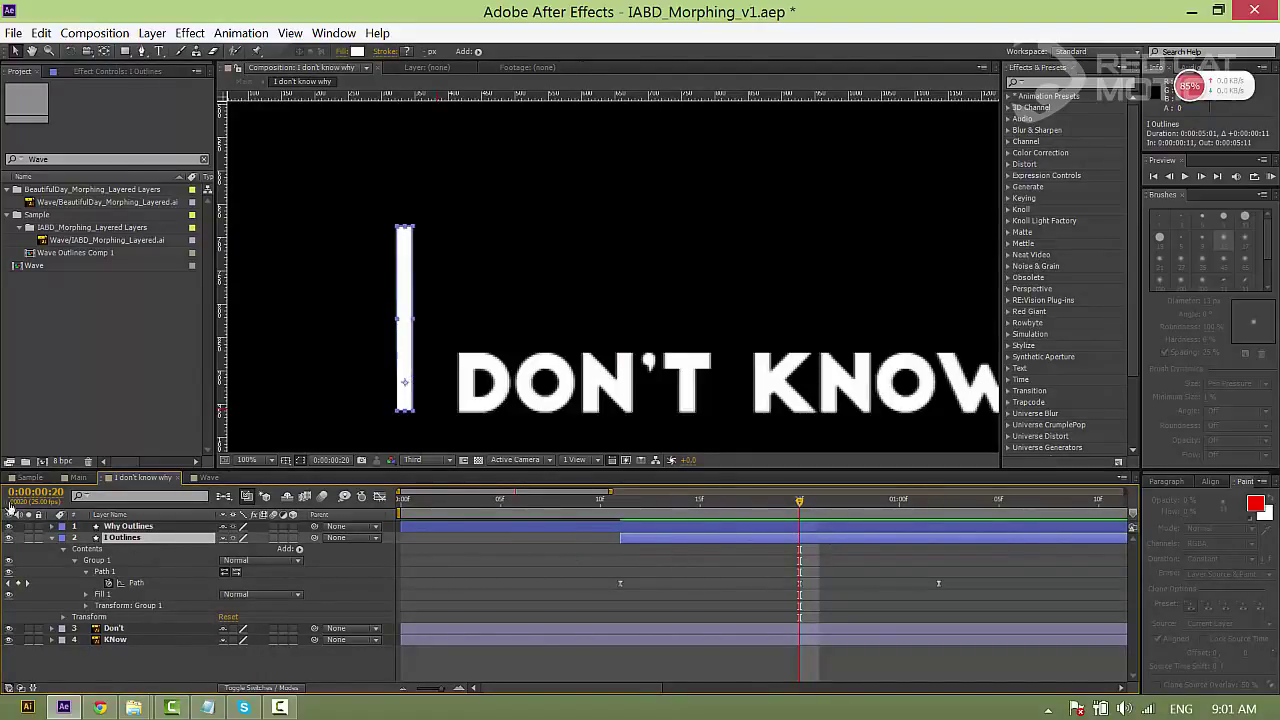
# - In the Main composition, scrub the letter I's animation against the audio waveform and set the current time to 0:00:01:00
pyautogui.click(80, 479)
pyautogui.scroll(5, 610, 580)
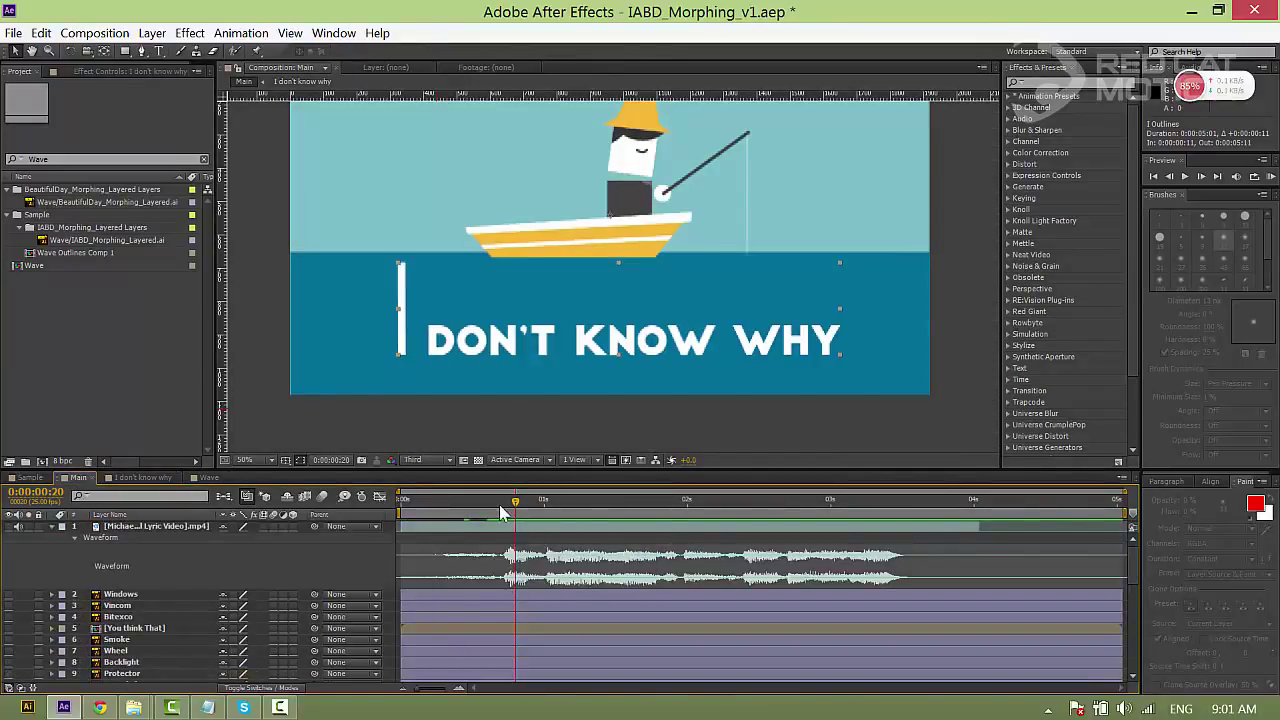
pyautogui.moveTo(503, 513); pyautogui.dragTo(555, 515)
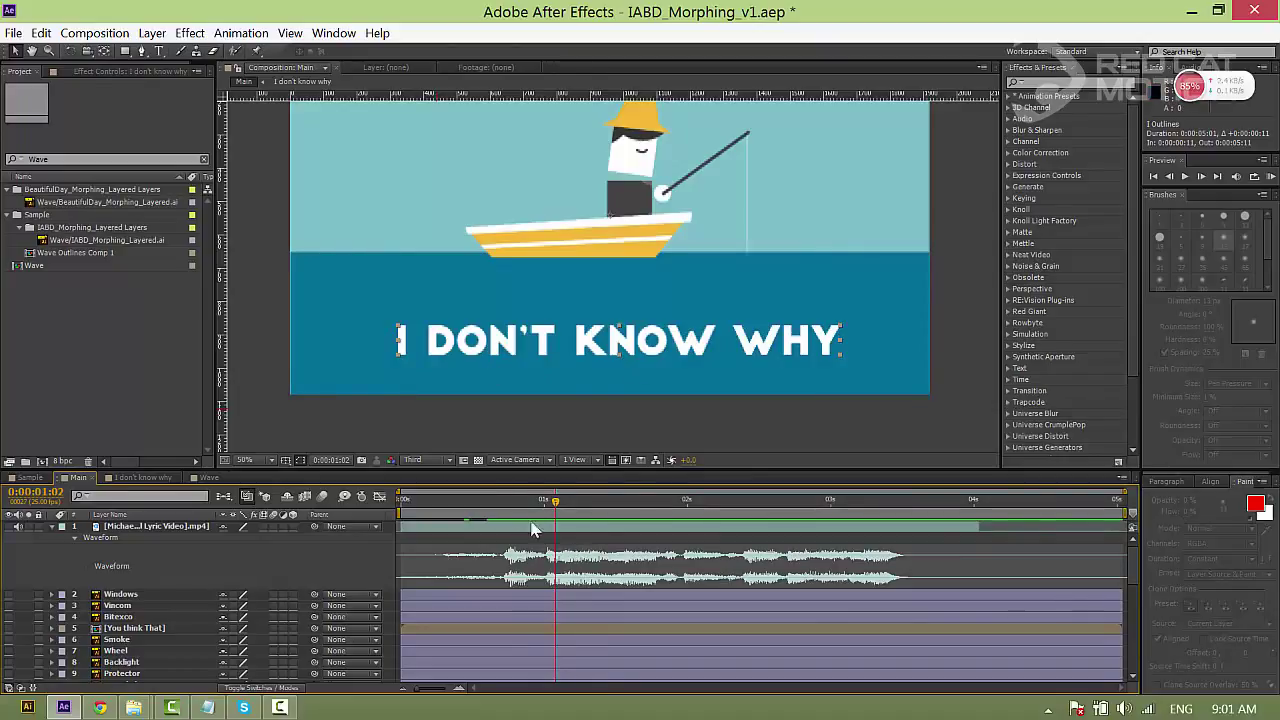
pyautogui.moveTo(535, 511)
pyautogui.mouseDown()
pyautogui.moveTo(517, 512)
pyautogui.moveTo(546, 522)
pyautogui.mouseUp()
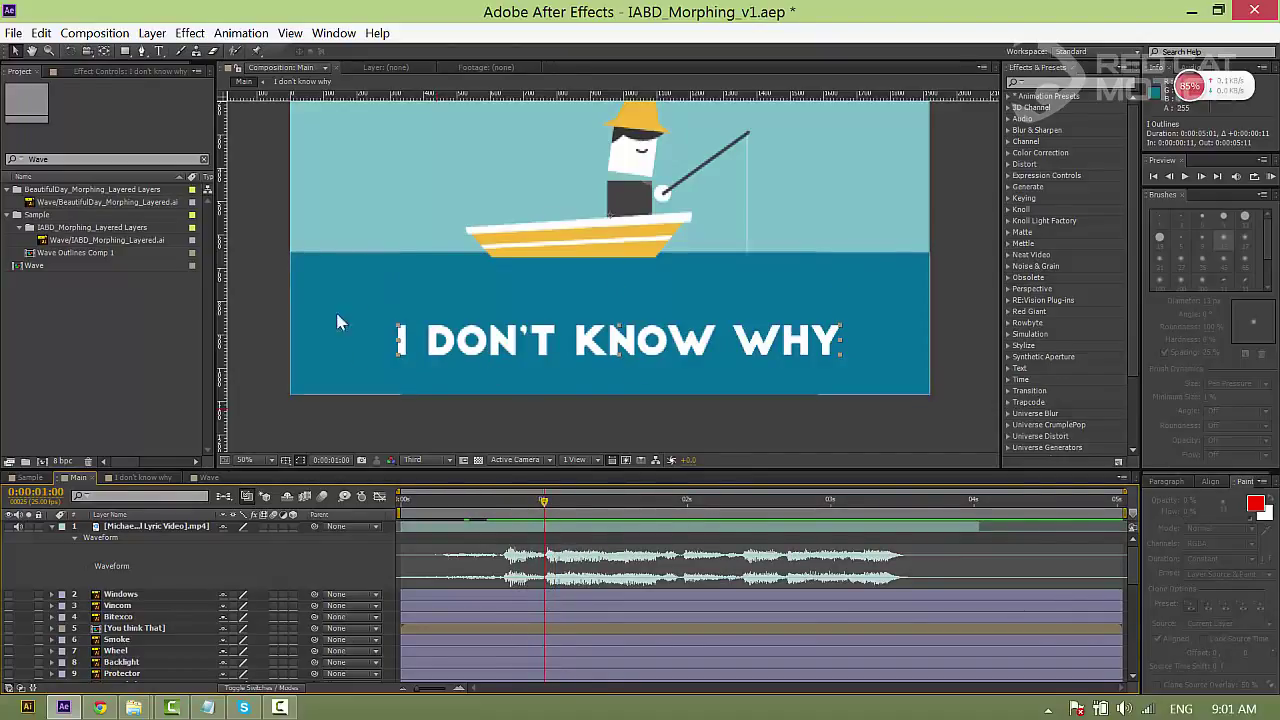
# - In the text composition, start the Don't layer at 0:00:01:00 and keyframe its Position from 145.4, 916.5 there to its original spot at 0:00:01:15
pyautogui.click(150, 478)
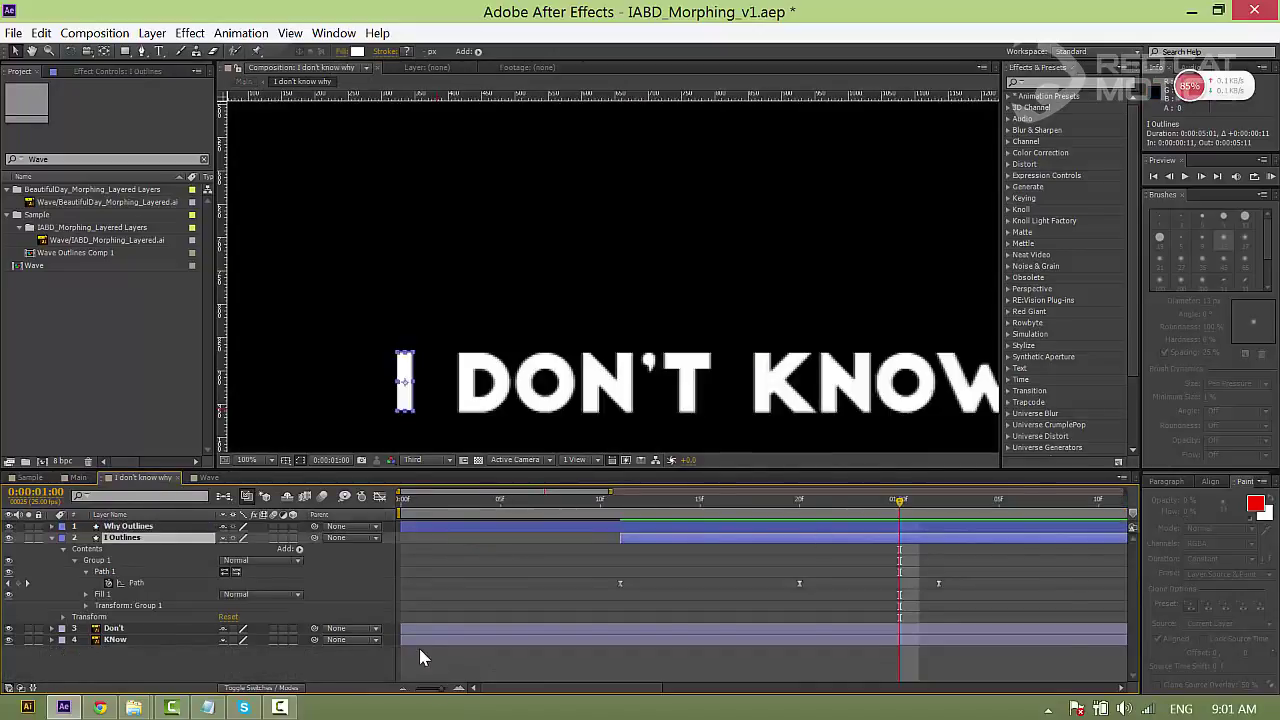
pyautogui.moveTo(434, 689); pyautogui.dragTo(417, 691)
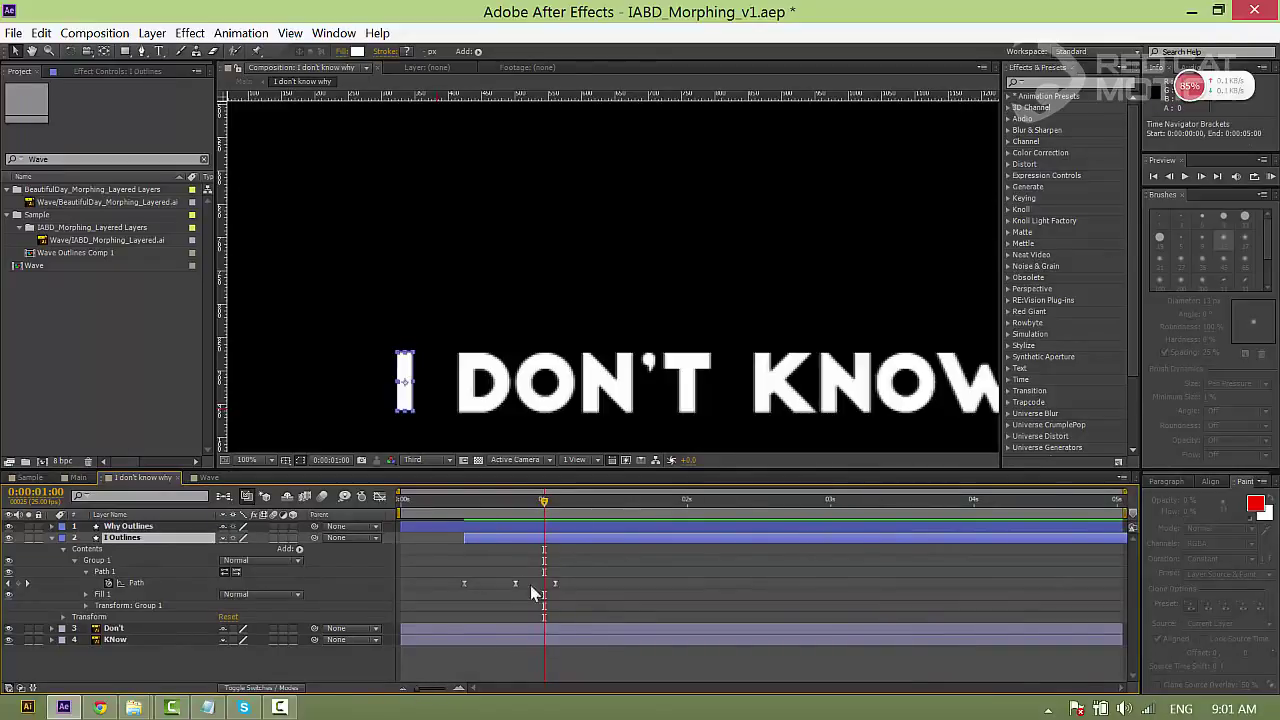
pyautogui.click(113, 628)
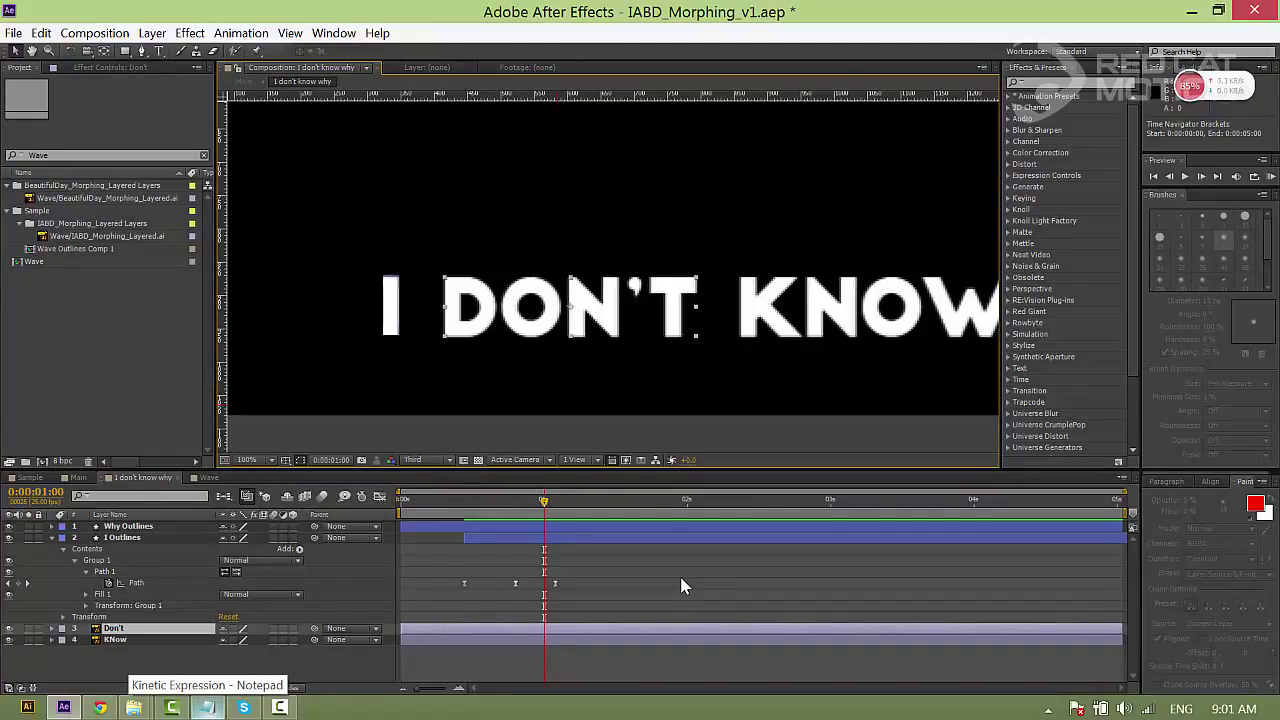
pyautogui.press('p')
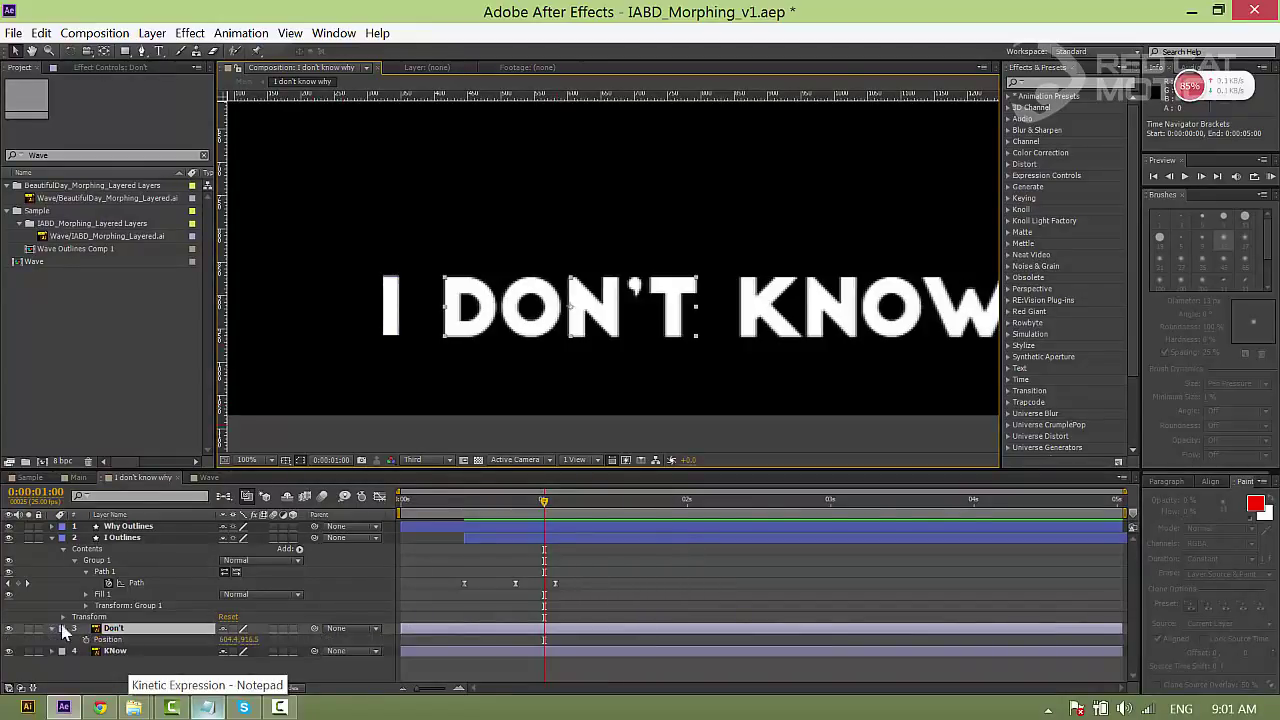
pyautogui.click(86, 639)
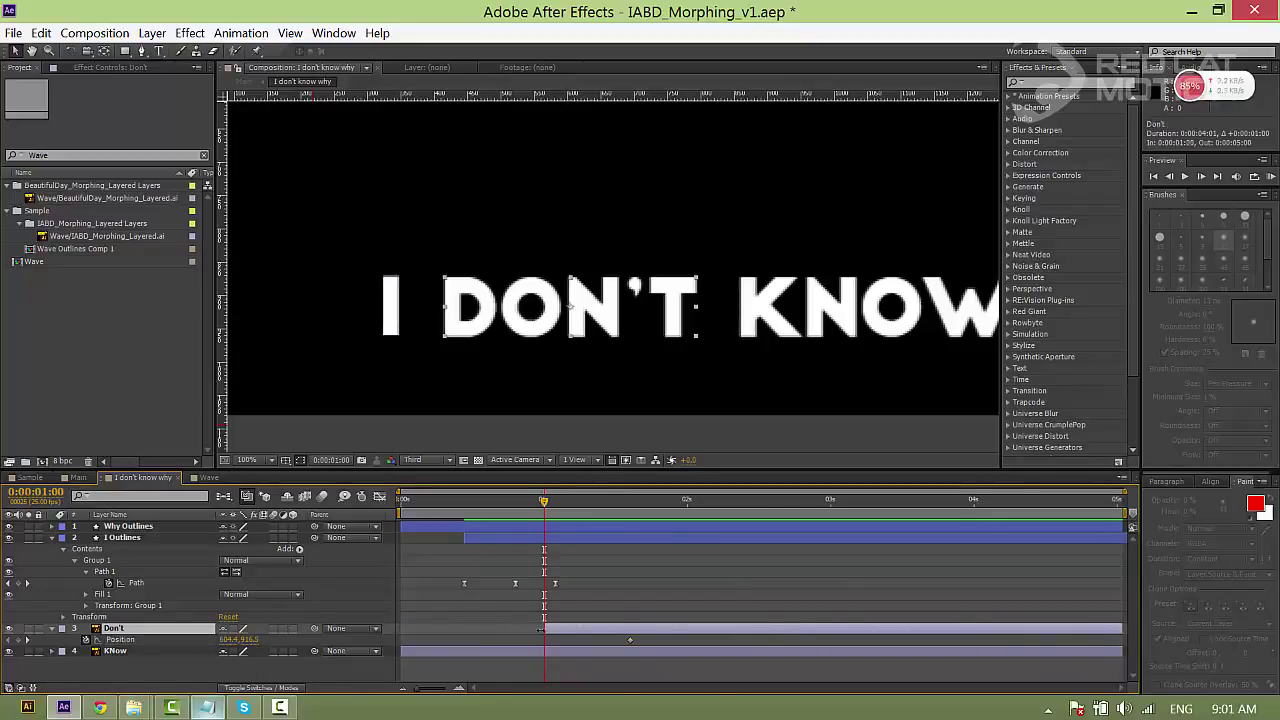
pyautogui.moveTo(674, 320); pyautogui.dragTo(394, 320)
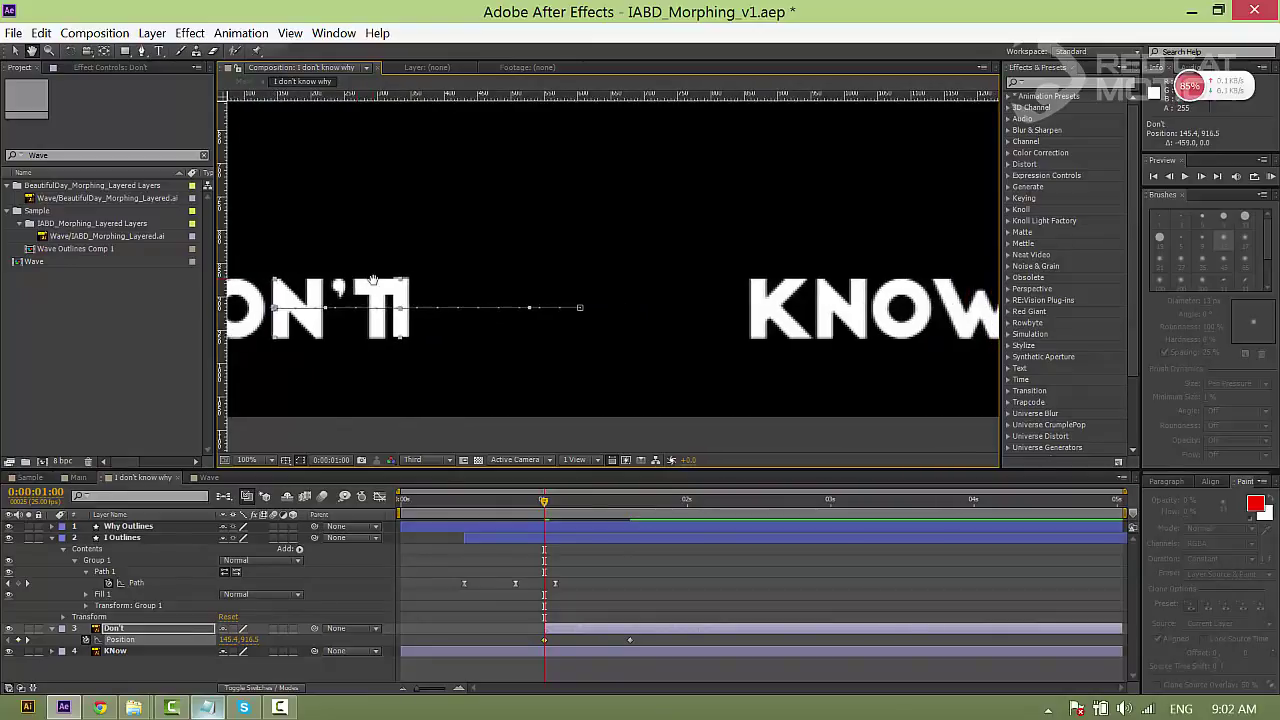
# - Apply Easy Ease to both Position keyframes of the Don't layer and lengthen the last keyframe's ease-in in the speed graph
pyautogui.rightClick(543, 640)
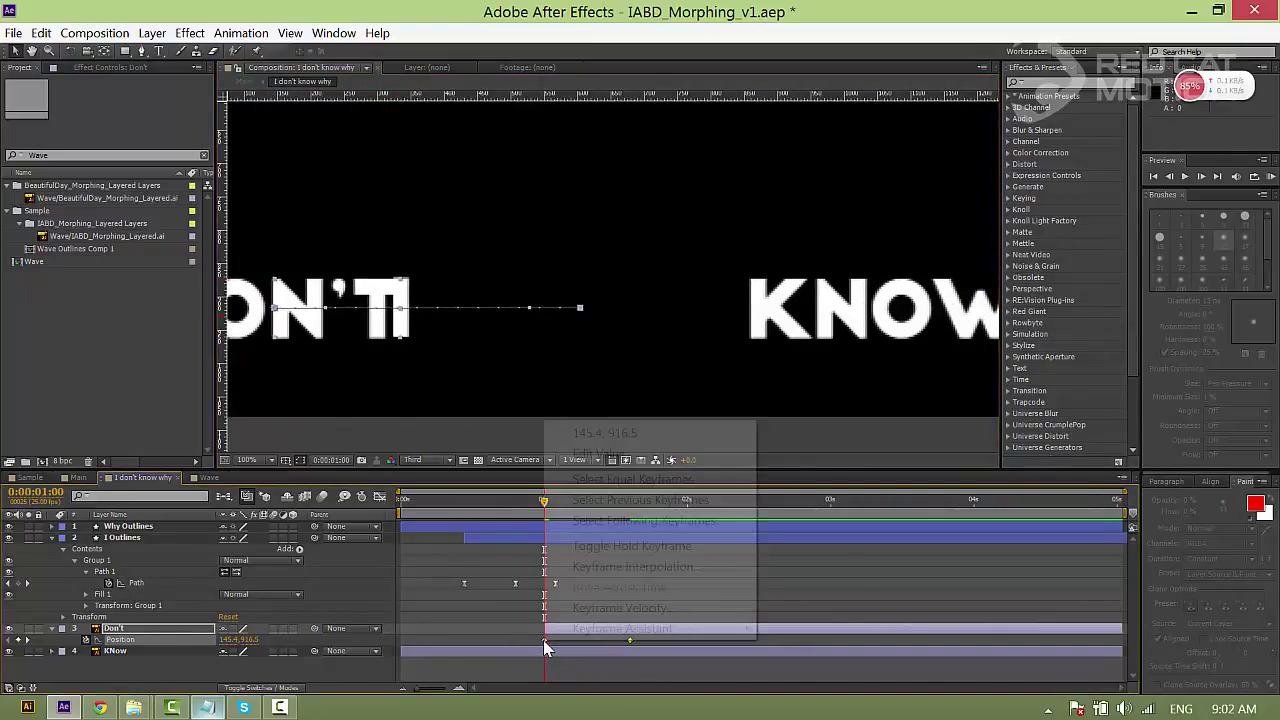
pyautogui.moveTo(625, 628)
pyautogui.click(850, 507)
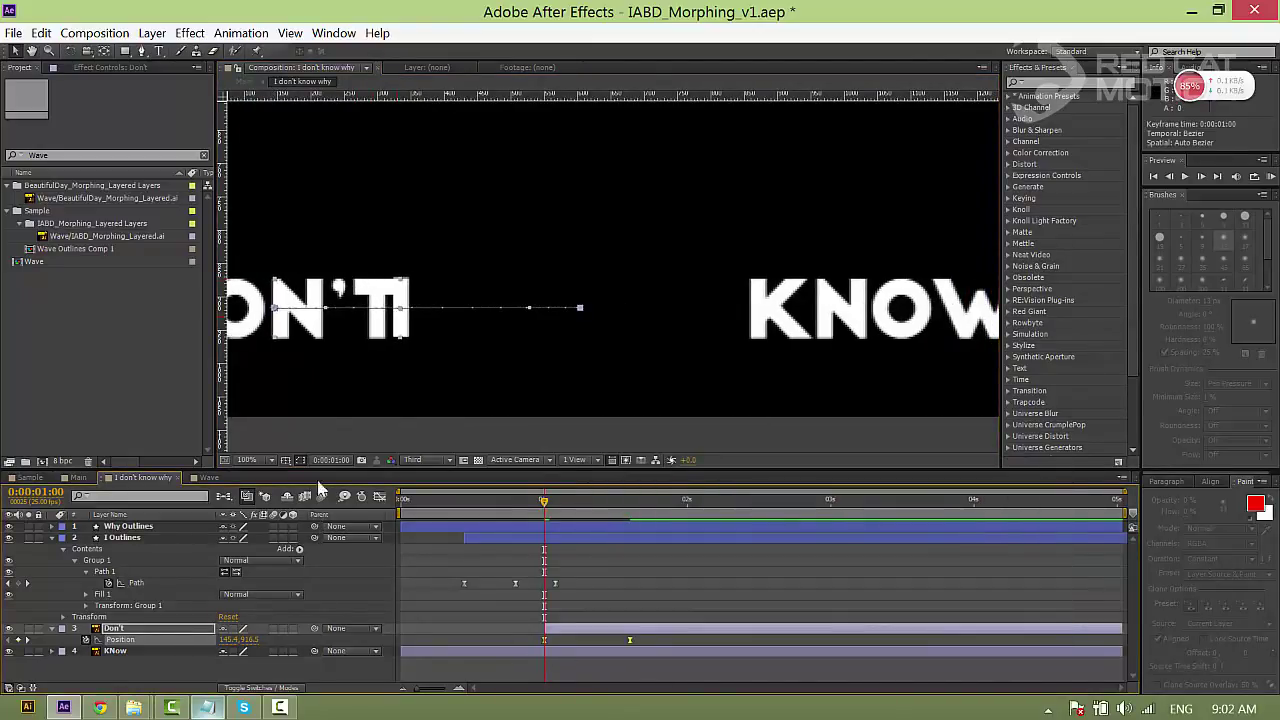
pyautogui.click(379, 498)
pyautogui.moveTo(666, 557); pyautogui.dragTo(604, 648)
pyautogui.click(382, 498)
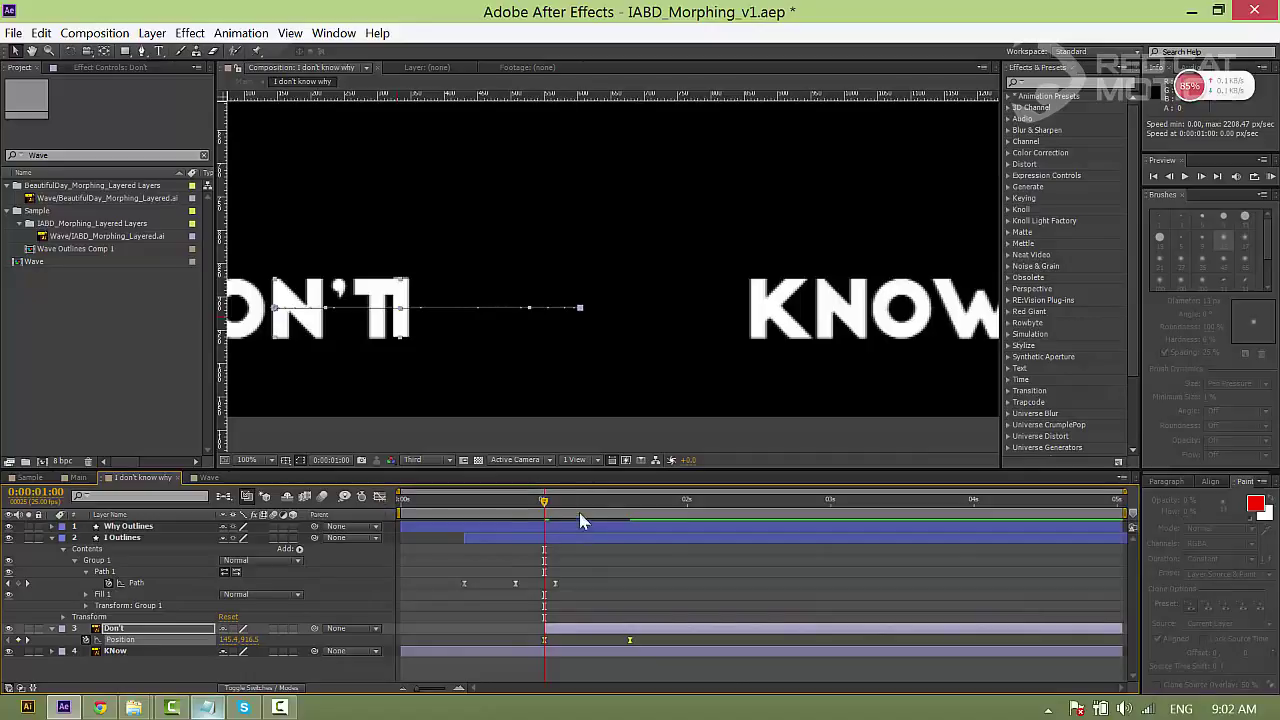
# - Preview the Don't layer's slide and review its motion between 0:00:01:00 and 0:00:01:15
pyautogui.click(533, 582)
pyautogui.press('space')
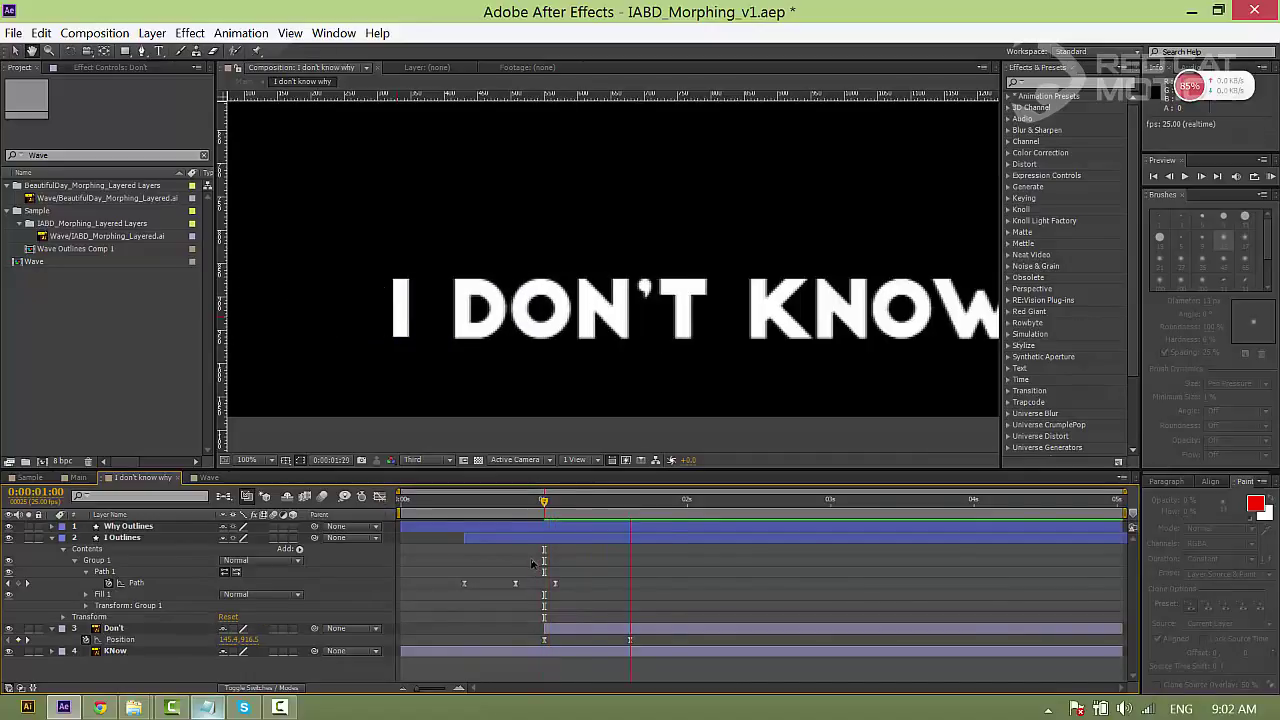
pyautogui.press('space')
pyautogui.press('space')
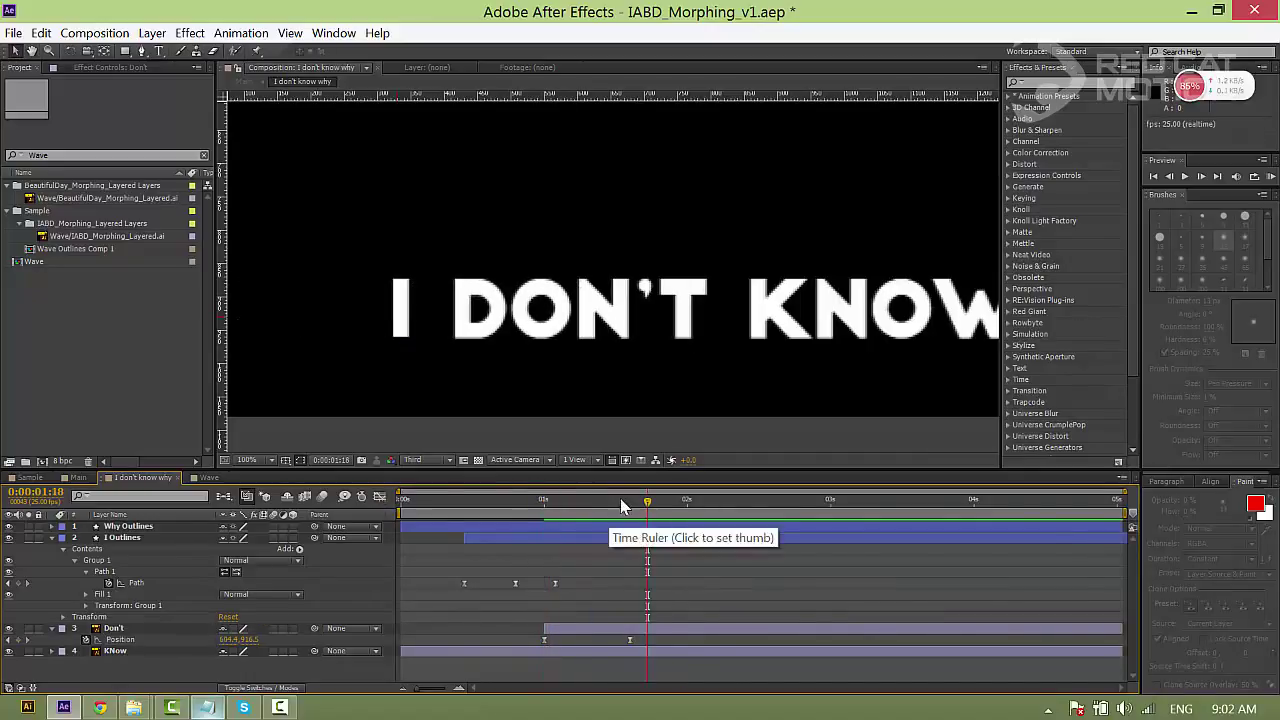
pyautogui.click(630, 505)
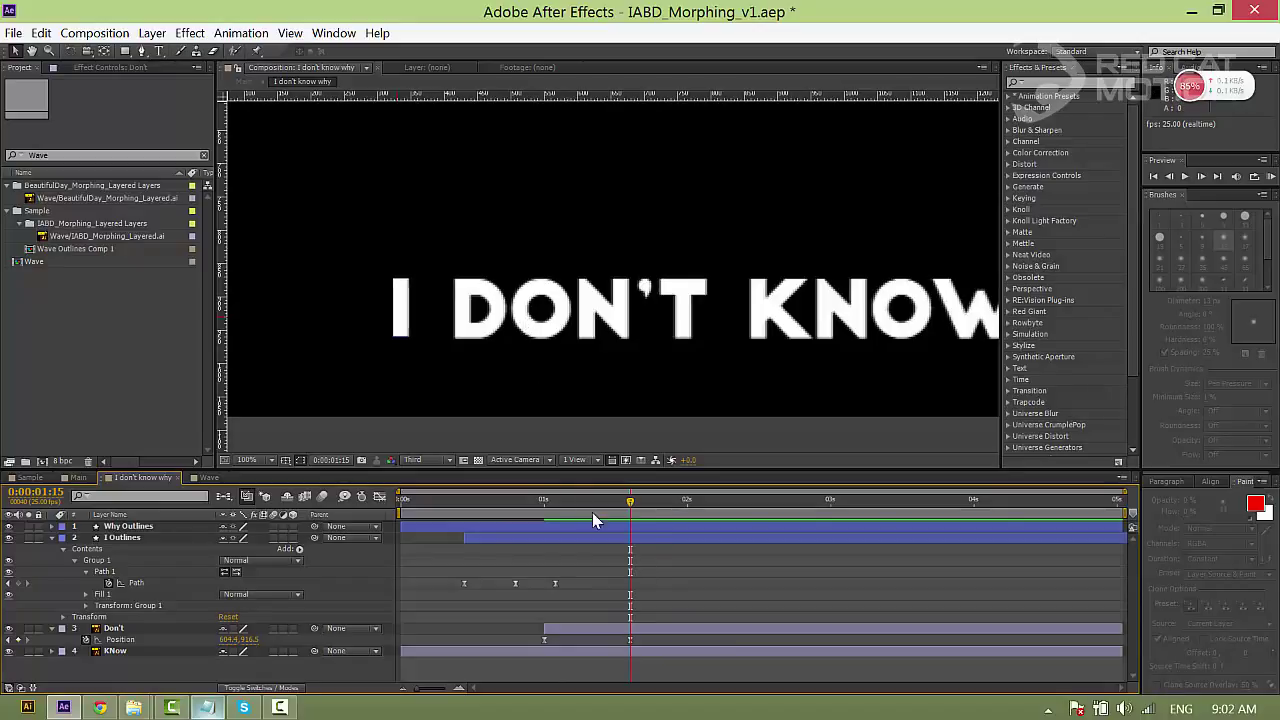
pyautogui.click(544, 502)
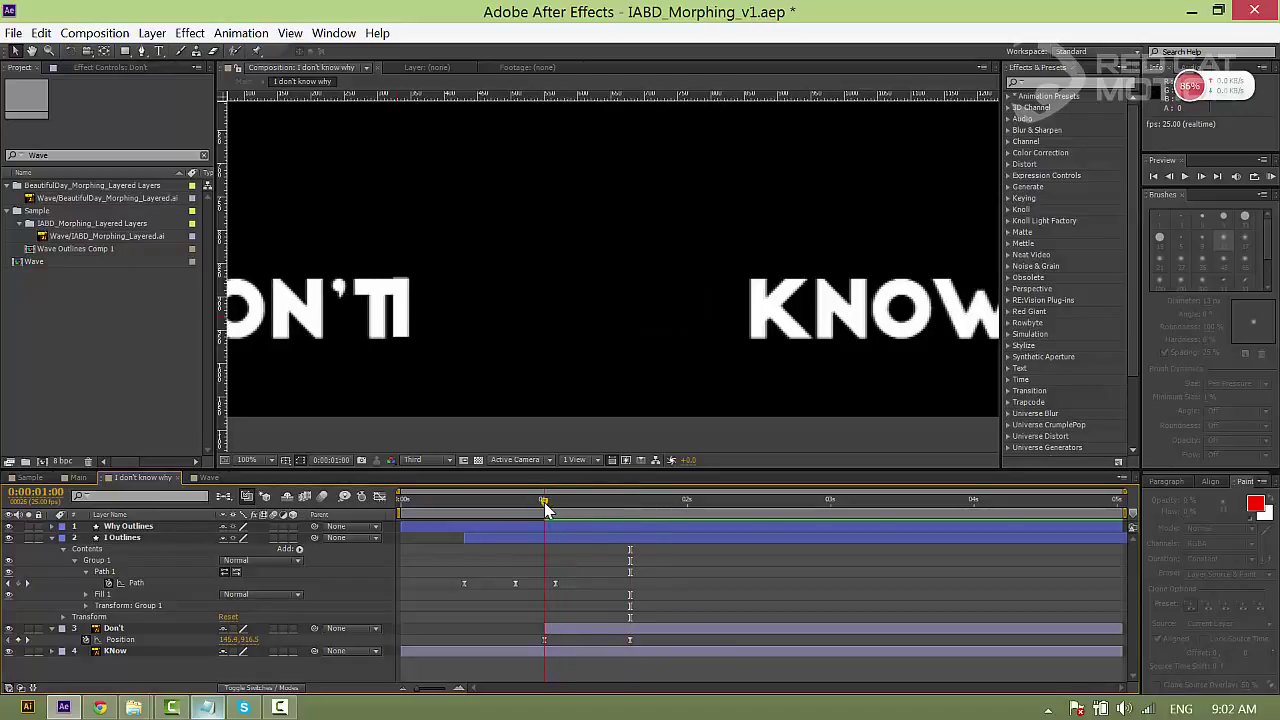
pyautogui.click(630, 503)
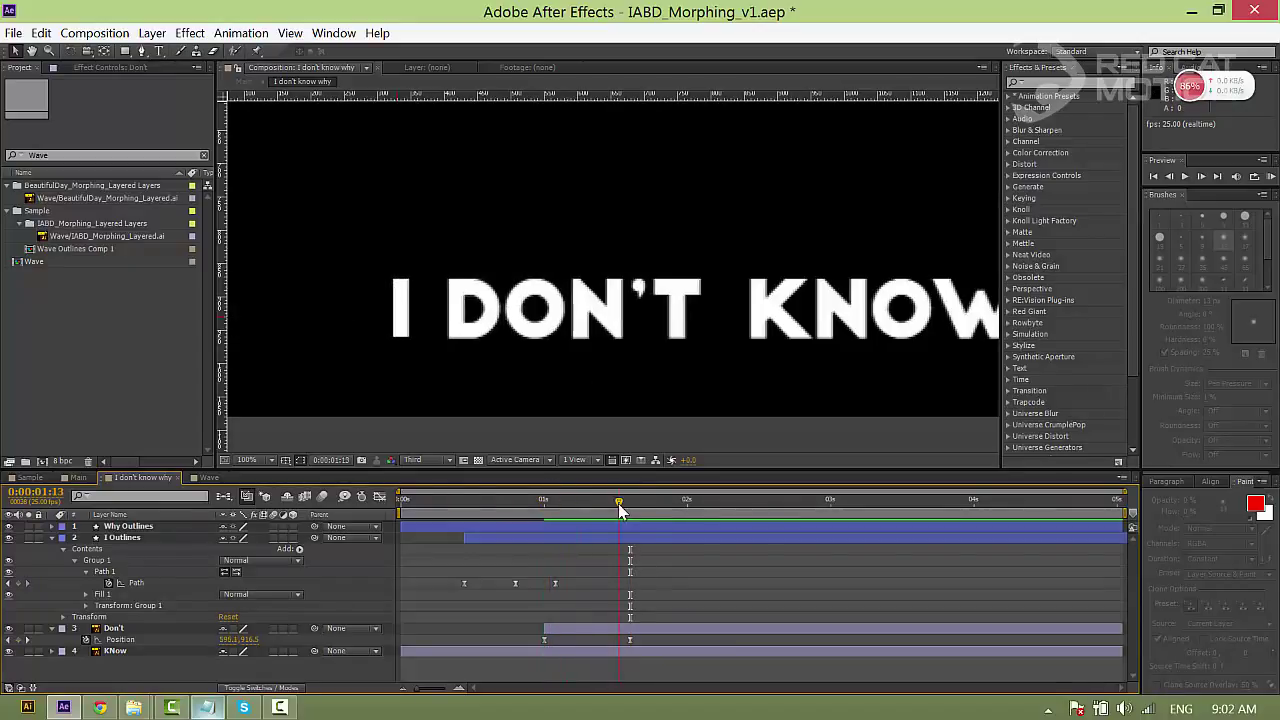
pyautogui.press('space')
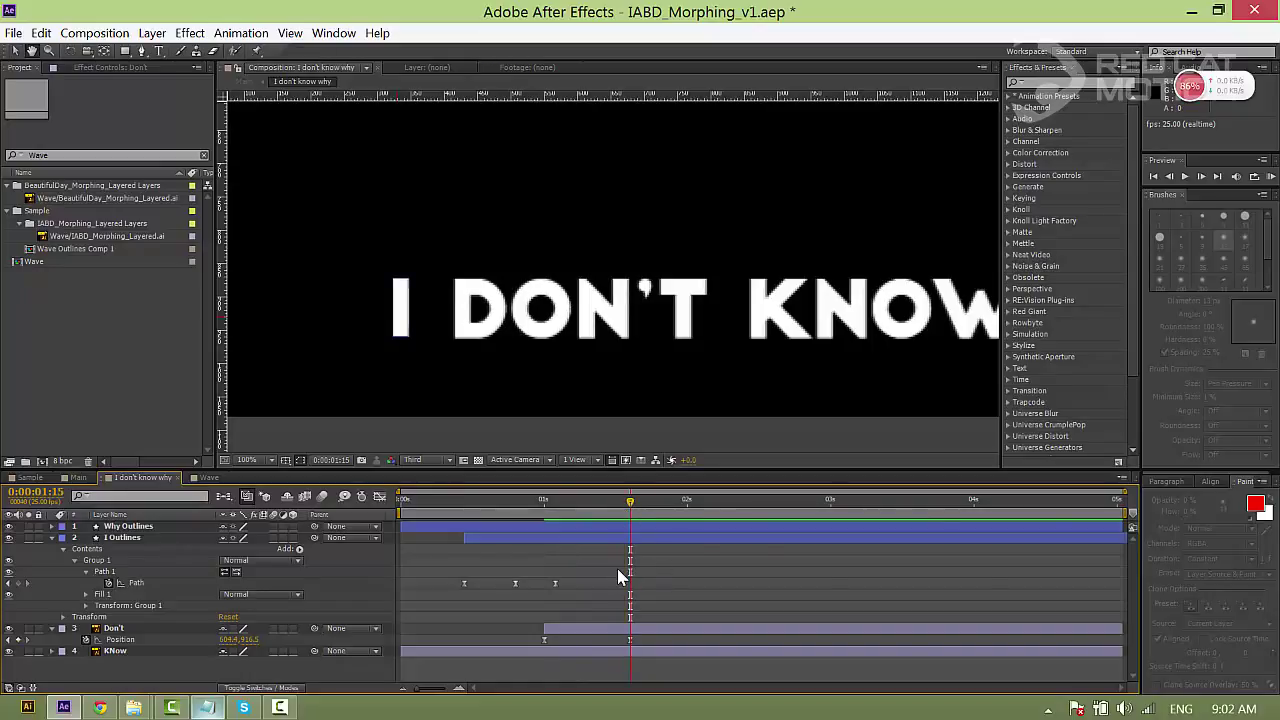
# - Draw a rectangle on a new shape layer that encloses the word DON'T, with its left edge within the letter I
pyautogui.click(126, 51)
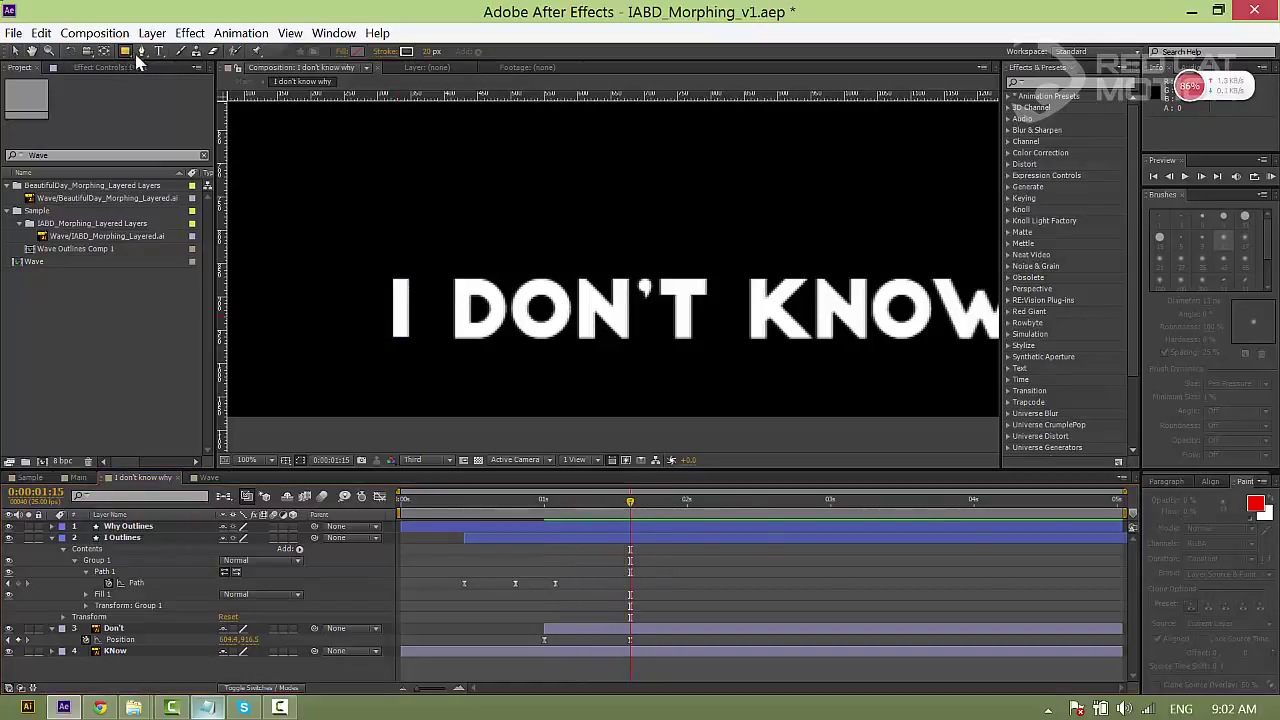
pyautogui.press('space')
pyautogui.moveTo(604, 310); pyautogui.dragTo(696, 293)
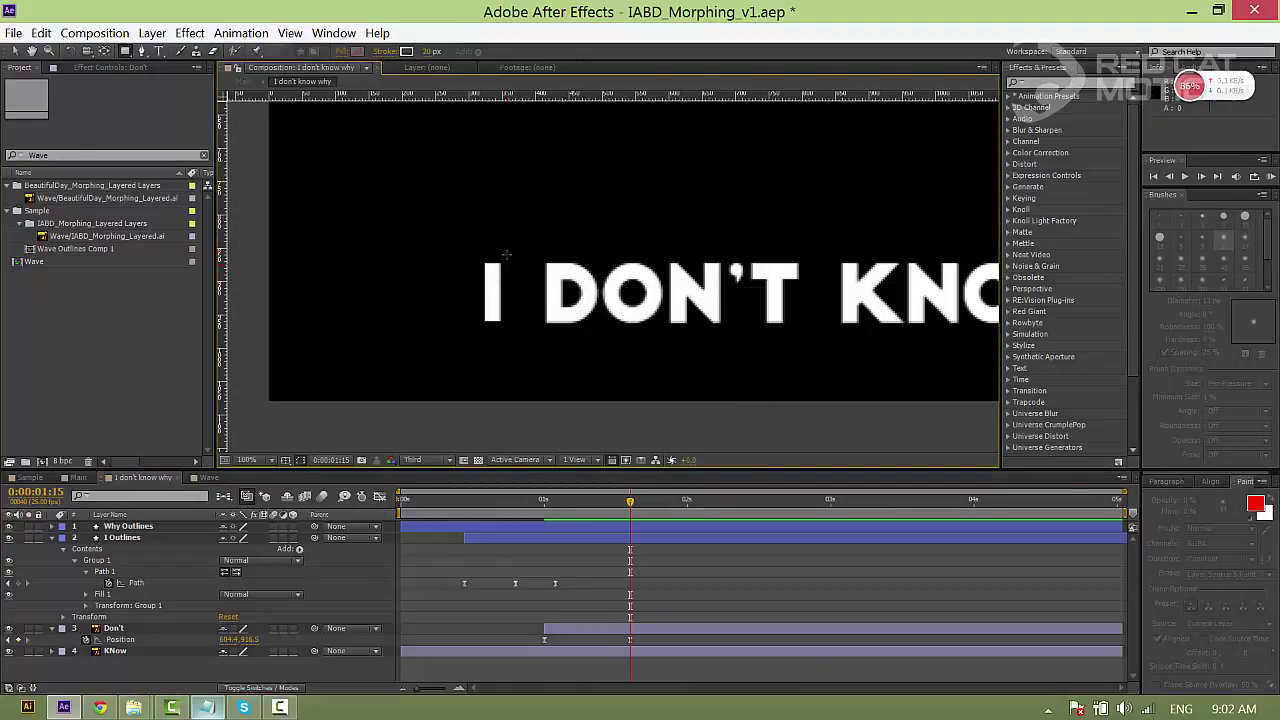
pyautogui.moveTo(497, 247); pyautogui.dragTo(821, 346)
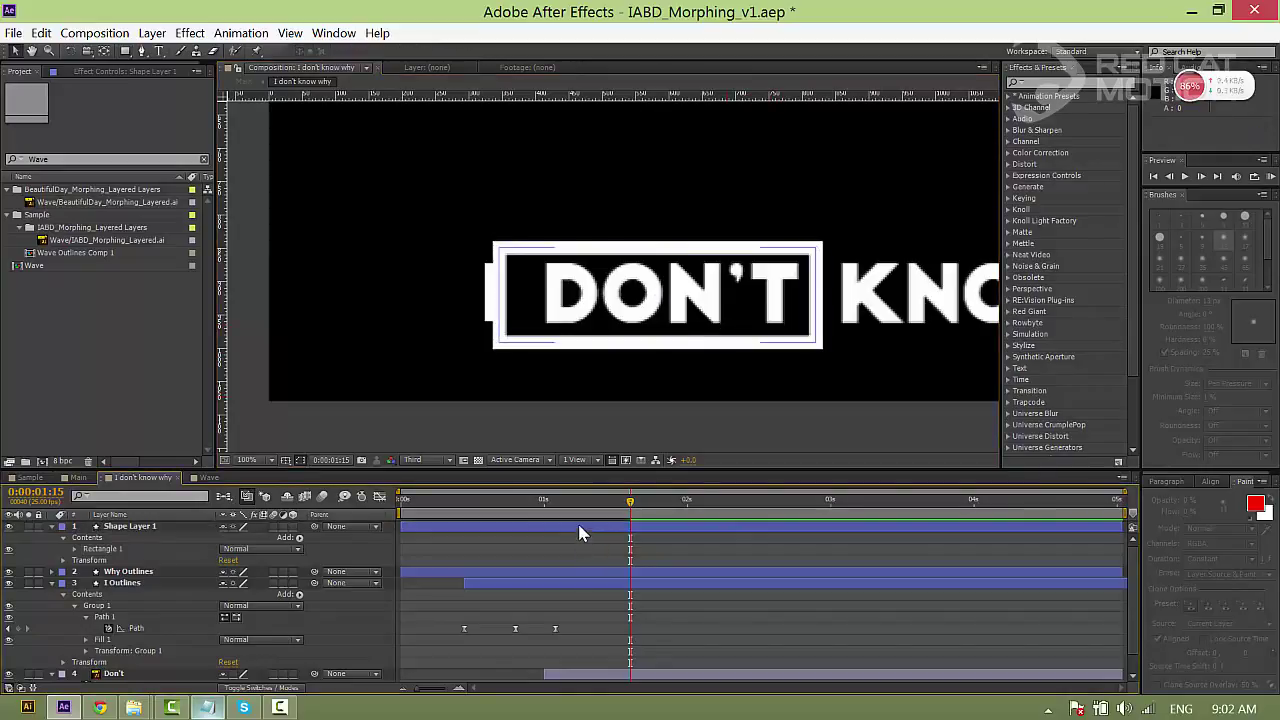
# - Give the rectangle a solid light yellow fill and set its stroke to None
pyautogui.click(357, 51)
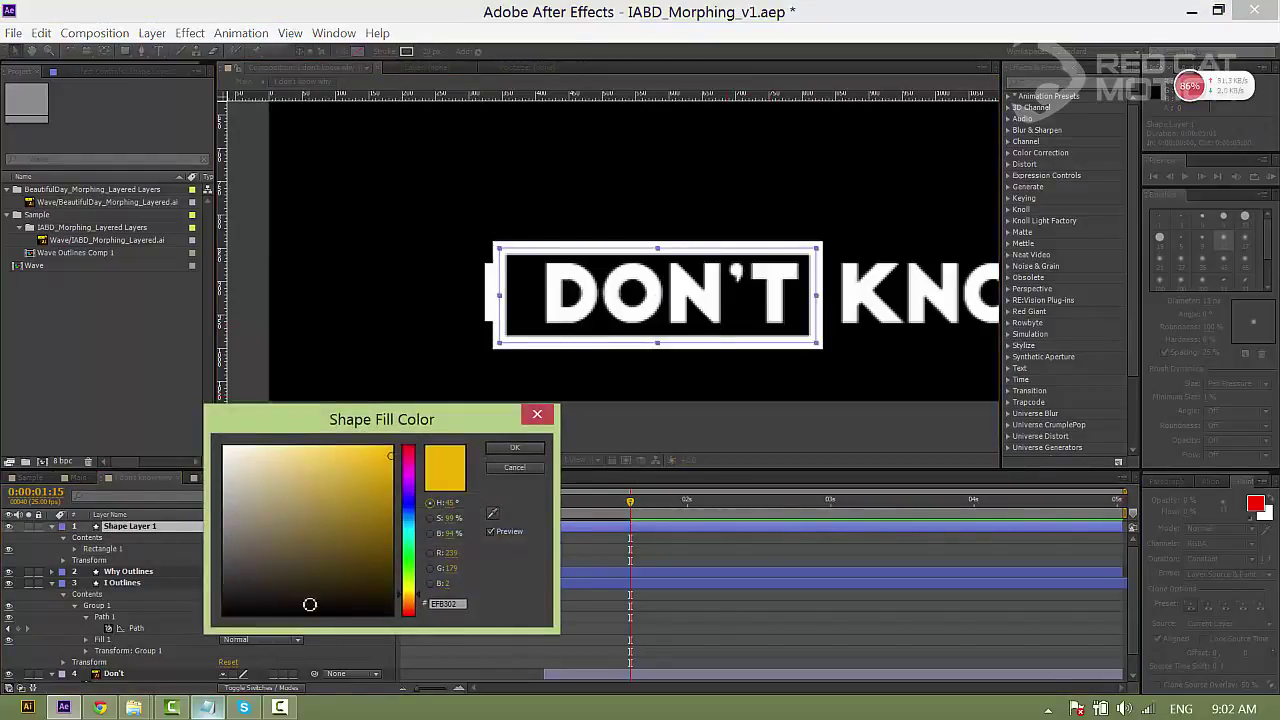
pyautogui.click(328, 446)
pyautogui.click(514, 449)
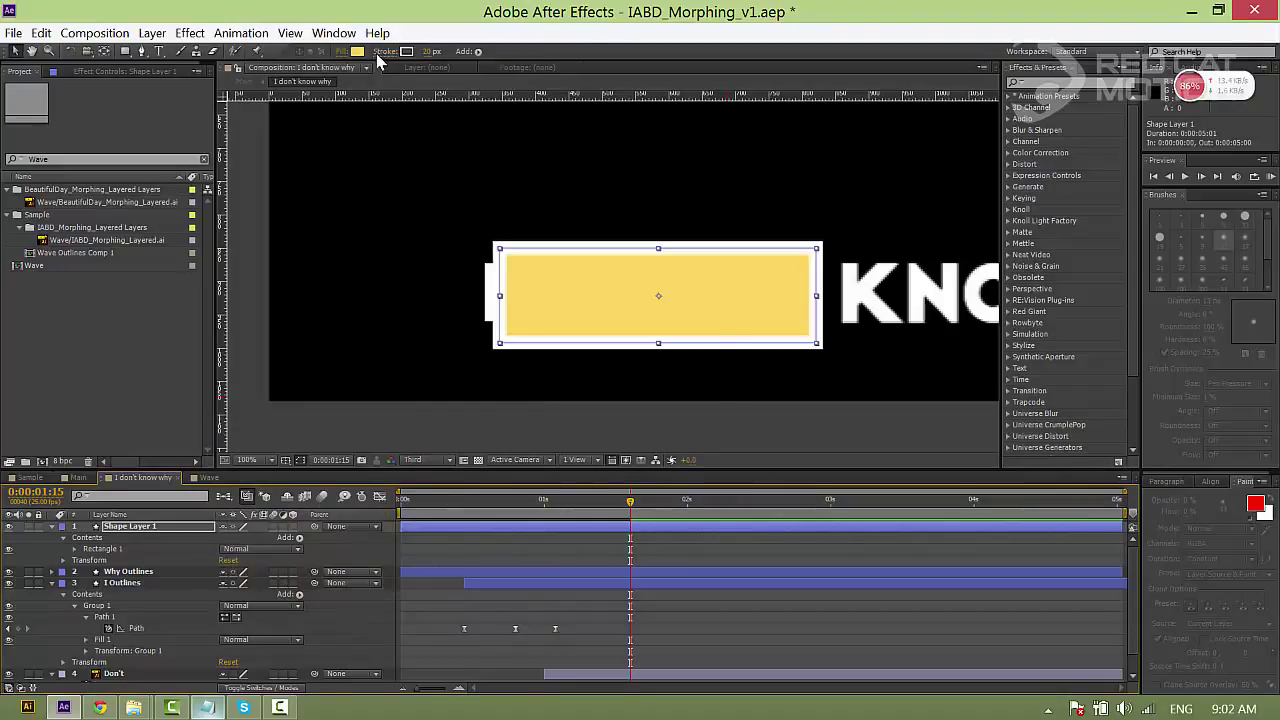
pyautogui.click(382, 52)
pyautogui.click(571, 334)
pyautogui.click(617, 403)
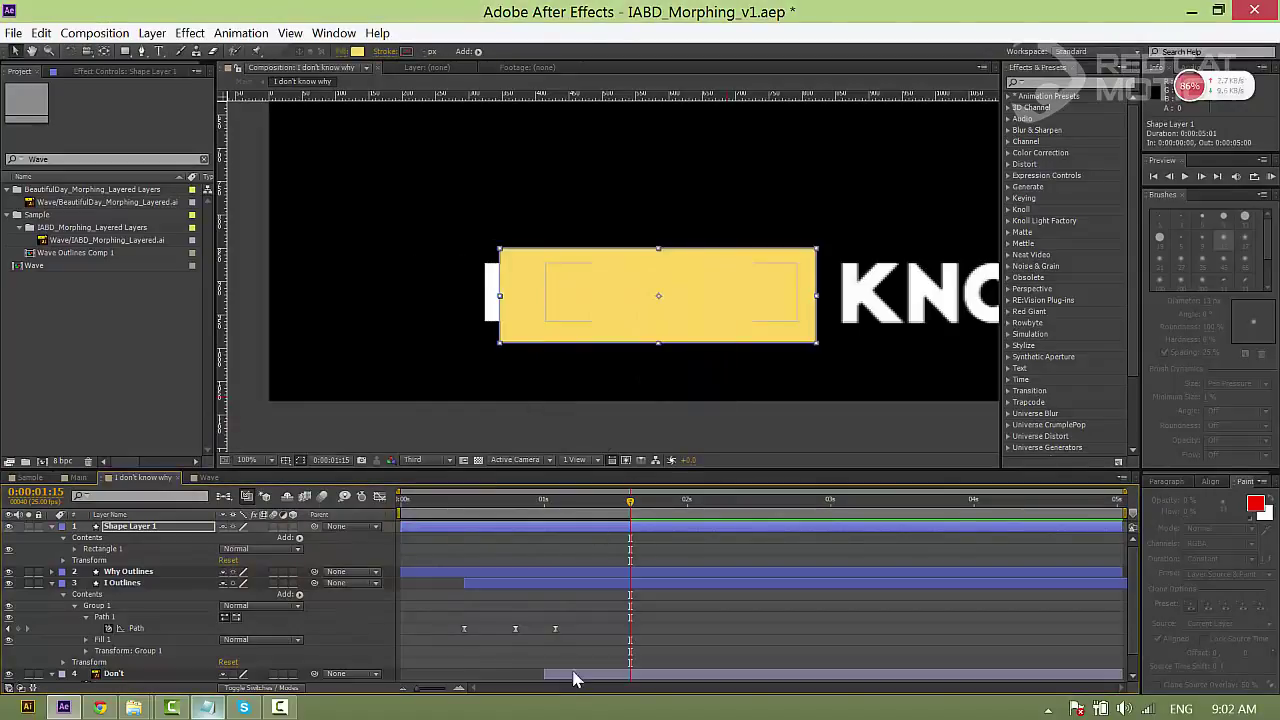
# - Move Shape Layer 1 directly above the Don't layer in the stack and go to 0:00:01:00 to check its coverage
pyautogui.scroll(-1, 589, 613)
pyautogui.scroll(2, 591, 628)
pyautogui.moveTo(213, 529); pyautogui.dragTo(225, 635)
pyautogui.moveTo(660, 637); pyautogui.dragTo(670, 588)
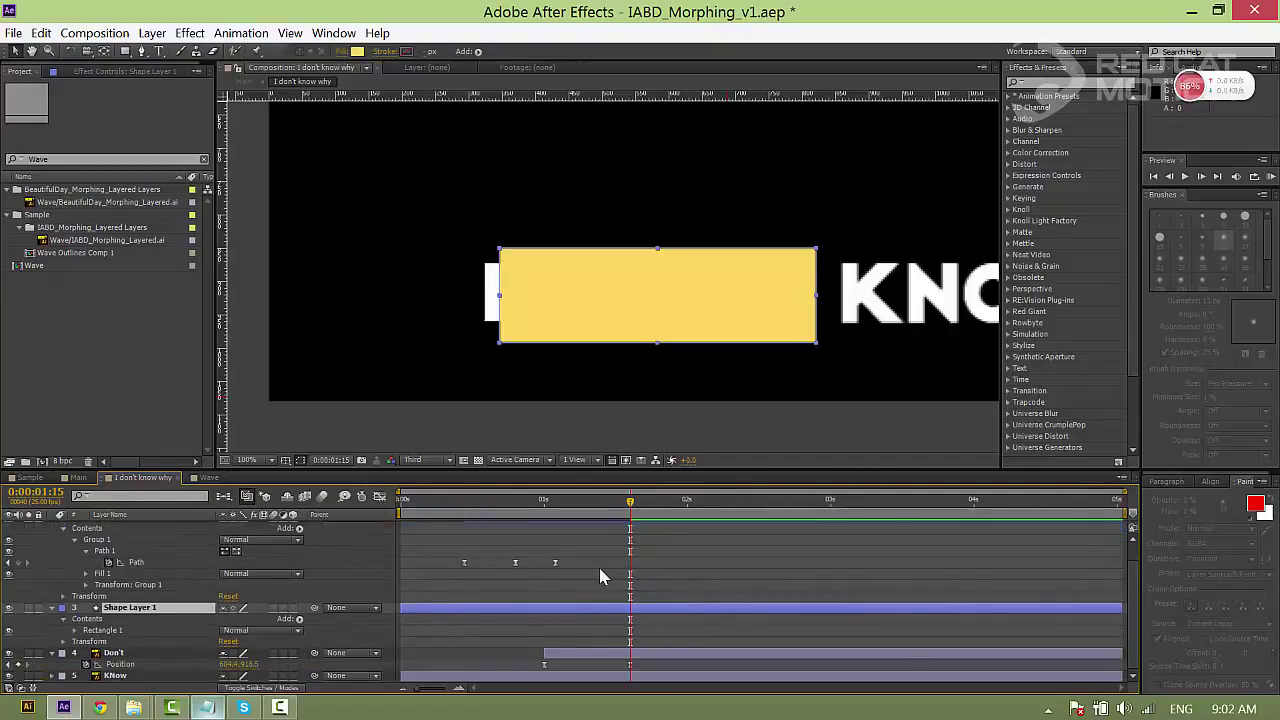
pyautogui.click(545, 503)
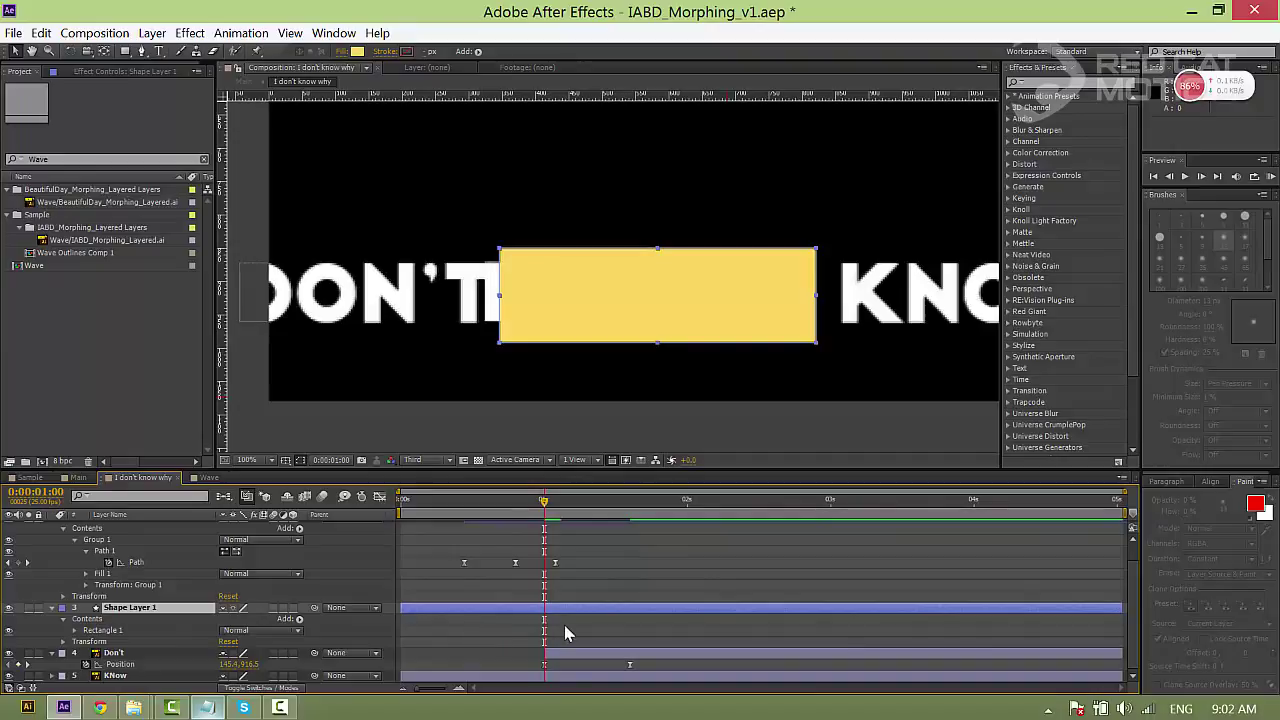
# - Trim the start of Shape Layer 1 to 0:00:01:00 so it begins together with the Don't layer
pyautogui.click(540, 653)
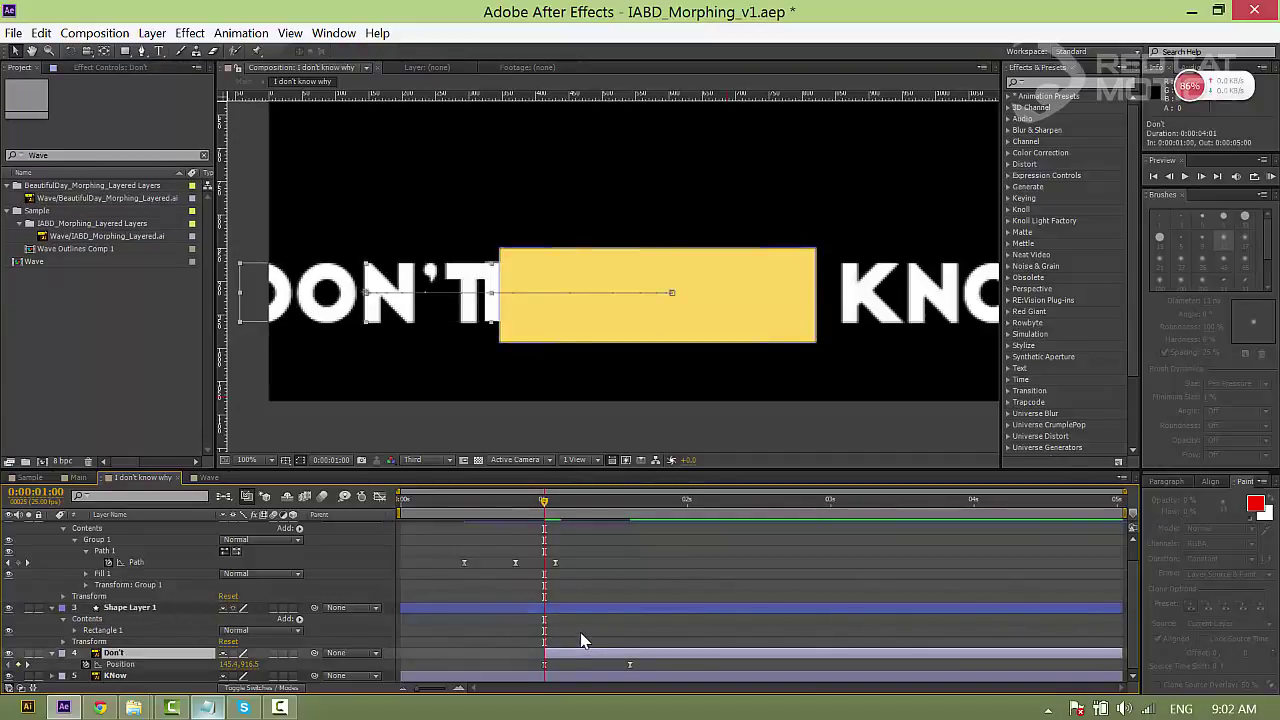
pyautogui.click(570, 608)
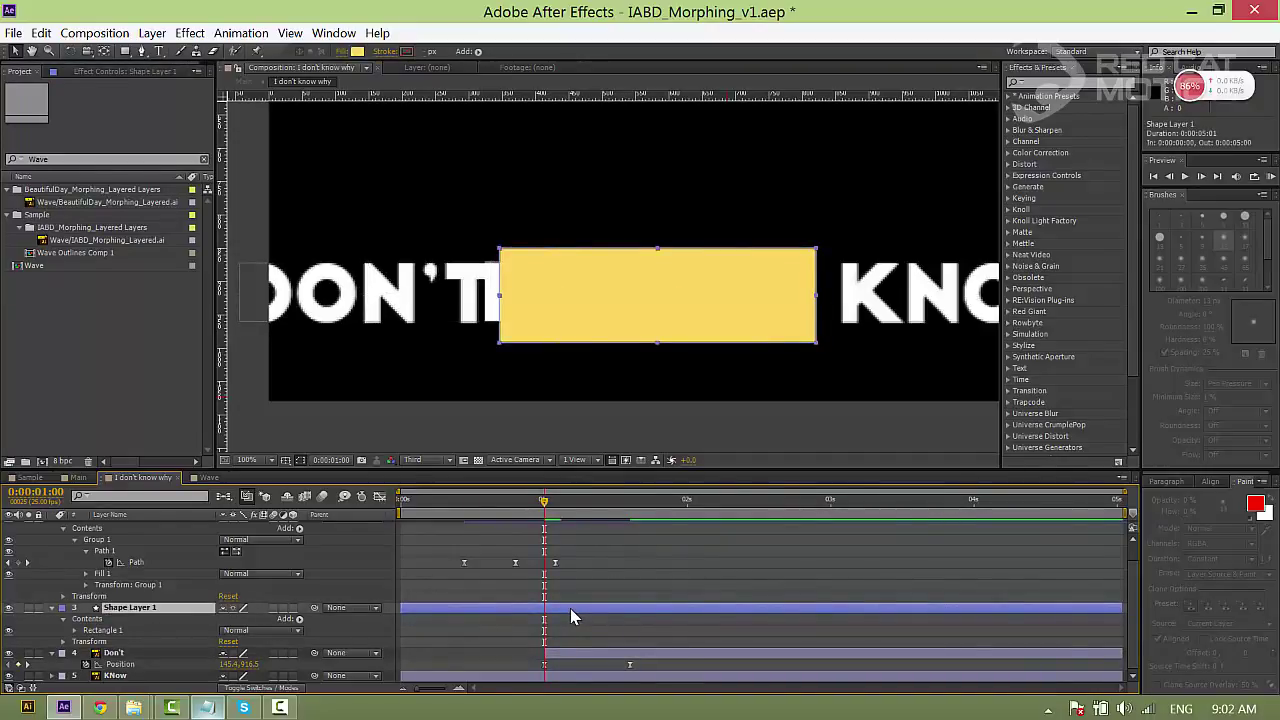
pyautogui.hotkey('alt', '[')
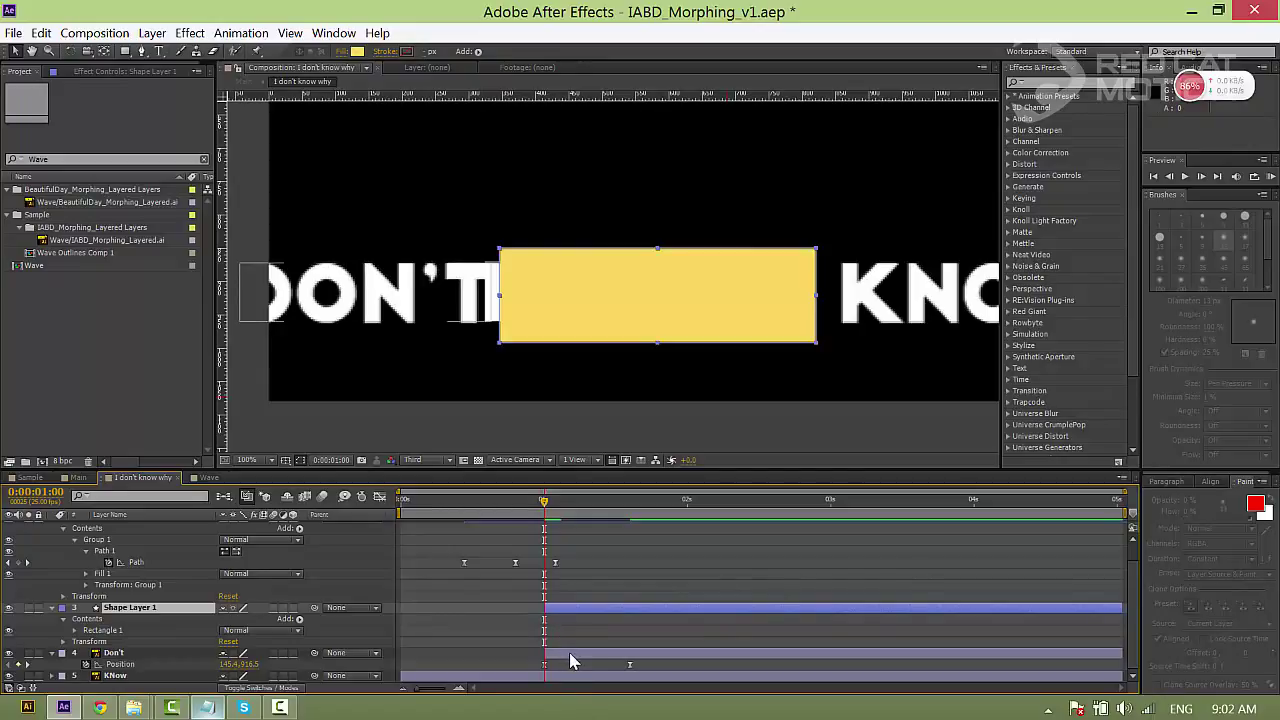
# - Set the Don't layer's track matte to Alpha Matte "Shape Layer 1"
pyautogui.click(570, 654)
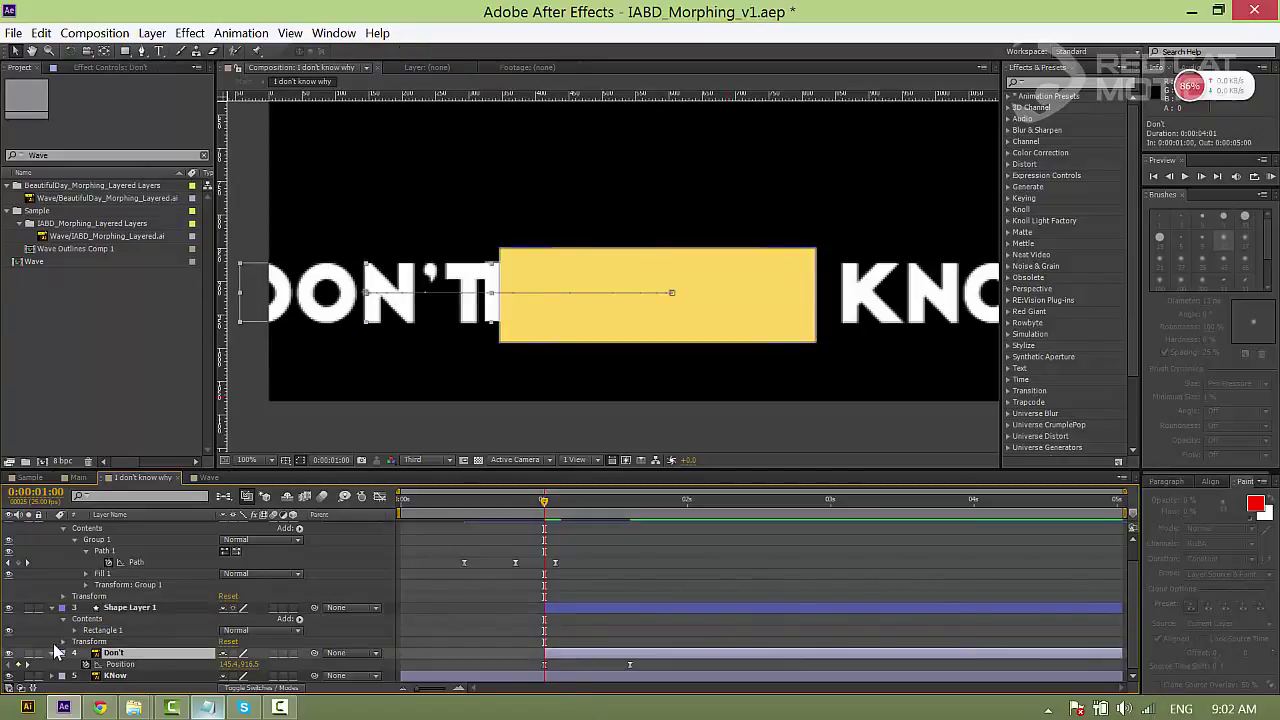
pyautogui.click(266, 689)
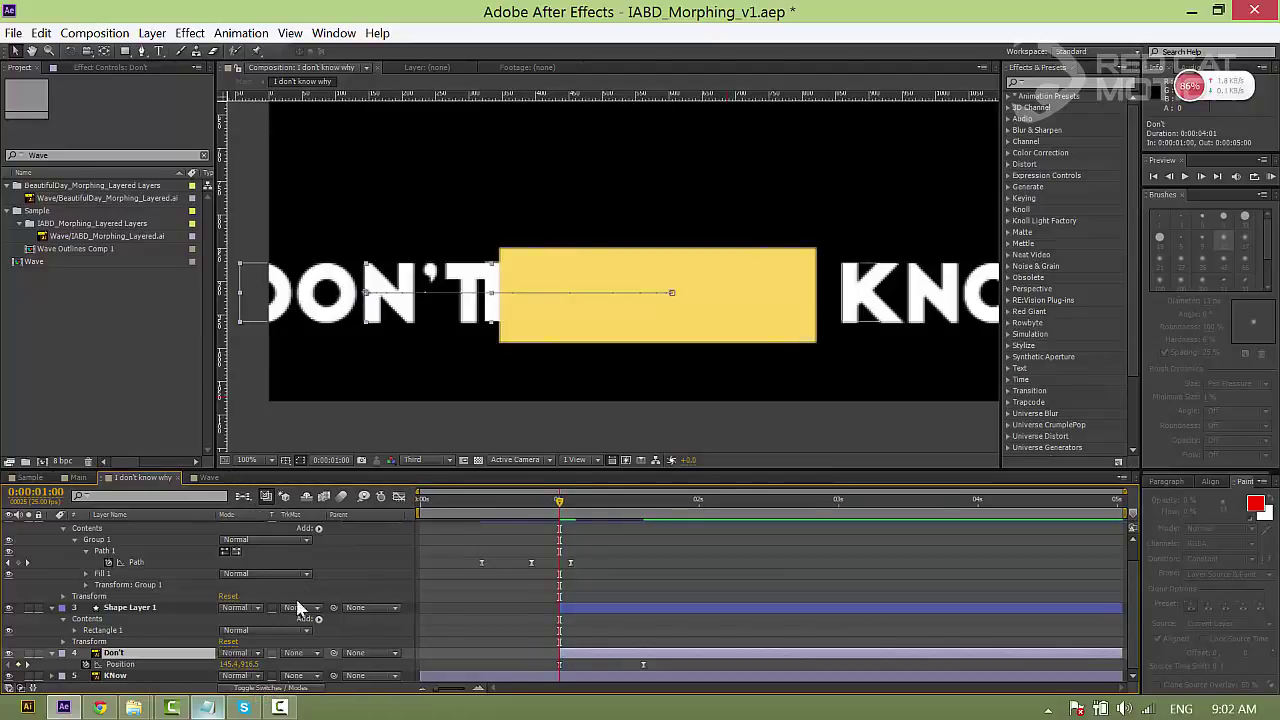
pyautogui.click(297, 653)
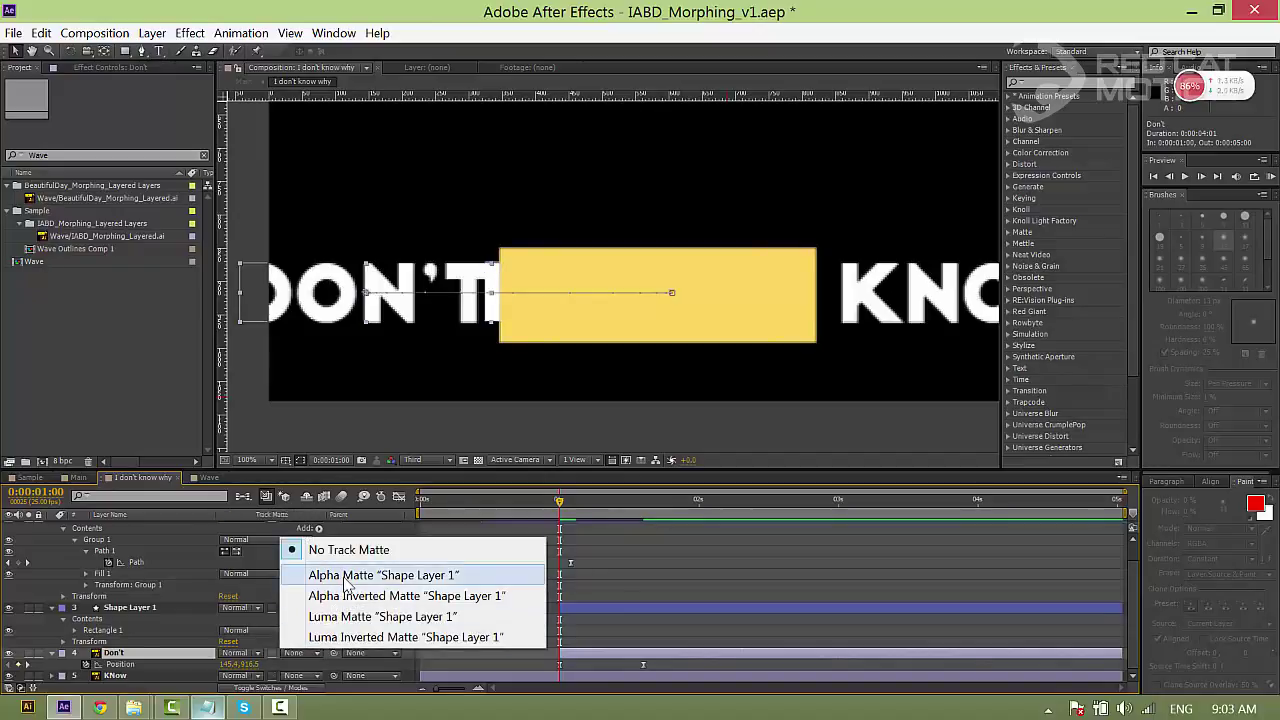
pyautogui.click(480, 574)
pyautogui.click(608, 557)
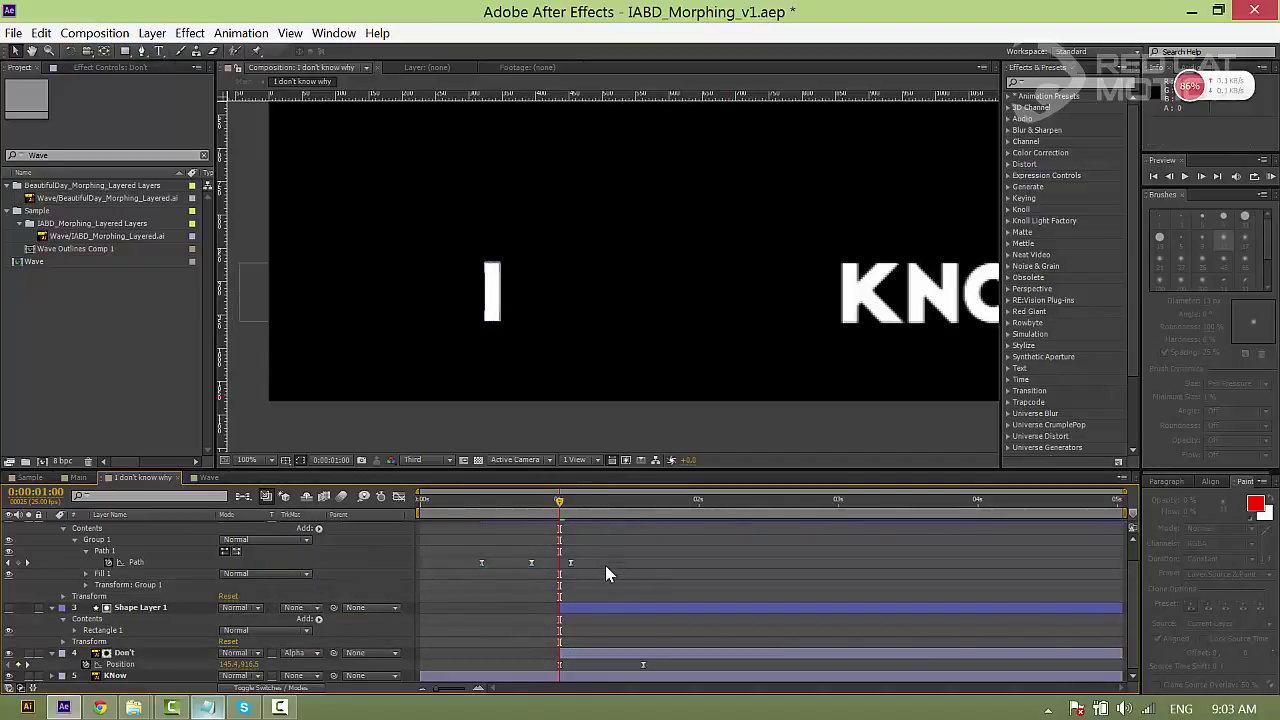
# - Preview the matted DON'T slide from 0:00:01:00 and check it against the matte rectangle's edges at 0:00:01:10
pyautogui.press('space')
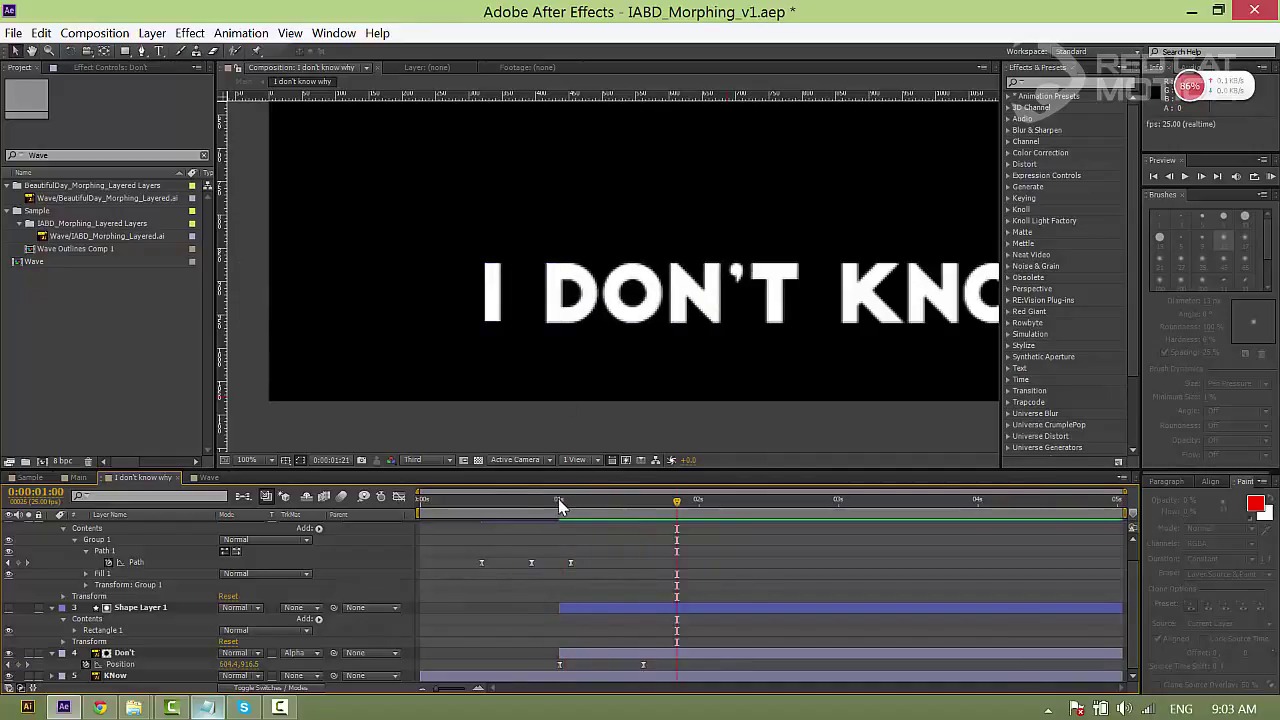
pyautogui.click(565, 503)
pyautogui.moveTo(576, 508); pyautogui.dragTo(614, 508)
pyautogui.click(626, 607)
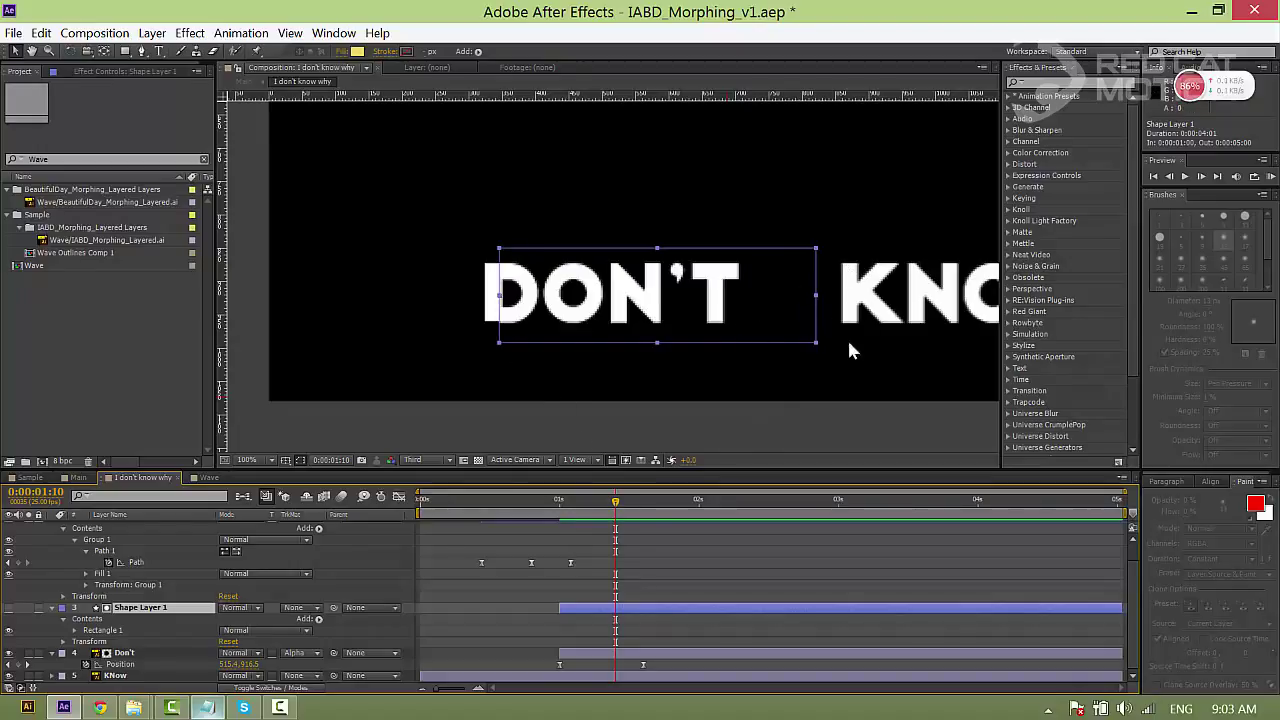
pyautogui.moveTo(580, 506); pyautogui.dragTo(561, 507)
pyautogui.press('space')
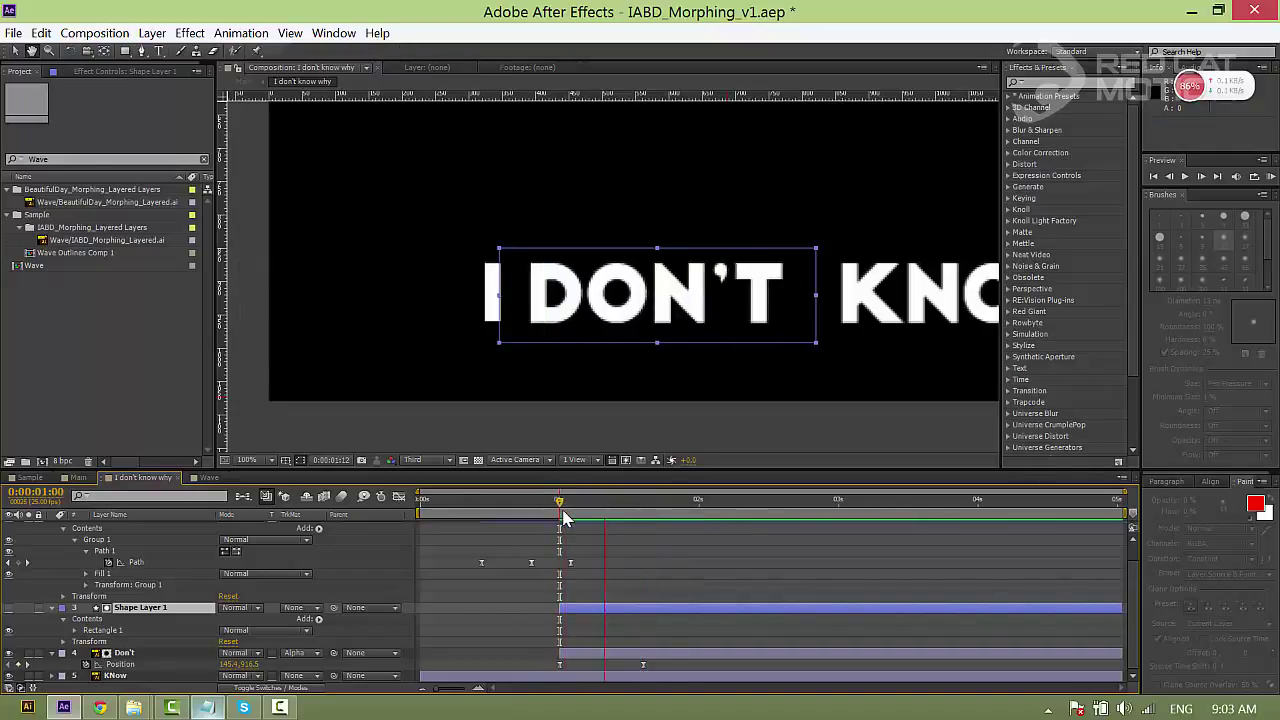
pyautogui.press('h')
pyautogui.press('v')
# - Collapse the properties of the Don't layer and Shape Layer 1 in the timeline
pyautogui.click(640, 652)
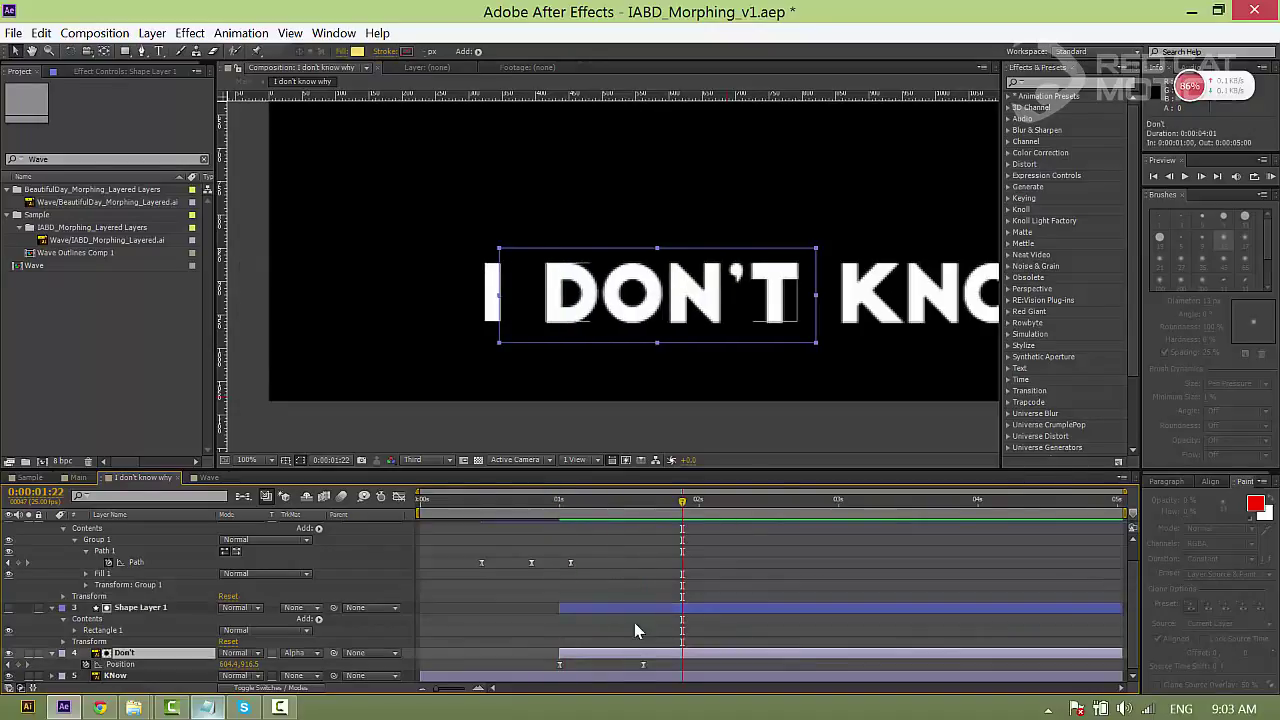
pyautogui.keyDown('shift'); pyautogui.click(630, 610); pyautogui.keyUp('shift')
pyautogui.press('u')
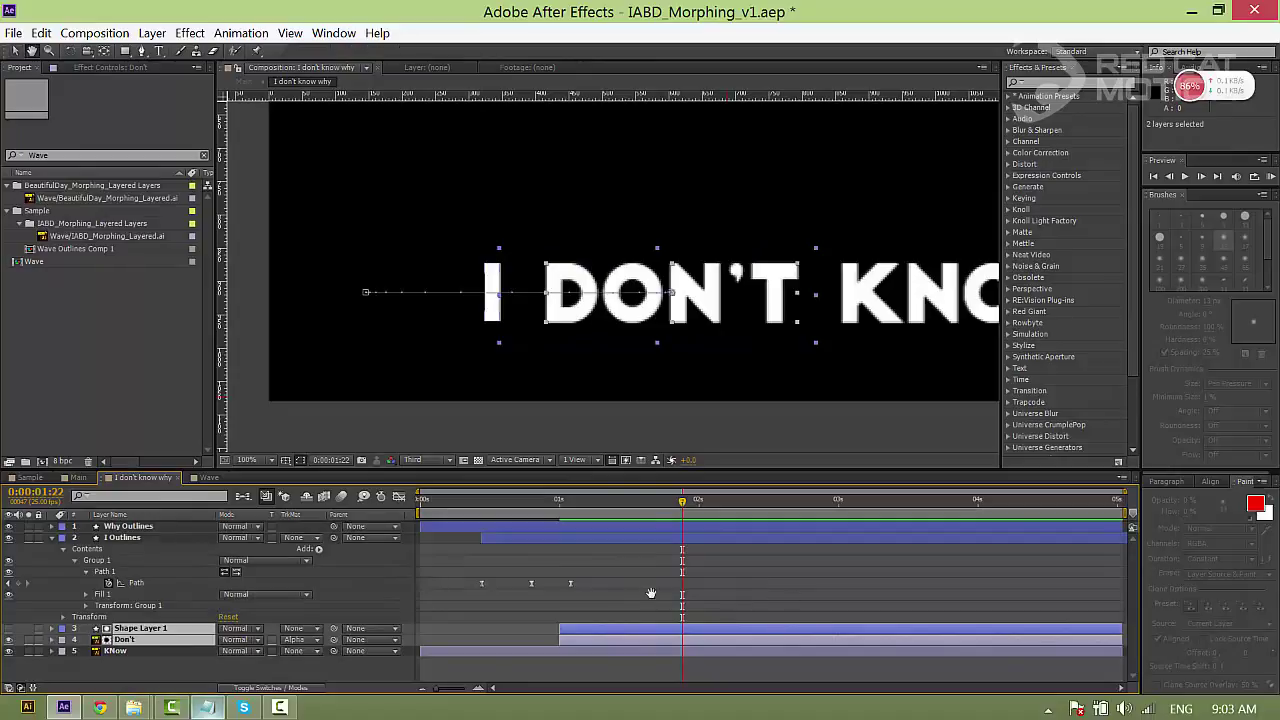
# - Keyframe the KNow layer's Position to drop straight down from 1067.6, 798.5 at 0:00:01:10 to its original place at 0:00:02:00
pyautogui.moveTo(796, 356); pyautogui.dragTo(558, 376)
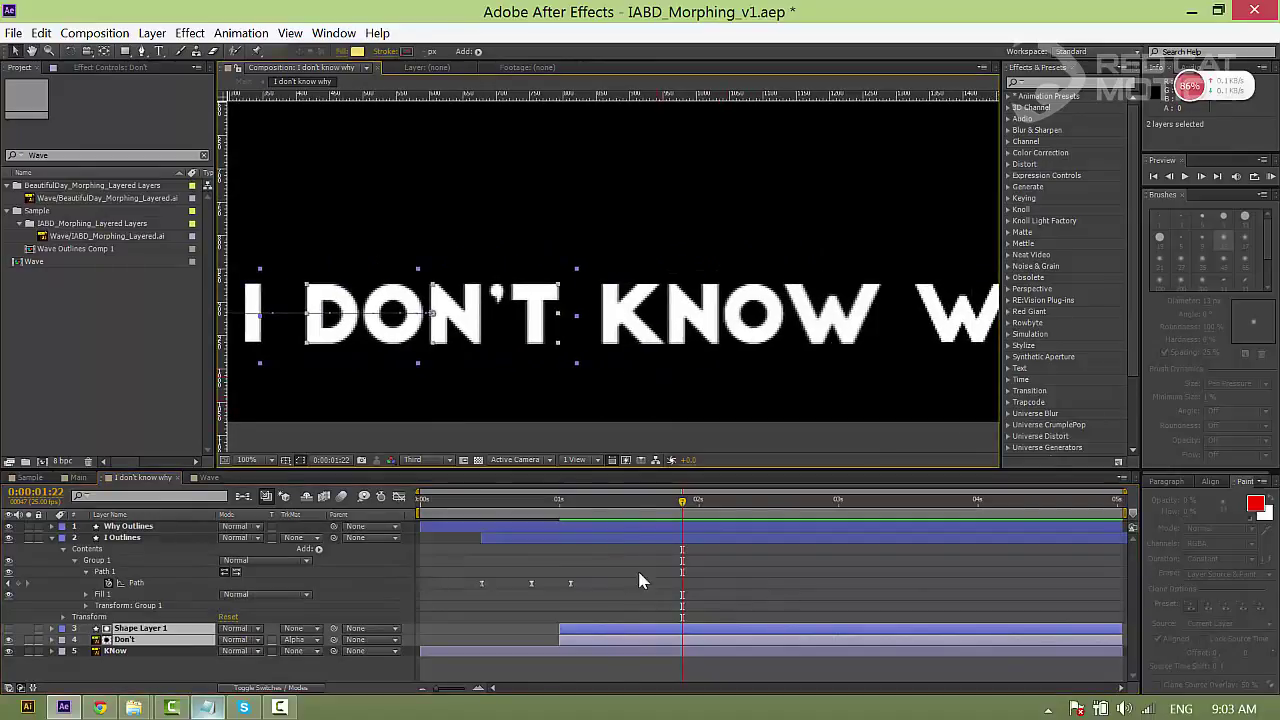
pyautogui.click(567, 570)
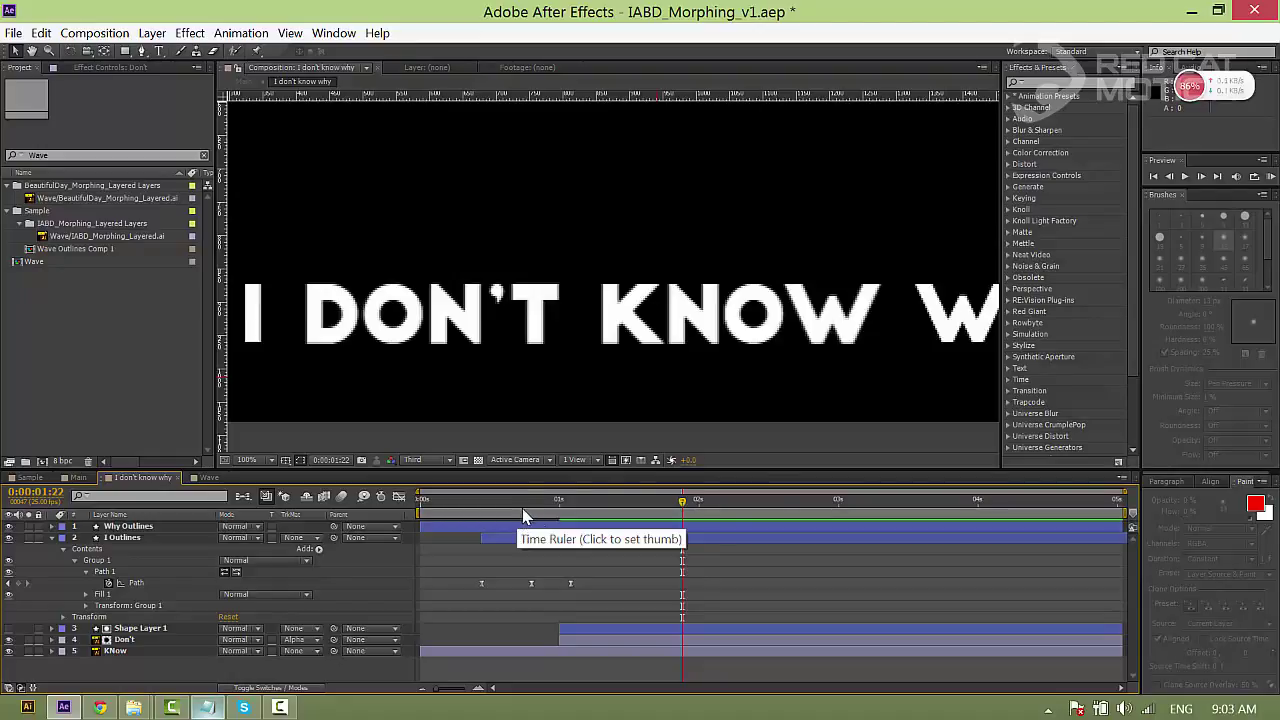
pyautogui.moveTo(509, 506); pyautogui.dragTo(618, 518)
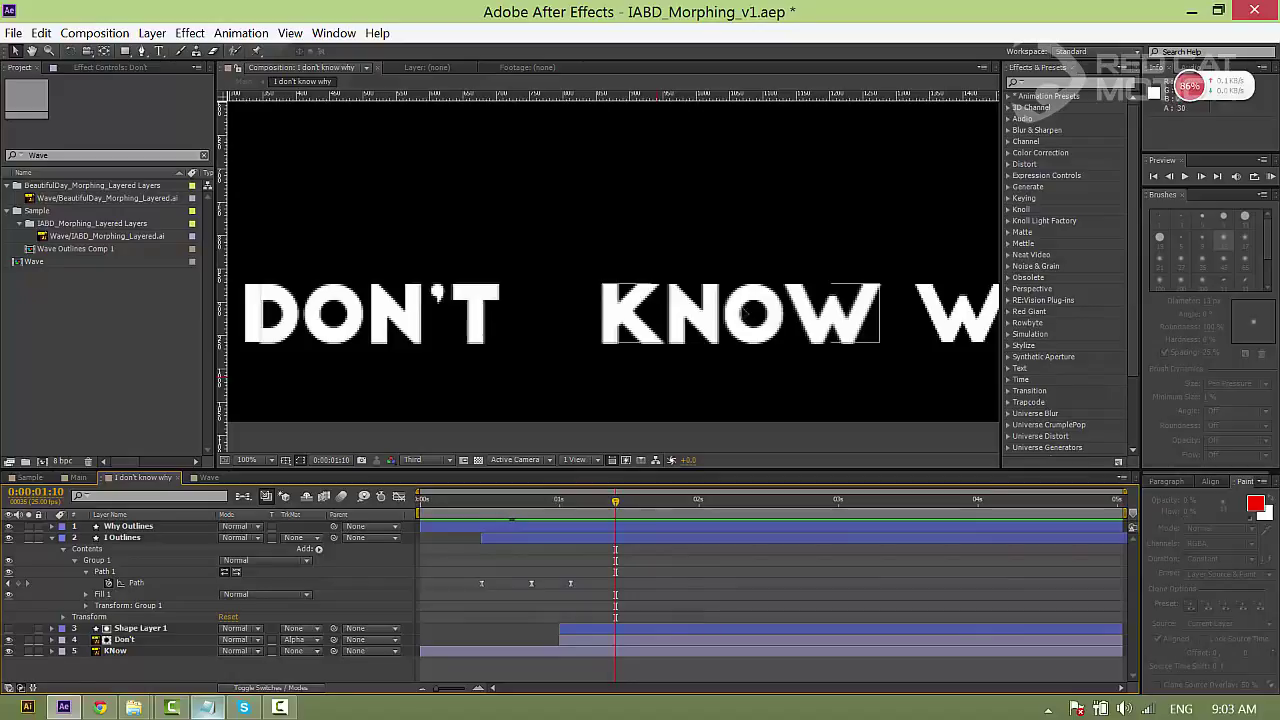
pyautogui.click(615, 651)
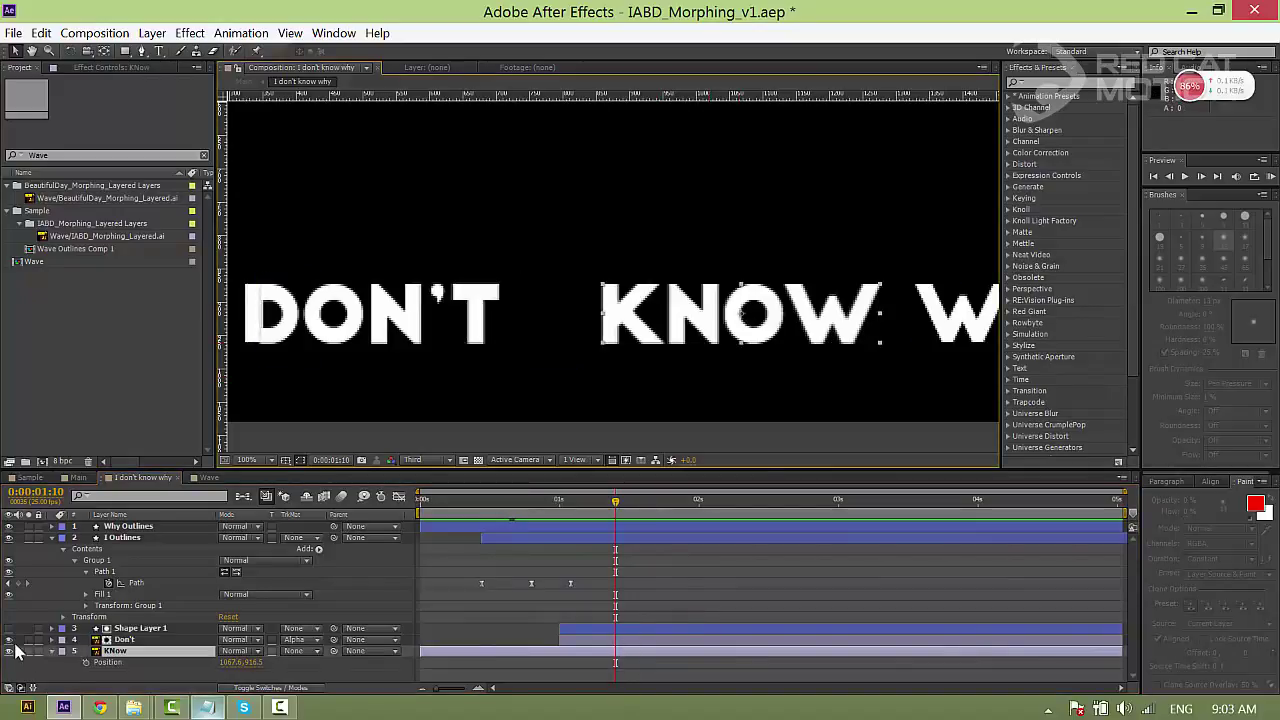
pyautogui.hotkey('alt', 'shift', 'p')
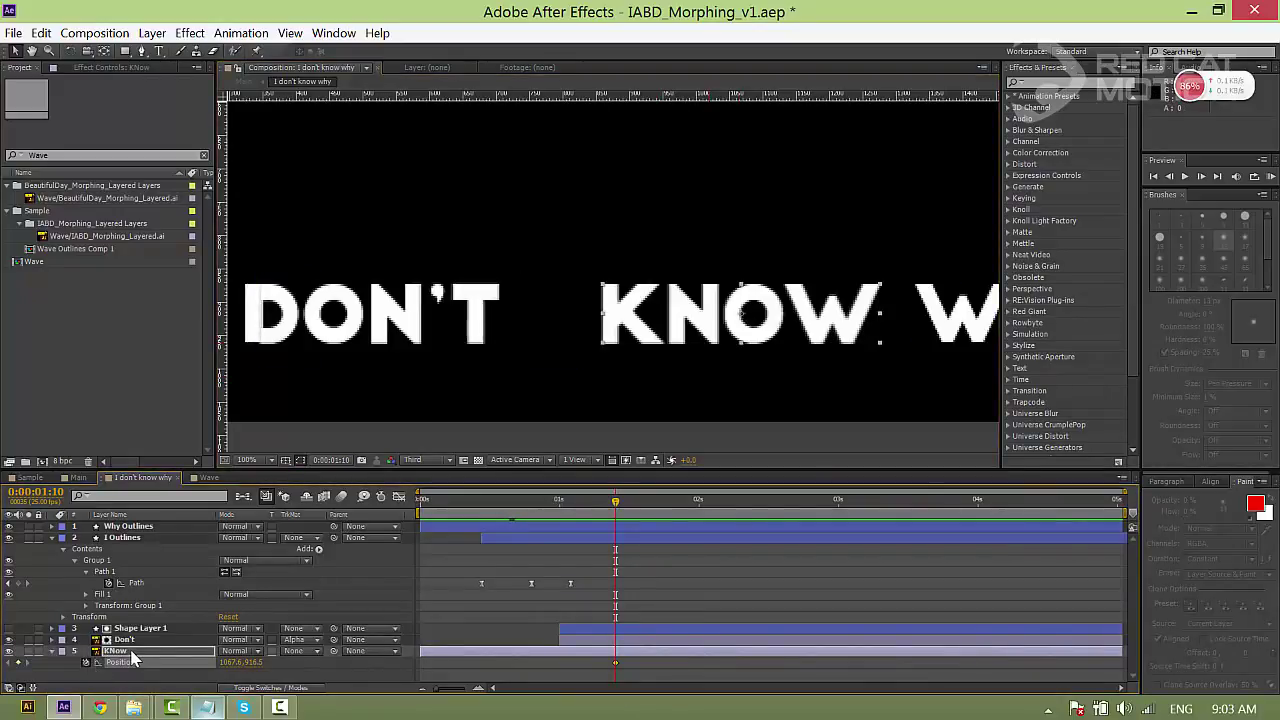
pyautogui.click(615, 664)
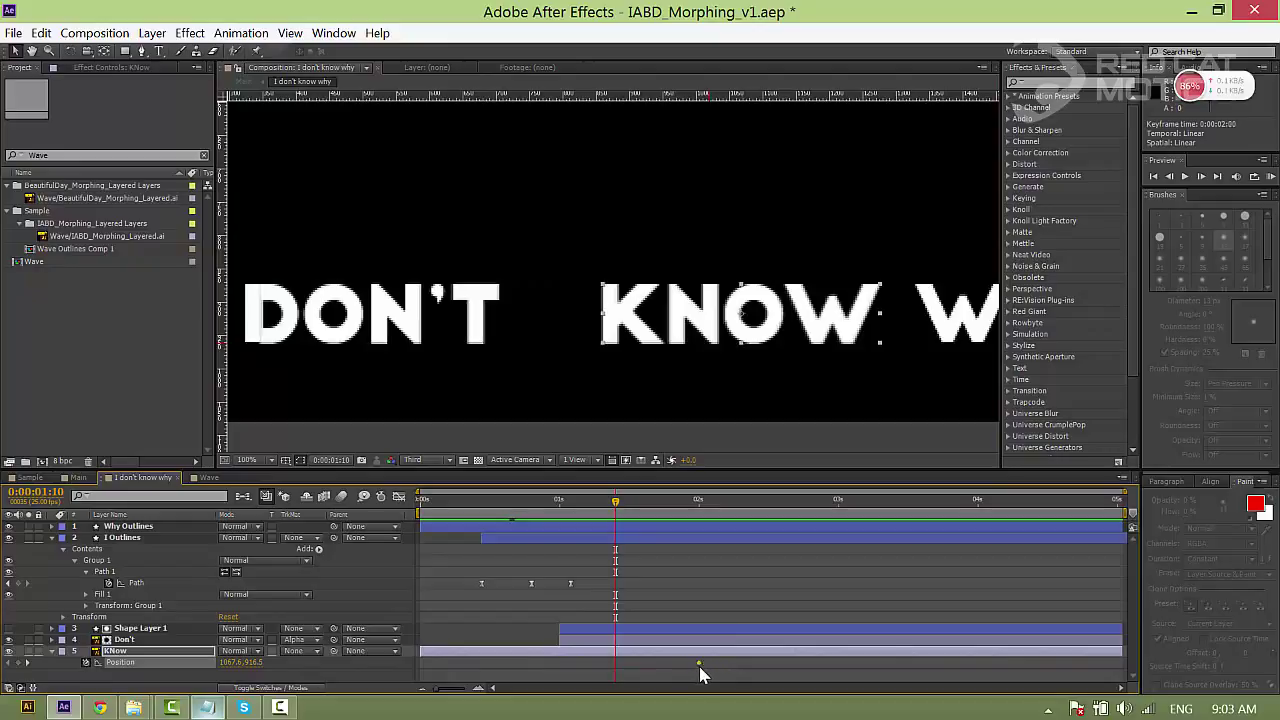
pyautogui.moveTo(768, 318); pyautogui.dragTo(768, 239)
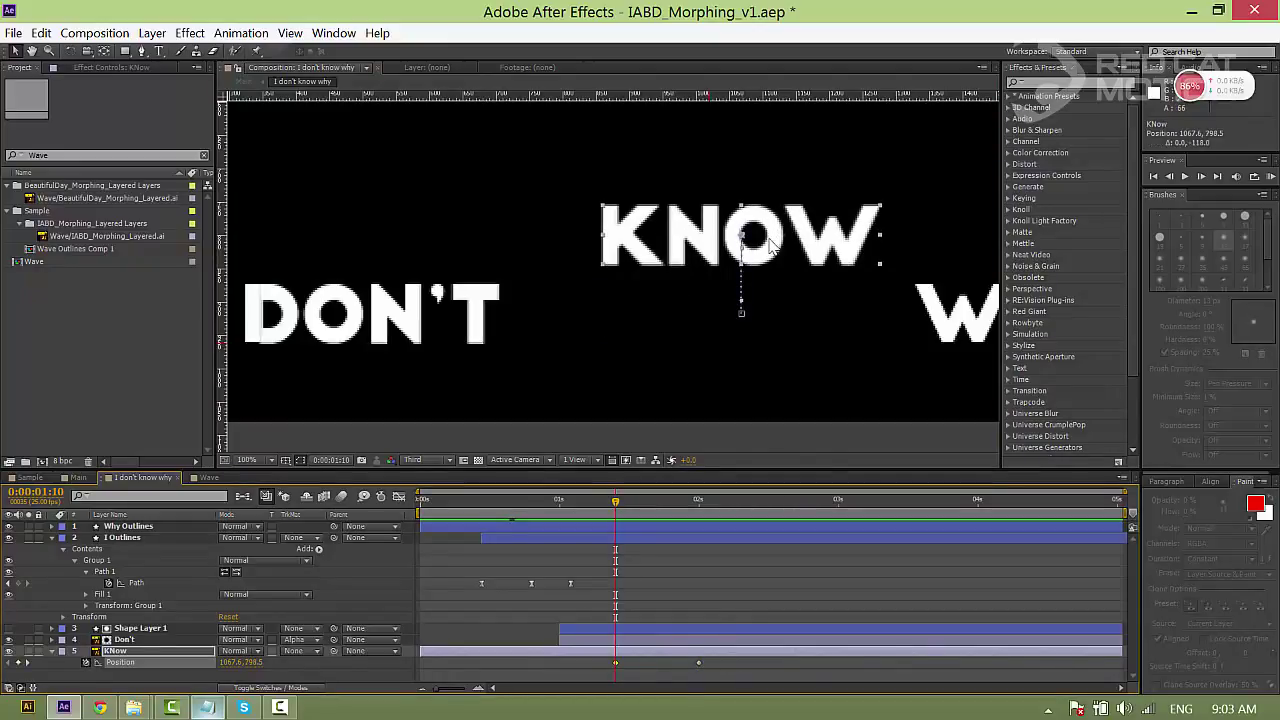
# - Apply Easy Ease to both KNow Position keyframes and extend the end keyframe's influence toward the start in the speed graph
pyautogui.rightClick(698, 663)
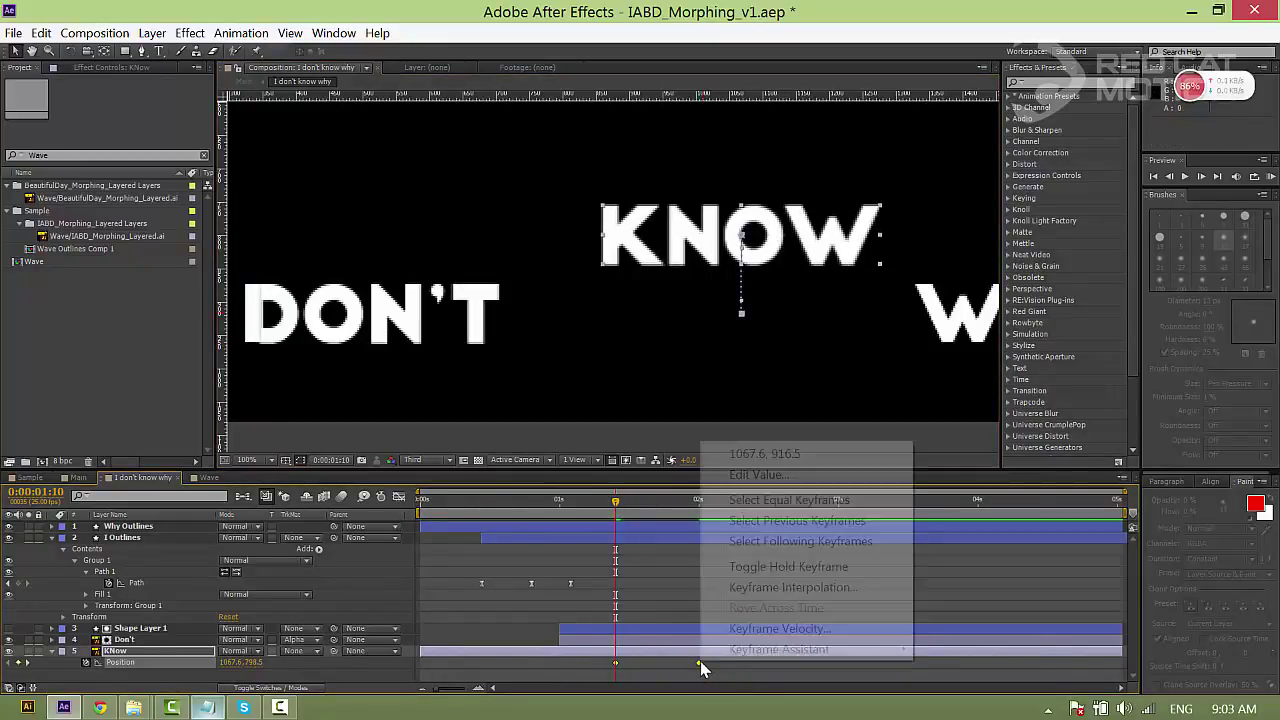
pyautogui.moveTo(820, 650)
pyautogui.click(1000, 525)
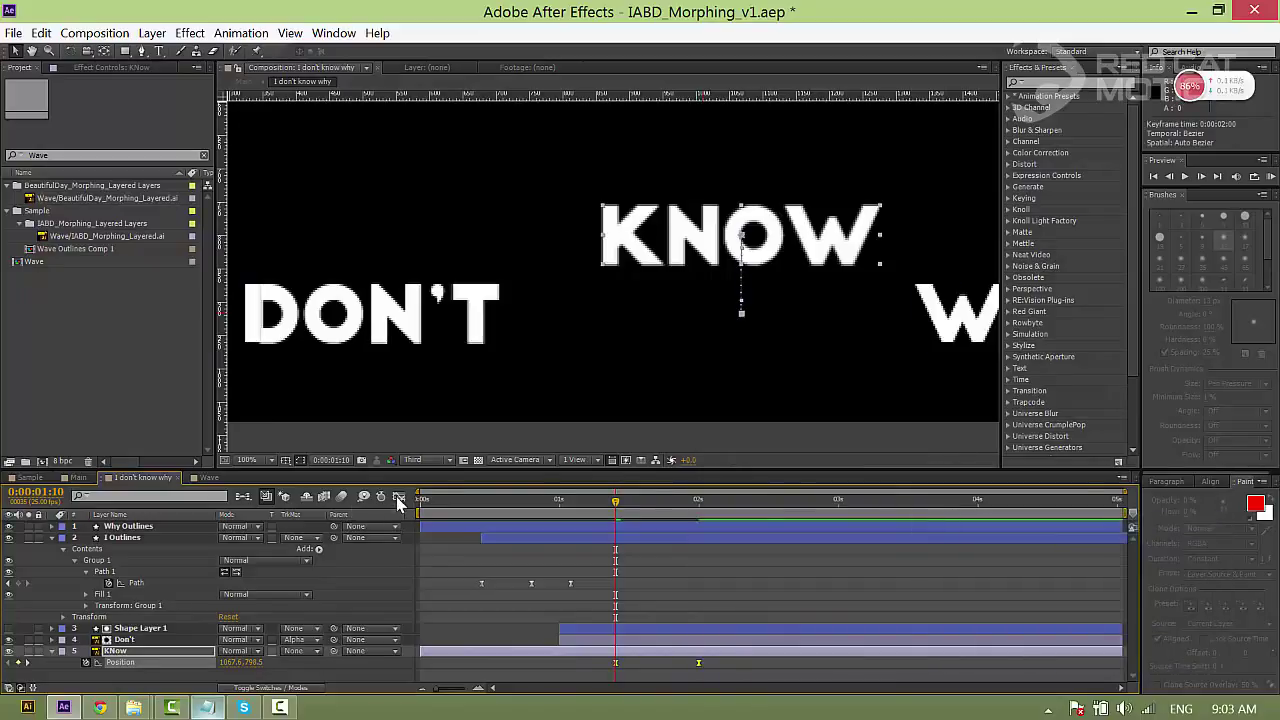
pyautogui.click(398, 496)
pyautogui.moveTo(753, 640); pyautogui.dragTo(670, 649)
pyautogui.click(398, 496)
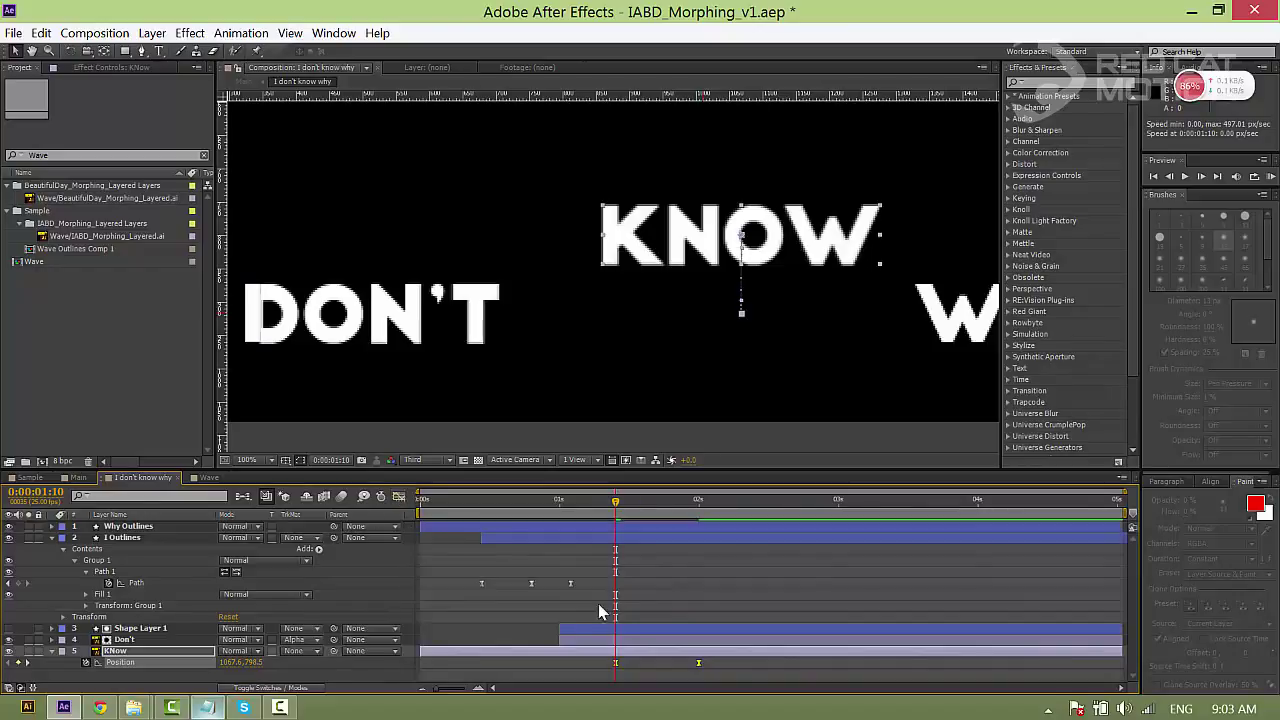
# - Preview the KNOW drop and review its motion between 0:00:01:10 and 0:00:02:00
pyautogui.click(578, 671)
pyautogui.press('space')
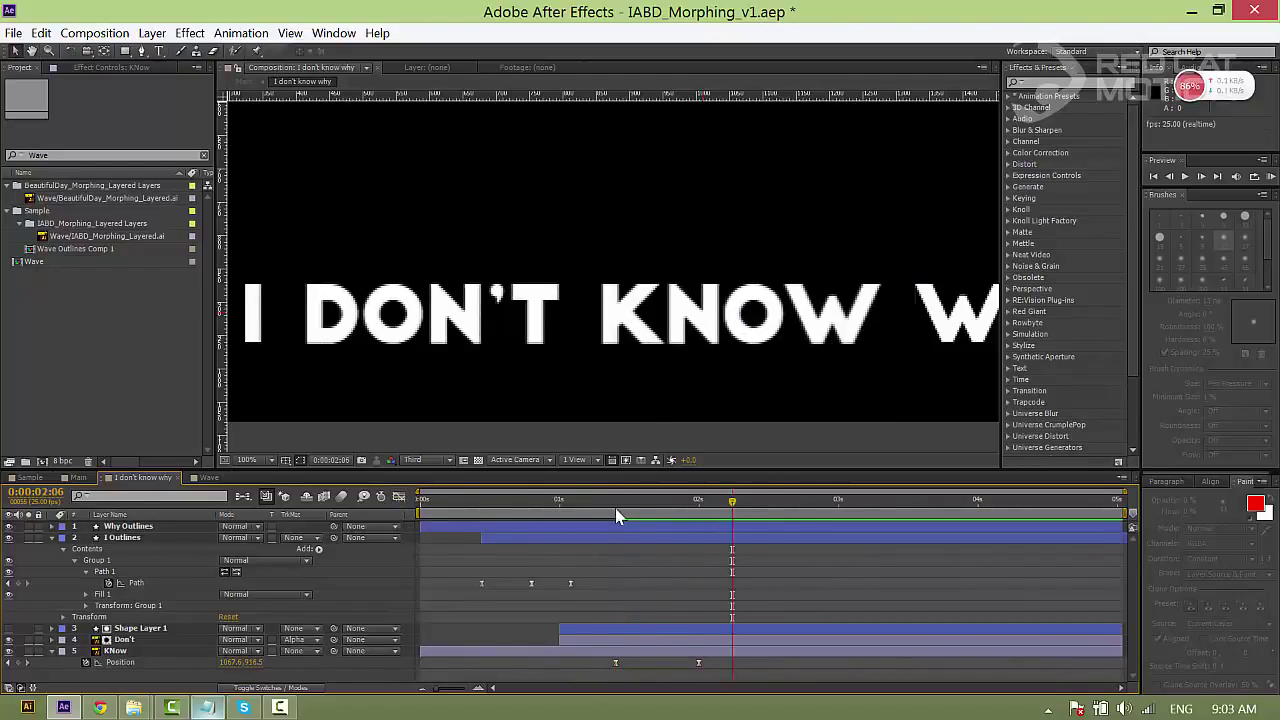
pyautogui.click(616, 505)
pyautogui.press('space')
pyautogui.press('space')
pyautogui.moveTo(626, 505); pyautogui.dragTo(615, 505)
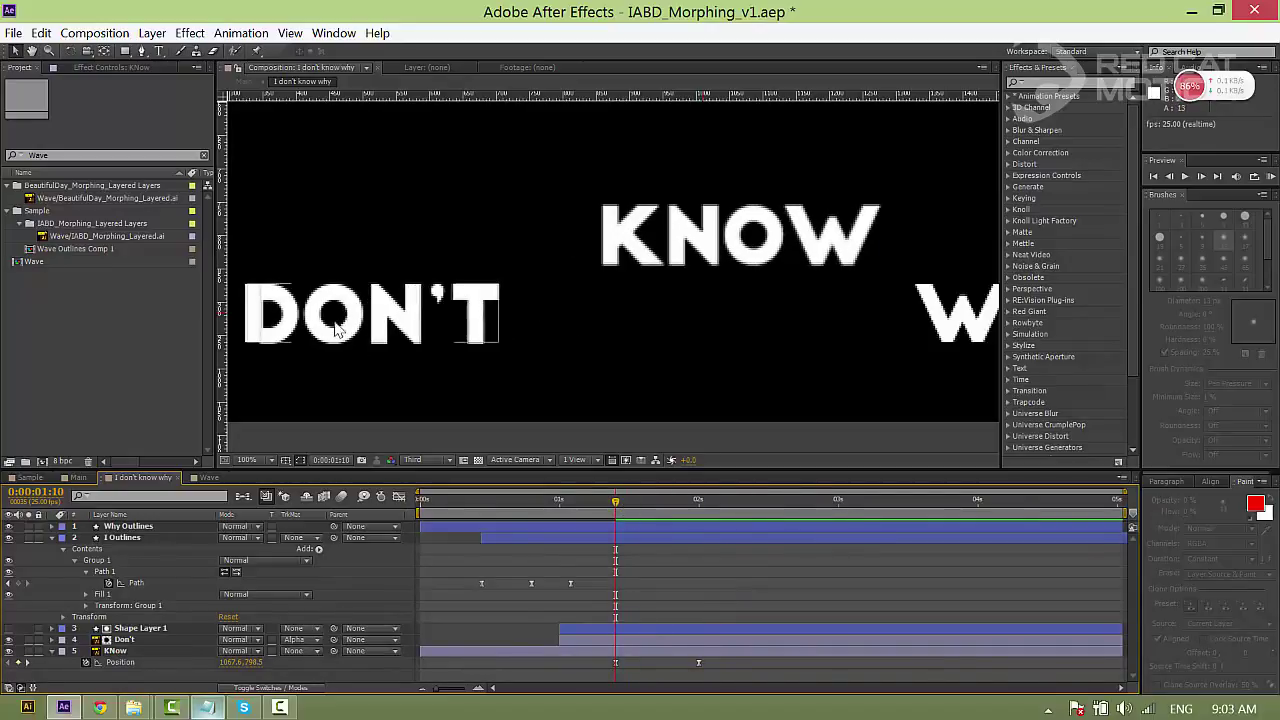
pyautogui.moveTo(617, 509); pyautogui.dragTo(697, 530)
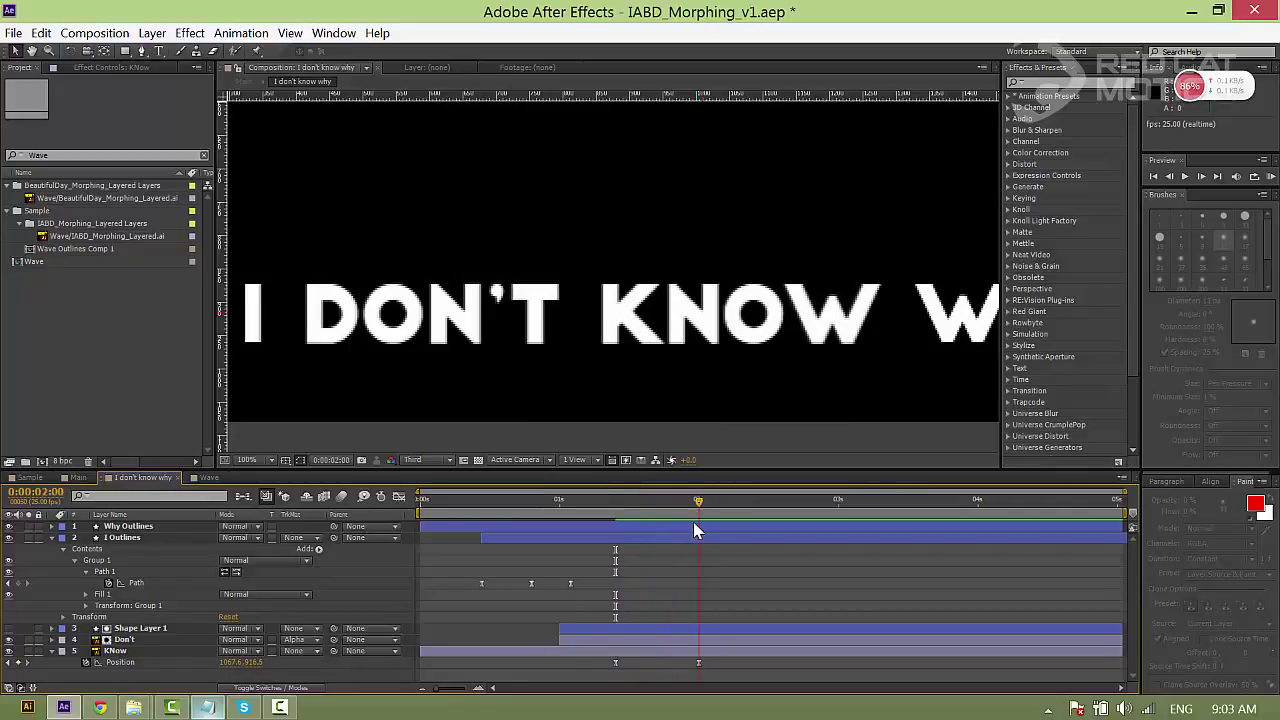
pyautogui.press('j')
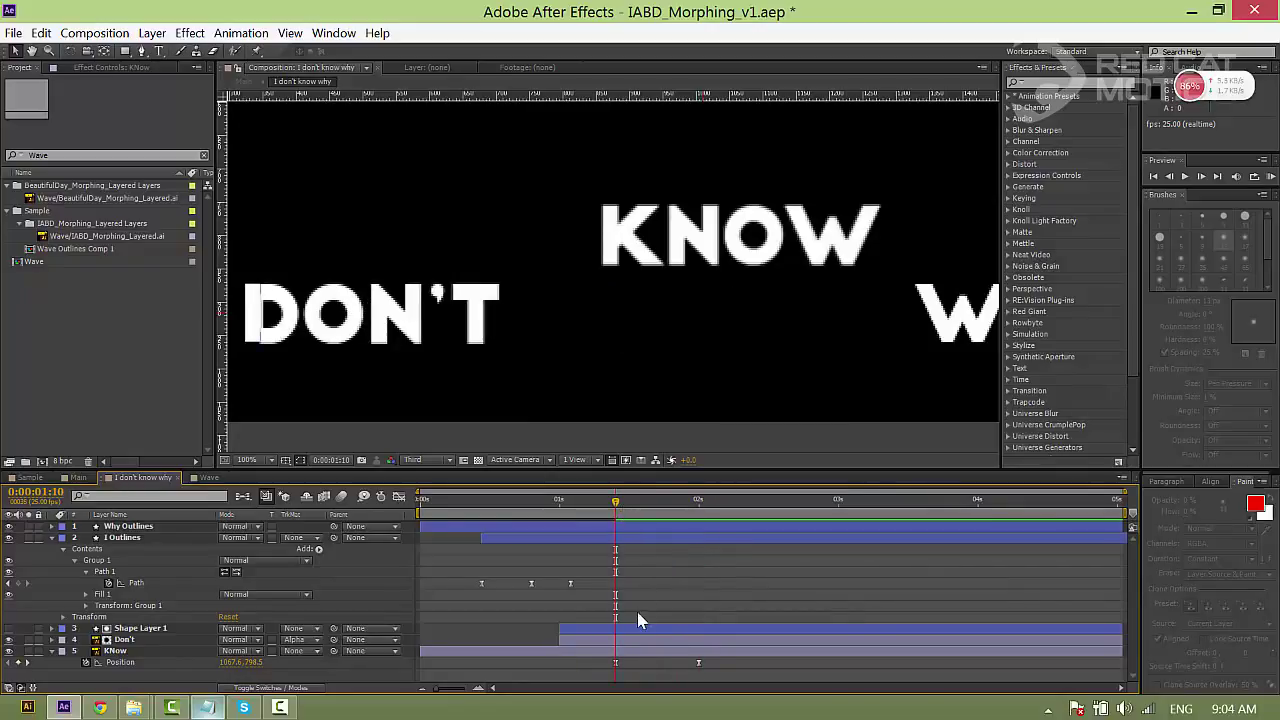
# - Raise KNOW's starting position to 1067.6, 759.5 and retime its two Position keyframes to 0:00:01:06 and 0:00:01:18
pyautogui.click(634, 651)
pyautogui.moveTo(675, 251); pyautogui.dragTo(675, 225)
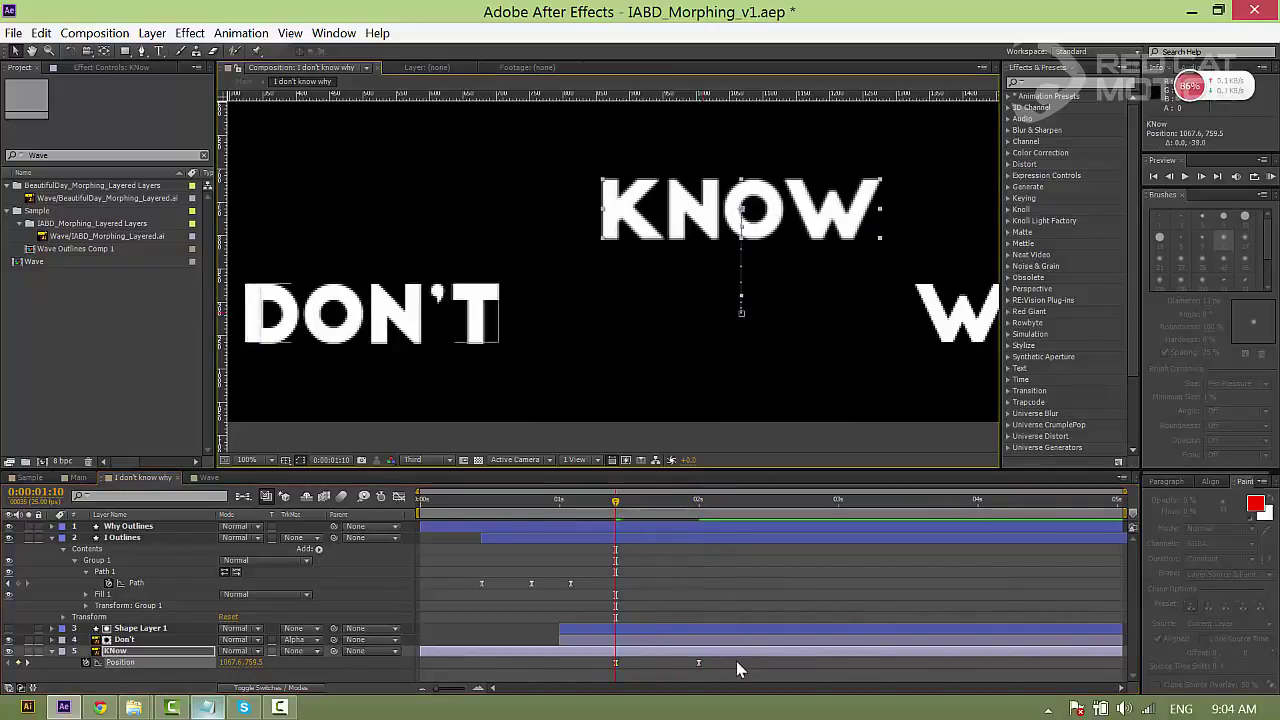
pyautogui.moveTo(698, 663); pyautogui.dragTo(678, 654)
pyautogui.click(699, 662)
# - Trim the start of the KNow layer to 0:00:01:06
pyautogui.click(588, 508)
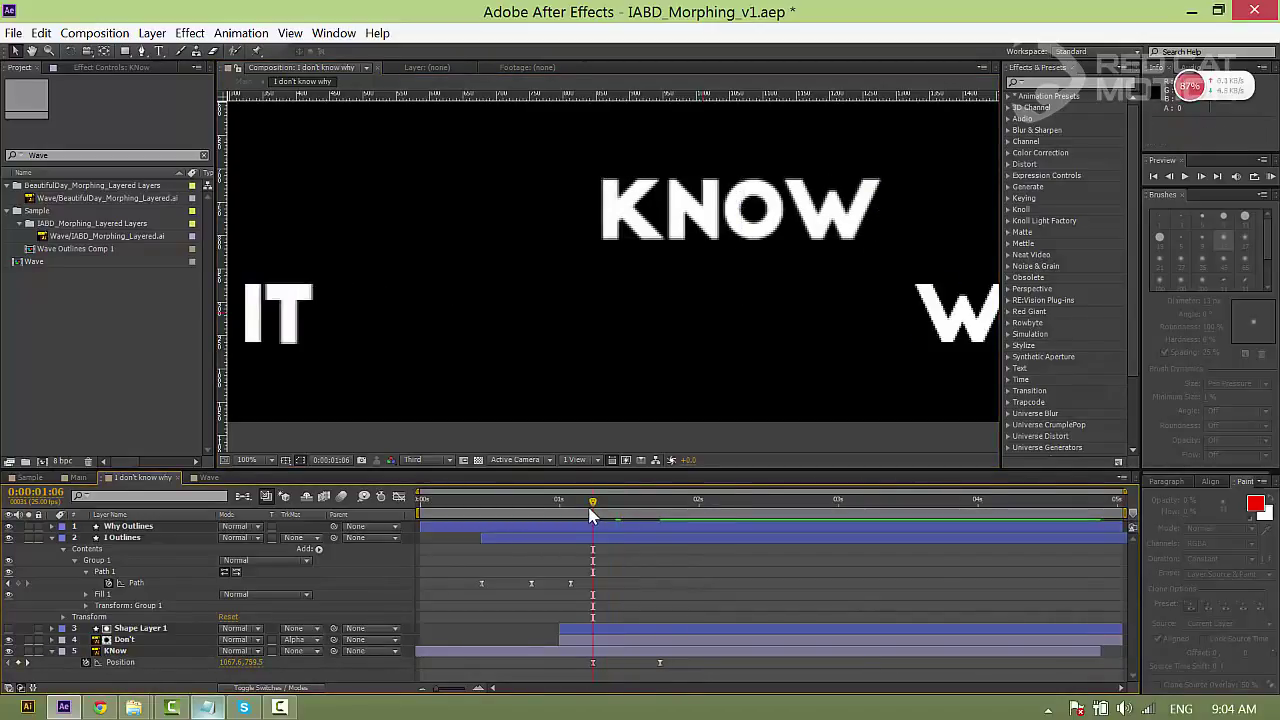
pyautogui.click(632, 652)
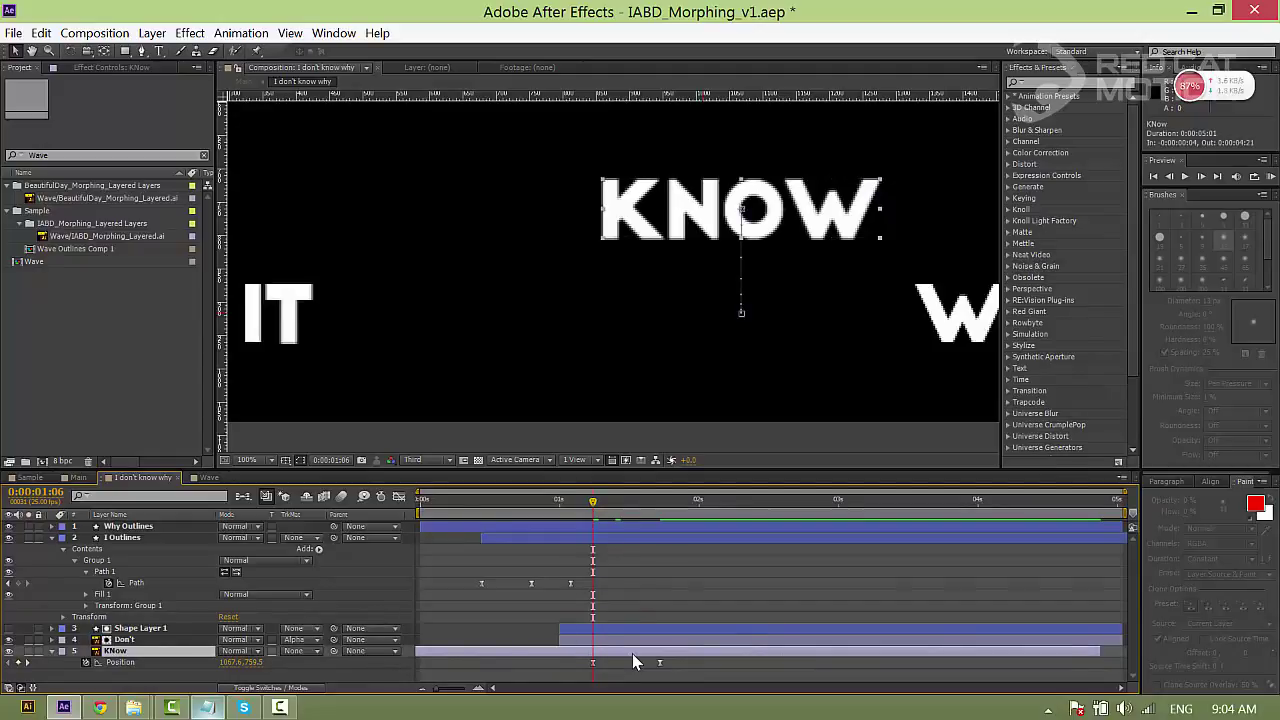
pyautogui.hotkey('alt', '[')
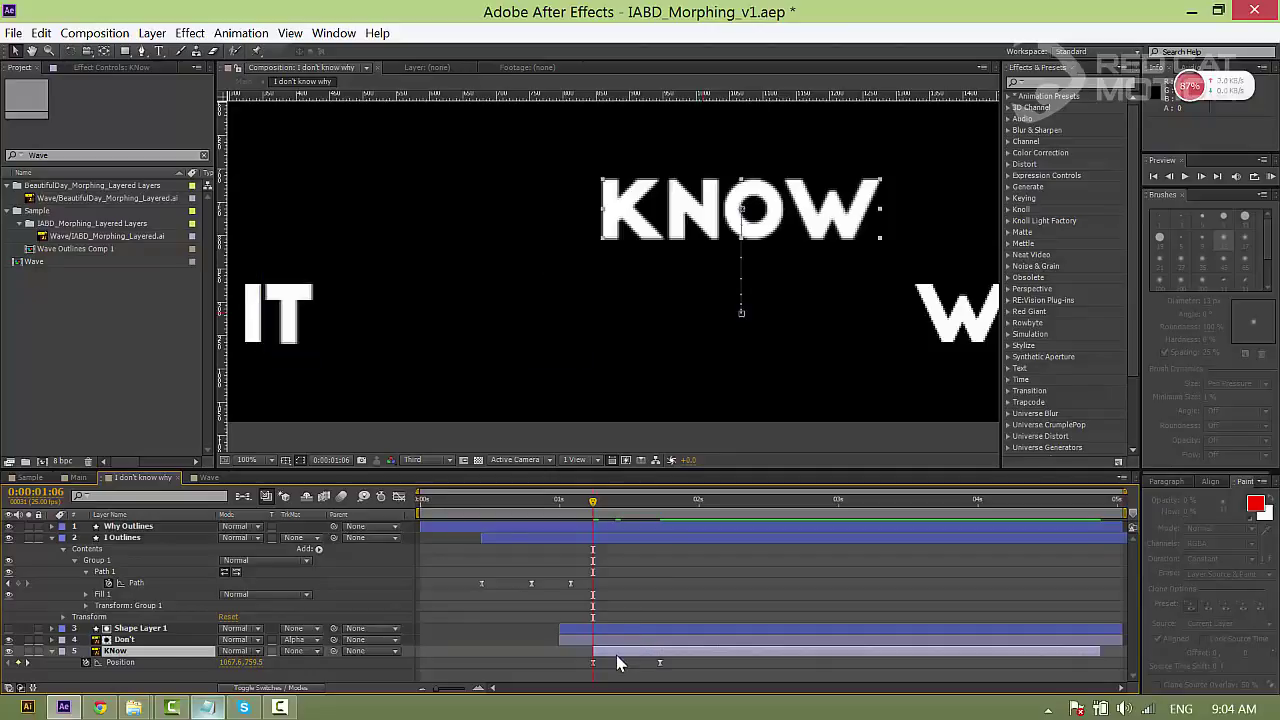
# - At 0:00:01:18, draw a rectangle enclosing KNOW on a new shape layer and place that layer directly above the KNow layer
pyautogui.moveTo(592, 515); pyautogui.dragTo(660, 515)
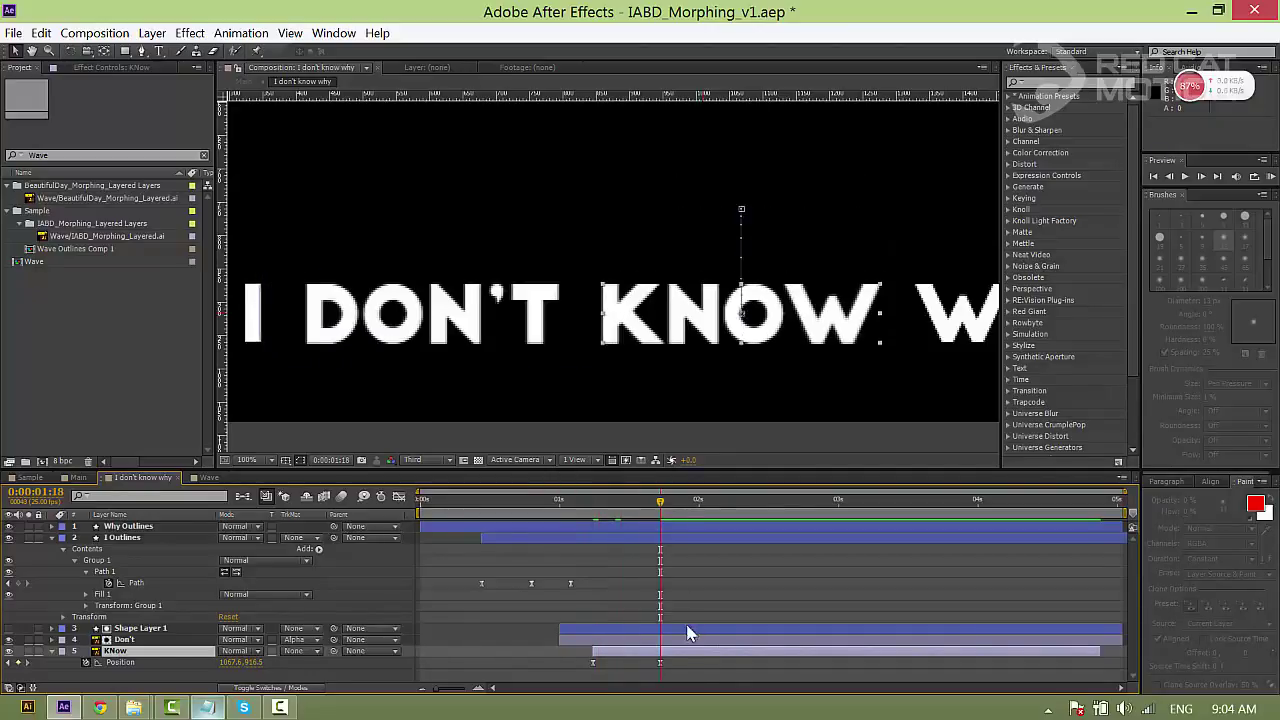
pyautogui.click(126, 51)
pyautogui.moveTo(590, 276)
pyautogui.mouseDown()
pyautogui.moveTo(610, 296)
pyautogui.moveTo(893, 350)
pyautogui.mouseUp()
pyautogui.moveTo(114, 525); pyautogui.dragTo(147, 678)
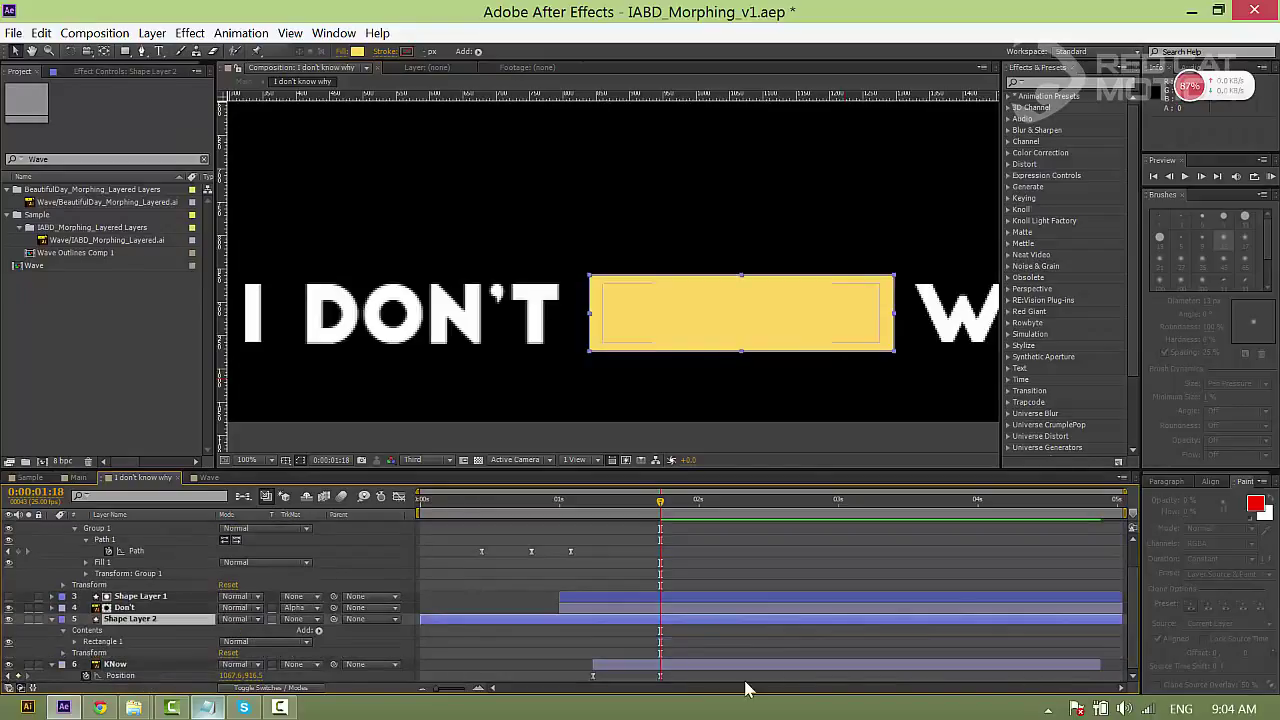
# - Trim the start of Shape Layer 2 to 0:00:01:06 and set KNow's track matte to Alpha Matte "Shape Layer 2"
pyautogui.moveTo(424, 622); pyautogui.dragTo(579, 620)
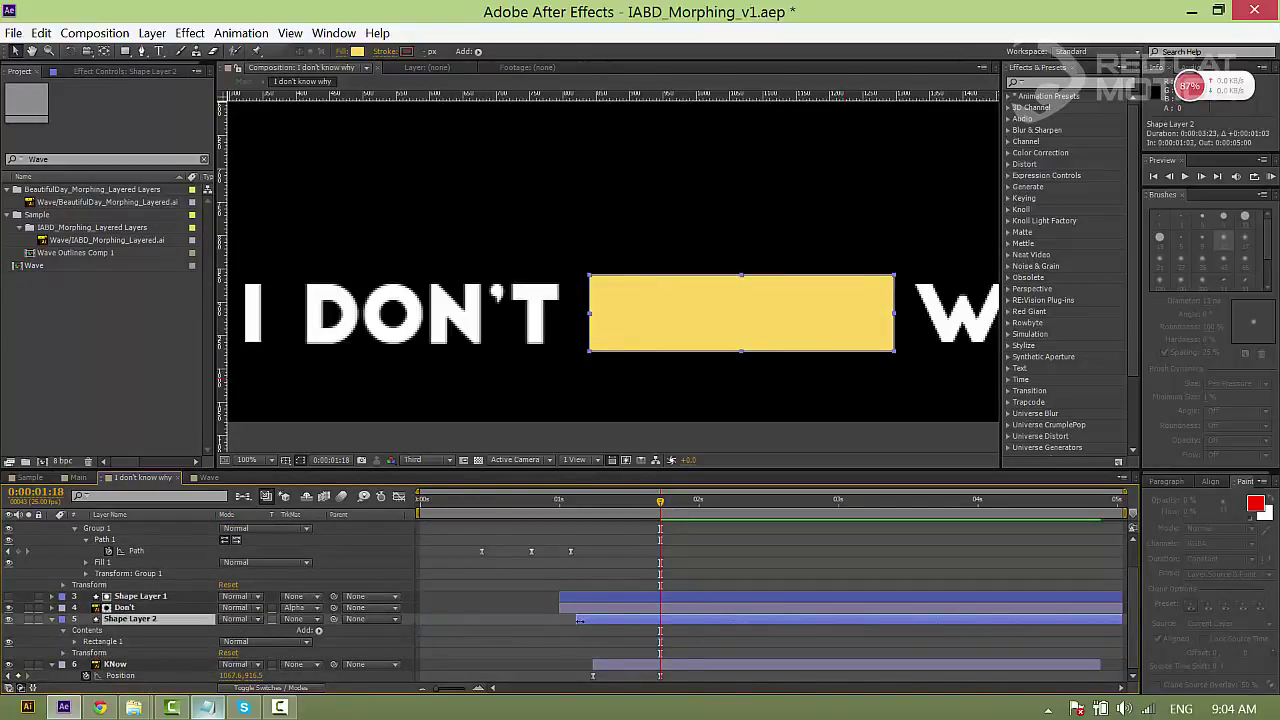
pyautogui.click(603, 664)
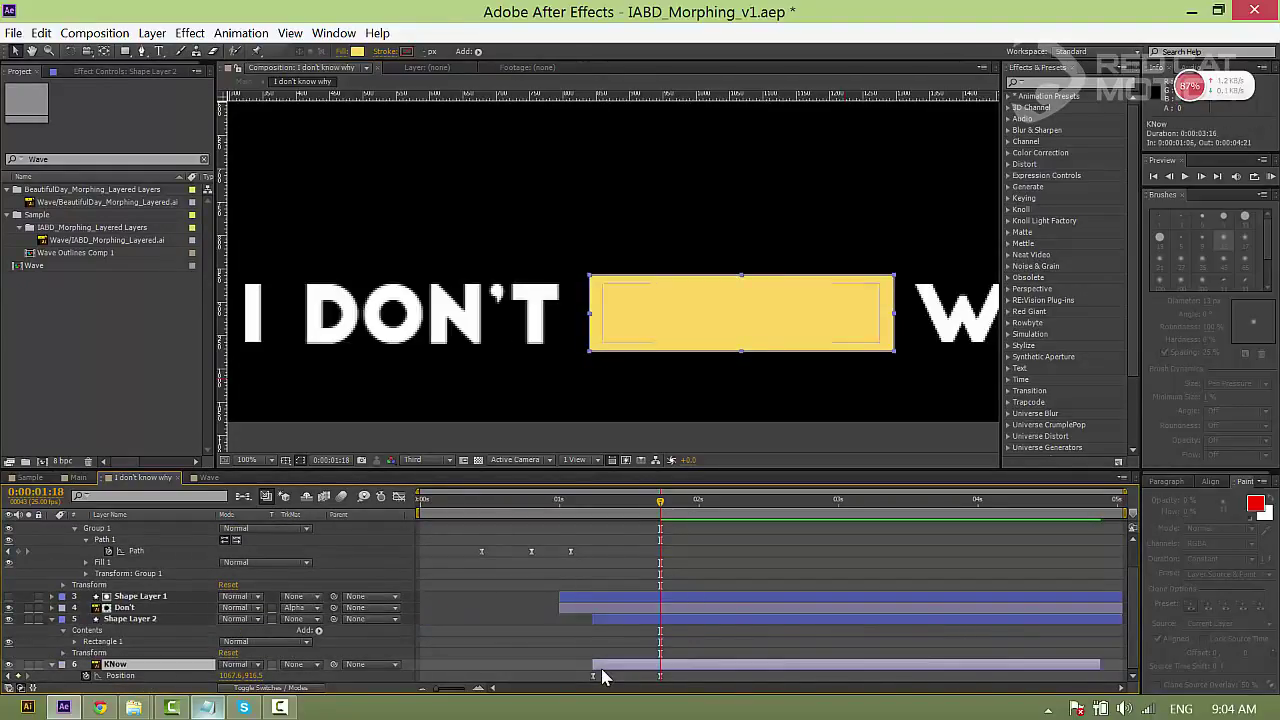
pyautogui.click(296, 664)
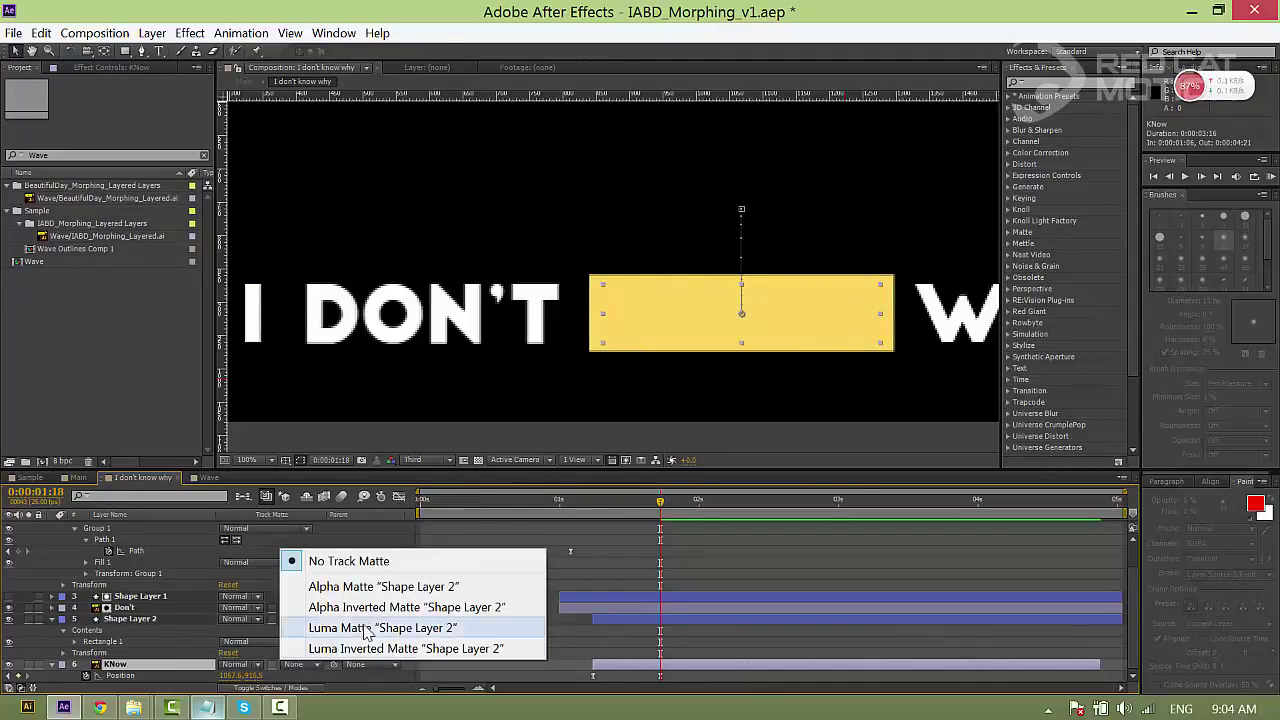
pyautogui.click(378, 590)
# - Preview the text animation from the start of the composition through the KNOW drop
pyautogui.moveTo(594, 500); pyautogui.dragTo(393, 500)
pyautogui.scroll(-1, 666, 286)
pyautogui.press('space')
pyautogui.press('Home')
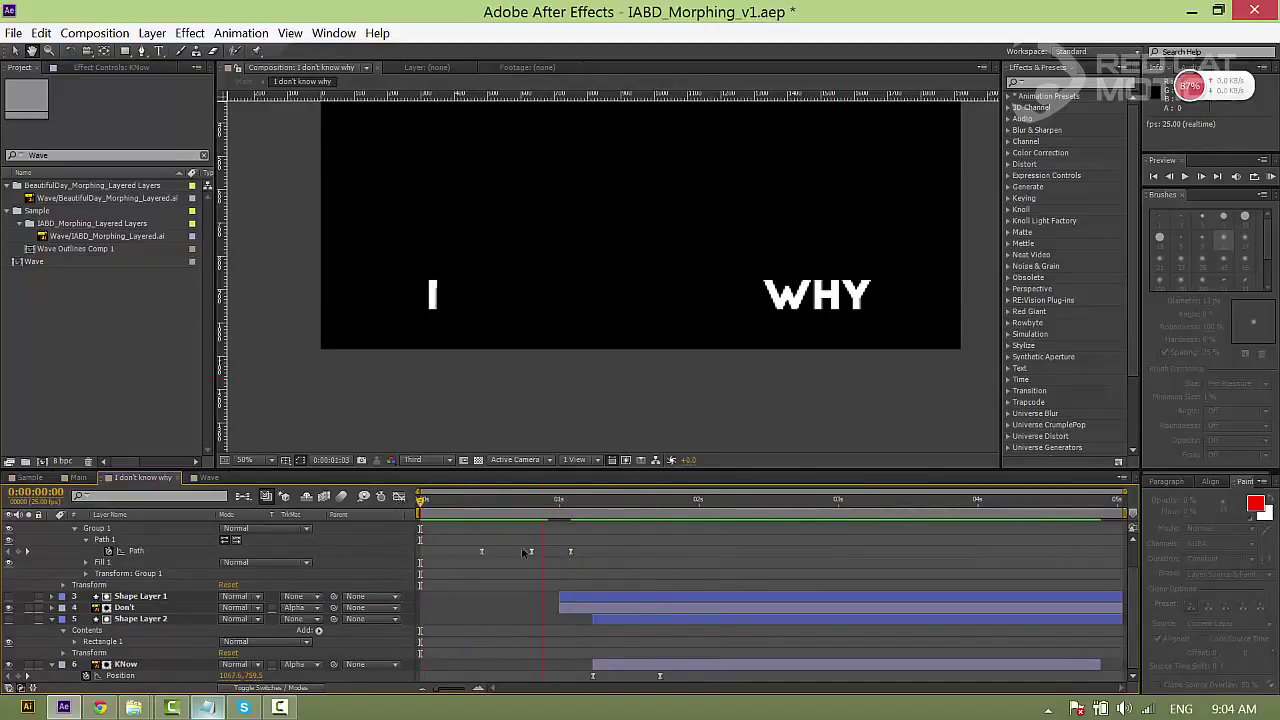
pyautogui.scroll(1, 582, 578)
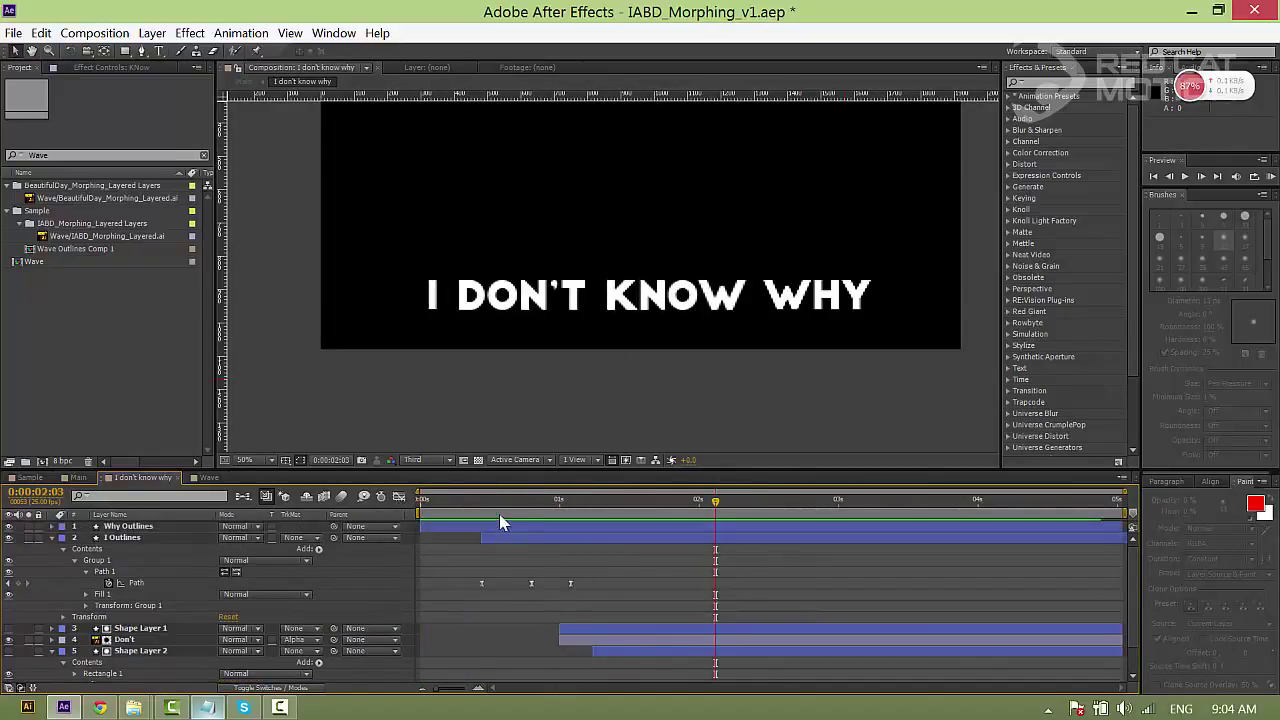
# - Shift Shape Layer 1 and the Don't layer together so they start at 0:00:00:20
pyautogui.click(530, 500)
pyautogui.click(598, 628)
pyautogui.scroll(-1, 600, 650)
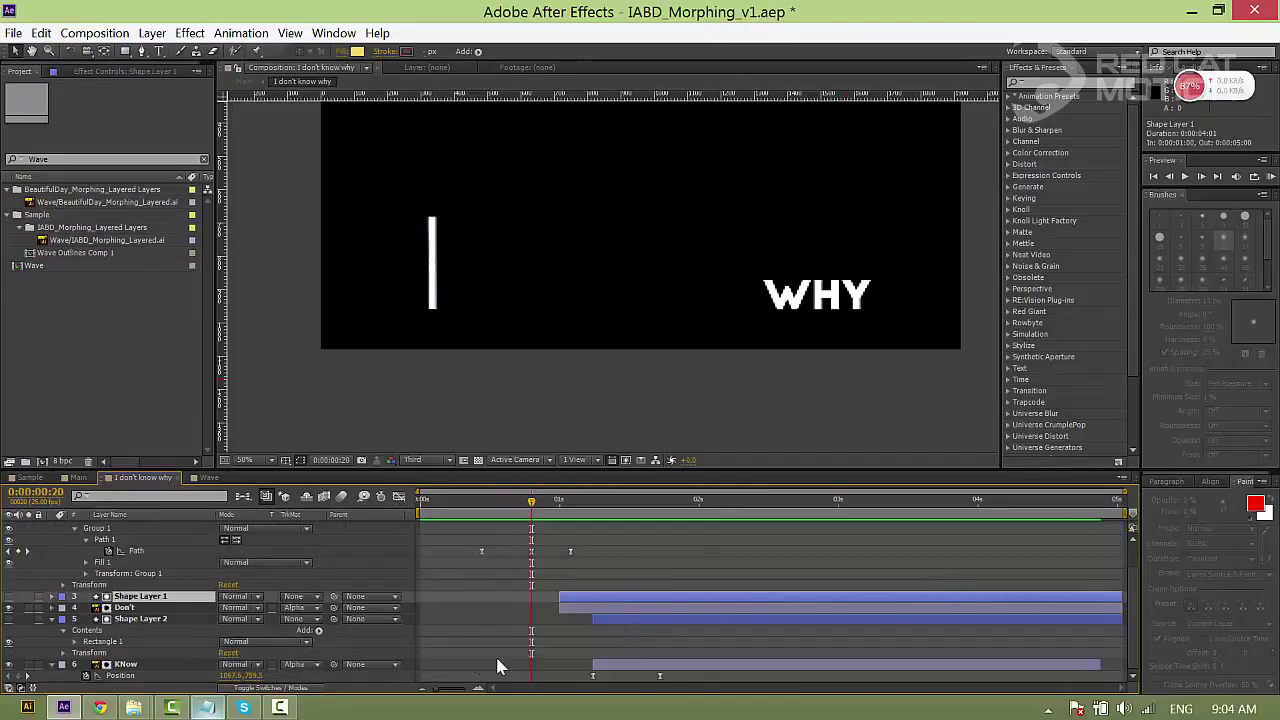
pyautogui.keyDown('shift'); pyautogui.click(587, 607); pyautogui.keyUp('shift')
pyautogui.moveTo(617, 598); pyautogui.dragTo(600, 596)
pyautogui.click(604, 578)
# - Shift Shape Layer 2 and the KNow layer together five frames earlier, starting at 0:00:01:01
pyautogui.click(619, 622)
pyautogui.keyDown('shift'); pyautogui.click(625, 664); pyautogui.keyUp('shift')
pyautogui.moveTo(652, 666); pyautogui.dragTo(628, 674)
pyautogui.press('F2')
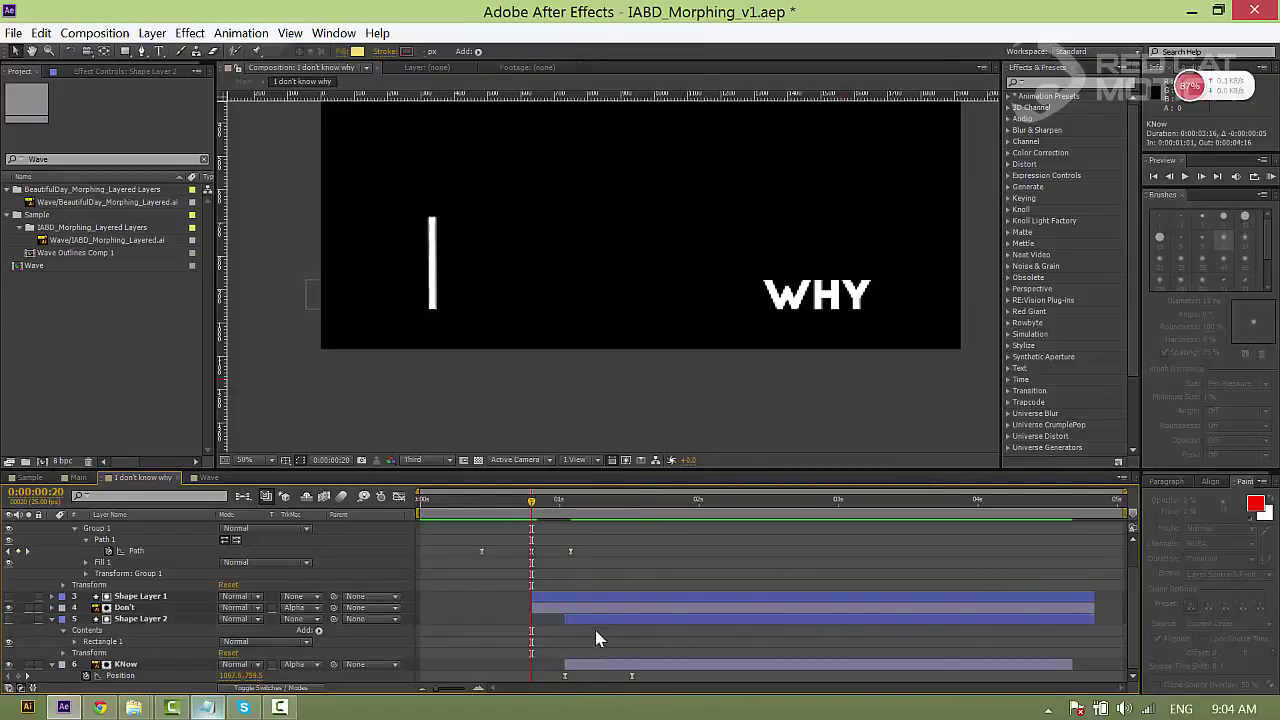
# - Move the Don't layer's final Position keyframe to 0:00:01:16 to slow its slide
pyautogui.click(582, 608)
pyautogui.press('p')
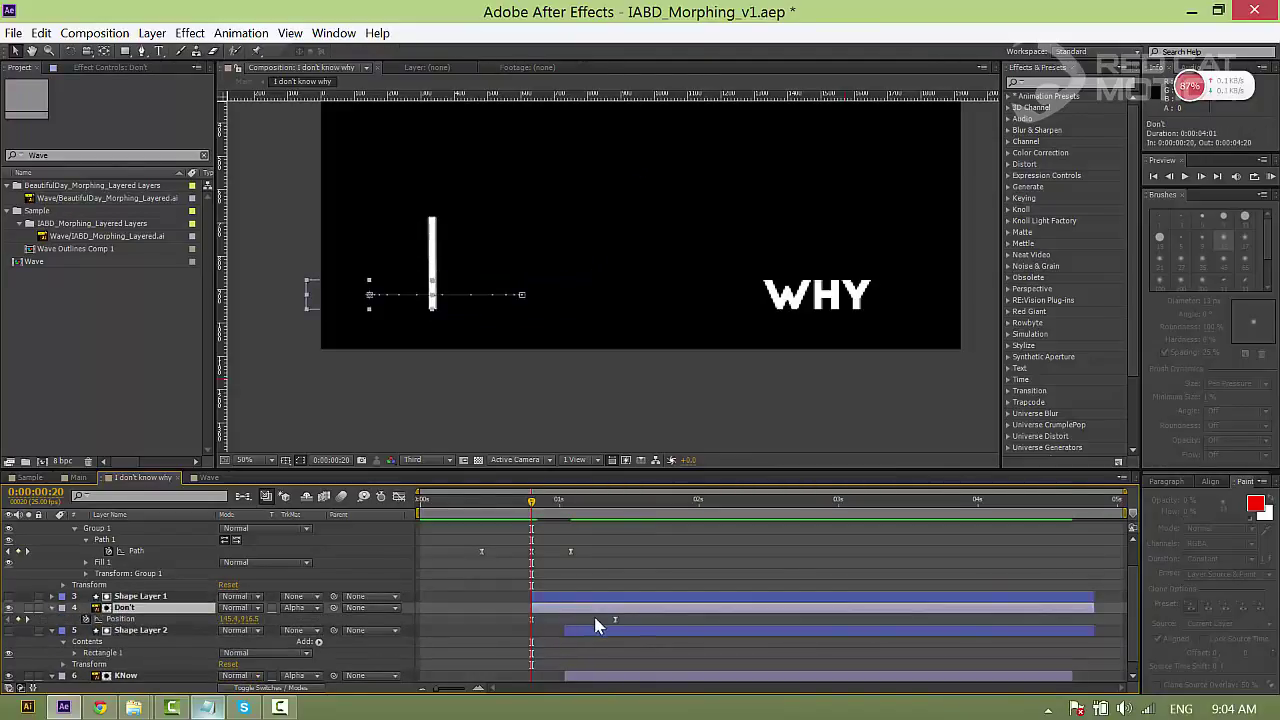
pyautogui.click(644, 621)
pyautogui.moveTo(615, 620); pyautogui.dragTo(649, 621)
pyautogui.click(654, 623)
# - Preview the new timing and shift Shape Layer 2 and KNow together to start at 0:00:01:04
pyautogui.press('space')
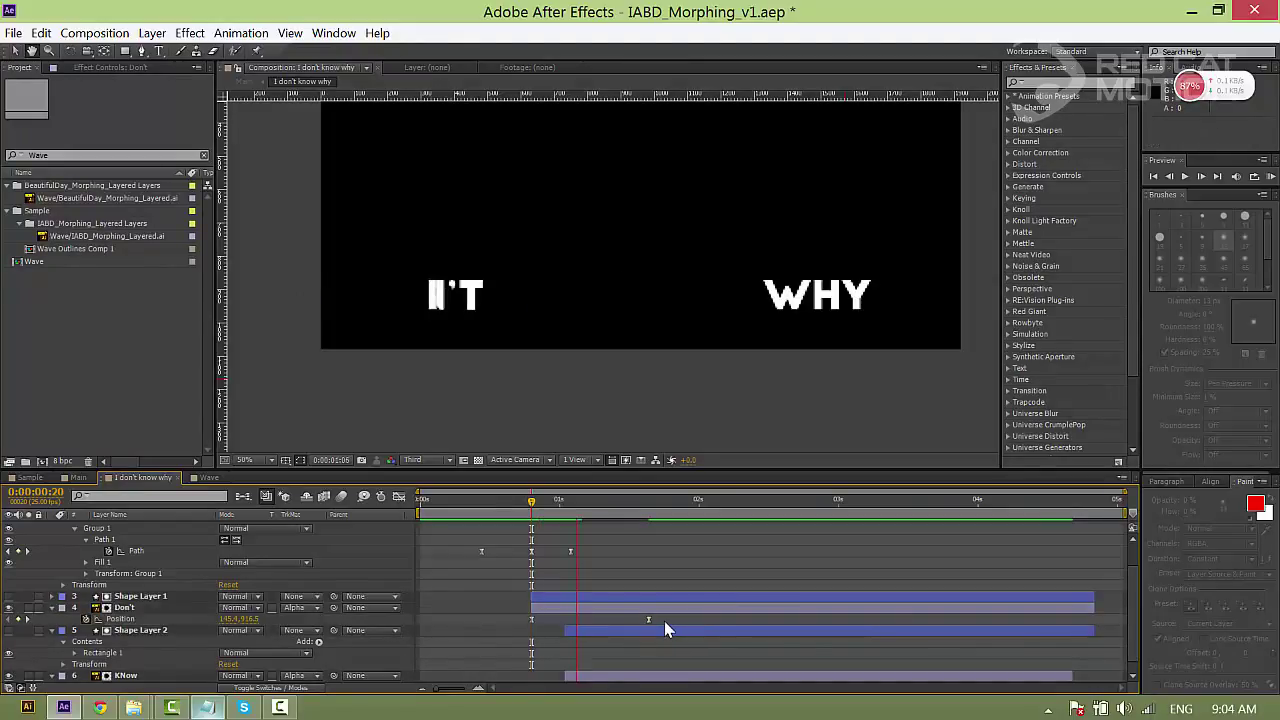
pyautogui.moveTo(583, 631); pyautogui.dragTo(600, 631)
pyautogui.scroll(2, 598, 630)
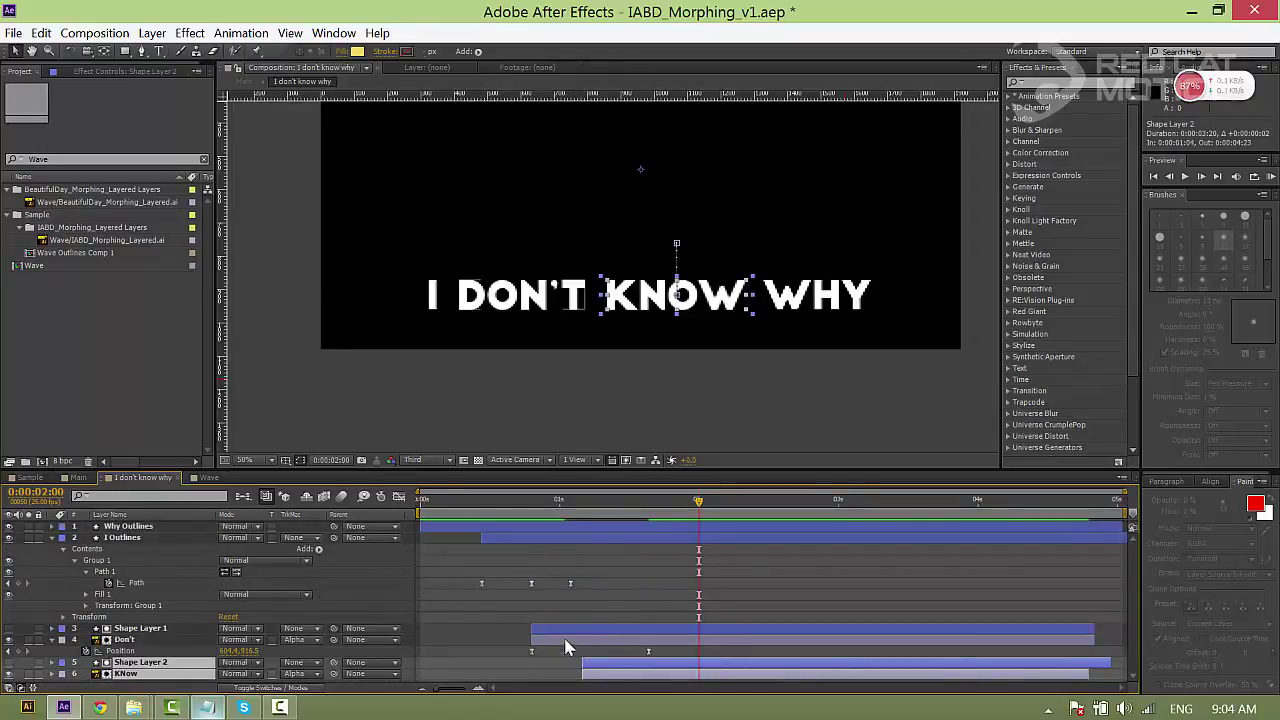
# - Zoom in on WHY and examine how that word animates in the Sample composition around 0:00:02:03
pyautogui.click(607, 526)
pyautogui.scroll(1, 833, 351)
pyautogui.press('space')
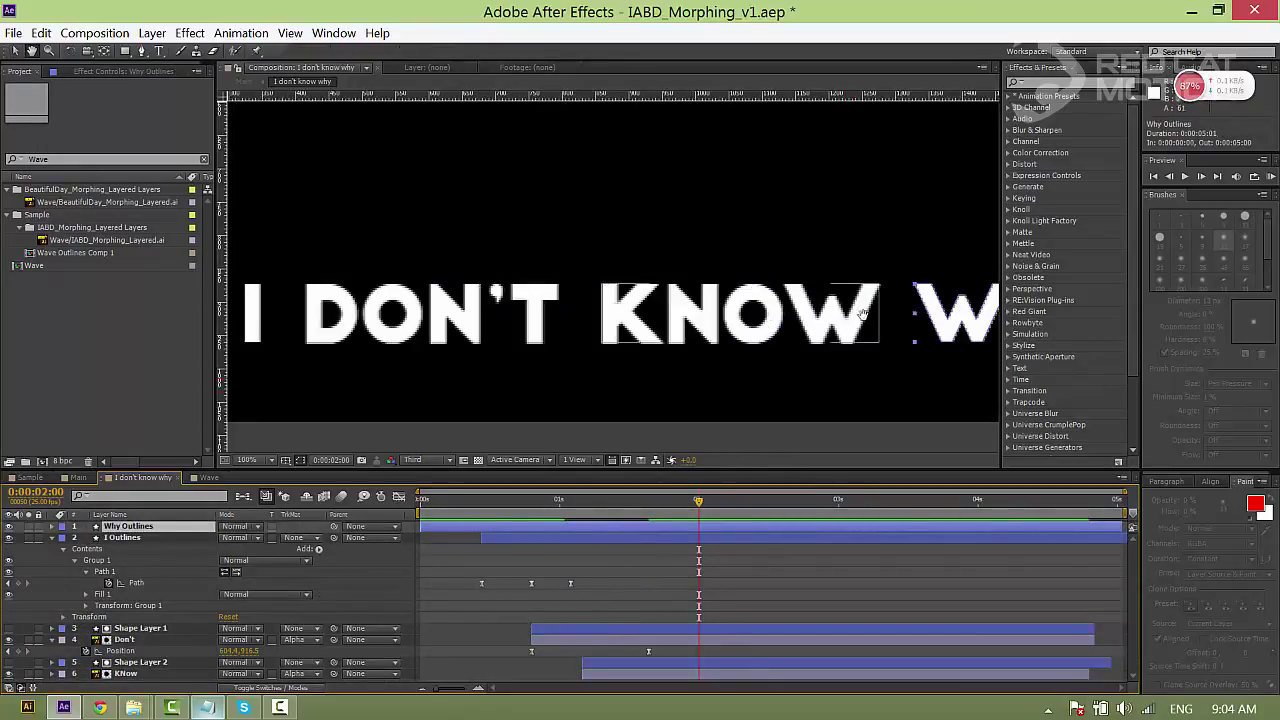
pyautogui.moveTo(871, 311); pyautogui.dragTo(458, 328)
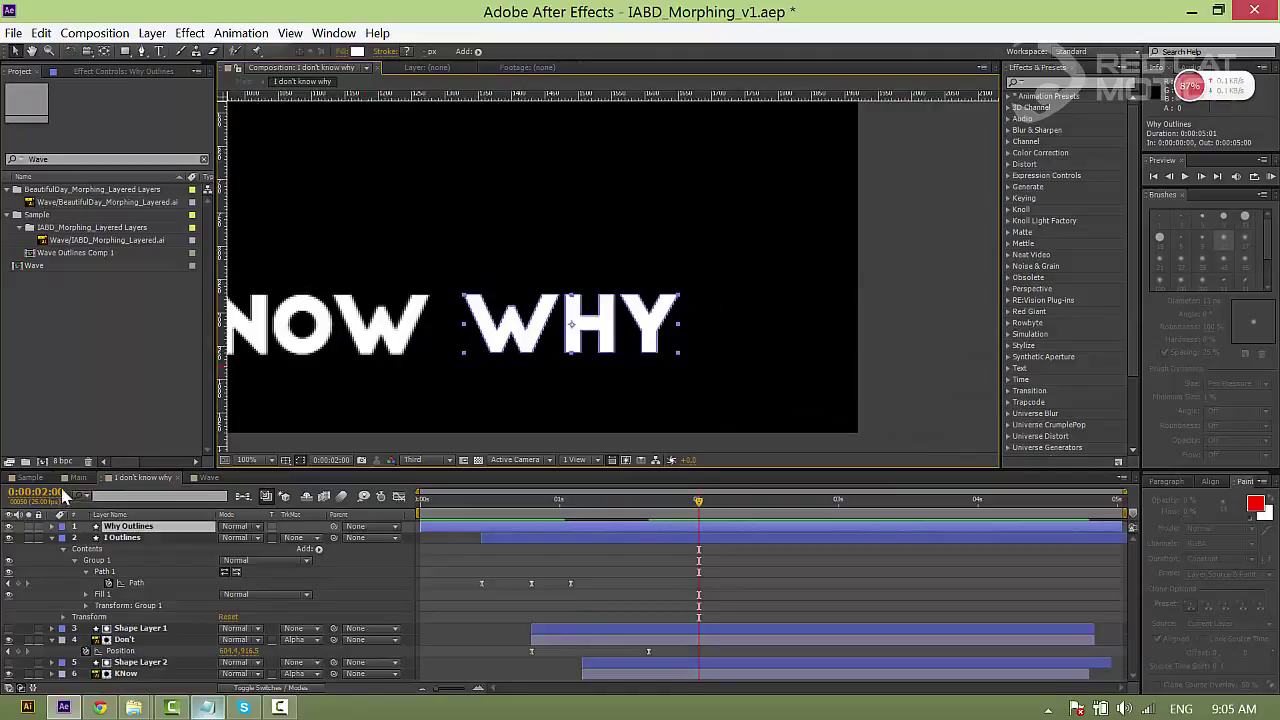
pyautogui.click(30, 477)
pyautogui.moveTo(714, 507)
pyautogui.mouseDown()
pyautogui.moveTo(609, 505)
pyautogui.moveTo(714, 497)
pyautogui.mouseUp()
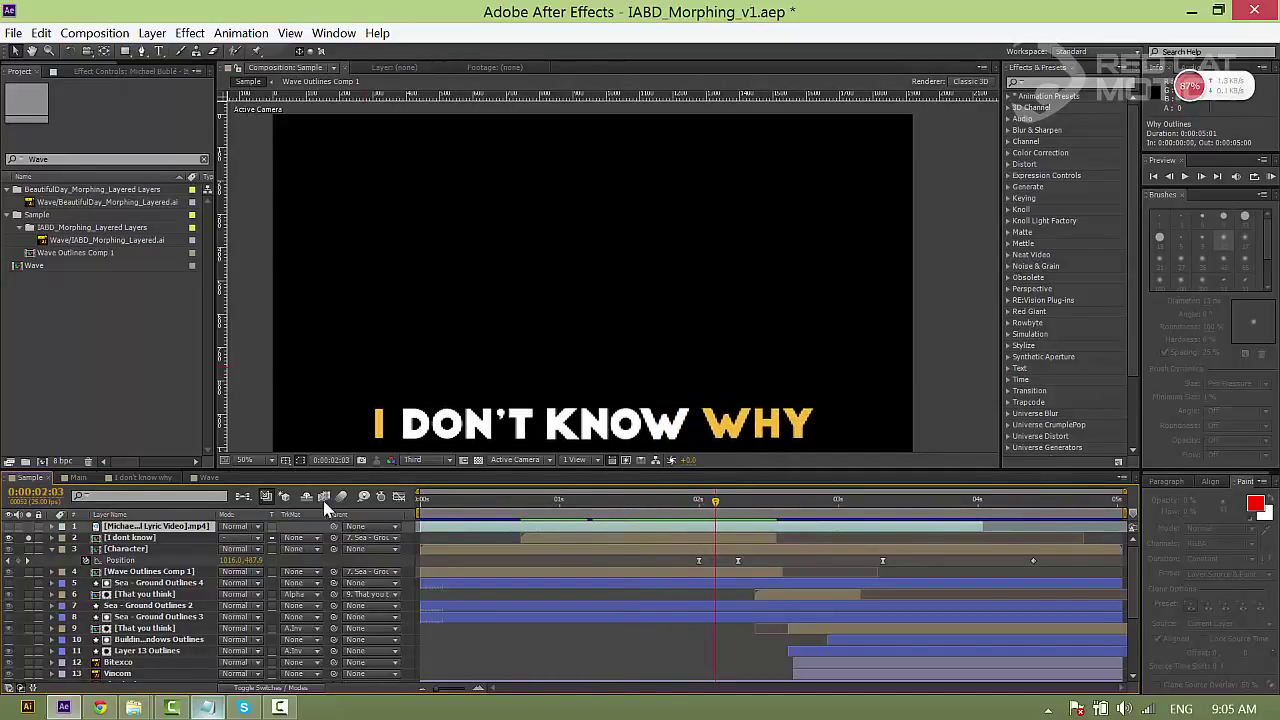
pyautogui.click(218, 478)
pyautogui.click(143, 478)
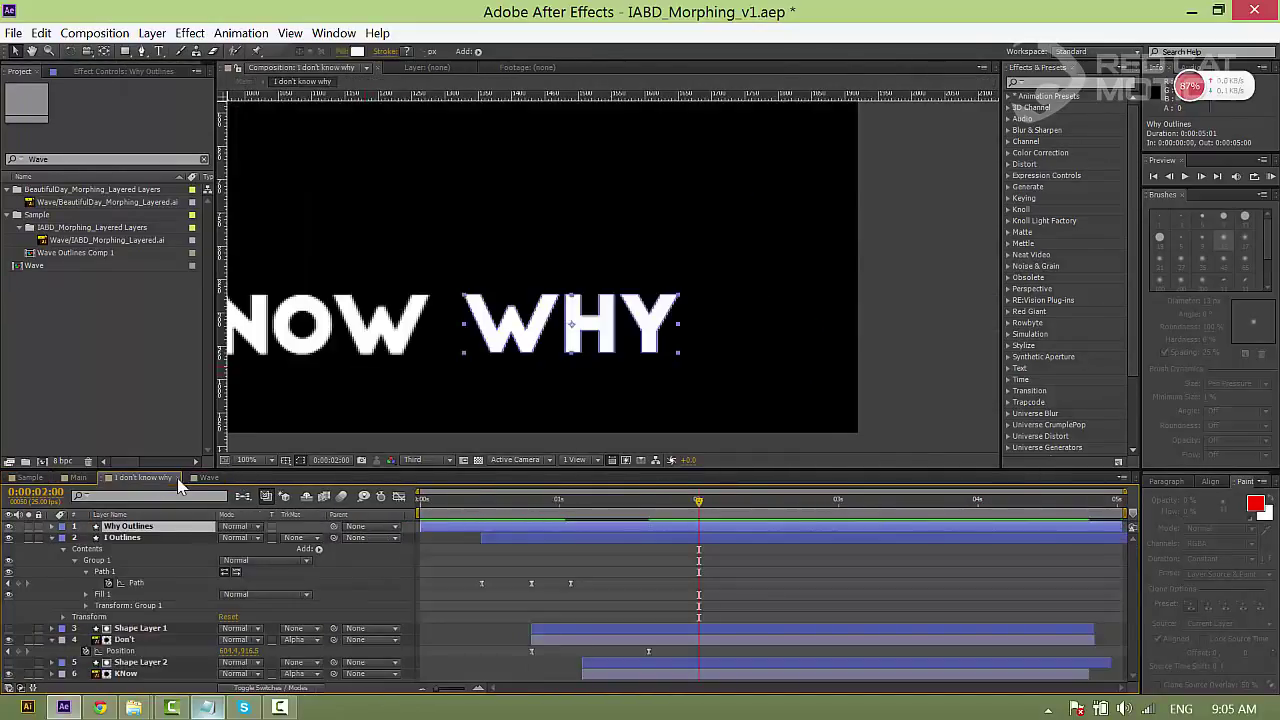
# - Duplicate the Why Outlines layer twice in the I don't know why composition
pyautogui.press('h')
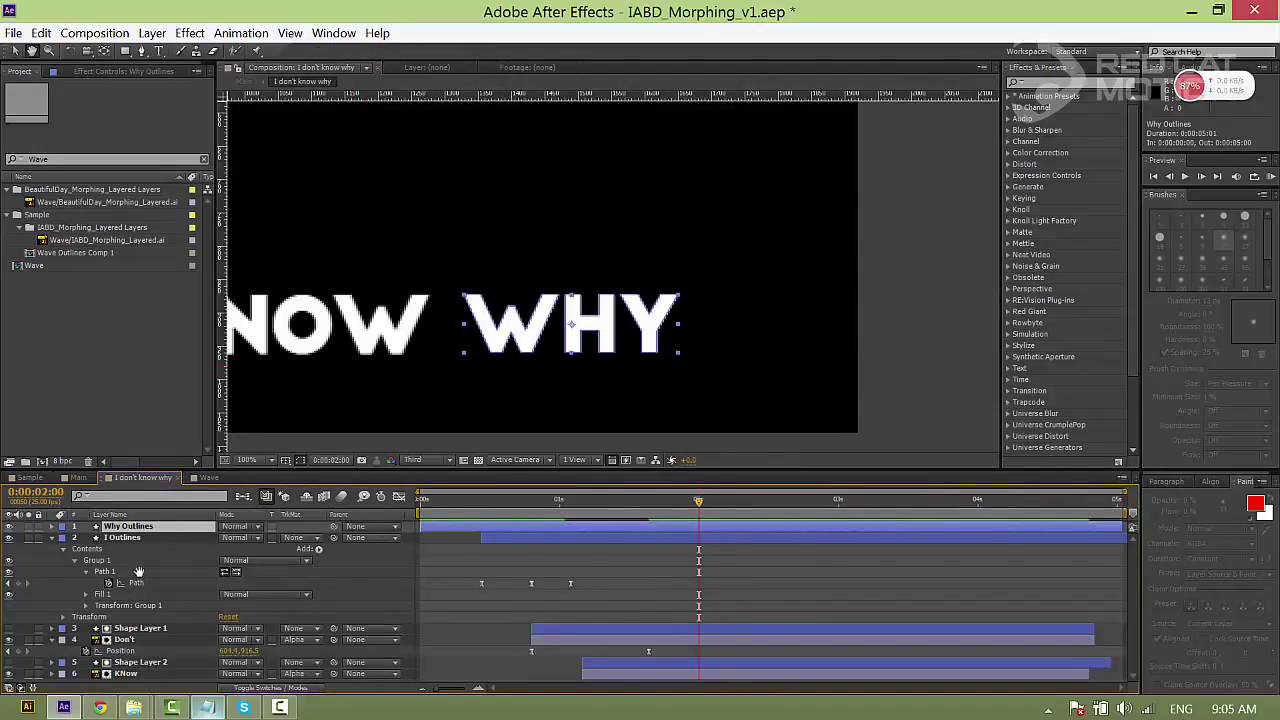
pyautogui.press('v')
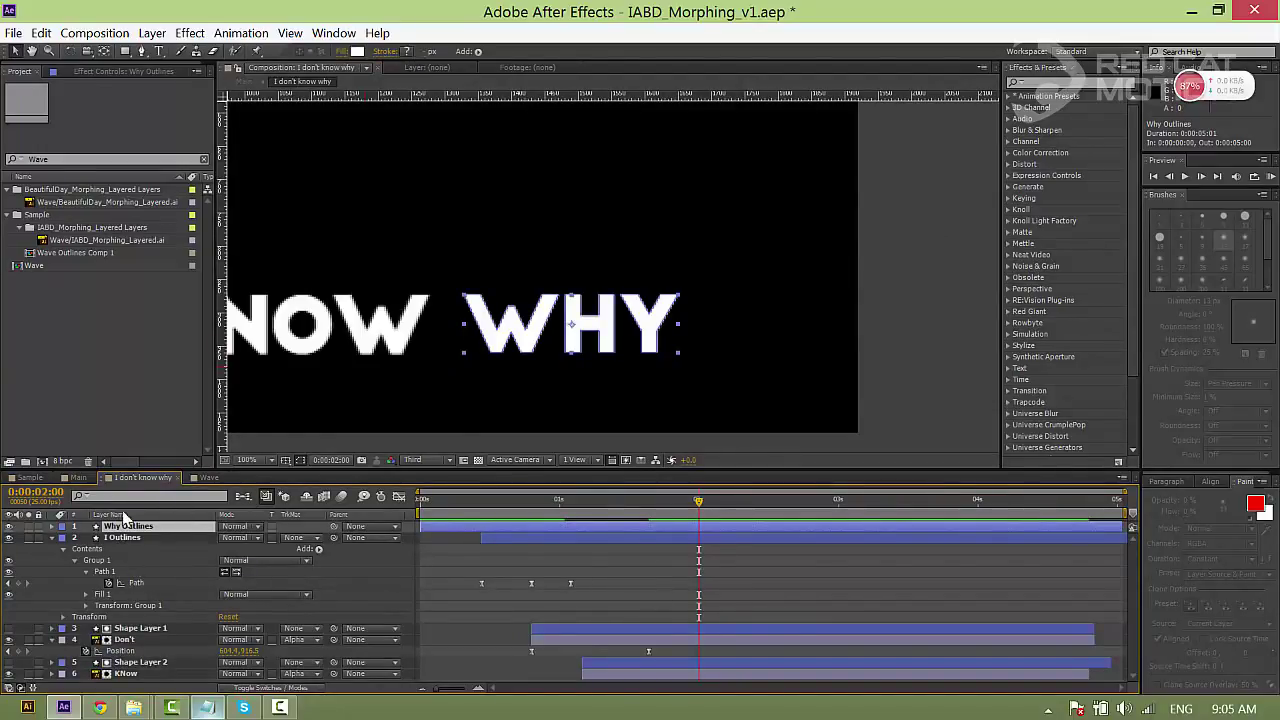
pyautogui.click(52, 527)
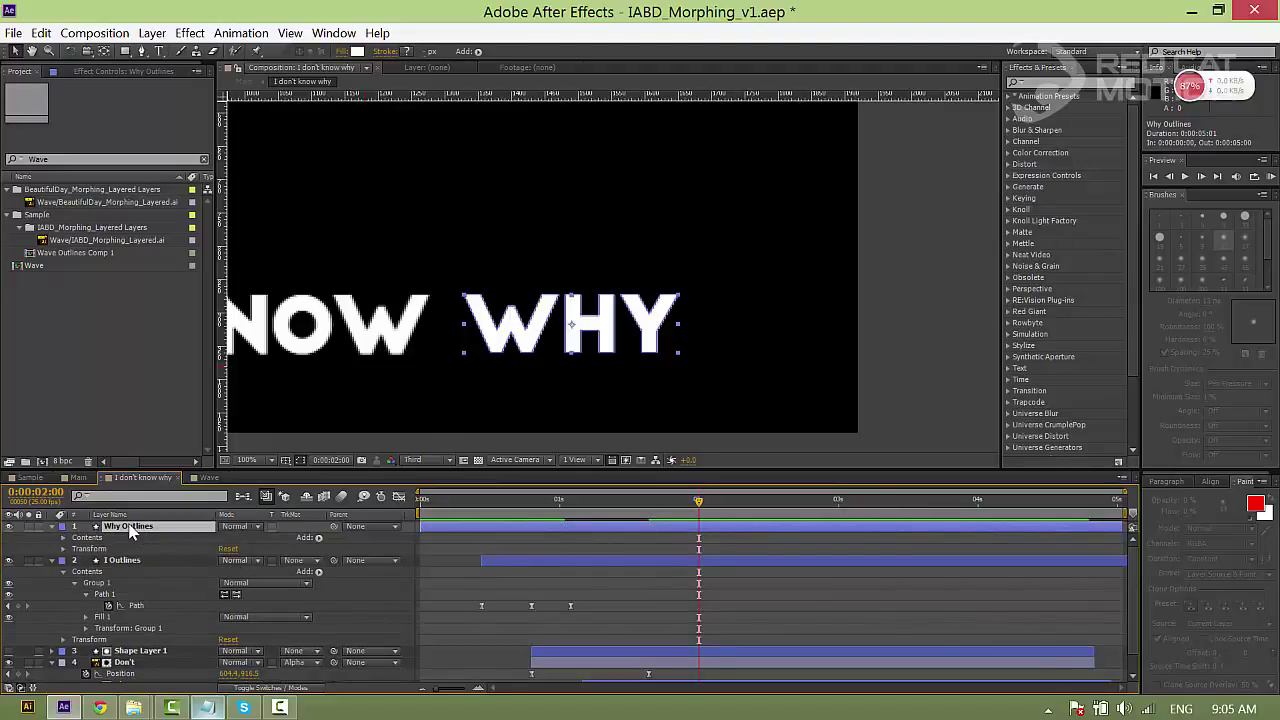
pyautogui.hotkey('ctrl', 'd')
pyautogui.hotkey('ctrl', 'd')
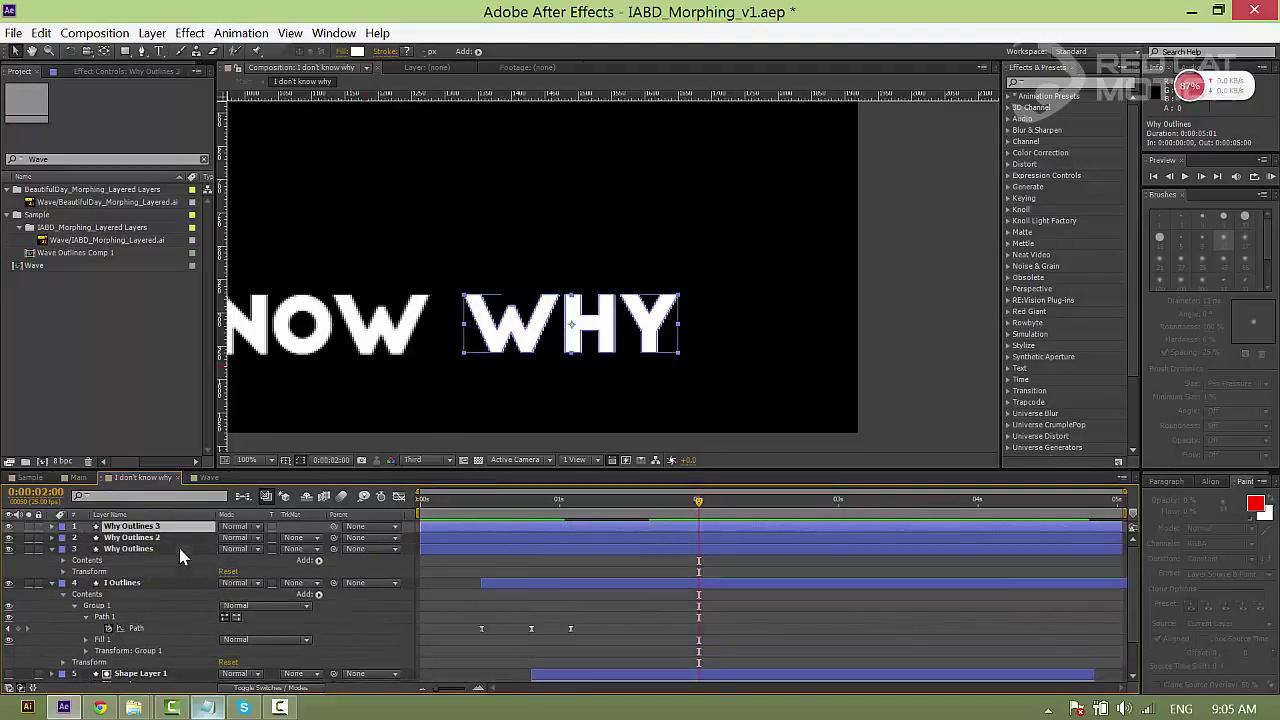
# - Delete Group 1 and Group 2 from the original Why Outlines layer, keeping only the W
pyautogui.click(64, 562)
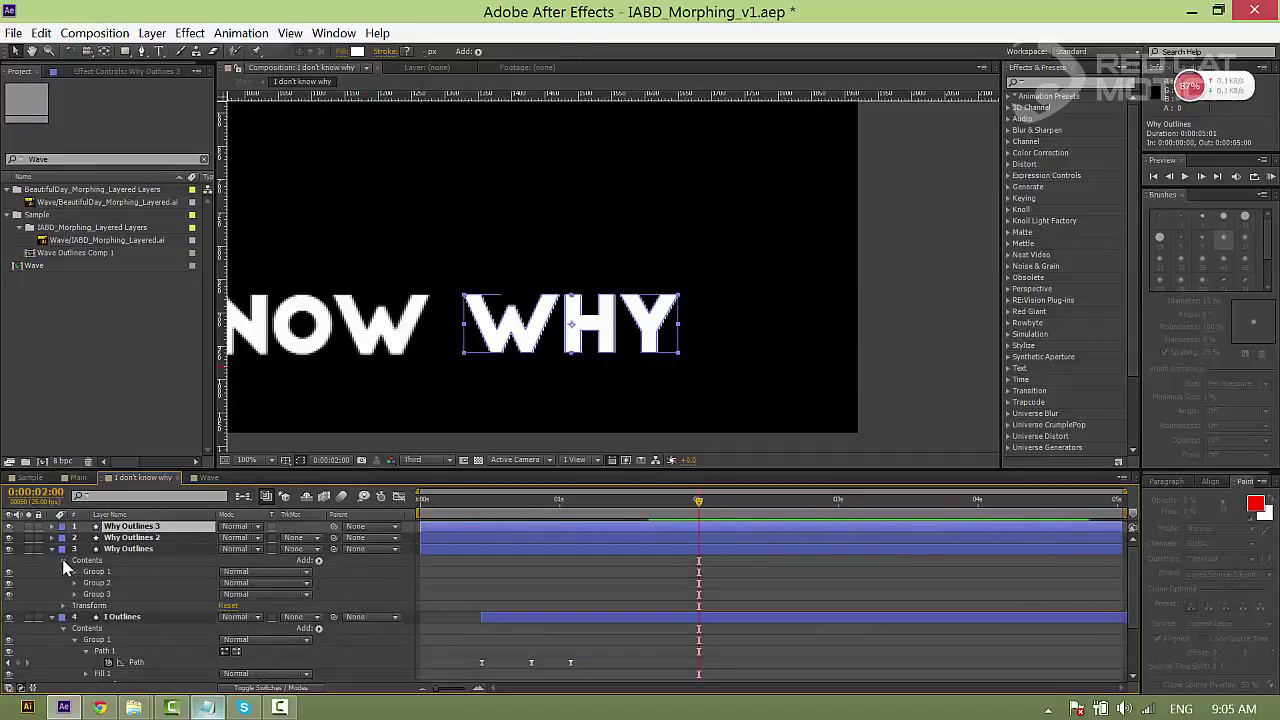
pyautogui.click(134, 550)
pyautogui.click(108, 575)
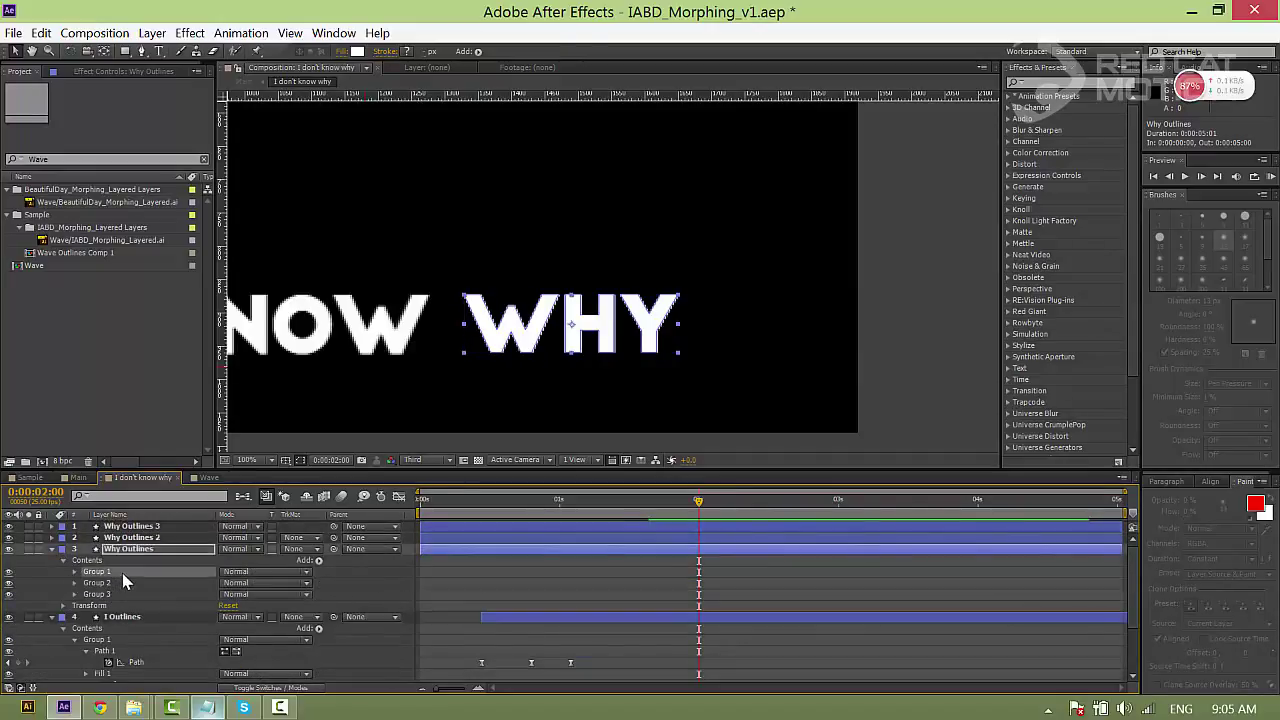
pyautogui.keyDown('shift'); pyautogui.click(119, 583); pyautogui.keyUp('shift')
pyautogui.press('Delete')
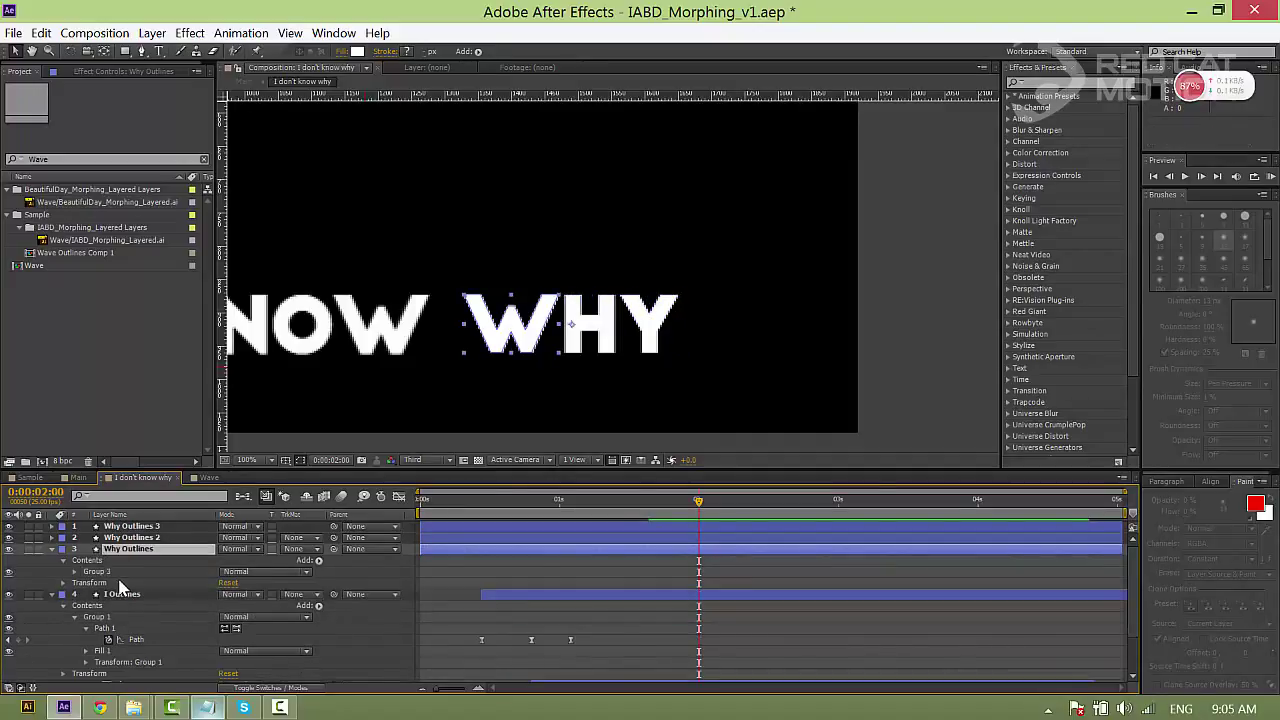
pyautogui.click(121, 572)
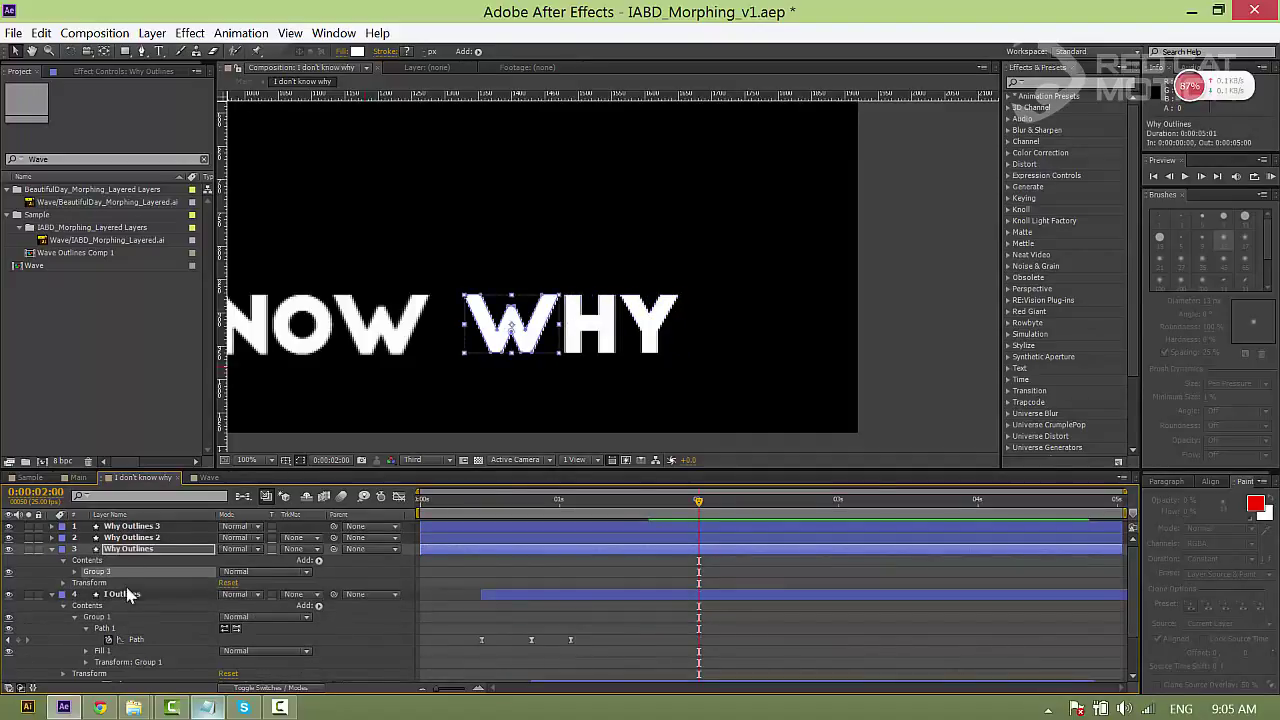
# - Delete Group 1 and Group 3 from Why Outlines 2, keeping only the H
pyautogui.click(53, 538)
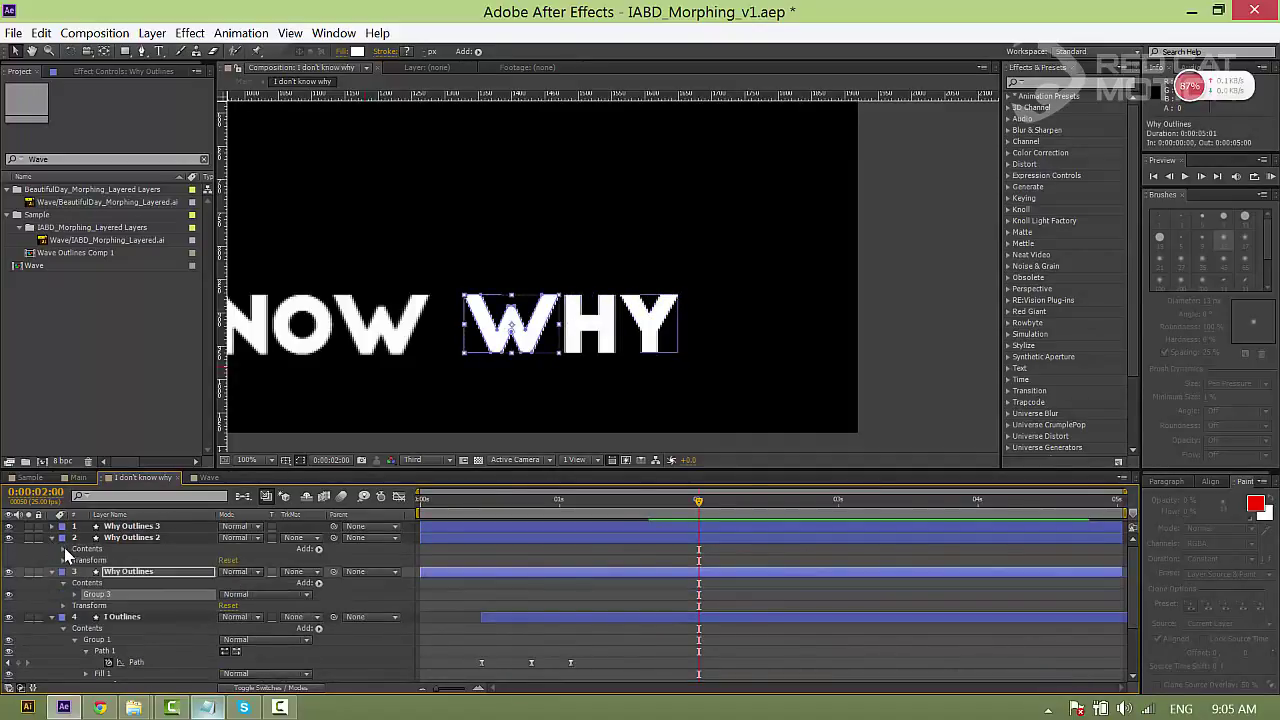
pyautogui.click(63, 549)
pyautogui.click(100, 582)
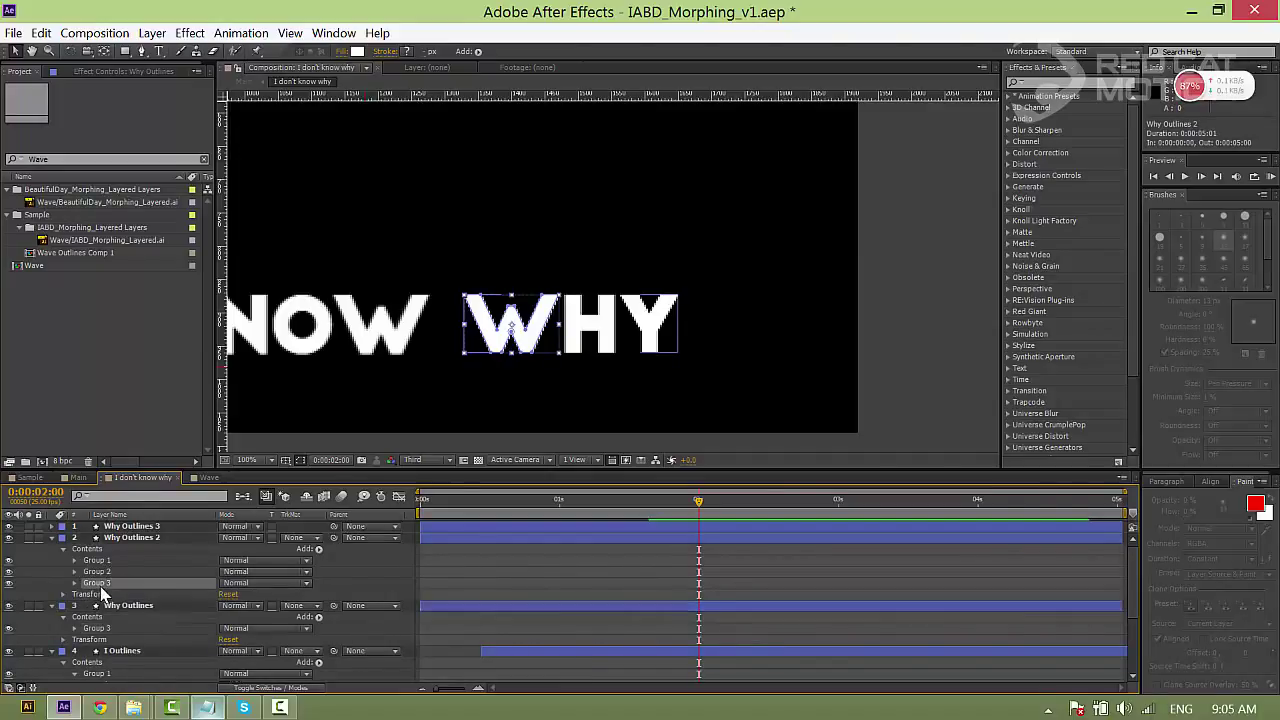
pyautogui.keyDown('ctrl'); pyautogui.click(108, 560); pyautogui.keyUp('ctrl')
pyautogui.press('Delete')
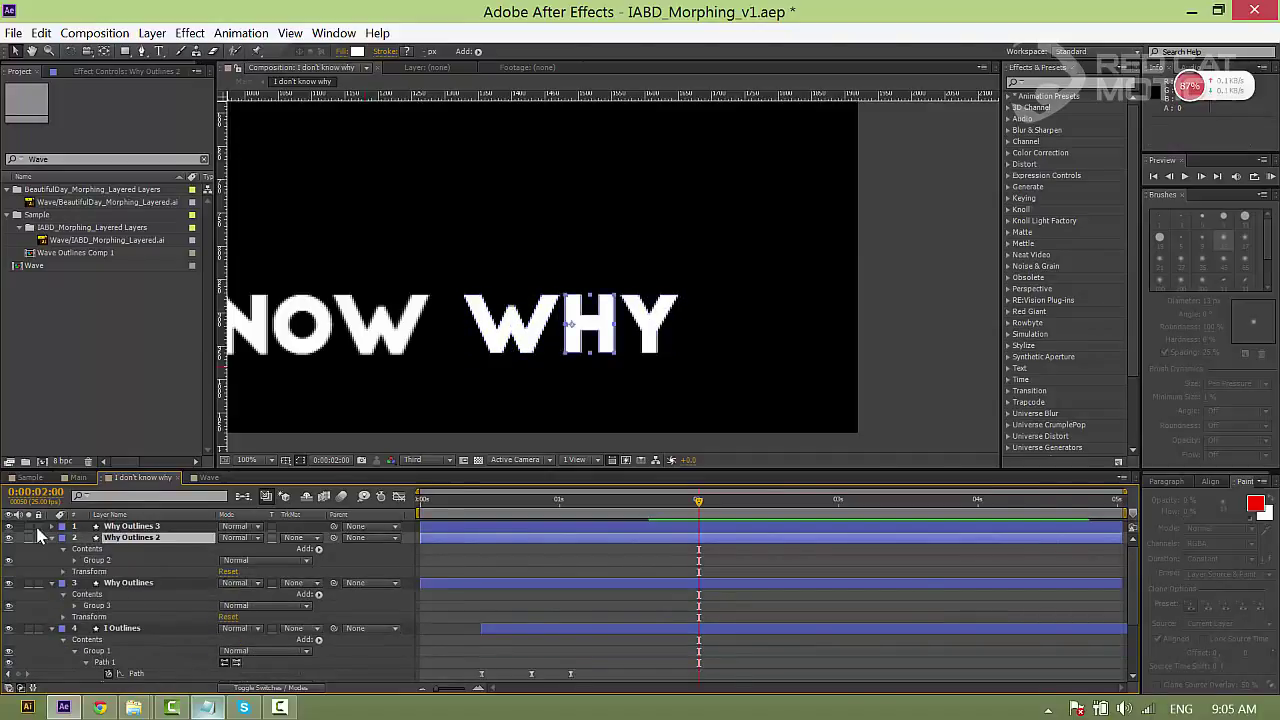
# - Delete Group 2 and Group 3 from Why Outlines 3, keeping only the Y
pyautogui.click(53, 526)
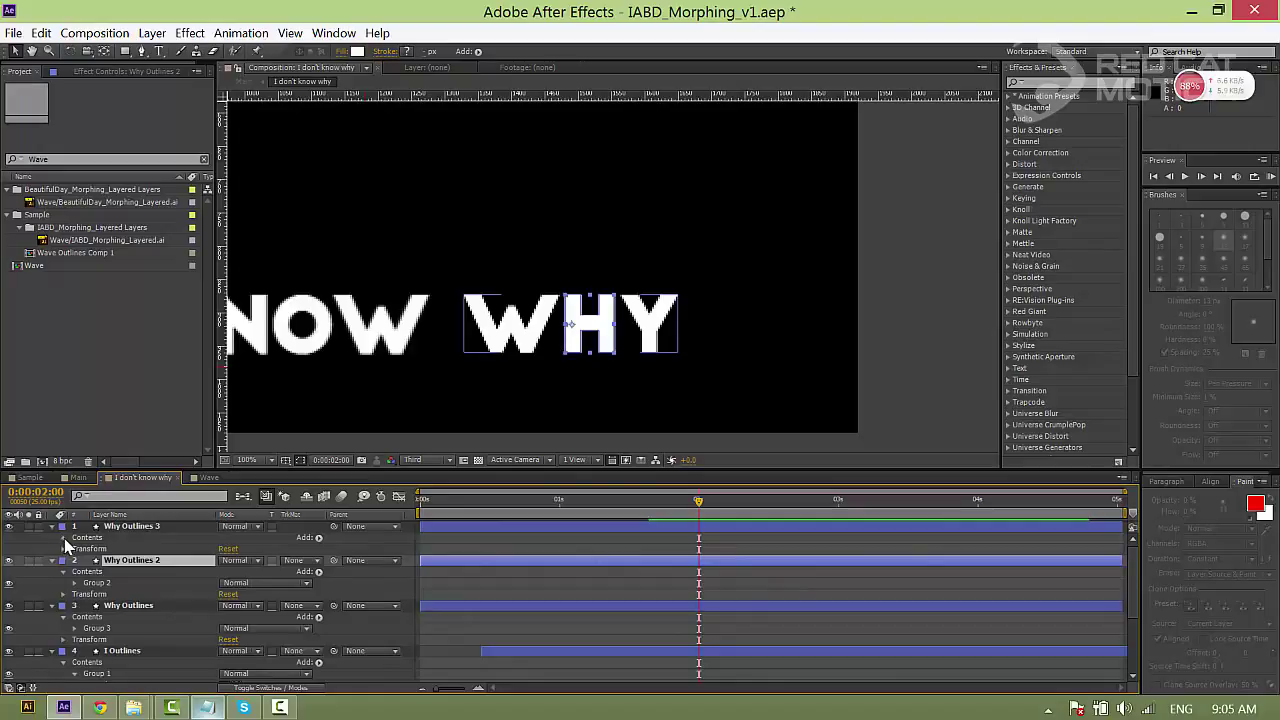
pyautogui.click(63, 538)
pyautogui.click(100, 562)
pyautogui.keyDown('ctrl'); pyautogui.click(108, 571); pyautogui.keyUp('ctrl')
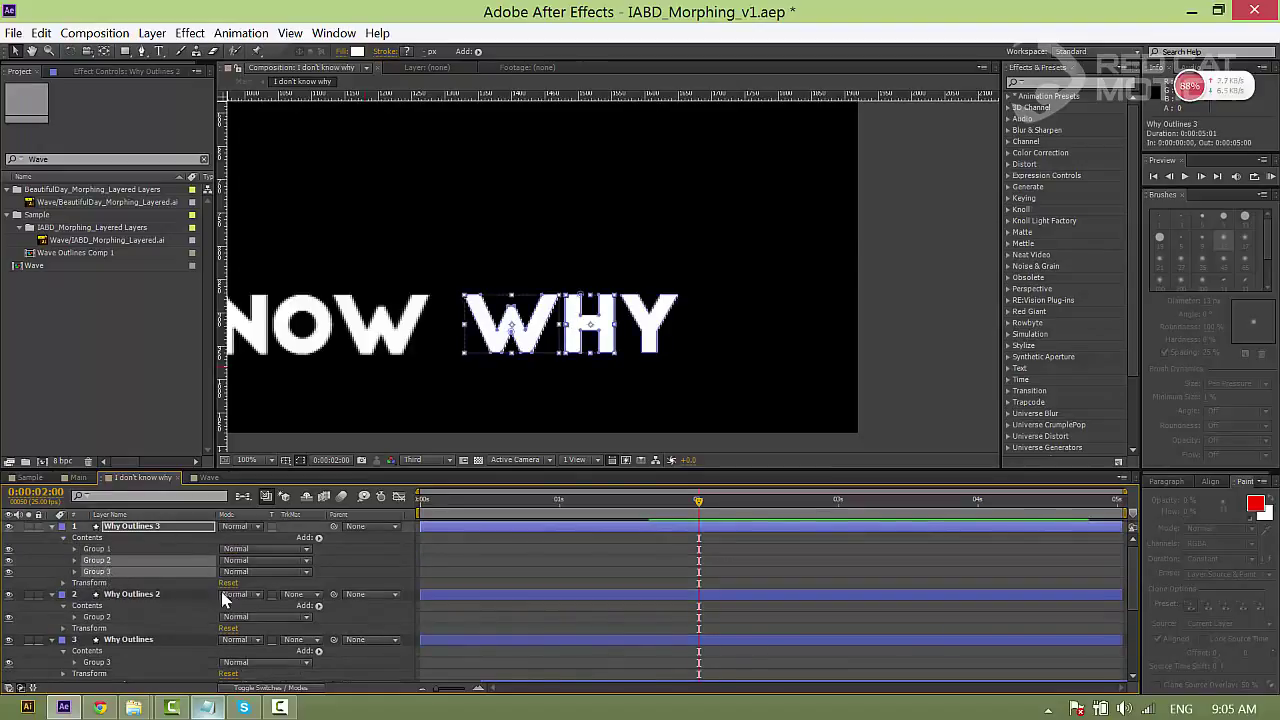
pyautogui.press('Delete')
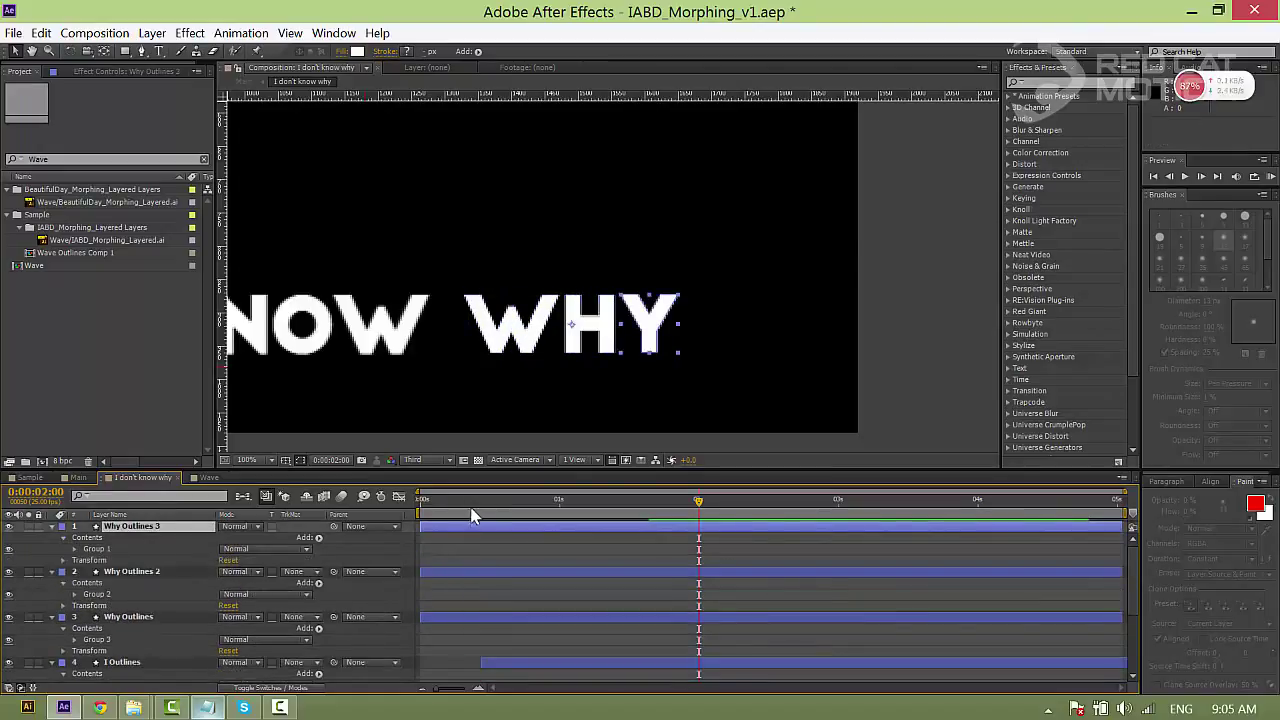
# - Solo the three Why Outlines layers to examine the separated letters along the timeline, and turn their solo off
pyautogui.moveTo(471, 511); pyautogui.dragTo(551, 526)
pyautogui.keyDown('shift'); pyautogui.click(551, 618); pyautogui.keyUp('shift')
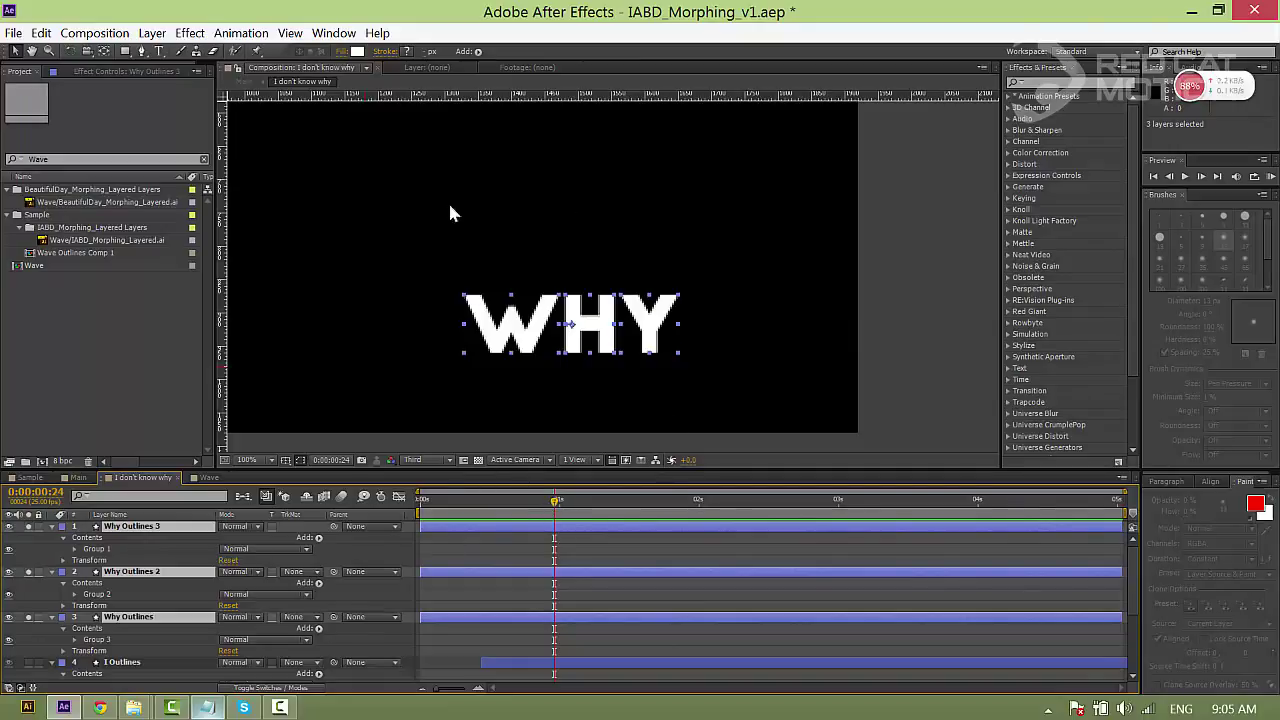
pyautogui.click(430, 500)
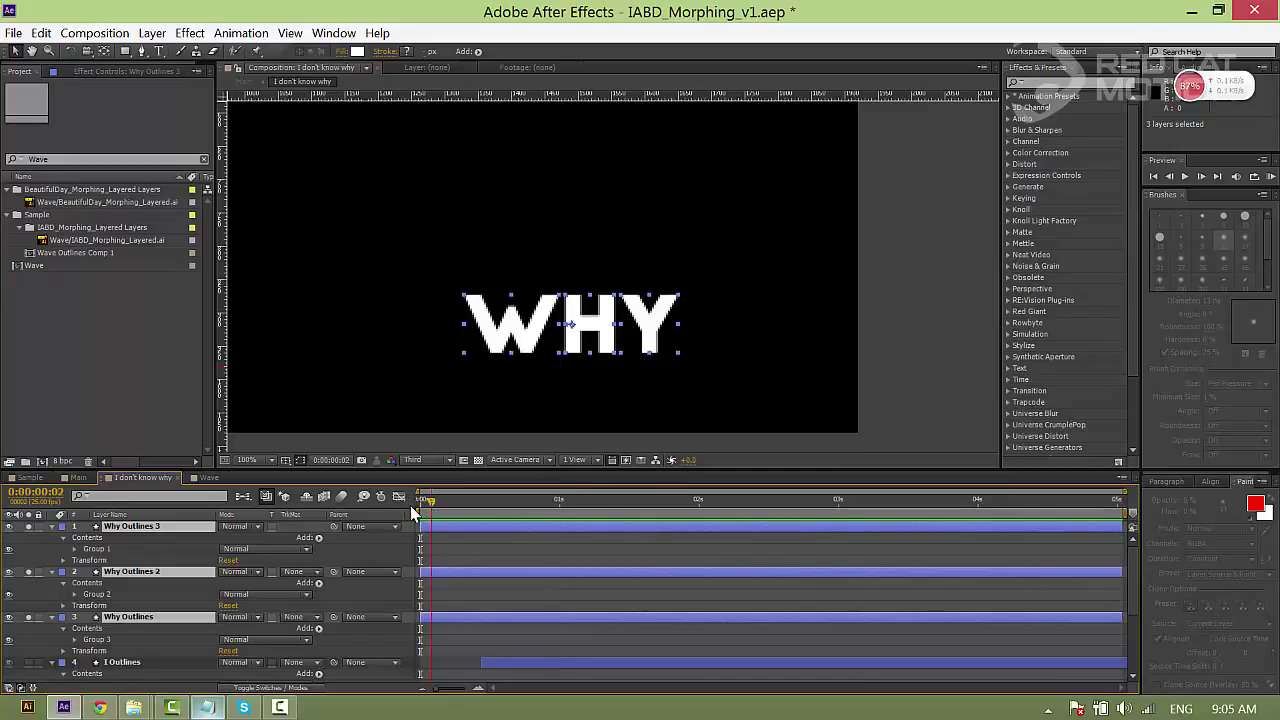
pyautogui.click(413, 510)
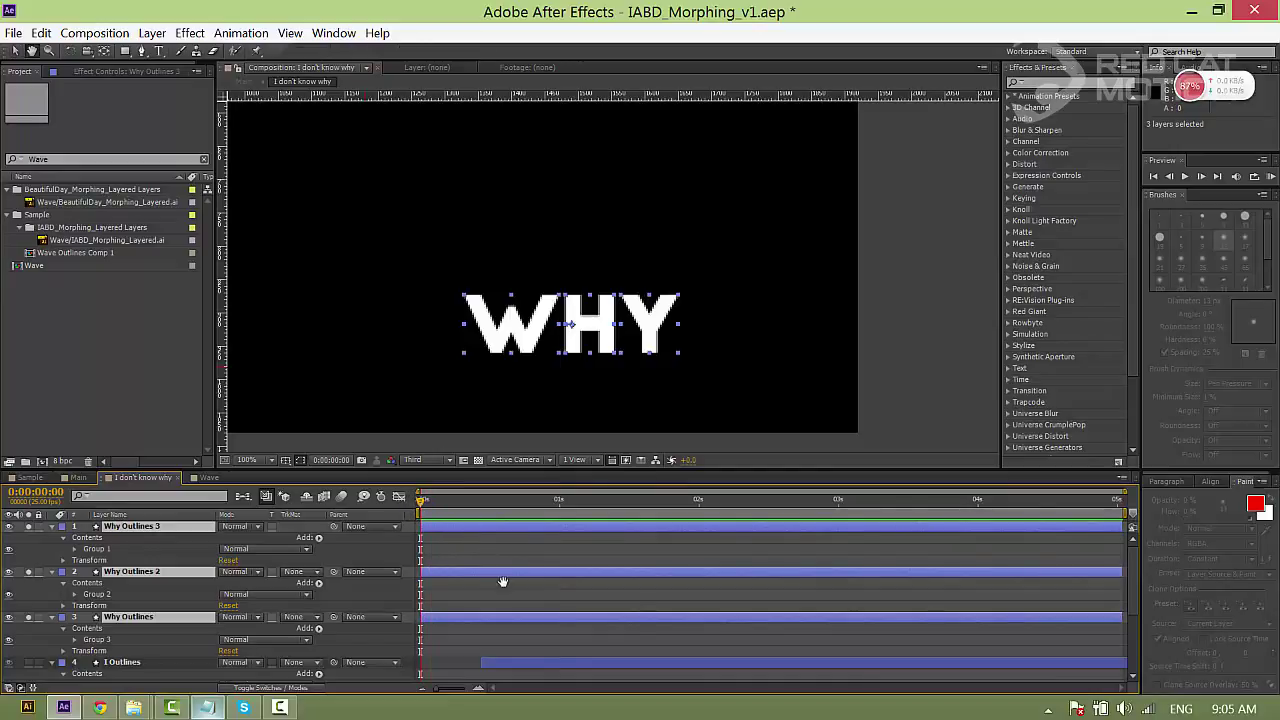
pyautogui.moveTo(503, 580); pyautogui.dragTo(523, 546)
pyautogui.click(502, 567)
pyautogui.click(498, 582)
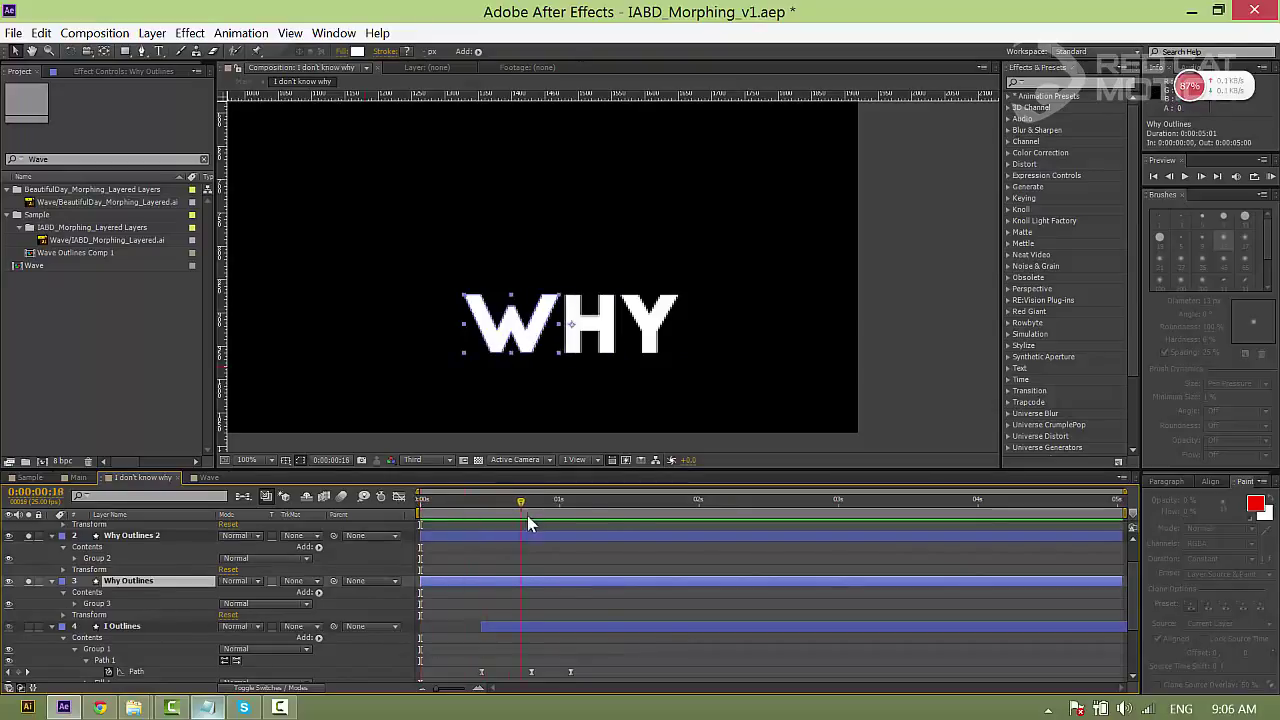
pyautogui.moveTo(527, 518); pyautogui.dragTo(800, 530)
pyautogui.scroll(1, 45, 599)
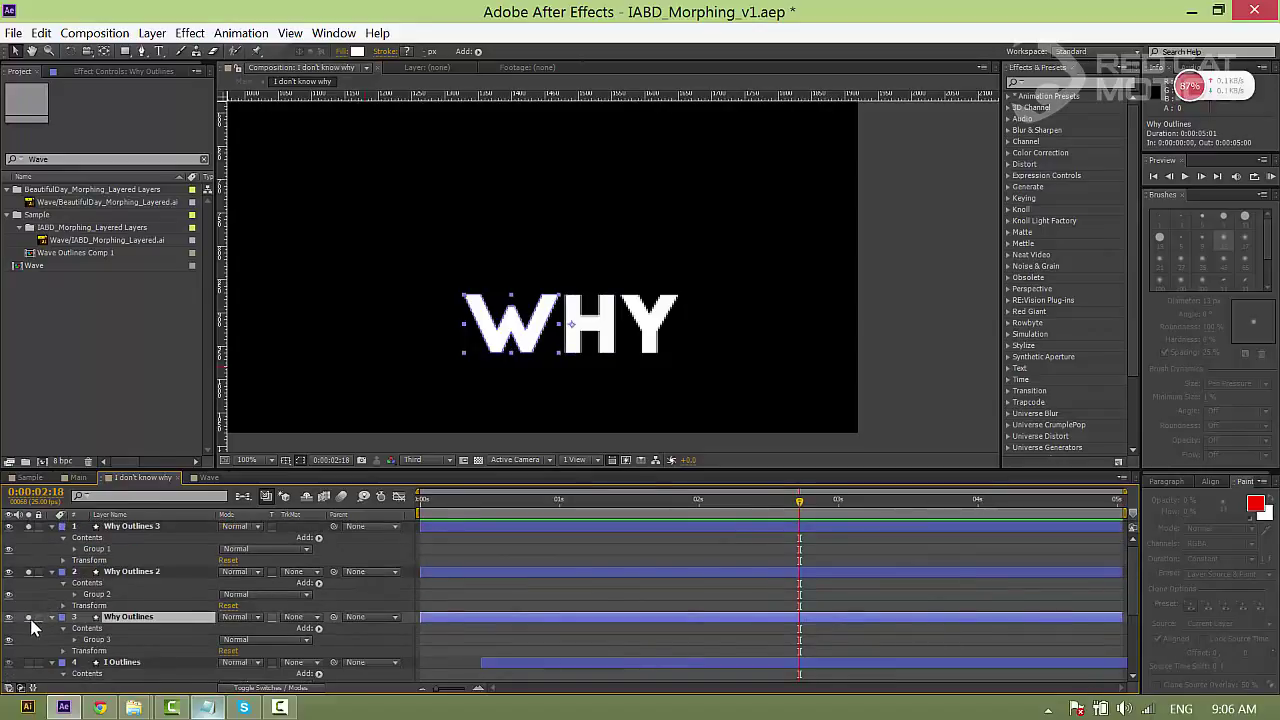
pyautogui.moveTo(30, 618); pyautogui.dragTo(36, 520)
# - At 0:00:01:21, add a Position keyframe to the Why Outlines layer containing the W
pyautogui.moveTo(517, 511); pyautogui.dragTo(677, 516)
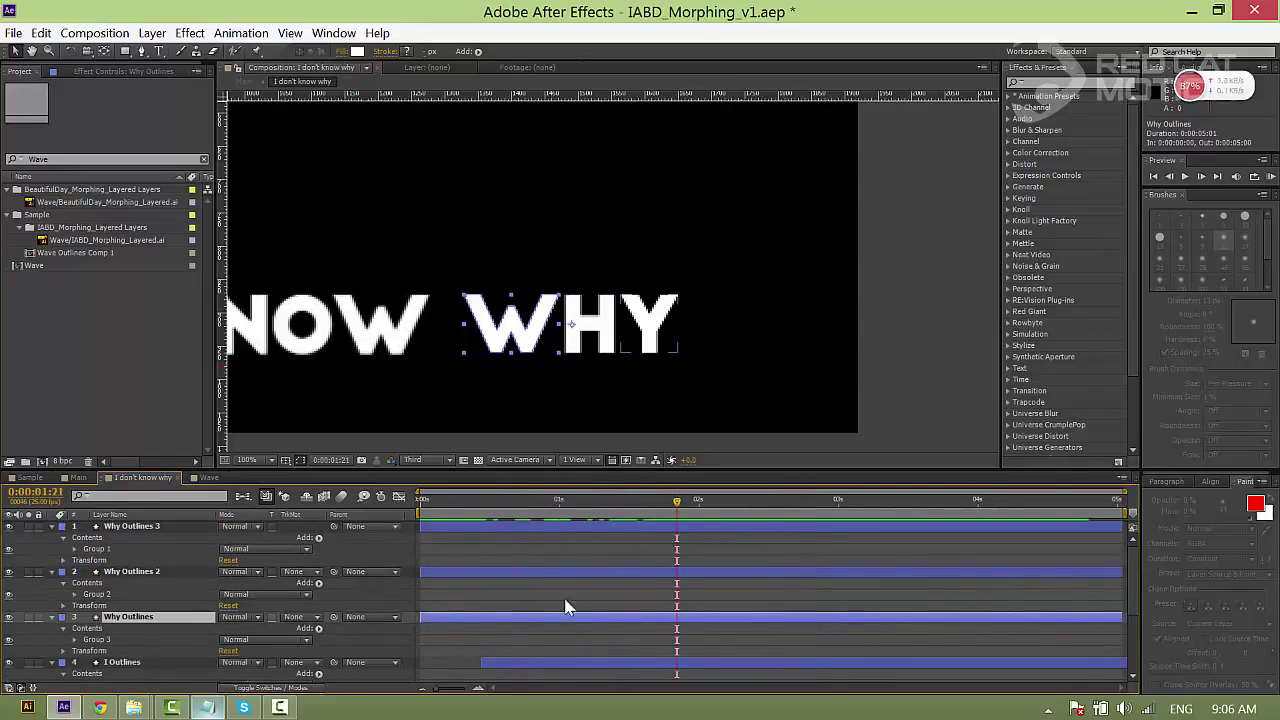
pyautogui.press('p')
pyautogui.click(86, 628)
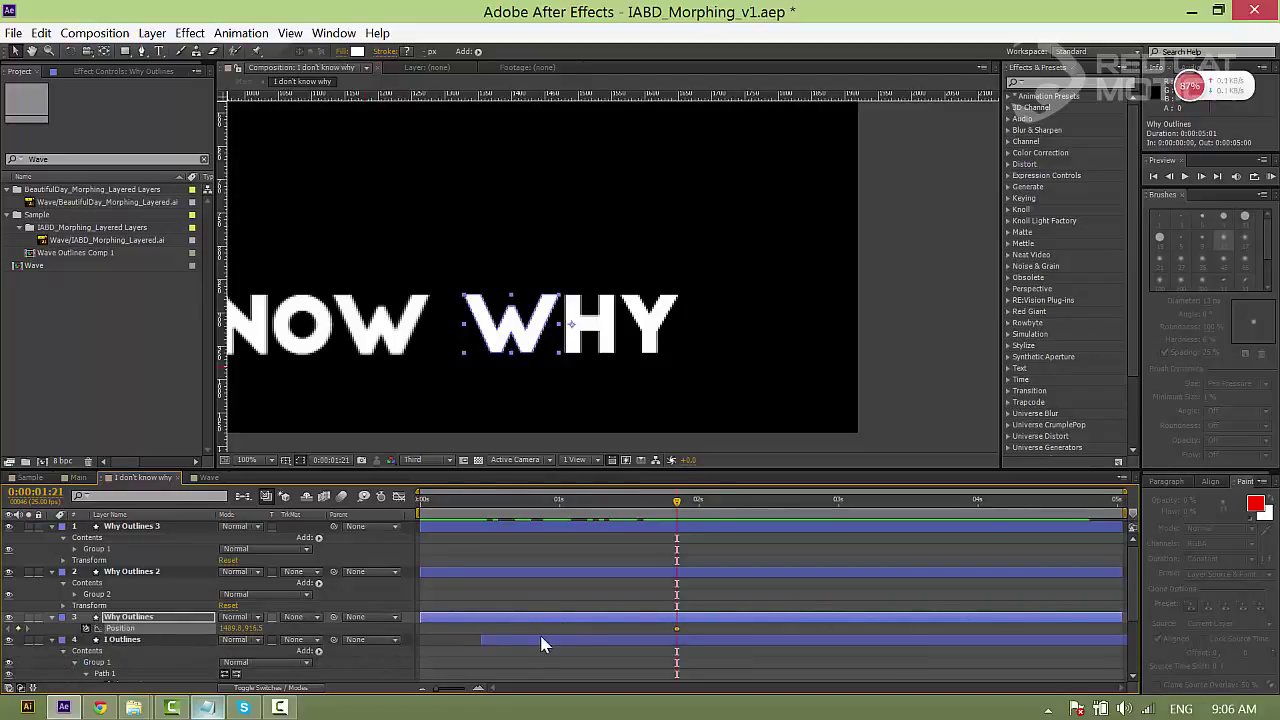
# - Animate the W from 1293.8, 916.5 over KNOW's W at 0:00:01:21 to its original place at about 0:00:02:15, and trim the layer's start to 0:00:01:21
pyautogui.moveTo(678, 633); pyautogui.dragTo(784, 631)
pyautogui.click(737, 631)
pyautogui.click(683, 618)
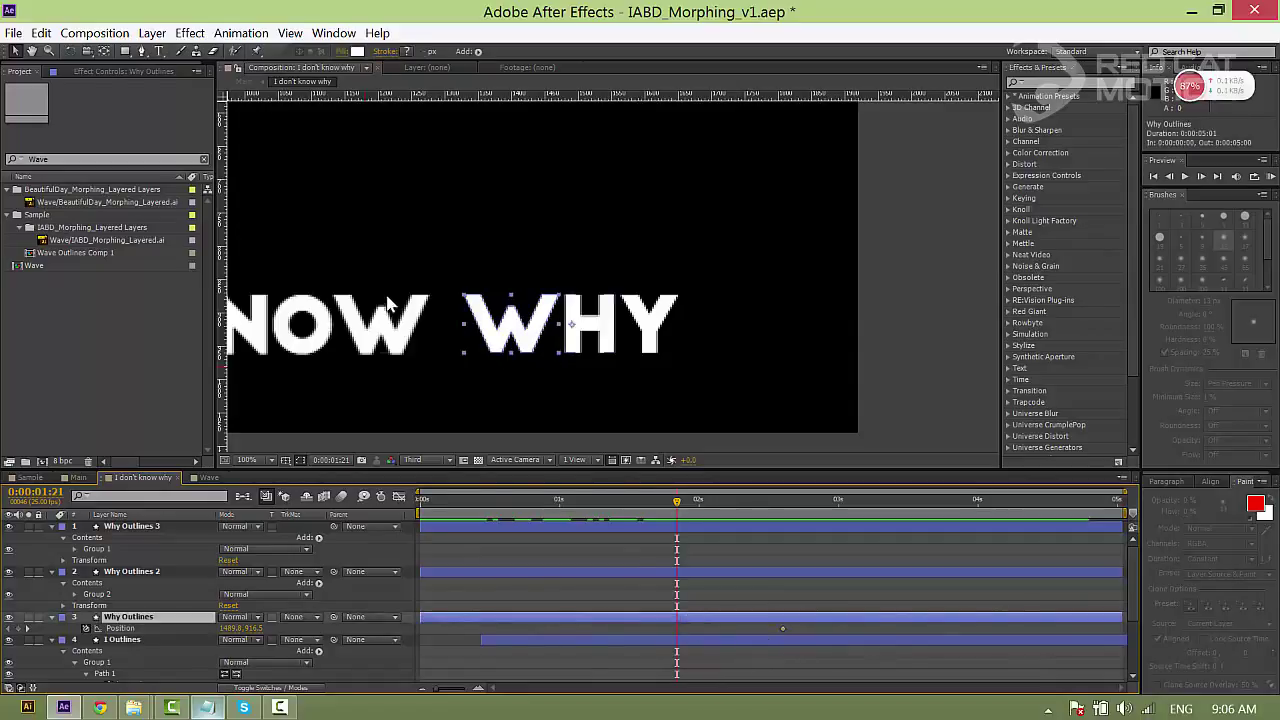
pyautogui.moveTo(495, 310); pyautogui.dragTo(360, 310)
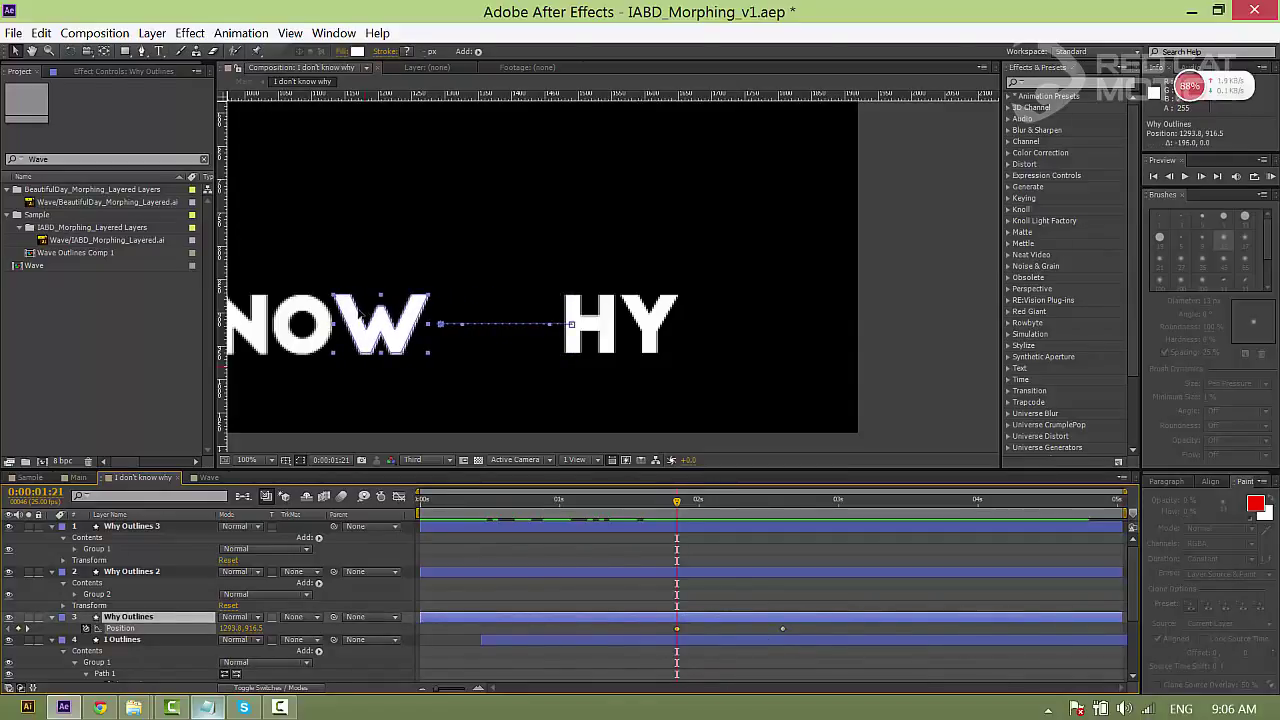
pyautogui.moveTo(392, 362); pyautogui.dragTo(472, 365)
pyautogui.hotkey('alt', '[')
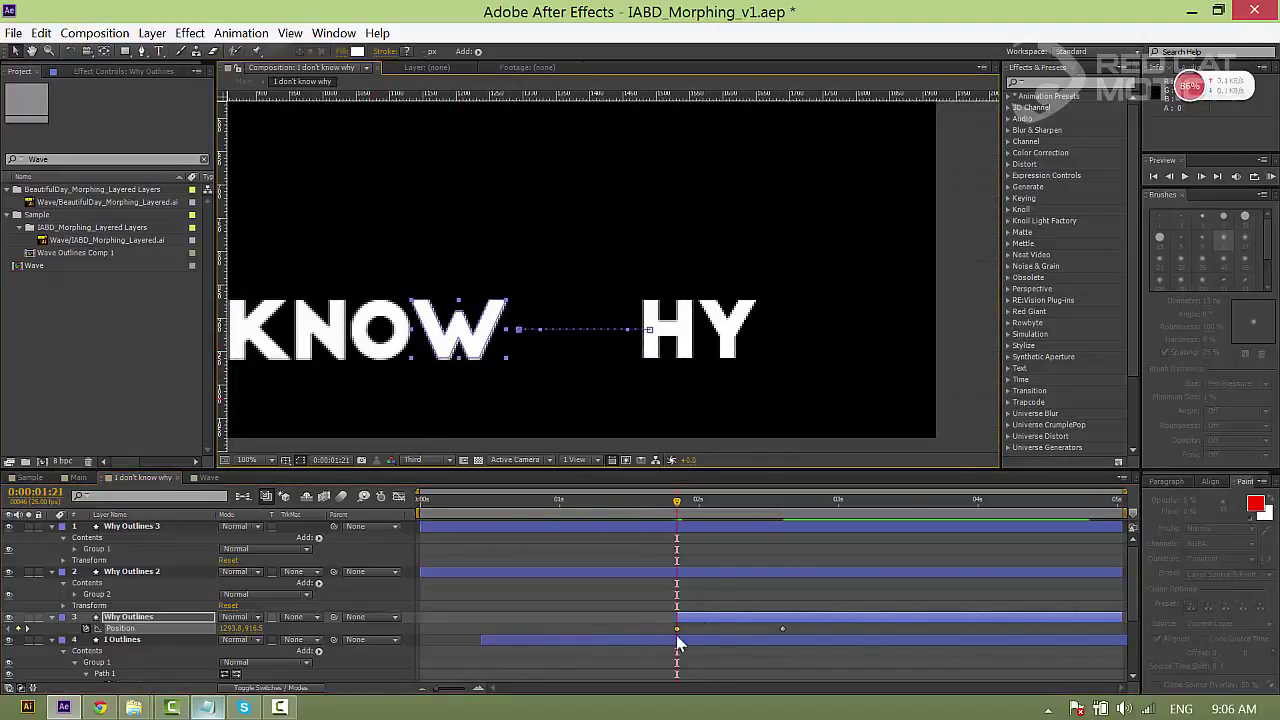
# - Apply Easy Ease to both Position keyframes of the W and lengthen the speed curve handles for a sharper mid-move peak
pyautogui.rightClick(783, 627)
pyautogui.moveTo(835, 620)
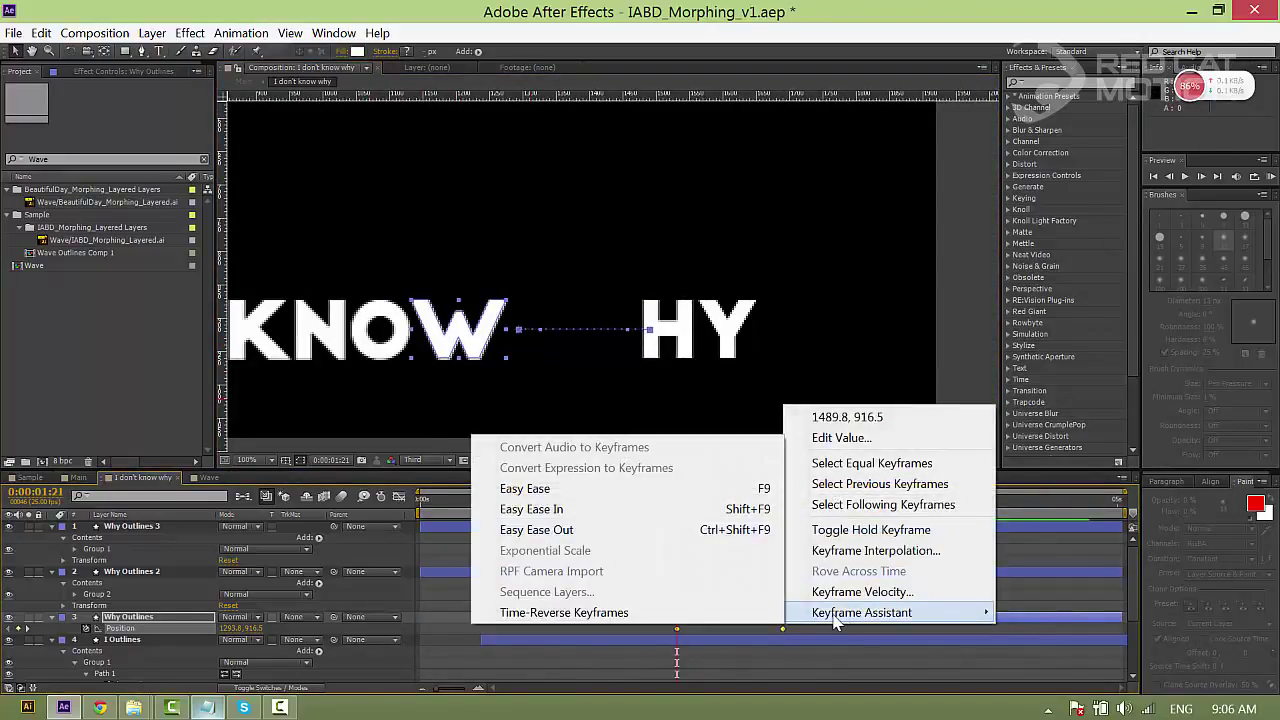
pyautogui.click(549, 491)
pyautogui.click(400, 497)
pyautogui.moveTo(807, 634); pyautogui.dragTo(752, 647)
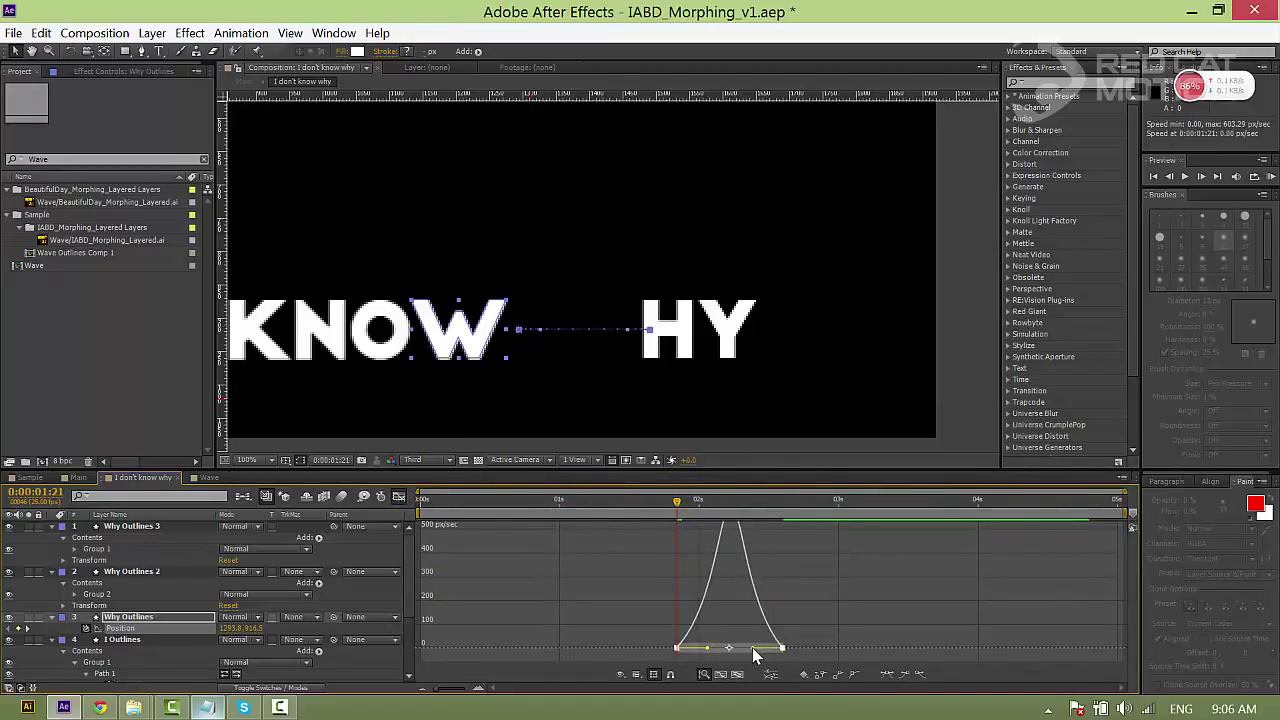
pyautogui.click(398, 496)
pyautogui.click(613, 553)
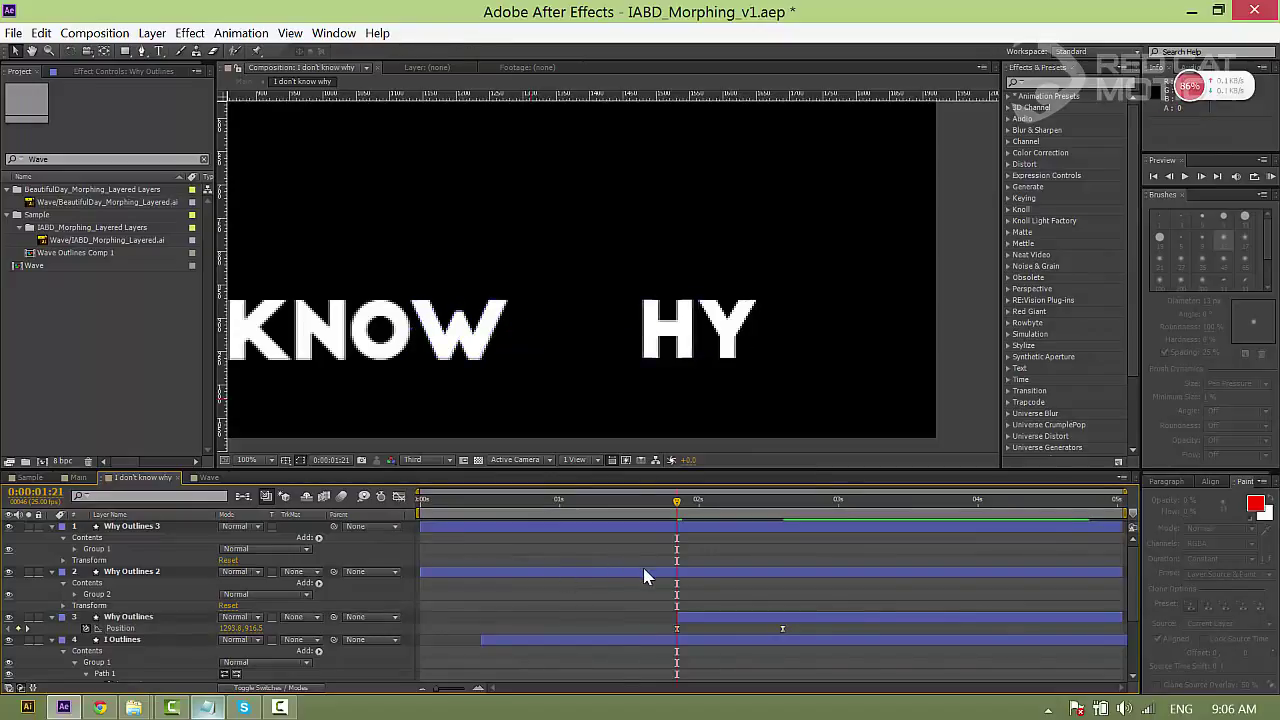
# - Add a Path keyframe to the H shape in Why Outlines 2 and move it to 0:00:03:01
pyautogui.click(645, 571)
pyautogui.press('space')
pyautogui.moveTo(548, 354)
pyautogui.mouseDown()
pyautogui.moveTo(846, 374)
pyautogui.moveTo(1001, 366)
pyautogui.moveTo(541, 361)
pyautogui.mouseUp()
pyautogui.press('v')
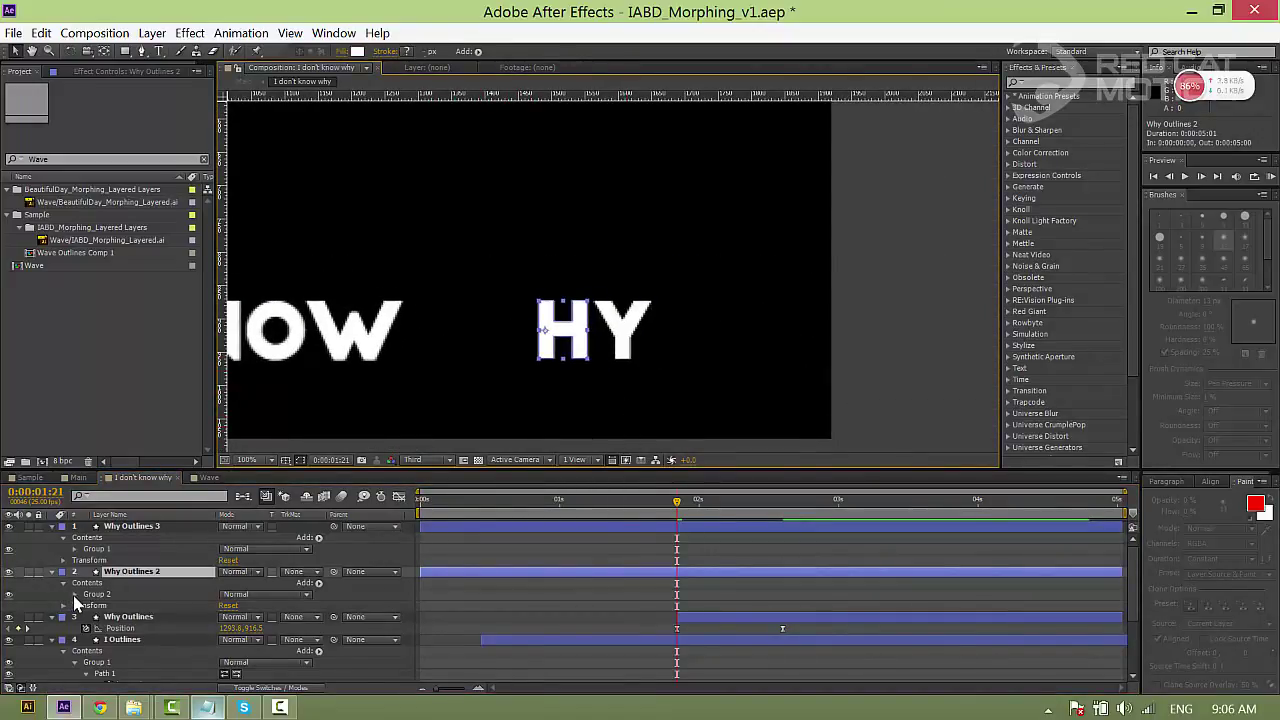
pyautogui.click(74, 595)
pyautogui.click(86, 606)
pyautogui.click(110, 617)
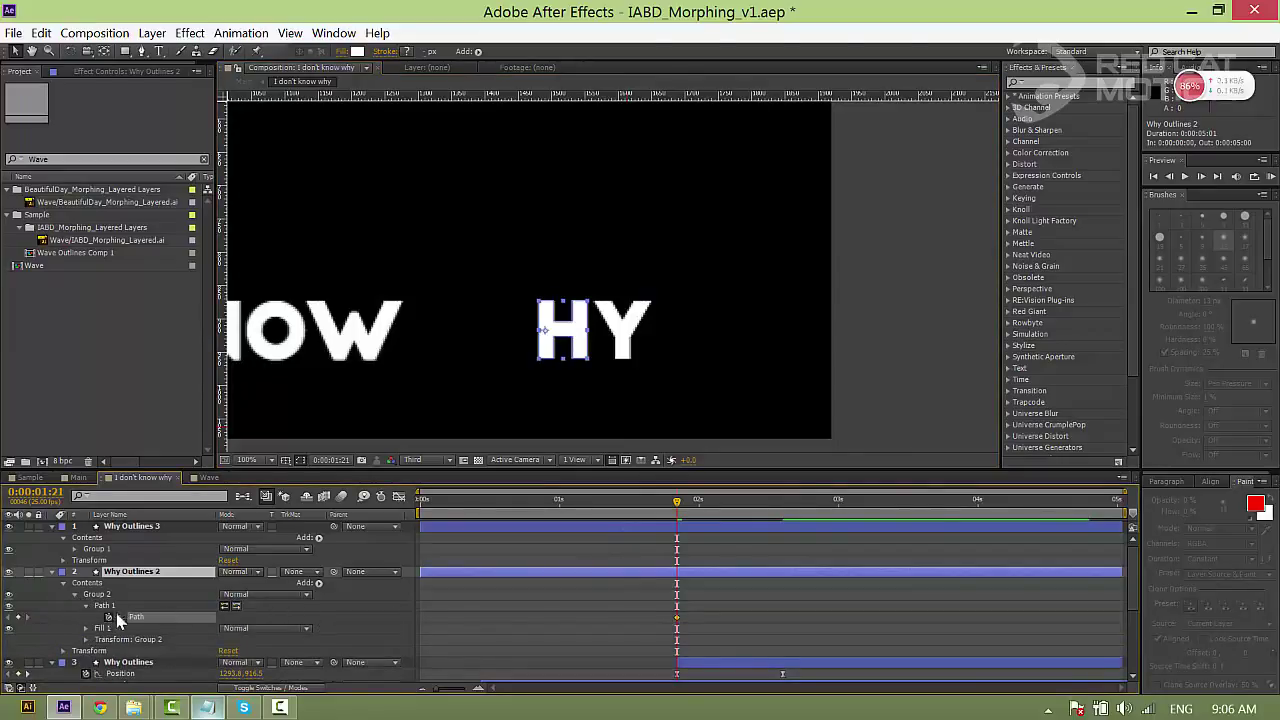
pyautogui.scroll(-2, 623, 580)
pyautogui.scroll(-1, 180, 590)
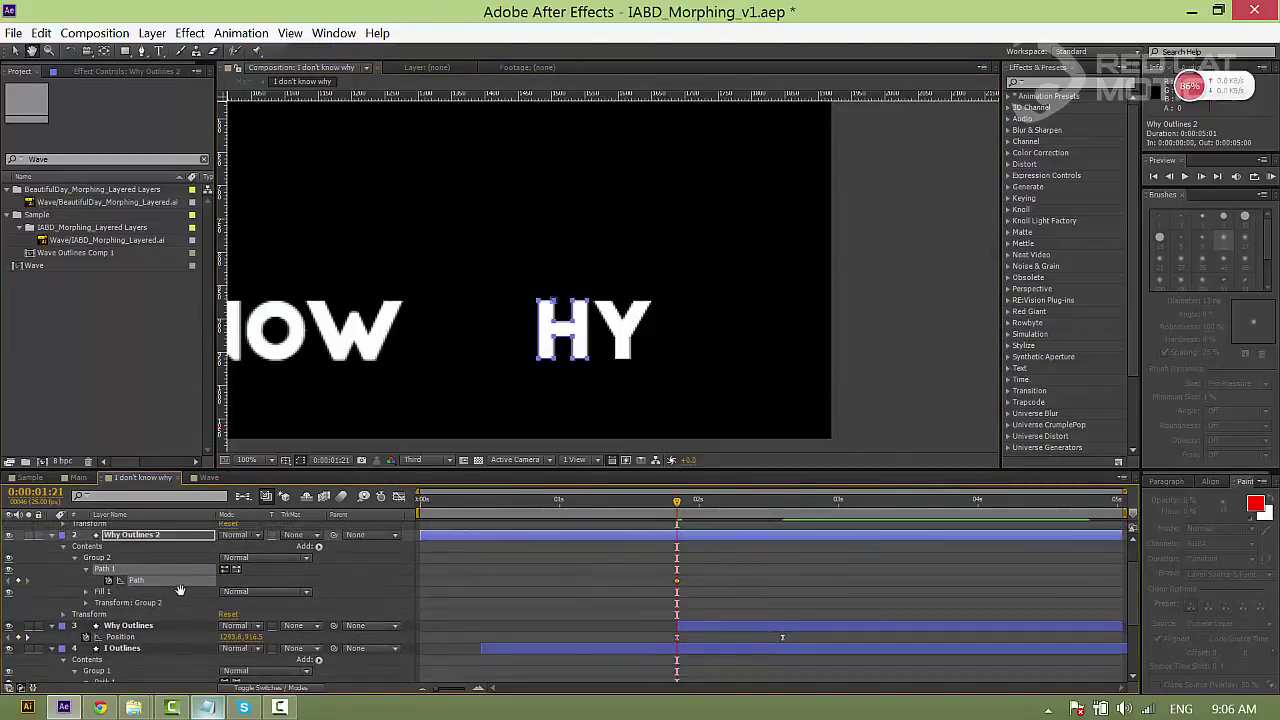
pyautogui.scroll(1, 180, 590)
pyautogui.moveTo(677, 584); pyautogui.dragTo(766, 585)
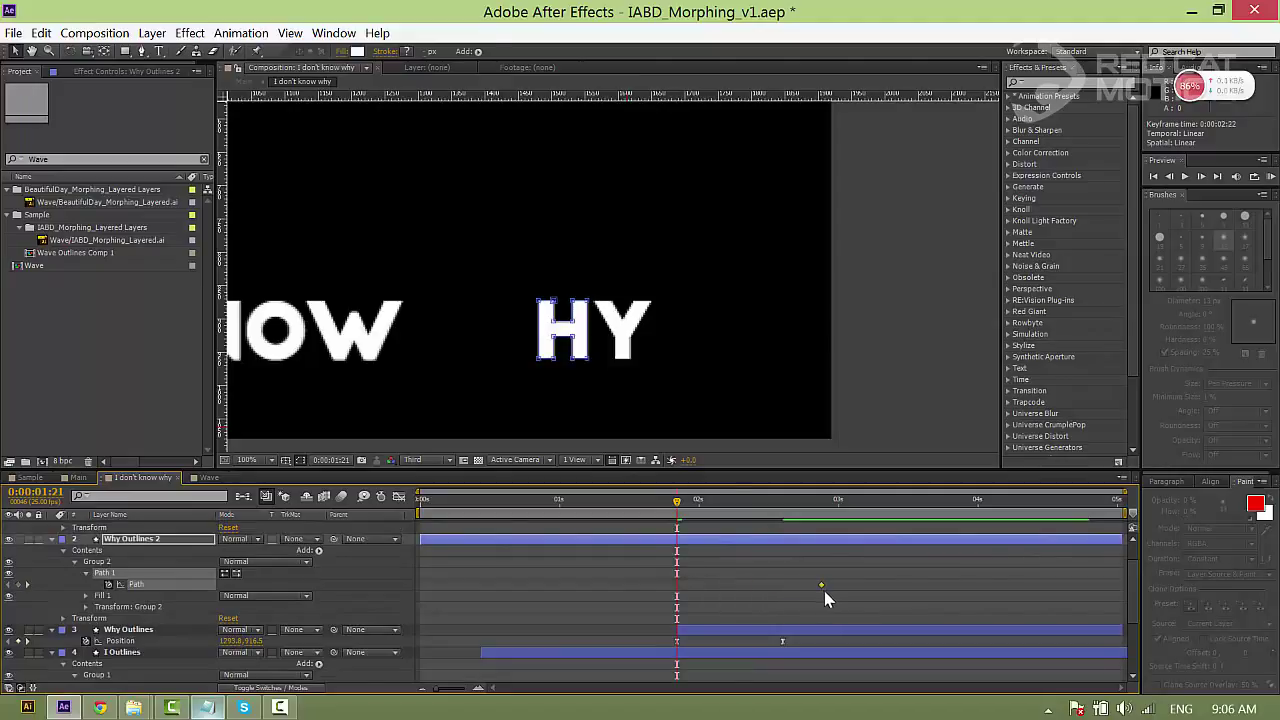
# - Stretch the H's upper points upward, raise the crossbar's upper edge to fill the gap, and place this Path keyframe at 0:00:02:11
pyautogui.press('space')
pyautogui.moveTo(570, 330); pyautogui.dragTo(551, 375)
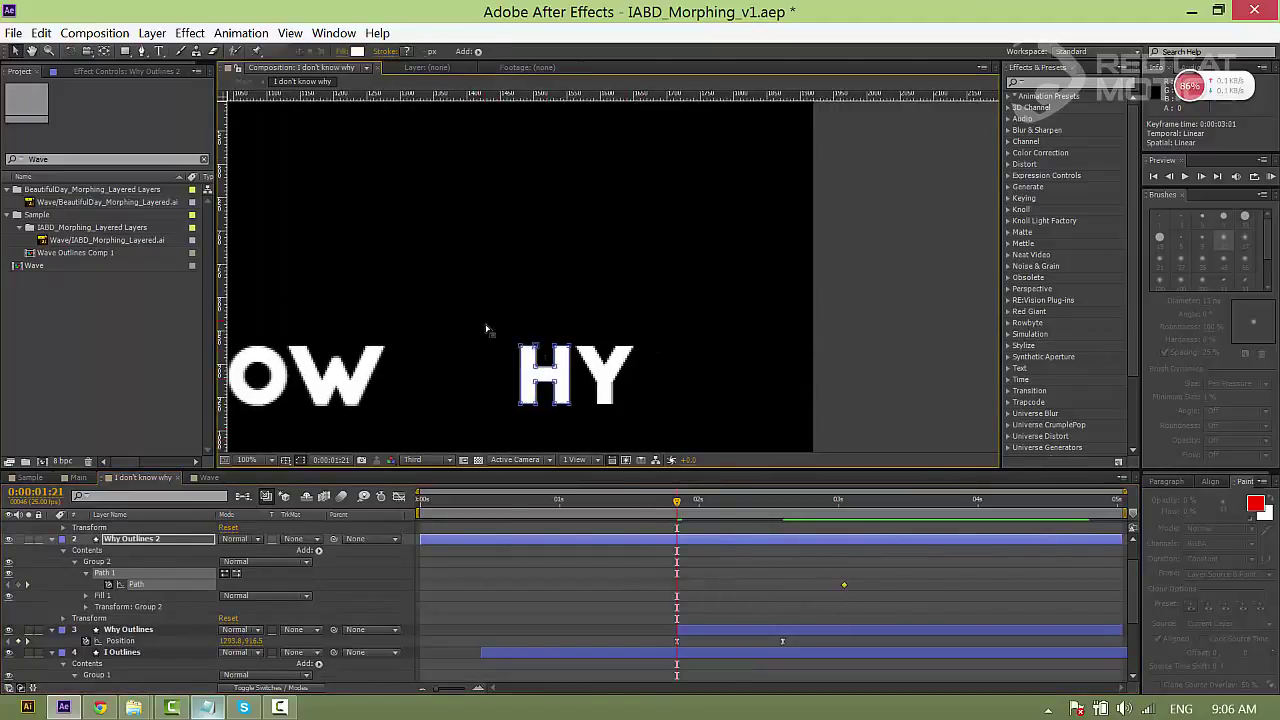
pyautogui.moveTo(478, 320); pyautogui.dragTo(578, 268)
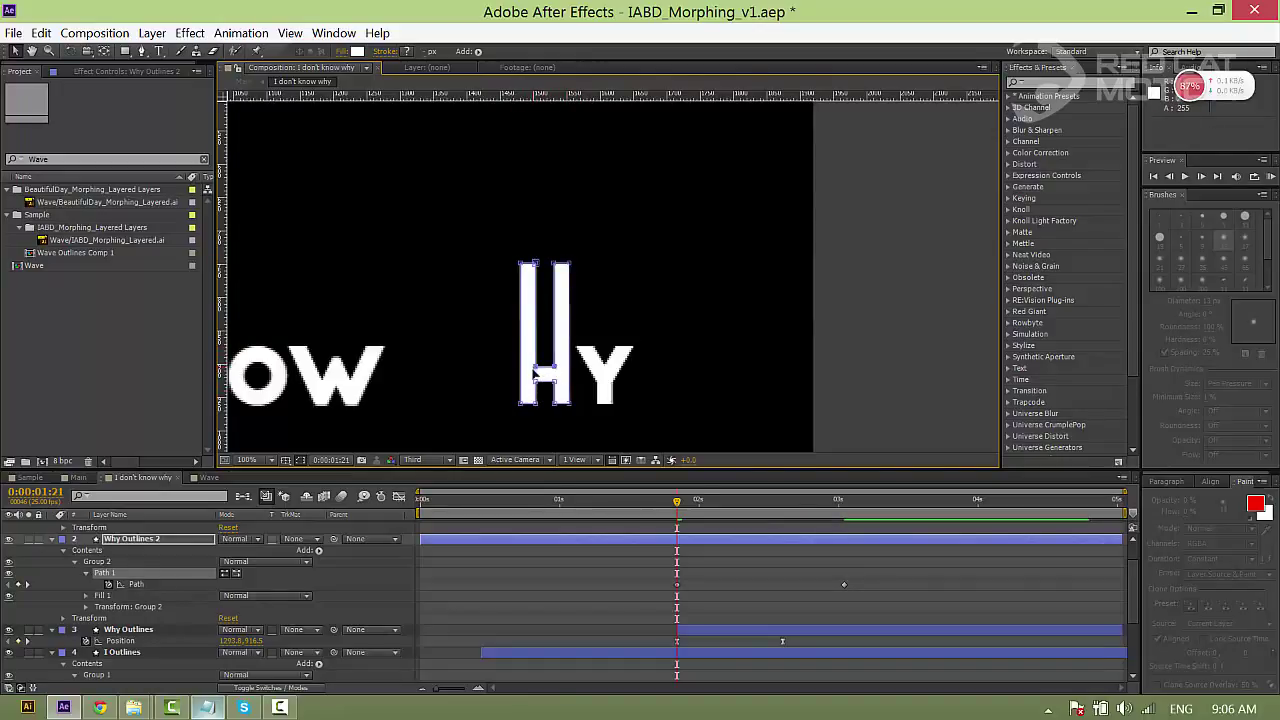
pyautogui.moveTo(557, 372); pyautogui.dragTo(577, 273)
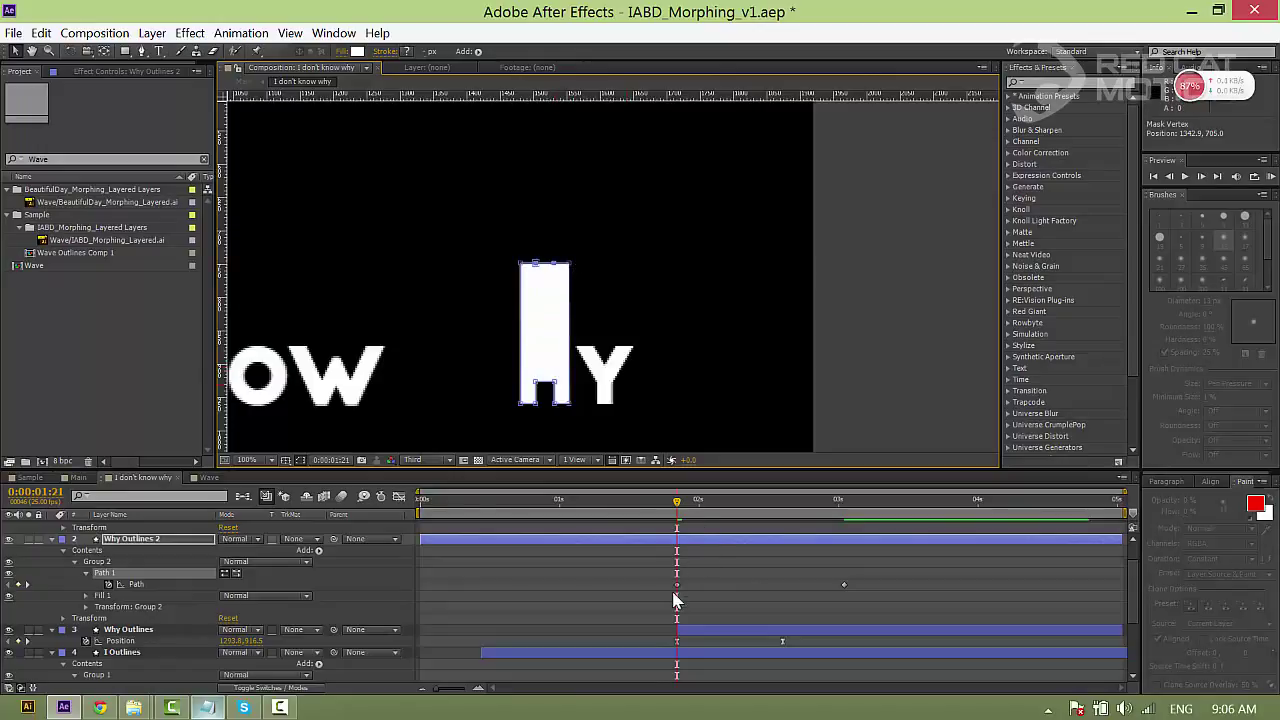
pyautogui.moveTo(676, 586); pyautogui.dragTo(751, 588)
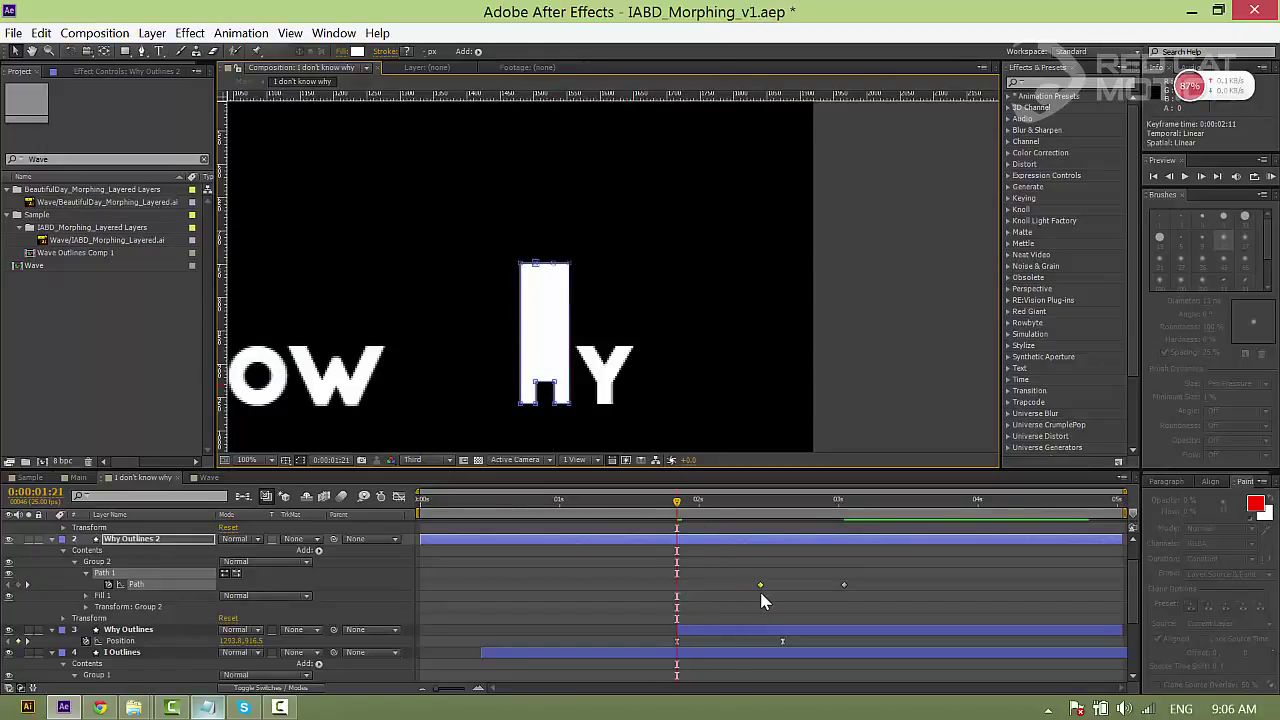
# - At 0:00:01:21, collapse the H's path upward into a thin horizontal line and trim Why Outlines 2 to start there
pyautogui.moveTo(488, 376); pyautogui.dragTo(521, 265)
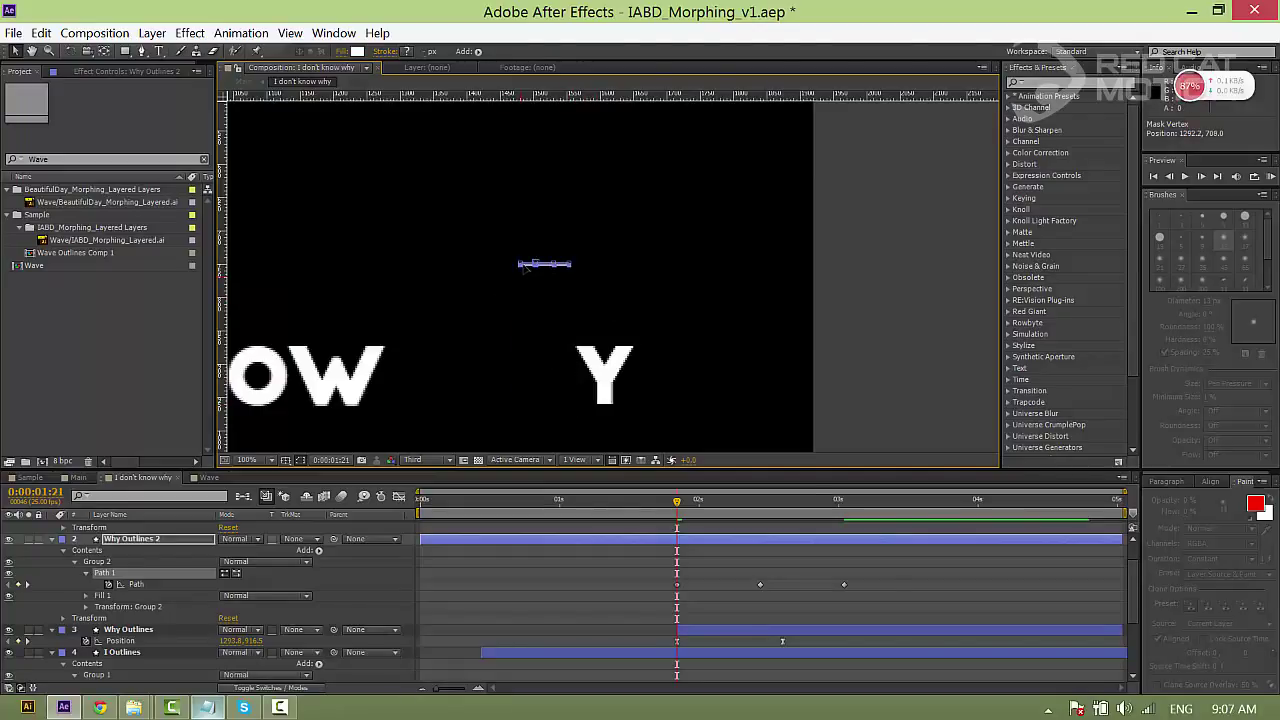
pyautogui.hotkey('alt', '[')
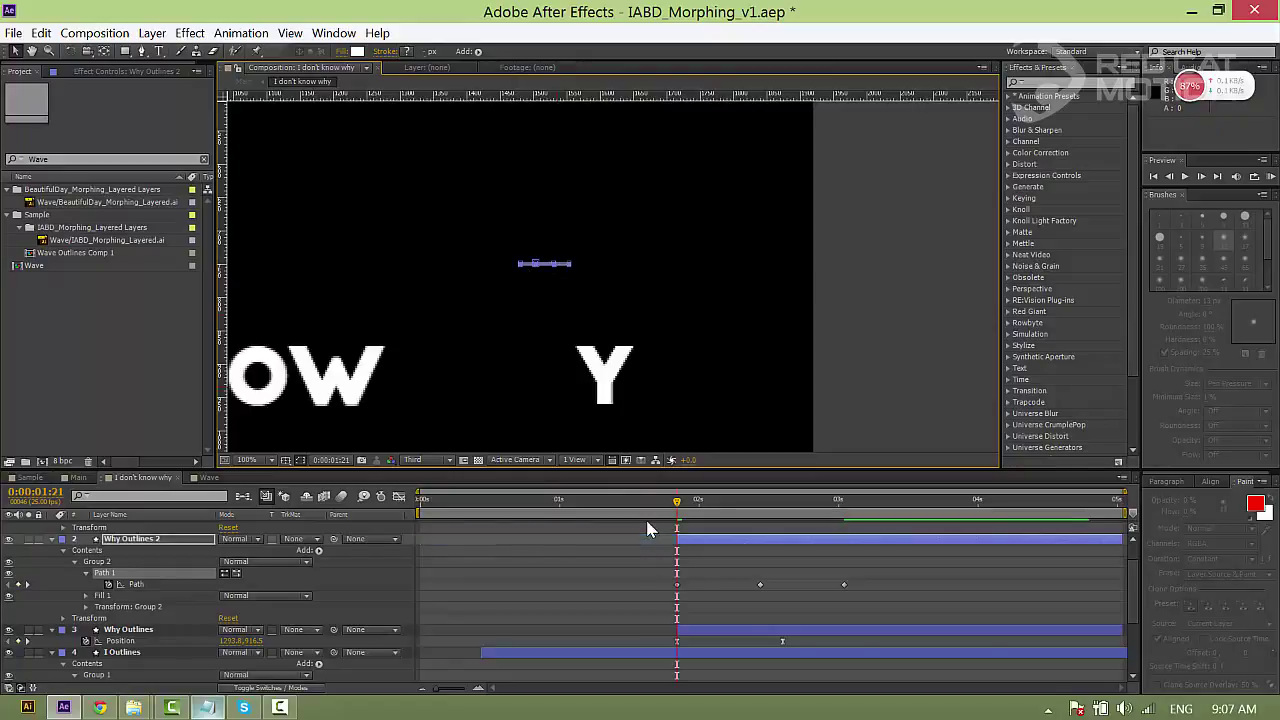
# - Apply Easy Ease to all three Path keyframes of the H
pyautogui.moveTo(642, 577); pyautogui.dragTo(900, 602)
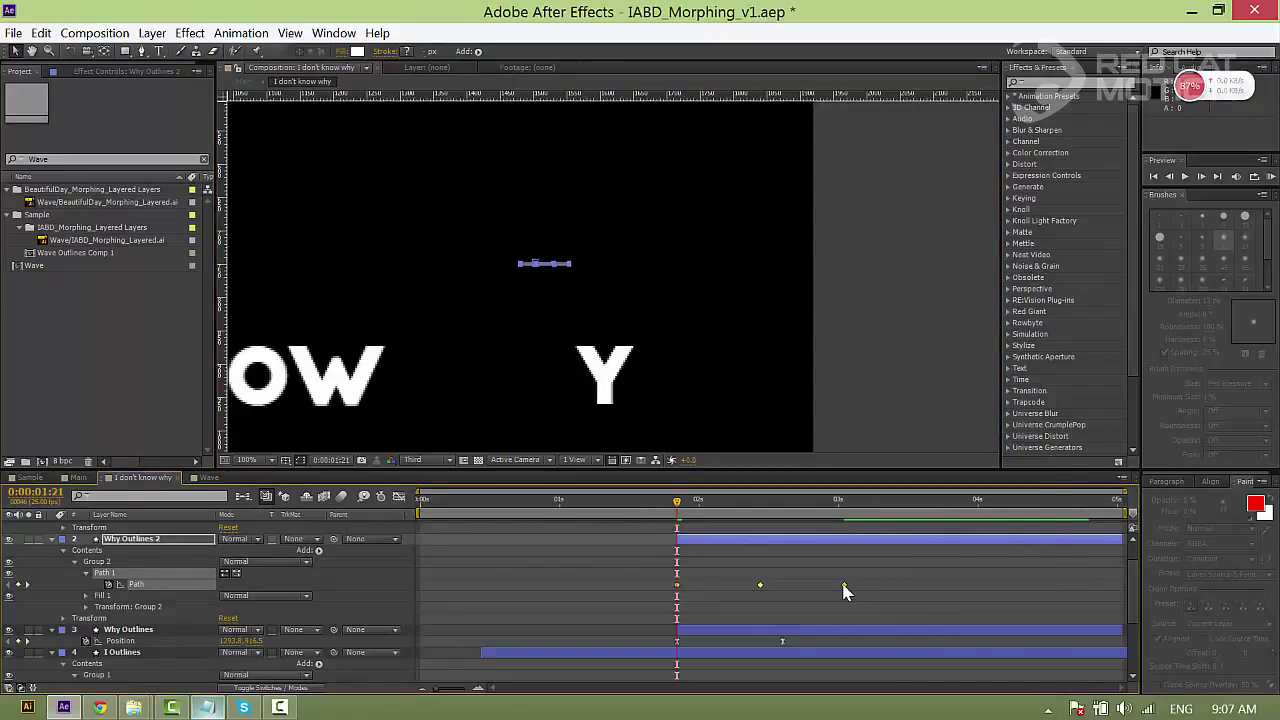
pyautogui.rightClick(844, 585)
pyautogui.moveTo(907, 578)
pyautogui.click(590, 449)
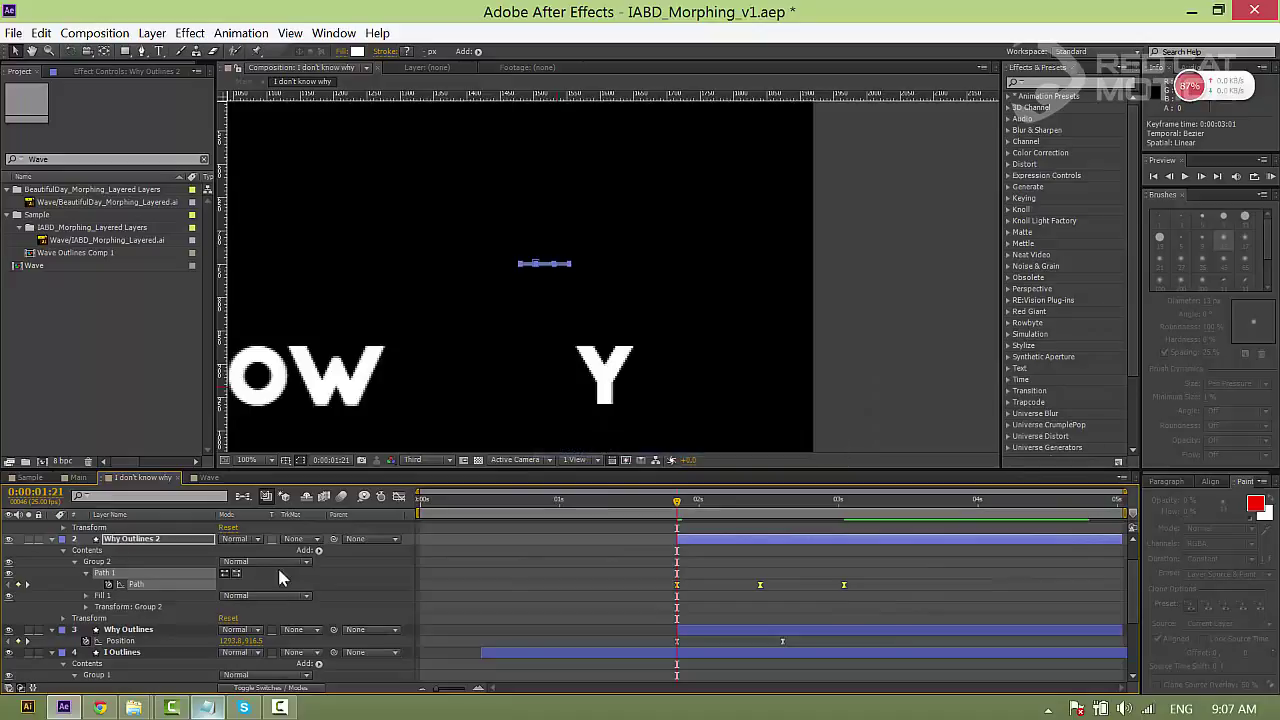
# - Shape the H's Path speed curve with gentle ends and raise the middle keyframe's incoming and outgoing speeds to form one continuous peak
pyautogui.click(398, 498)
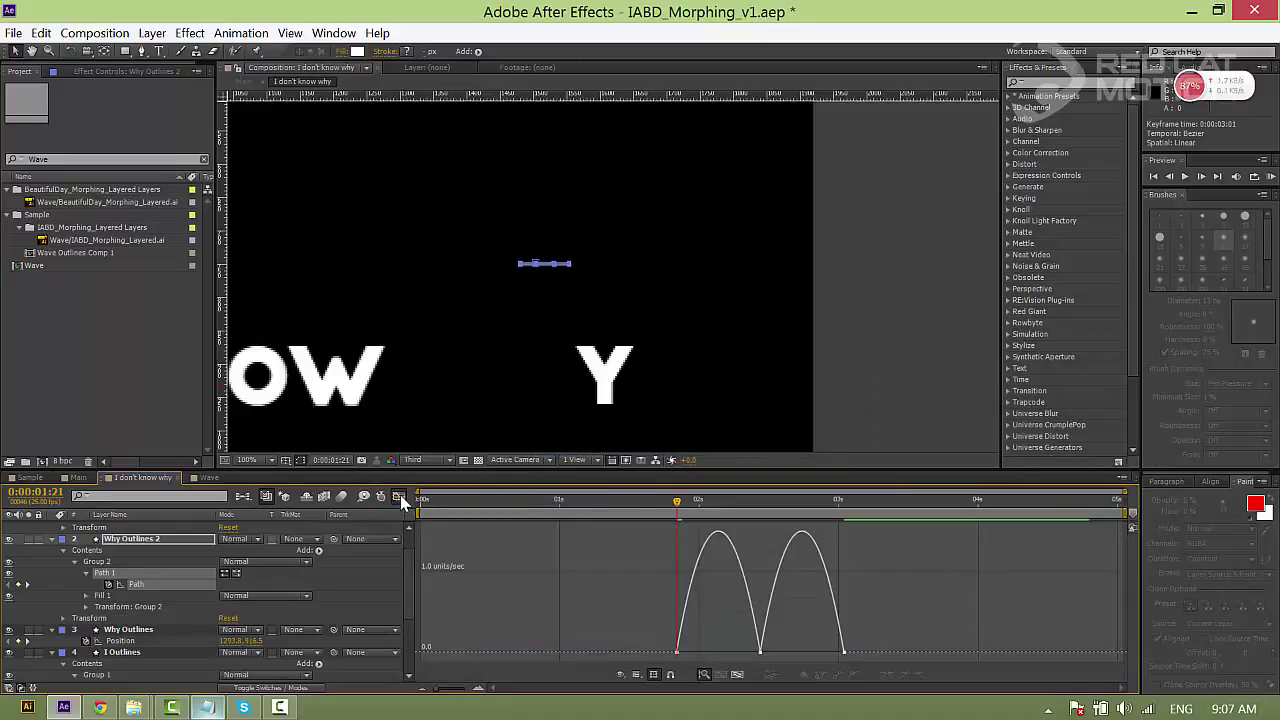
pyautogui.moveTo(862, 655); pyautogui.dragTo(724, 649)
pyautogui.moveTo(439, 688); pyautogui.dragTo(459, 690)
pyautogui.moveTo(940, 627); pyautogui.dragTo(962, 565)
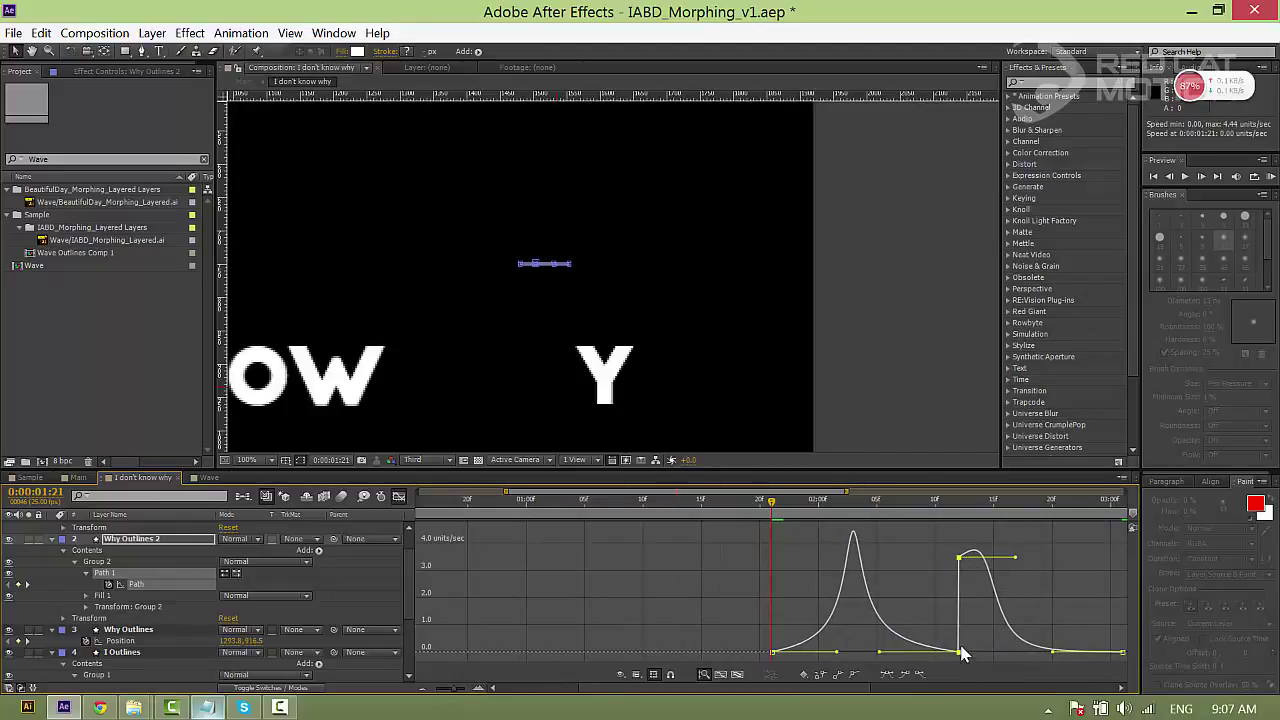
pyautogui.moveTo(959, 651); pyautogui.dragTo(960, 557)
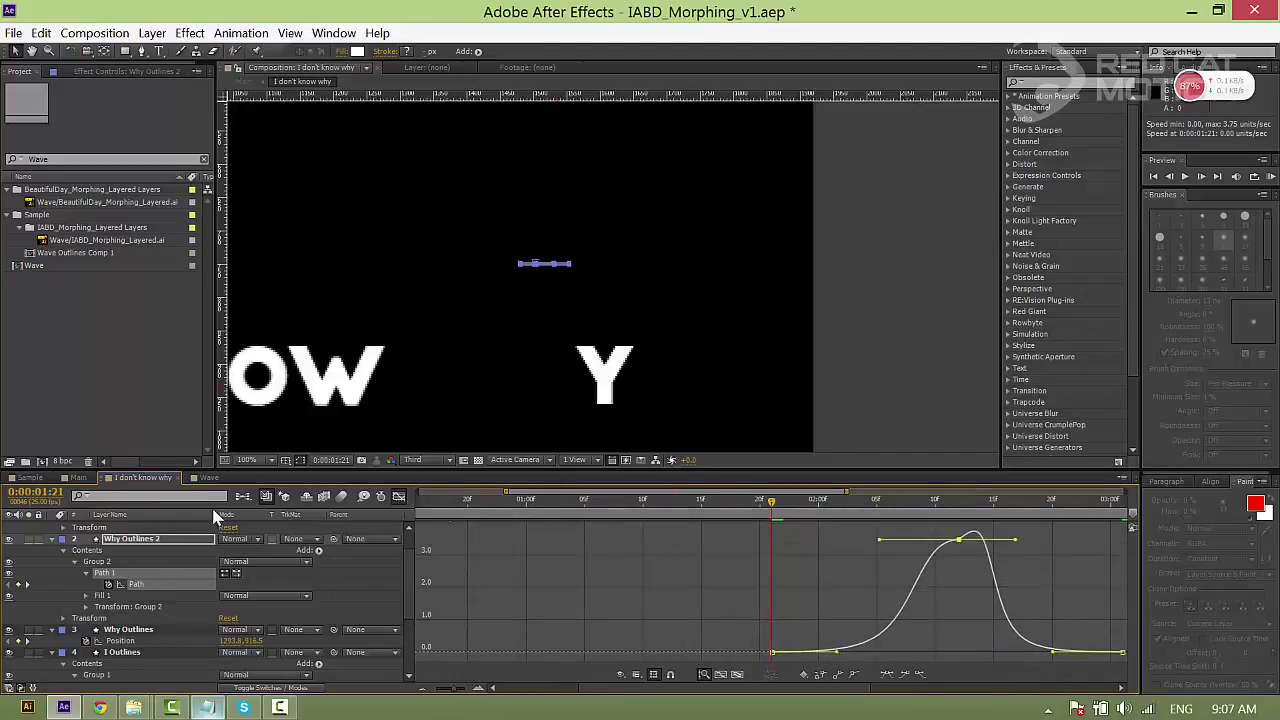
pyautogui.click(398, 497)
# - Preview the H animation and tighten its timing by moving the middle and last Path keyframes to about 0:00:02:07 and 0:00:02:18
pyautogui.moveTo(456, 688); pyautogui.dragTo(438, 688)
pyautogui.click(799, 568)
pyautogui.press('space')
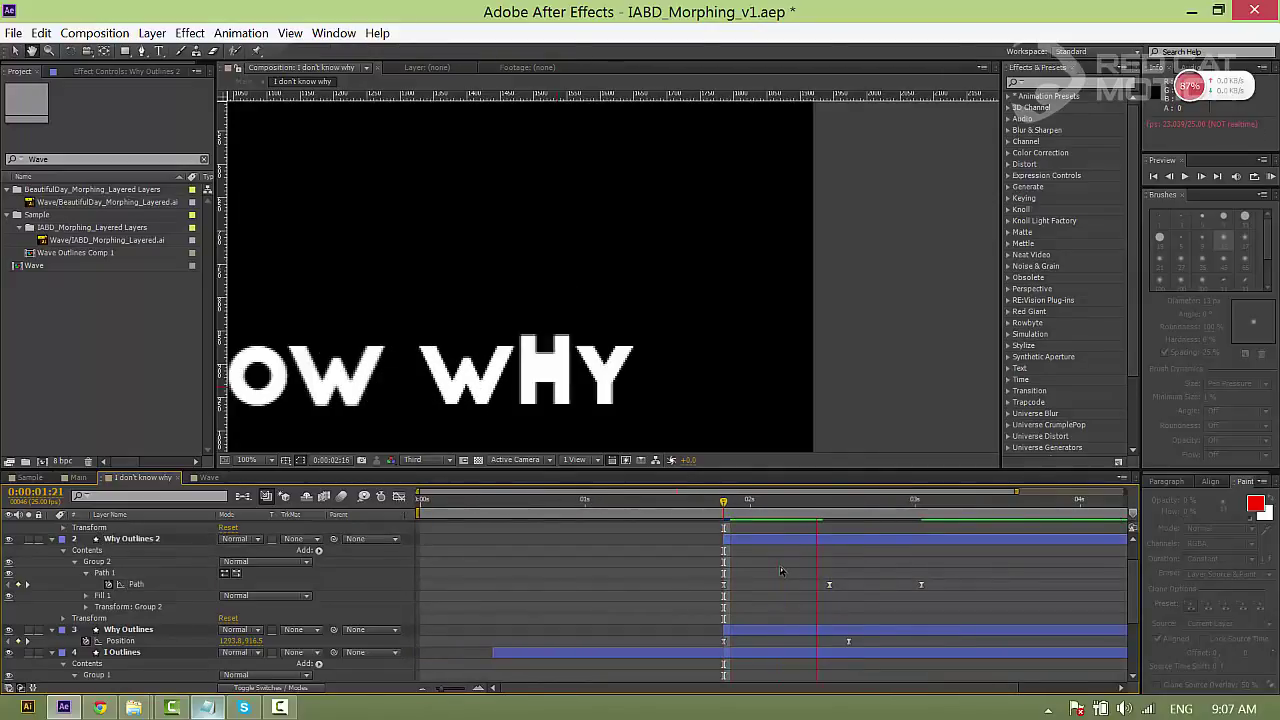
pyautogui.moveTo(829, 585); pyautogui.dragTo(796, 587)
pyautogui.click(925, 588)
pyautogui.moveTo(921, 585); pyautogui.dragTo(869, 587)
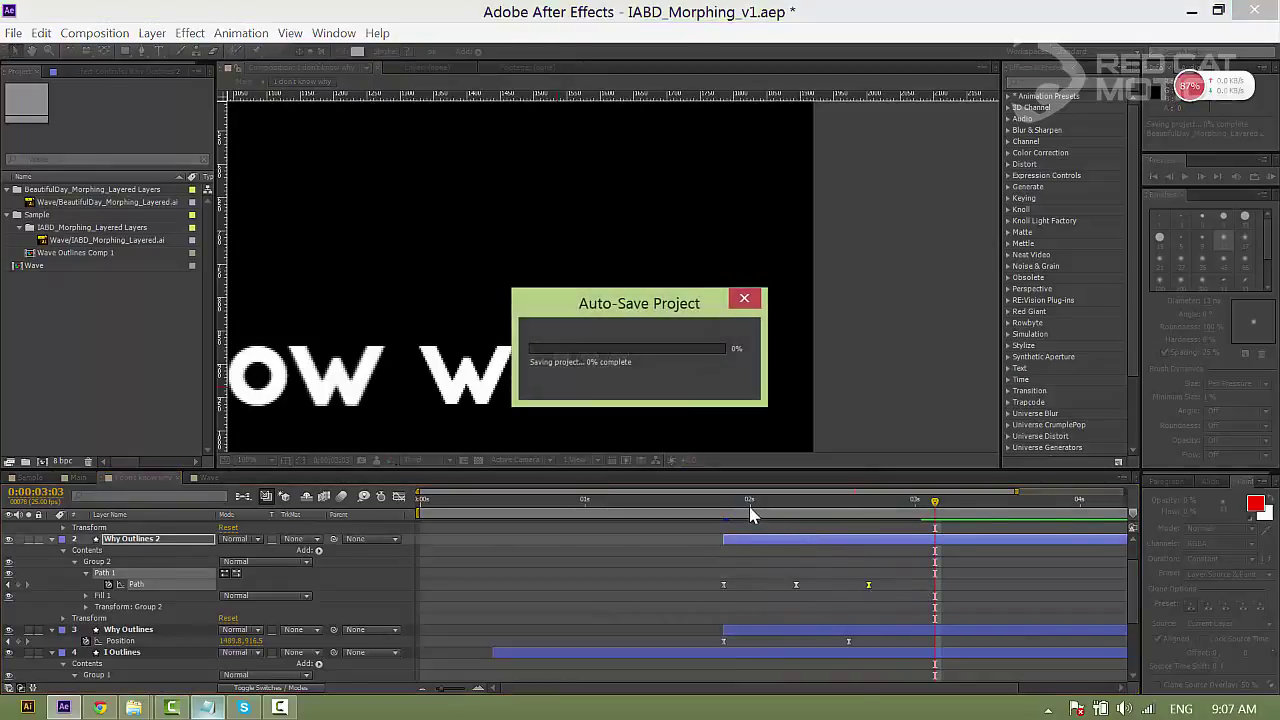
pyautogui.click(723, 508)
pyautogui.press('space')
pyautogui.press('space')
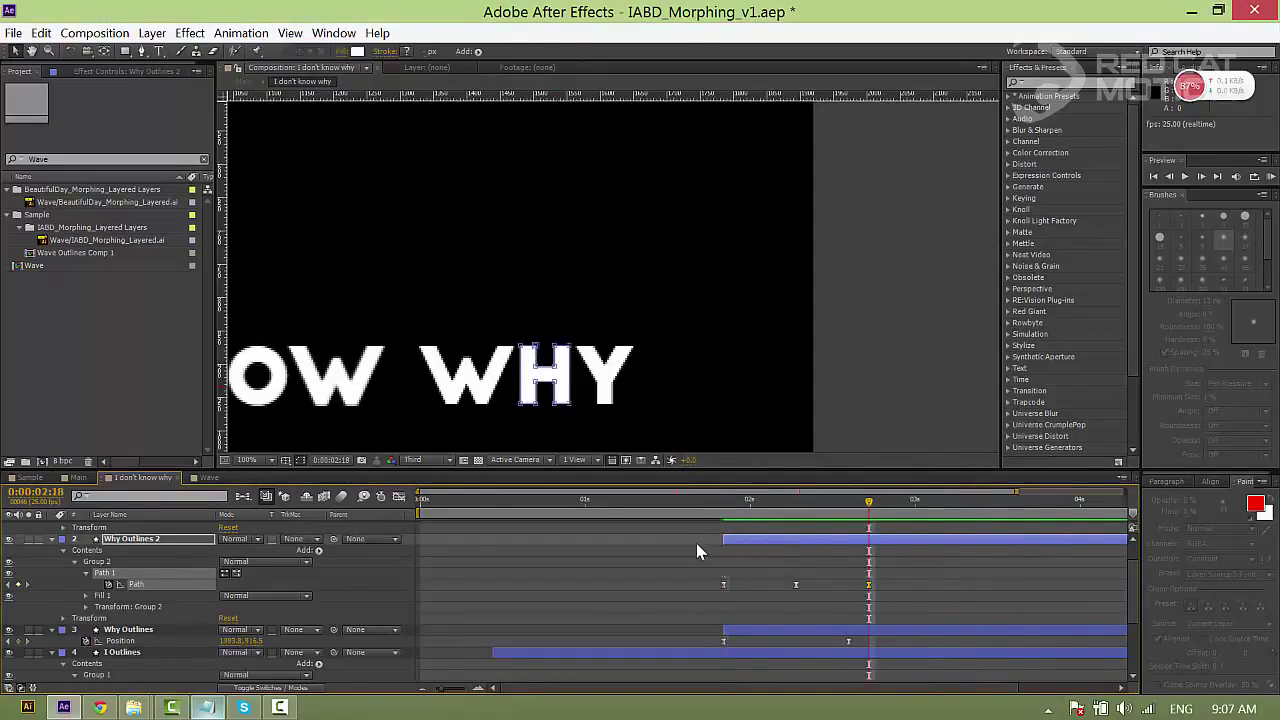
# - Trim the start of Why Outlines 3, the Y layer, to 0:00:01:21
pyautogui.click(766, 594)
pyautogui.moveTo(742, 610); pyautogui.dragTo(614, 619)
pyautogui.click(660, 642)
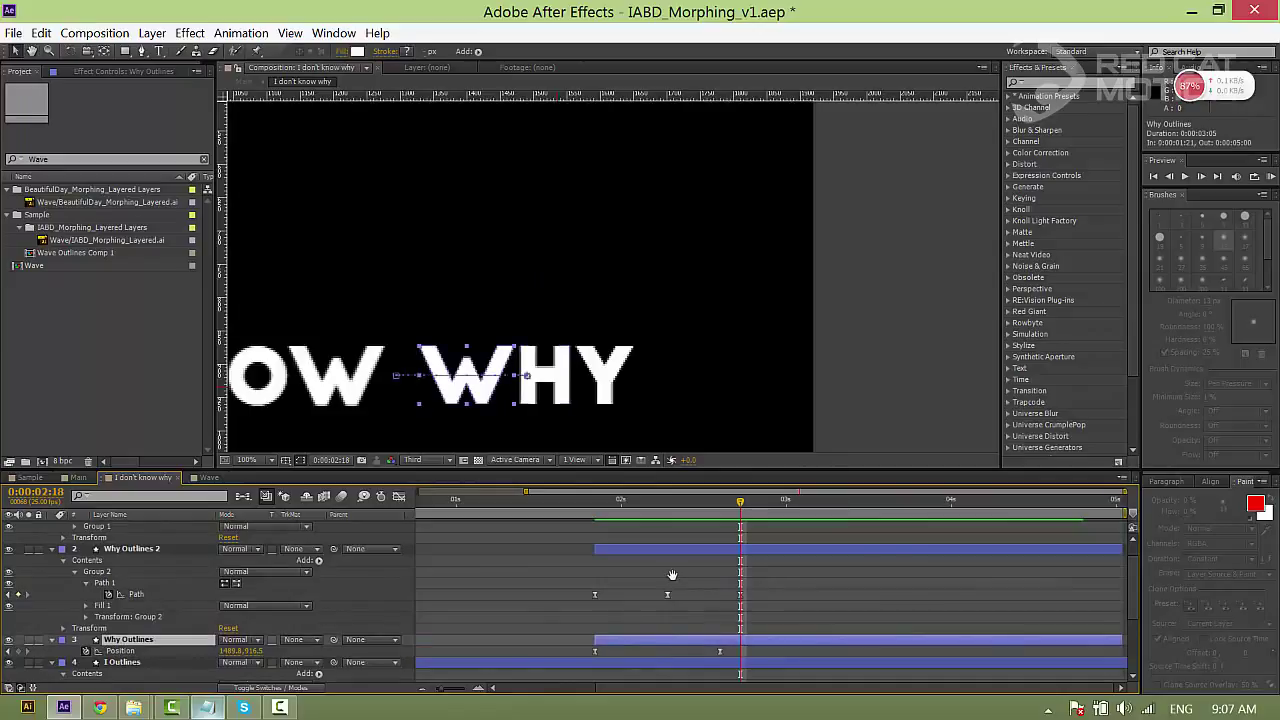
pyautogui.moveTo(671, 577); pyautogui.dragTo(678, 614)
pyautogui.click(642, 527)
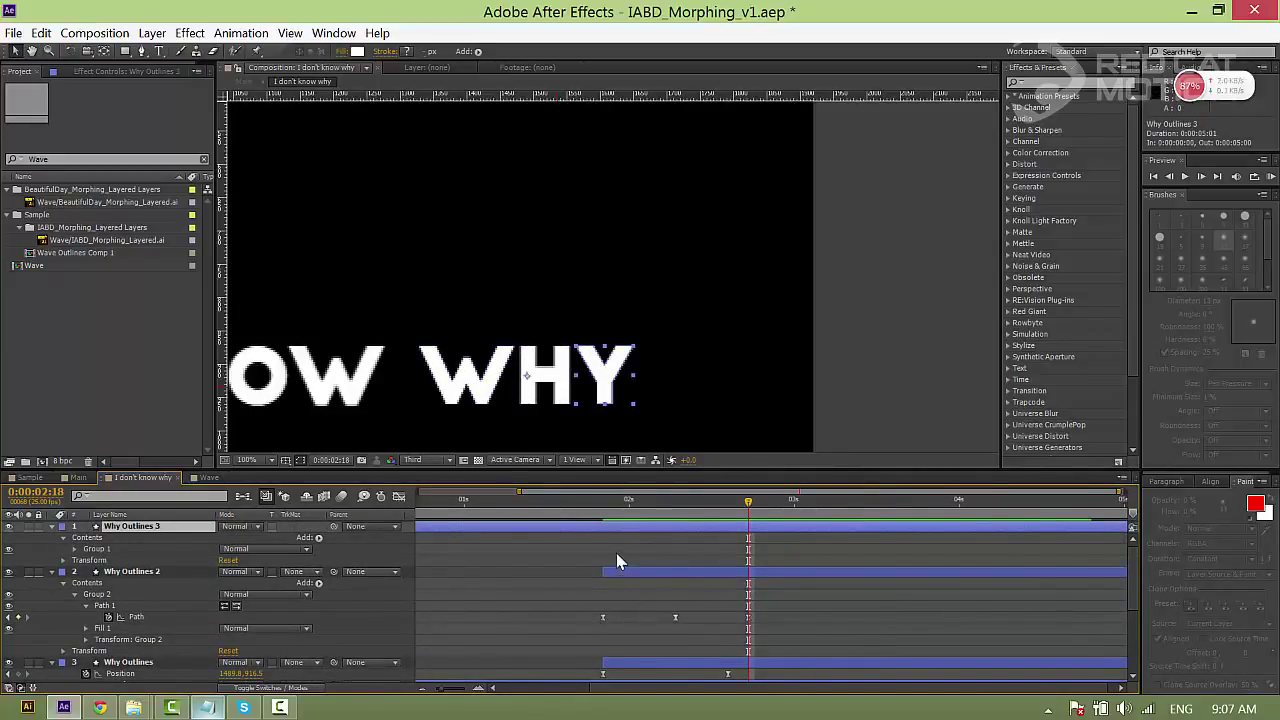
pyautogui.click(607, 499)
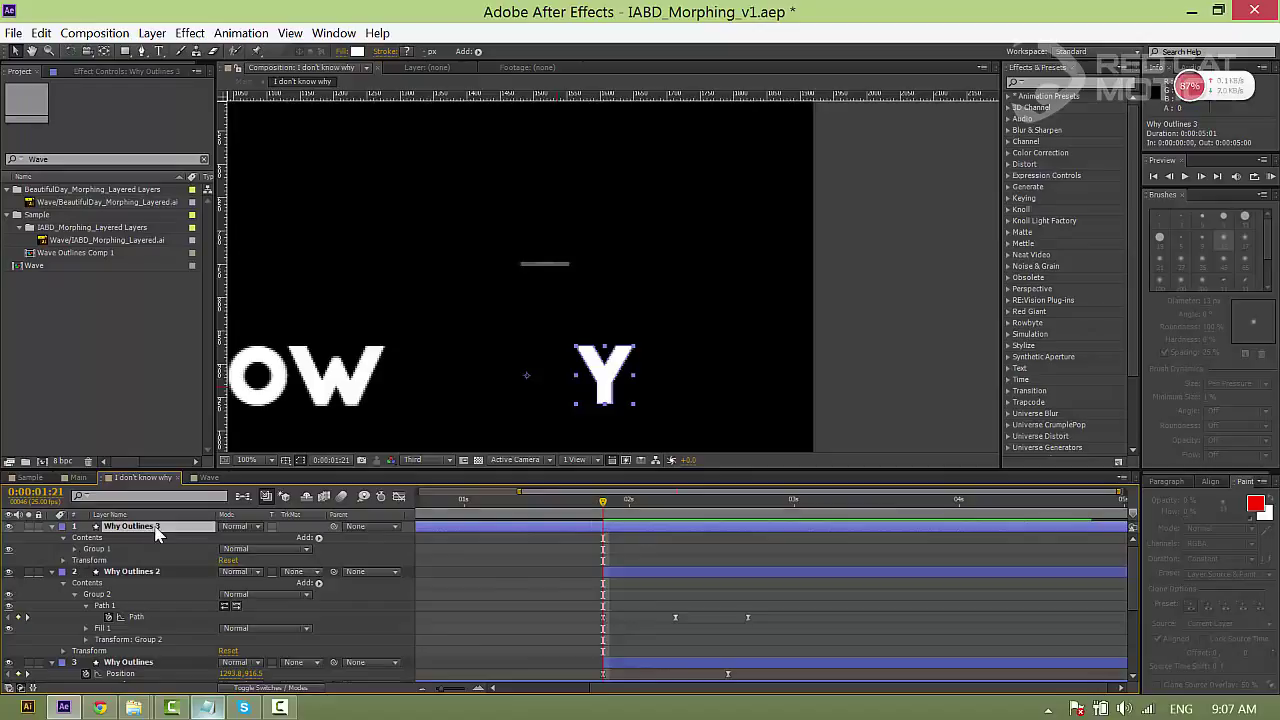
pyautogui.hotkey('alt', '[')
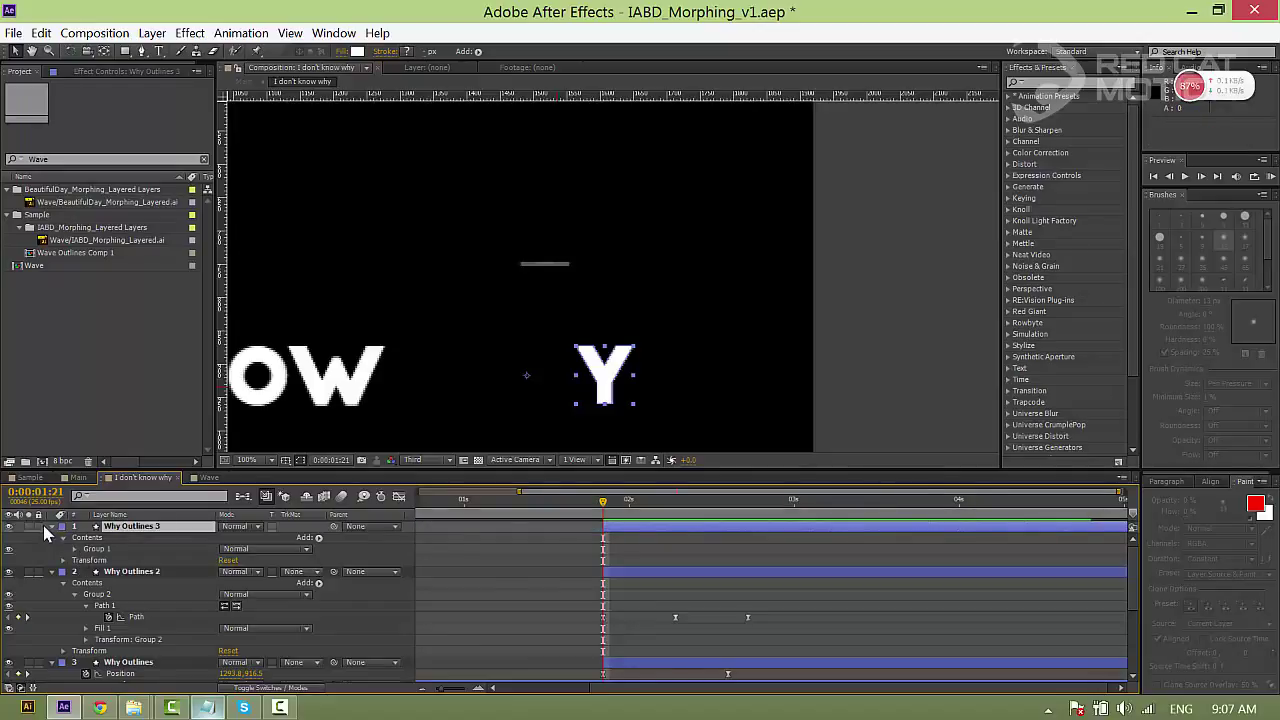
# - Animate Group 1's transform Position in Why Outlines 3 from 182.2, 43.7 at 0:00:01:21 to the Y's original place at 0:00:02:11
pyautogui.click(76, 550)
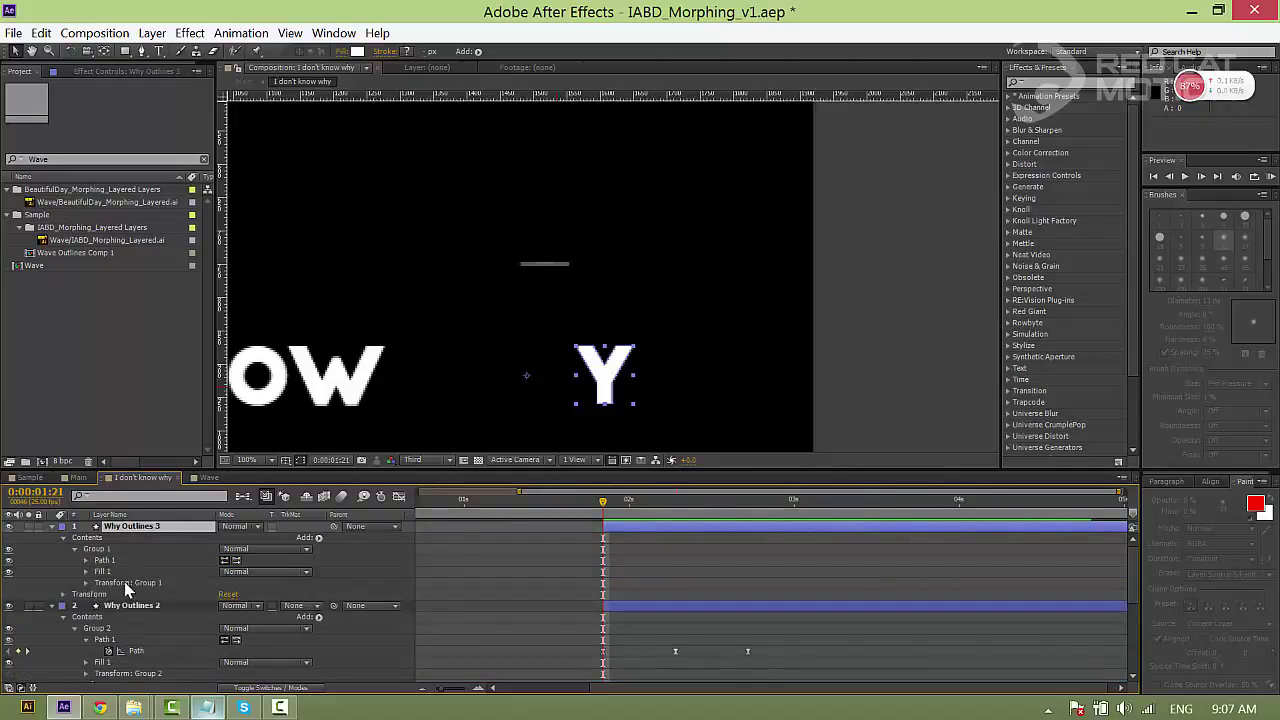
pyautogui.click(86, 583)
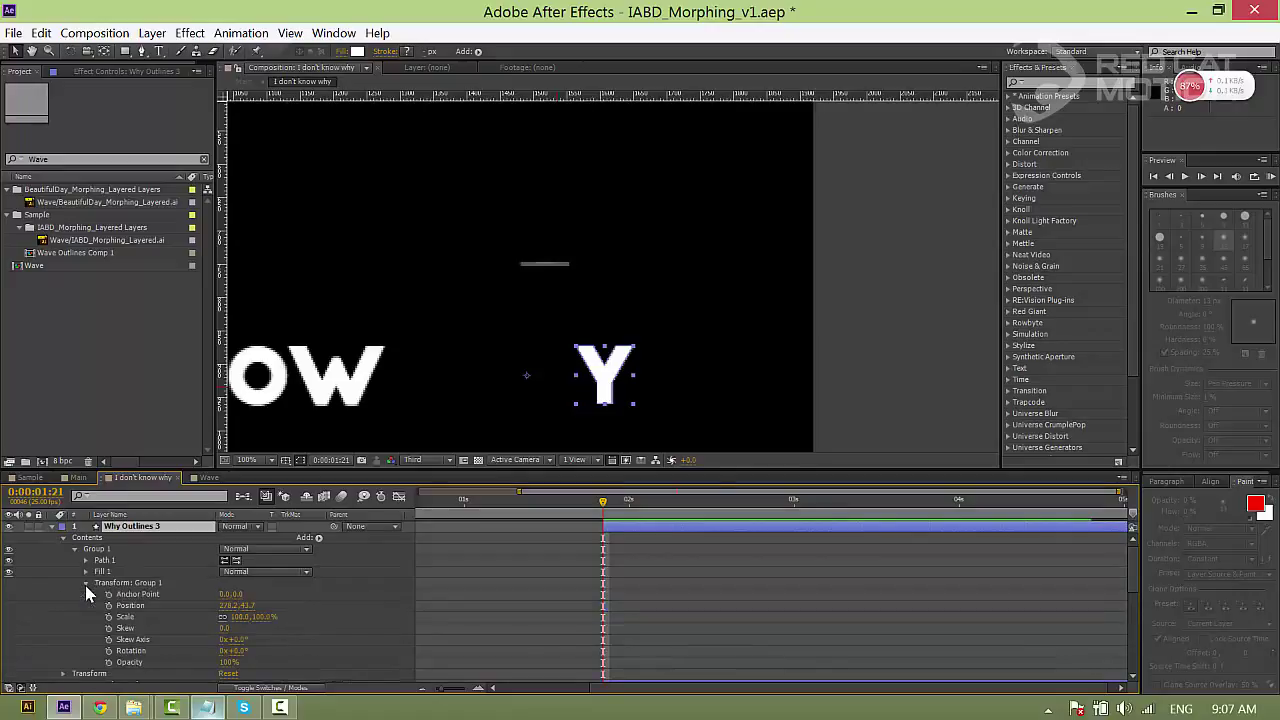
pyautogui.scroll(-1, 105, 590)
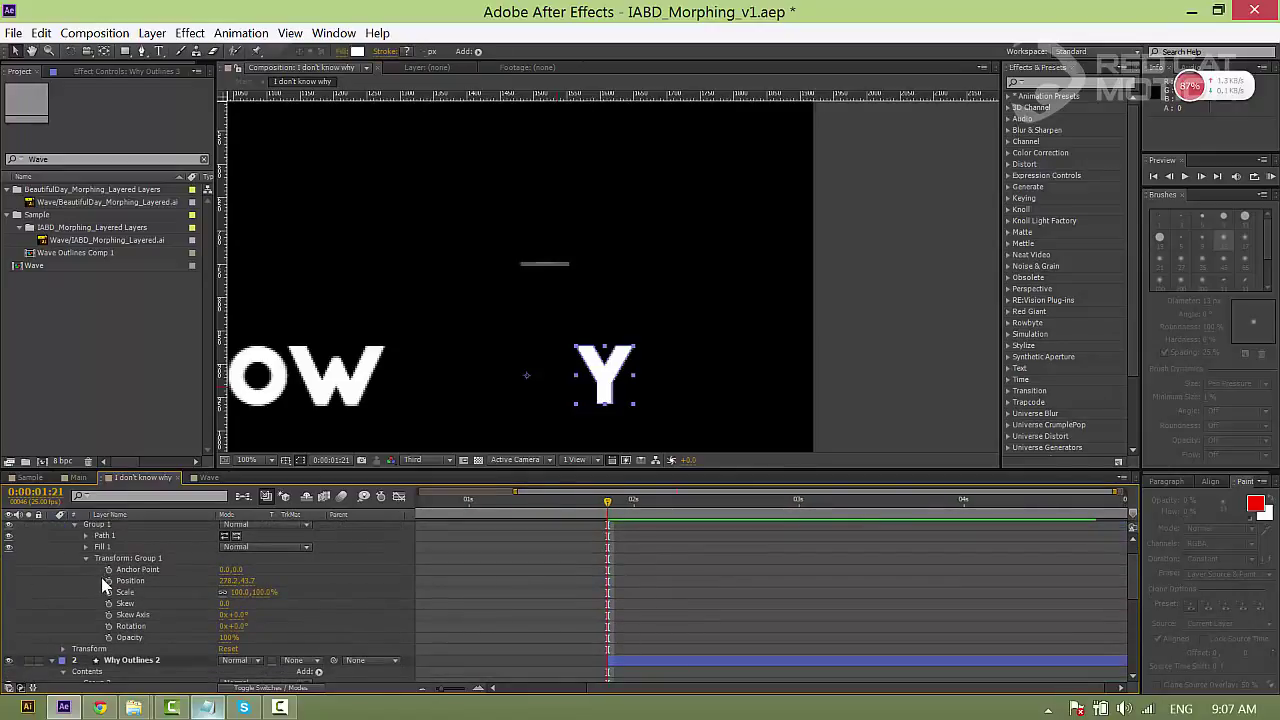
pyautogui.click(108, 581)
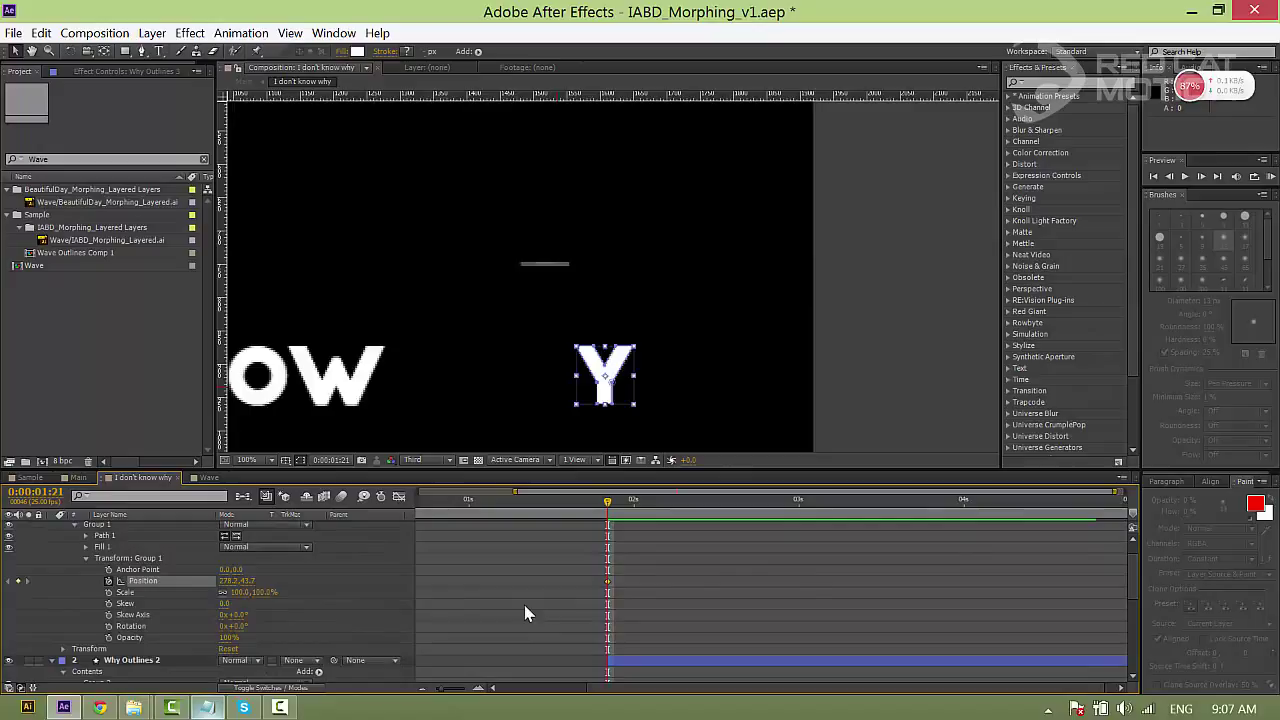
pyautogui.scroll(1, 129, 593)
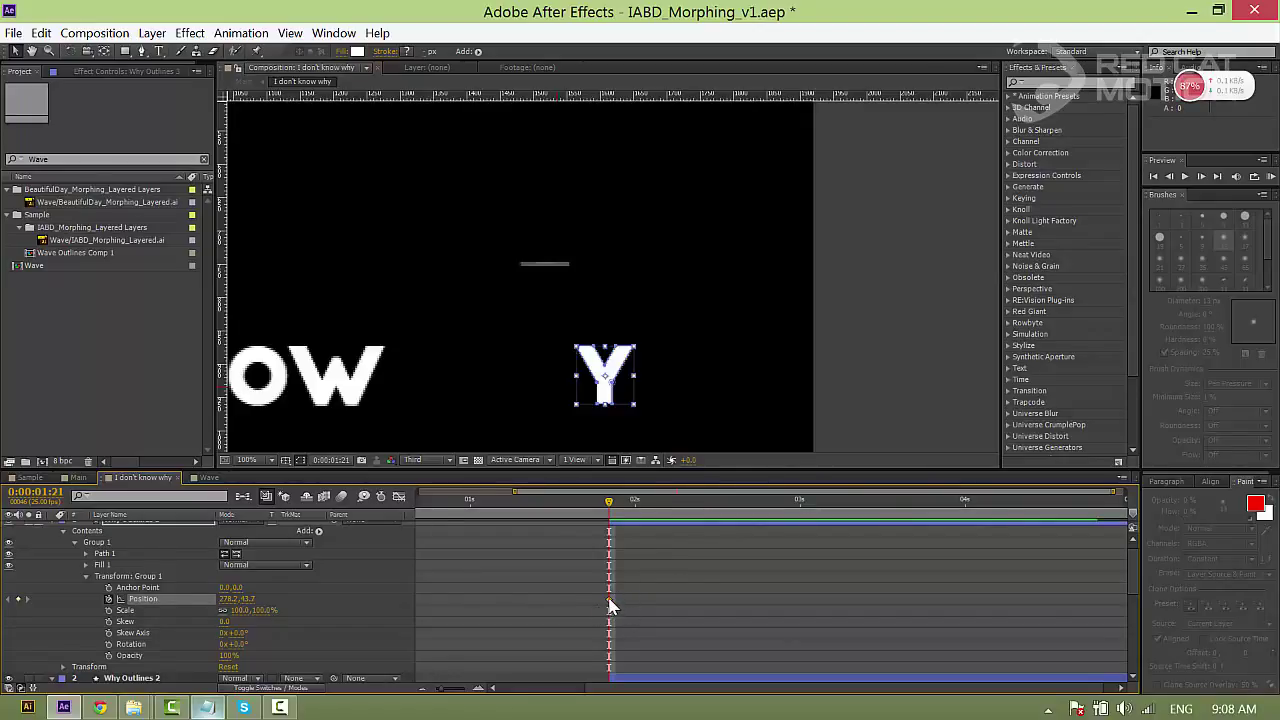
pyautogui.moveTo(609, 600); pyautogui.dragTo(707, 604)
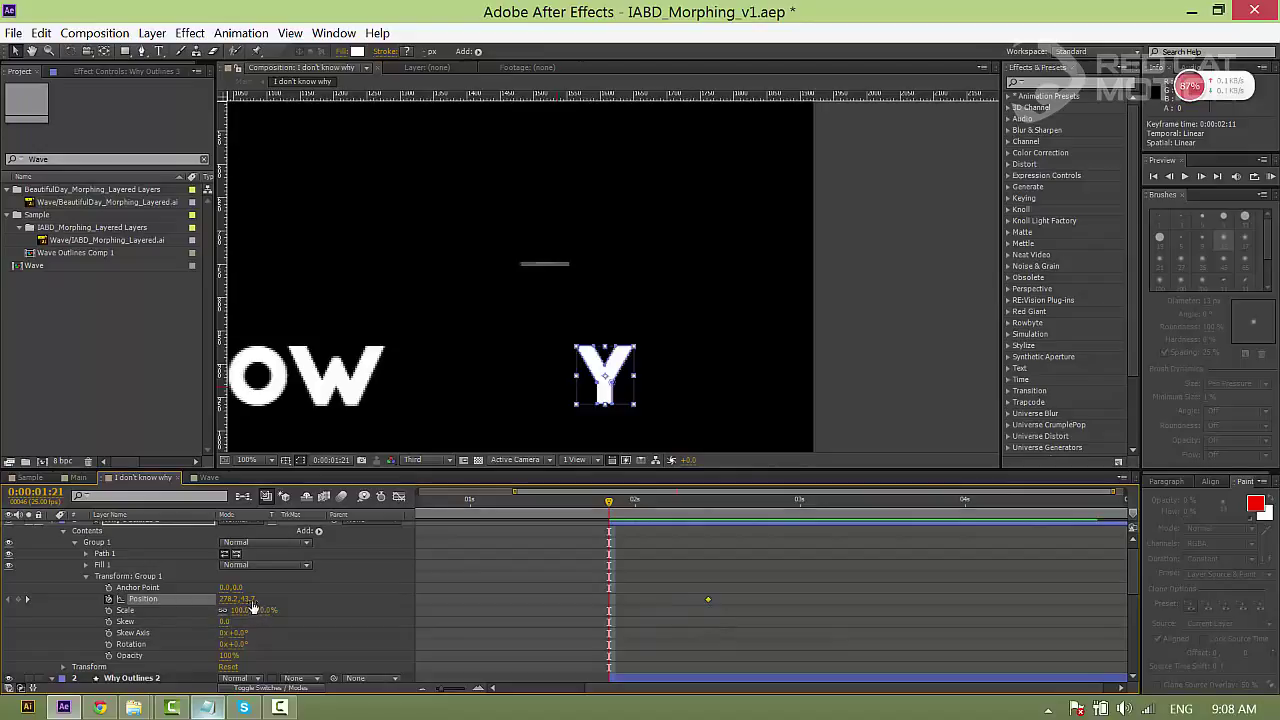
pyautogui.moveTo(226, 600); pyautogui.dragTo(162, 600)
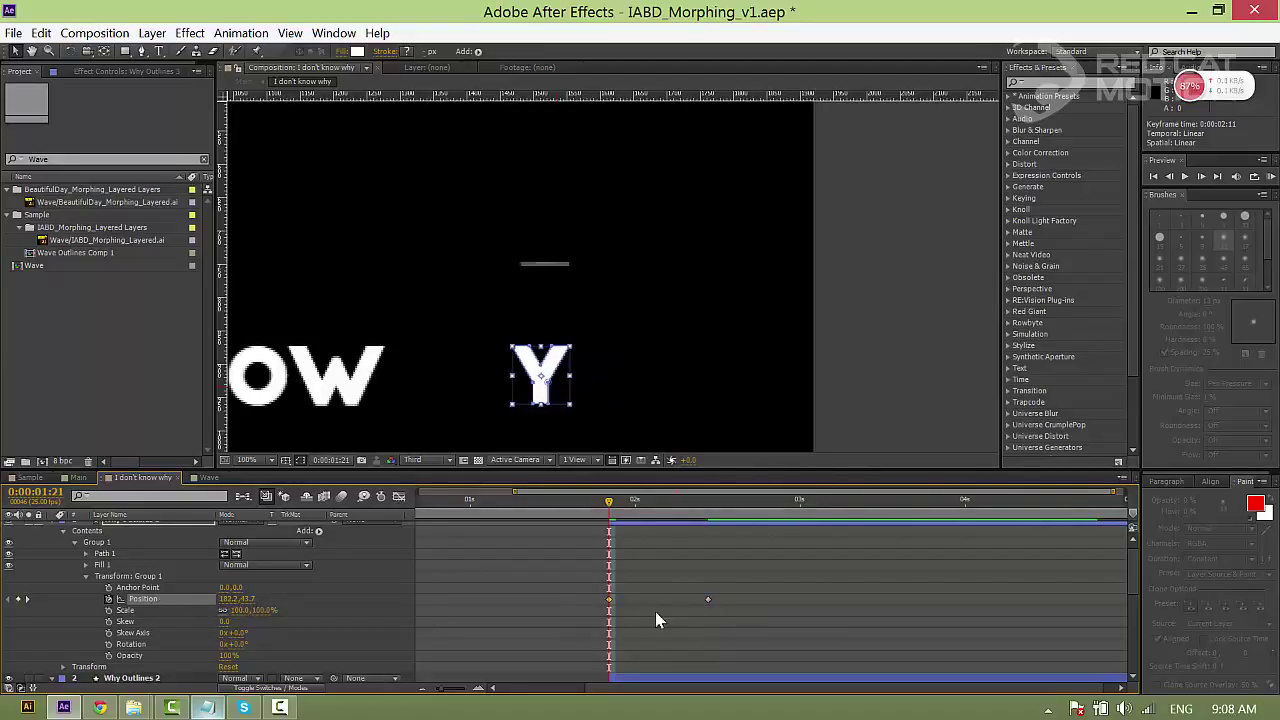
# - Apply Easy Ease to the Y's Position keyframes, lengthen their ease in the speed graph for a sharper peak, and preview the motion
pyautogui.rightClick(708, 599)
pyautogui.moveTo(840, 596)
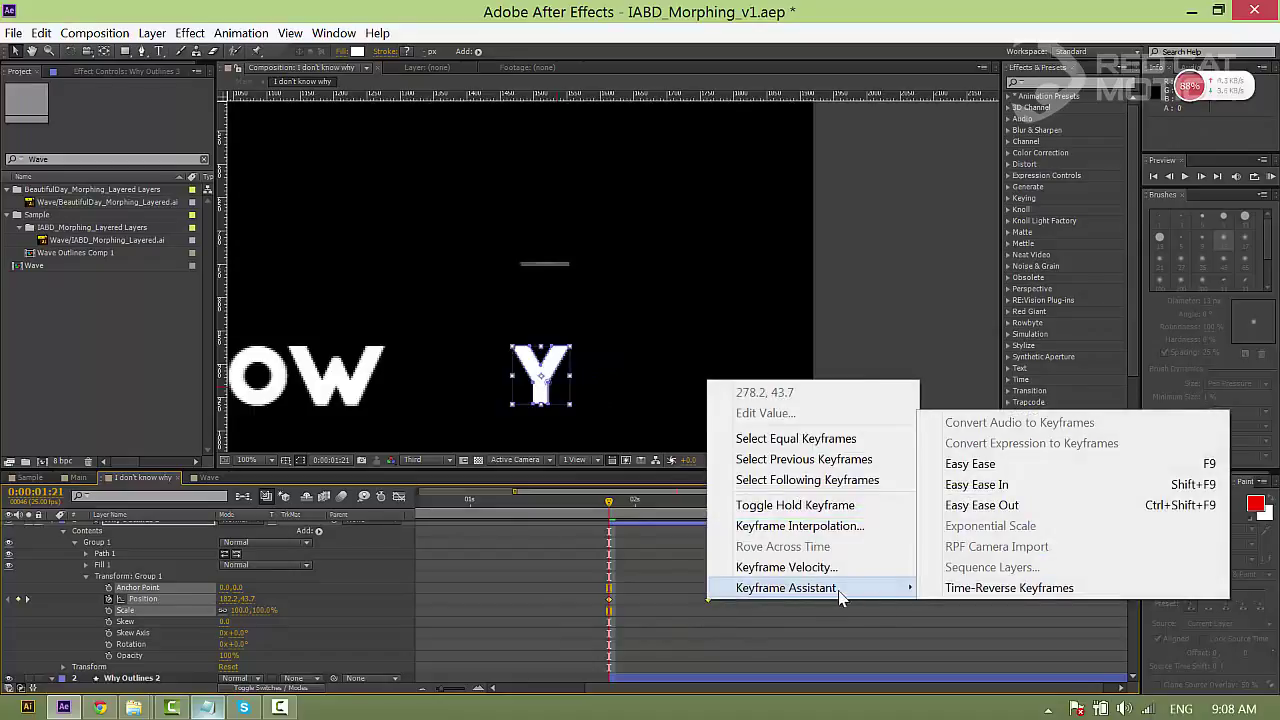
pyautogui.click(975, 464)
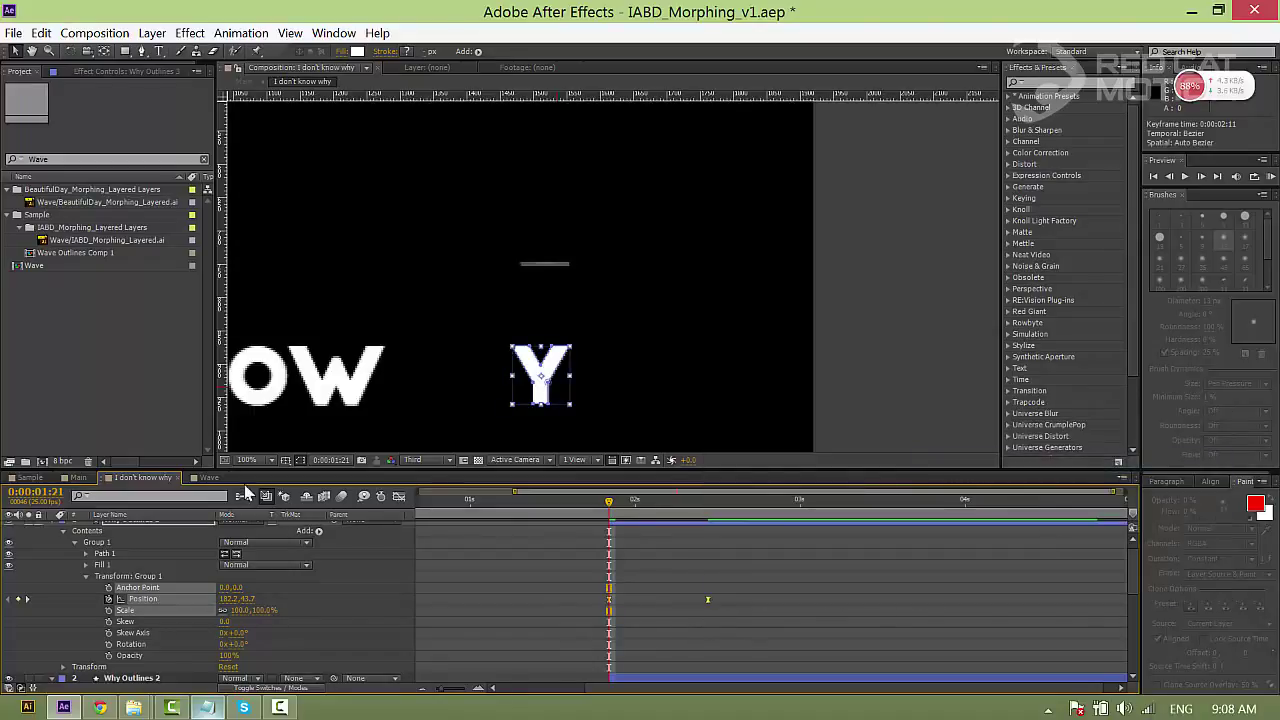
pyautogui.click(399, 497)
pyautogui.moveTo(591, 636); pyautogui.dragTo(751, 660)
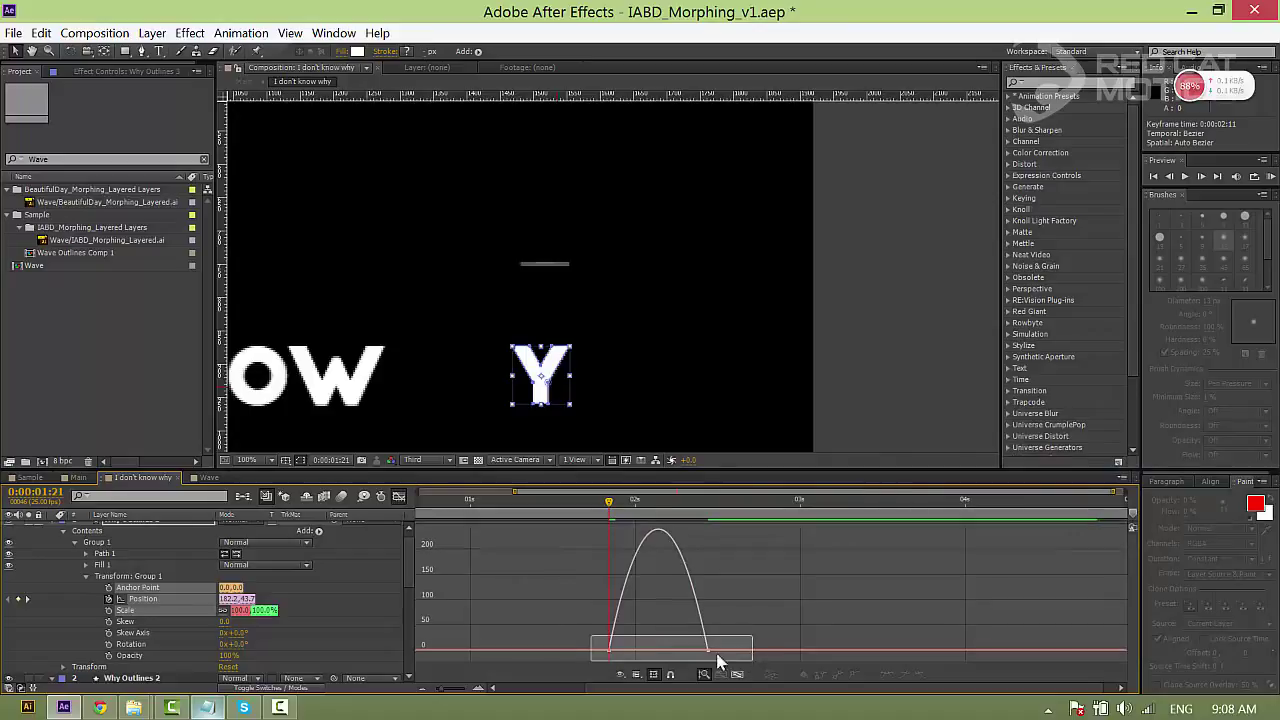
pyautogui.moveTo(633, 648); pyautogui.dragTo(677, 649)
pyautogui.click(397, 498)
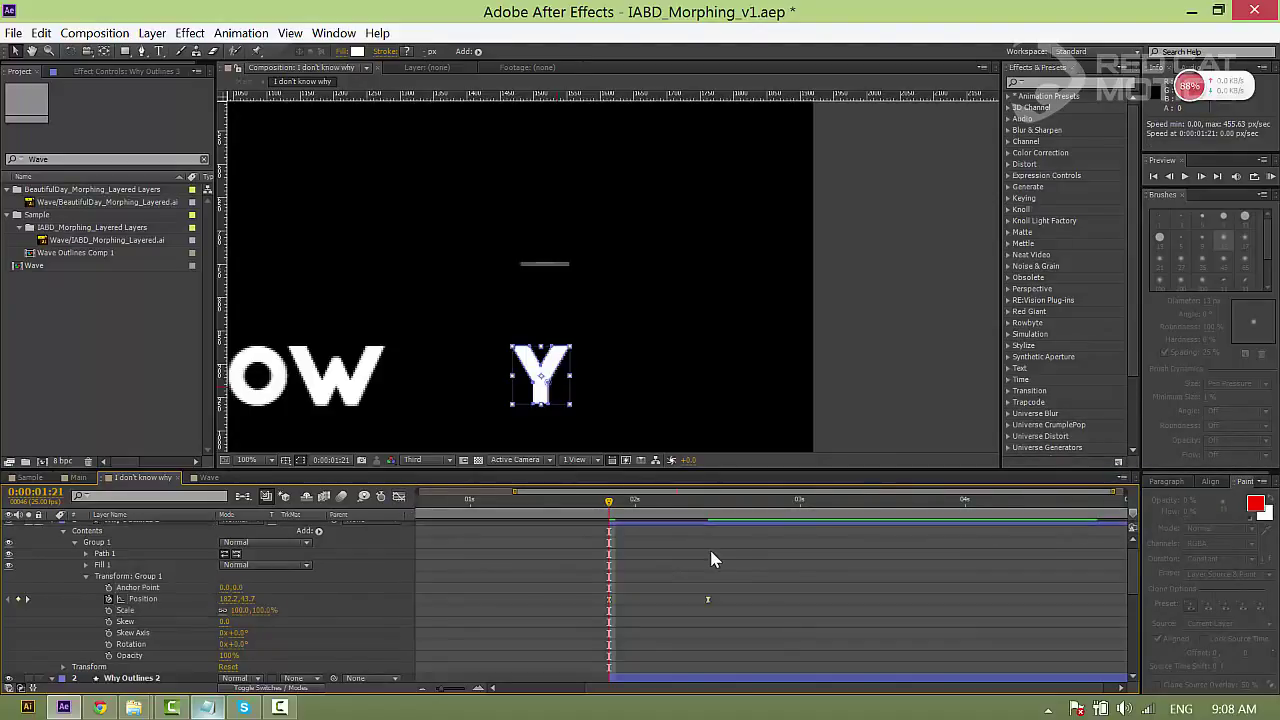
pyautogui.press('space')
pyautogui.click(708, 502)
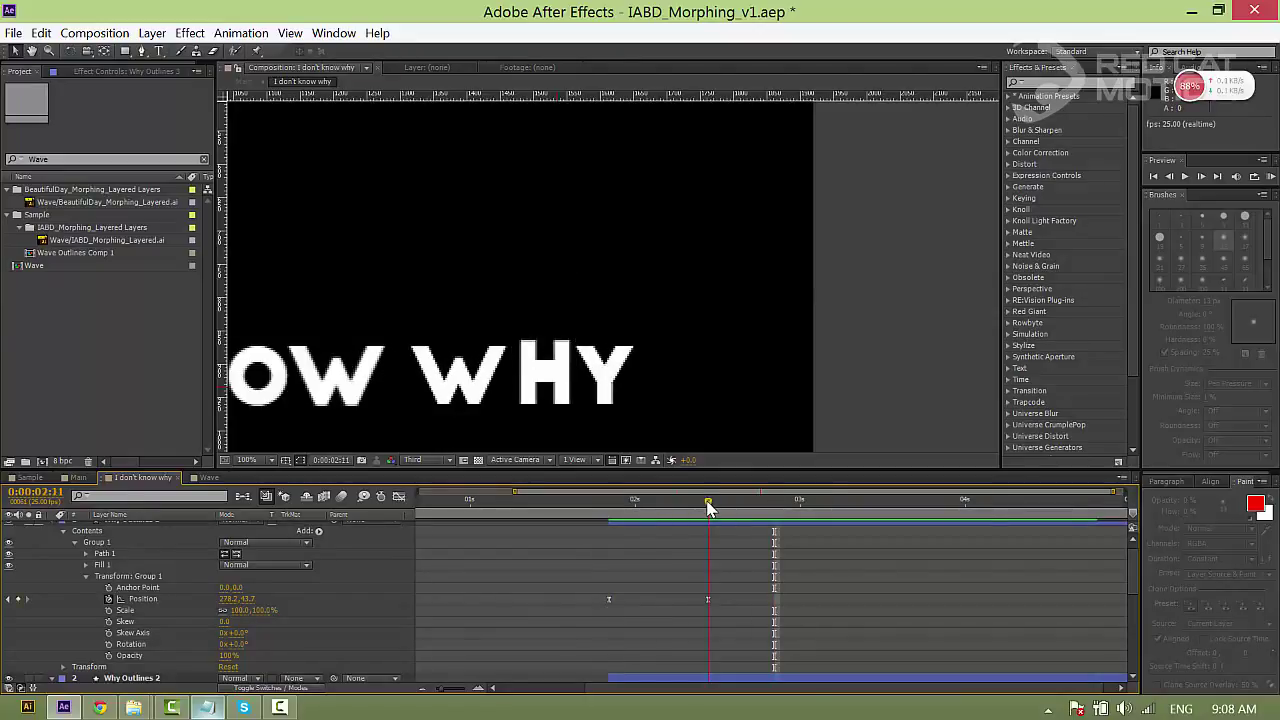
# - Add a new mask around the Y on Why Outlines 3 at 0:00:02:11, with the letter in its original place
pyautogui.scroll(1, 736, 578)
pyautogui.click(695, 527)
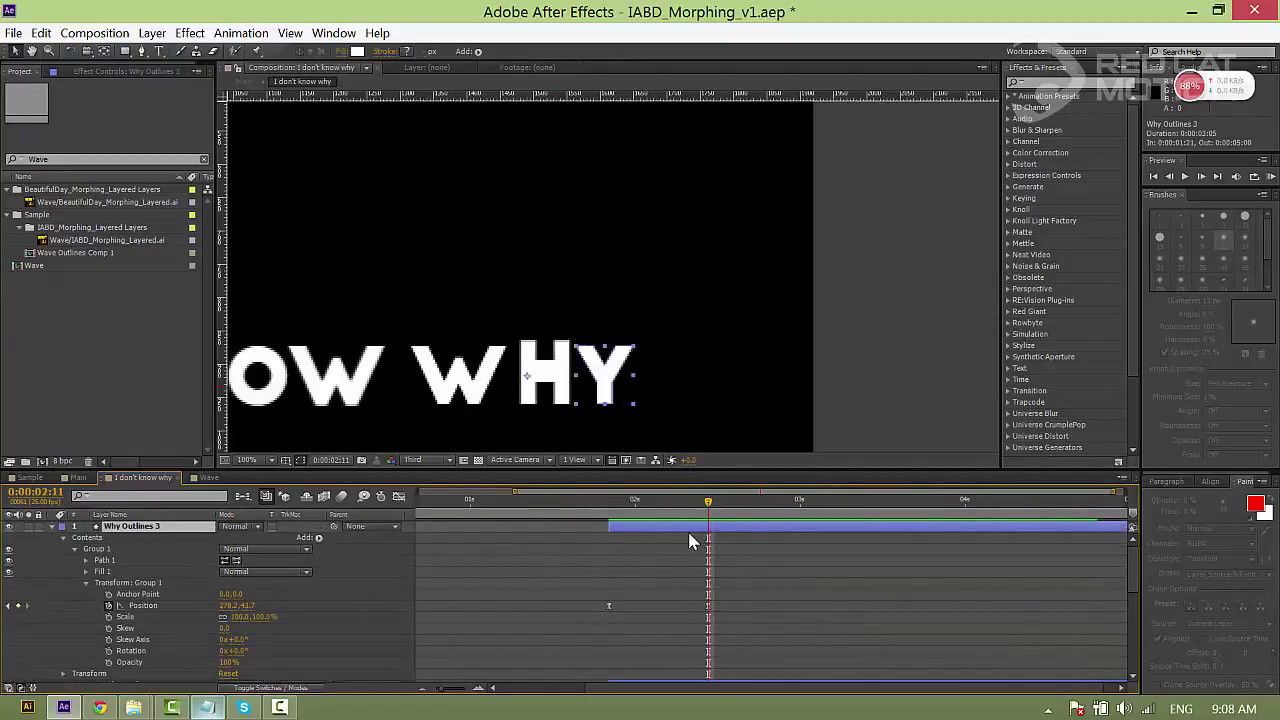
pyautogui.rightClick(637, 526)
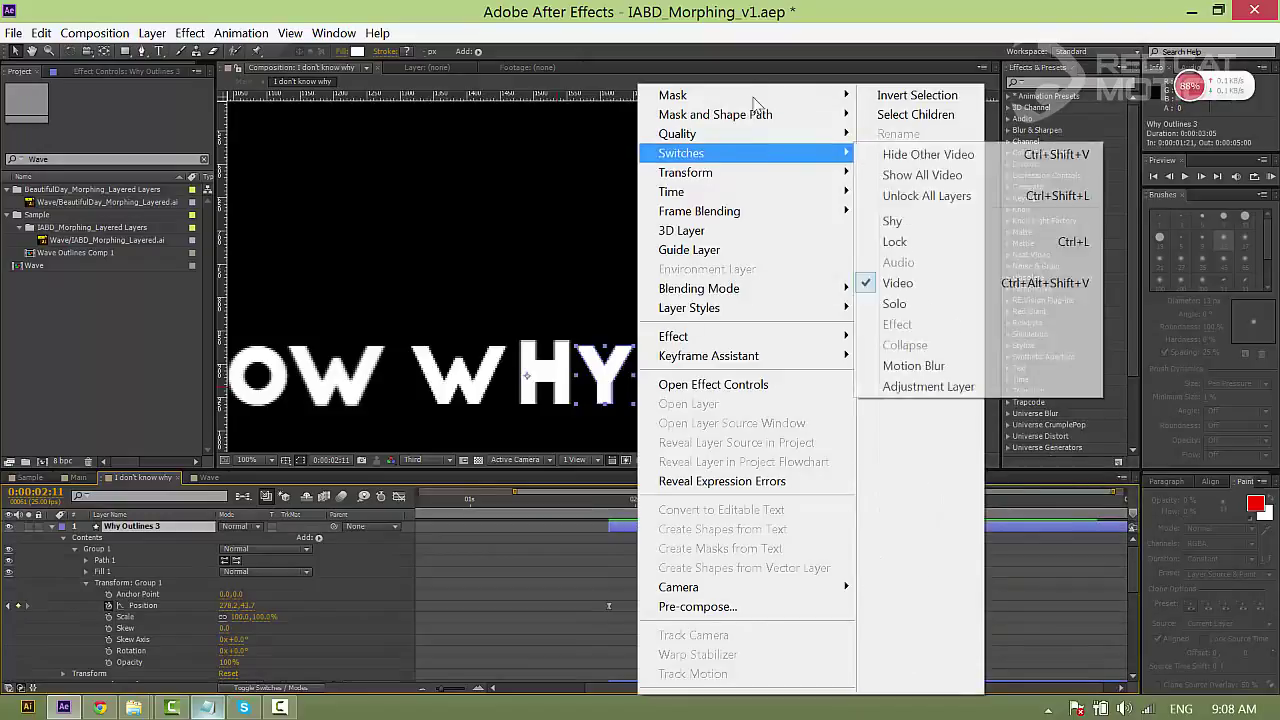
pyautogui.moveTo(738, 97)
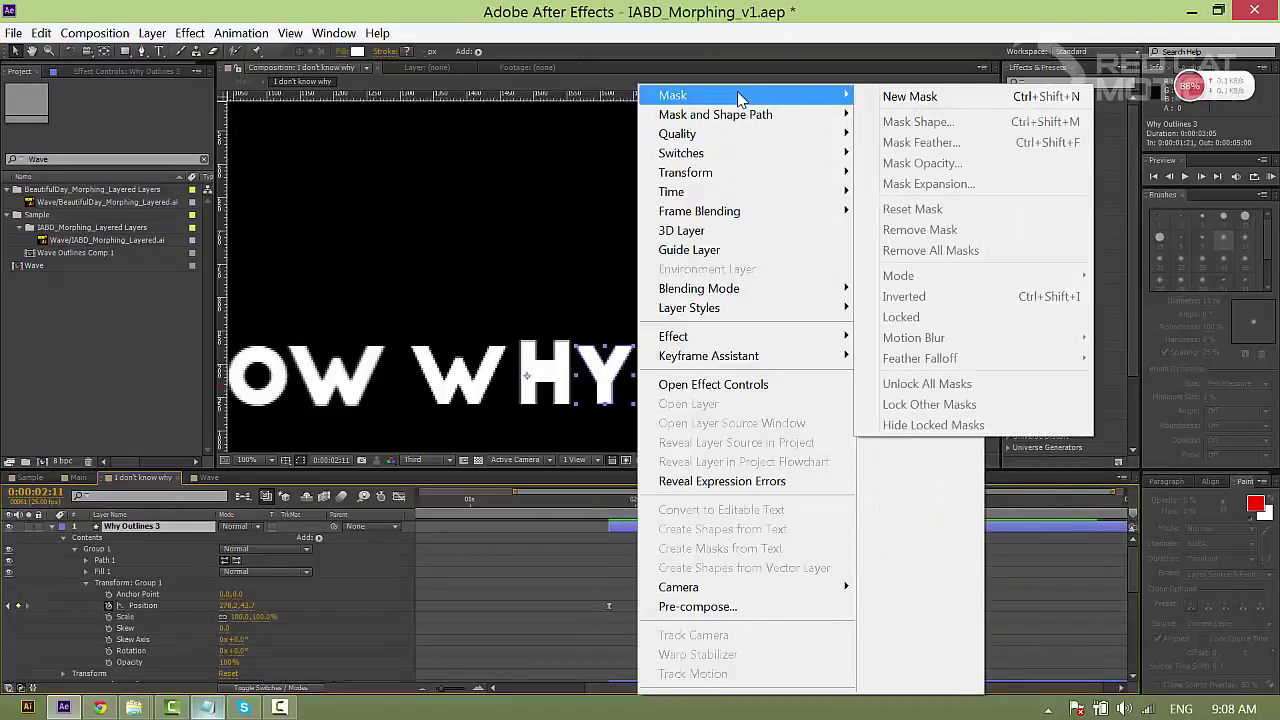
pyautogui.click(910, 97)
pyautogui.moveTo(712, 510); pyautogui.dragTo(610, 545)
pyautogui.click(628, 556)
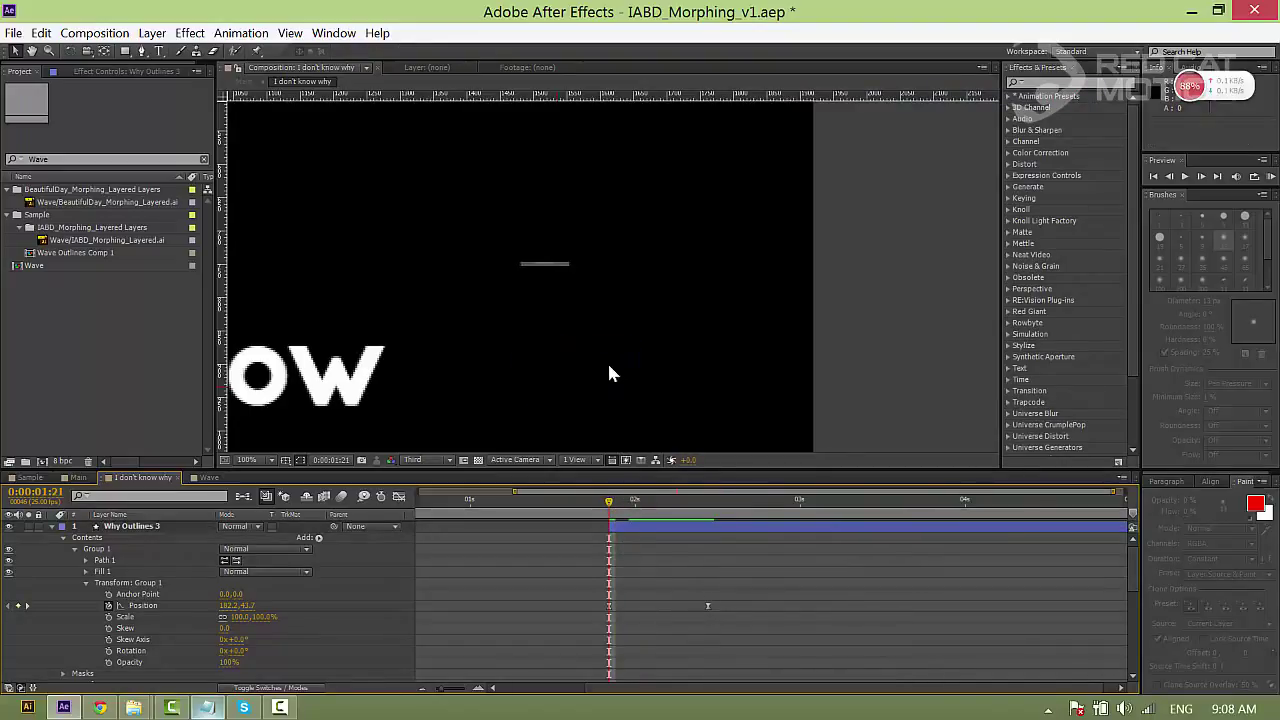
# - Preview the masked Y reveal and move the mask's two left vertices slightly outward at 0:00:02:11
pyautogui.press('space')
pyautogui.press('space')
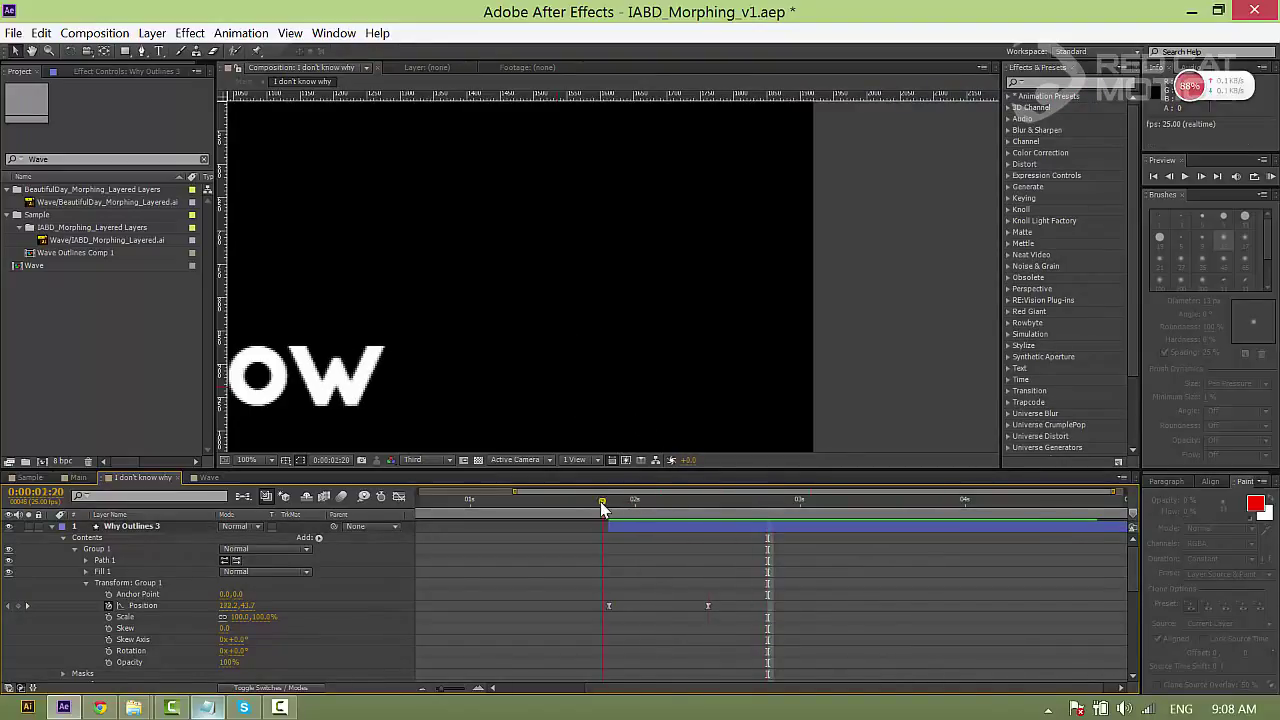
pyautogui.press('space')
pyautogui.press('space')
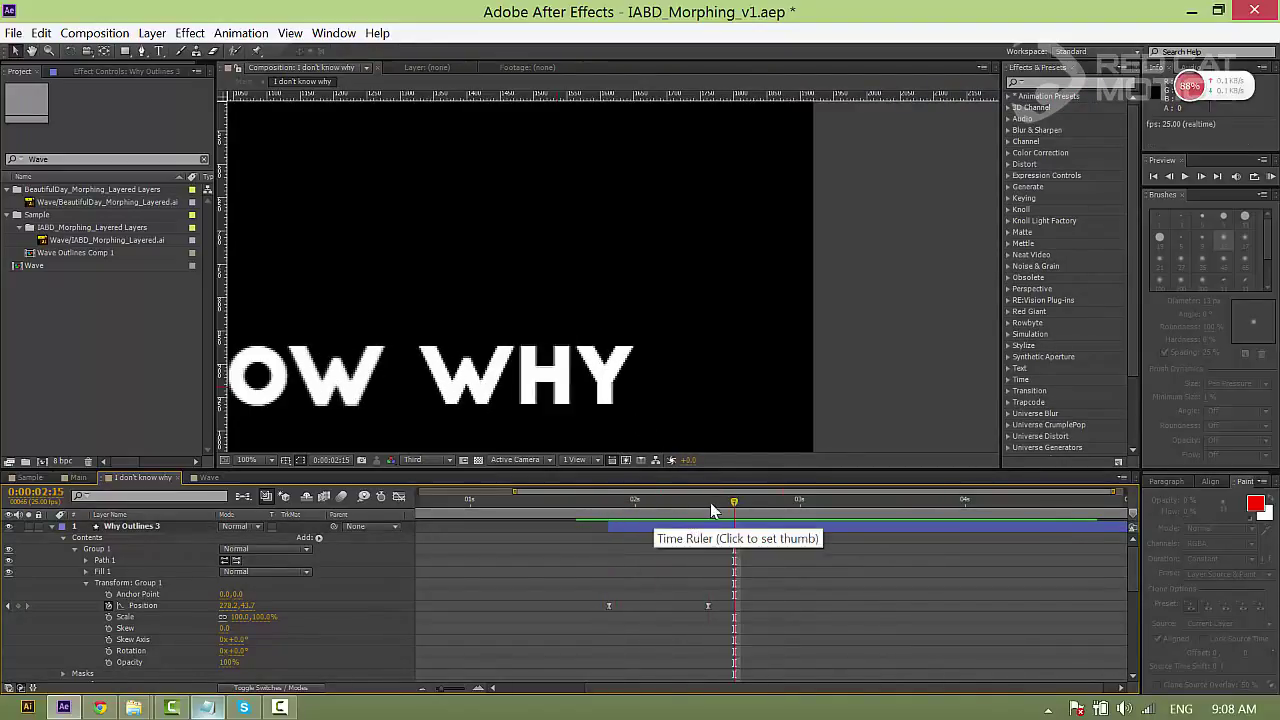
pyautogui.click(711, 510)
pyautogui.click(711, 532)
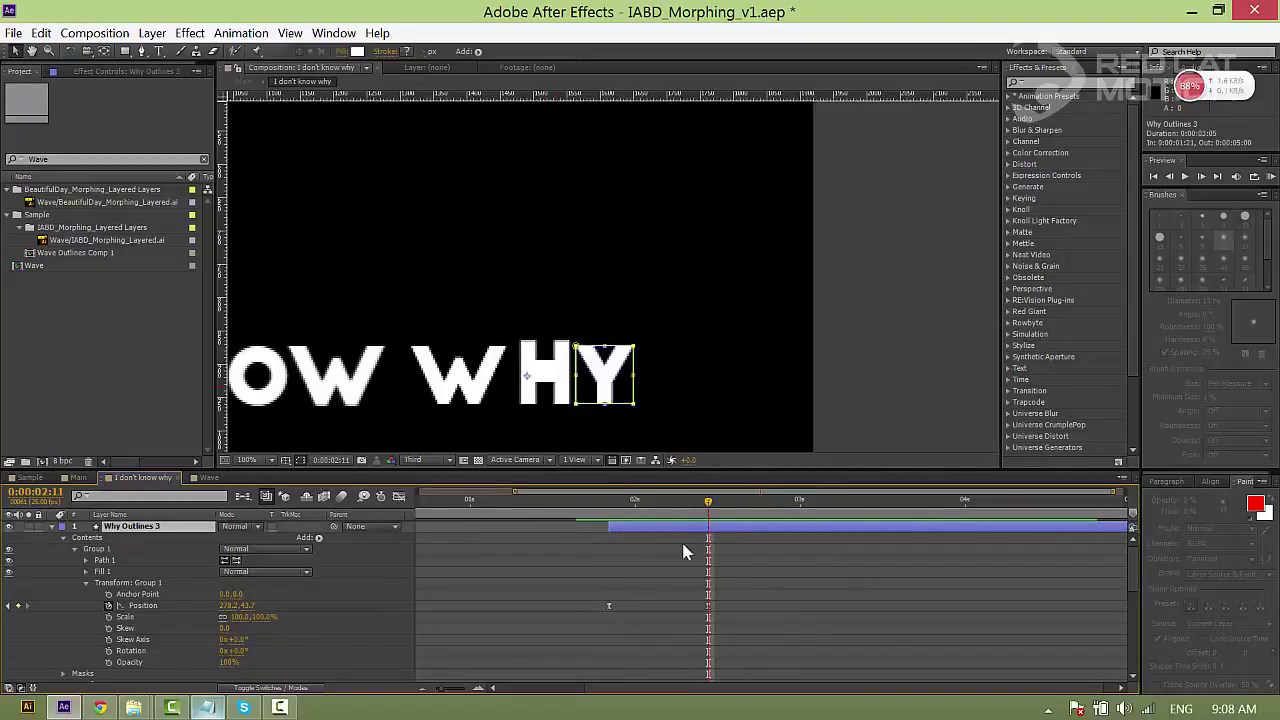
pyautogui.click(577, 346)
pyautogui.keyDown('shift'); pyautogui.click(577, 404); pyautogui.keyUp('shift')
pyautogui.moveTo(578, 405); pyautogui.dragTo(568, 406)
pyautogui.press('j')
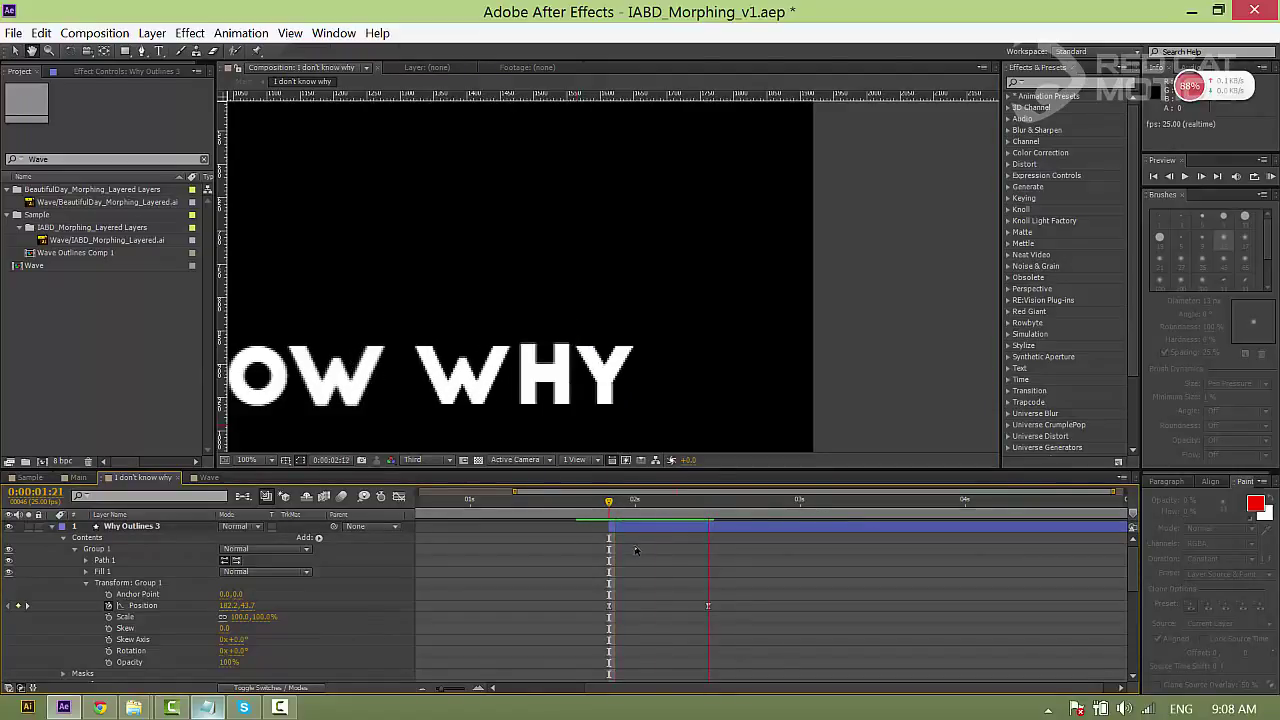
pyautogui.press('space')
# - Collapse the expanded properties of all layers in the composition and clear the selection
pyautogui.hotkey('ctrl', 'a')
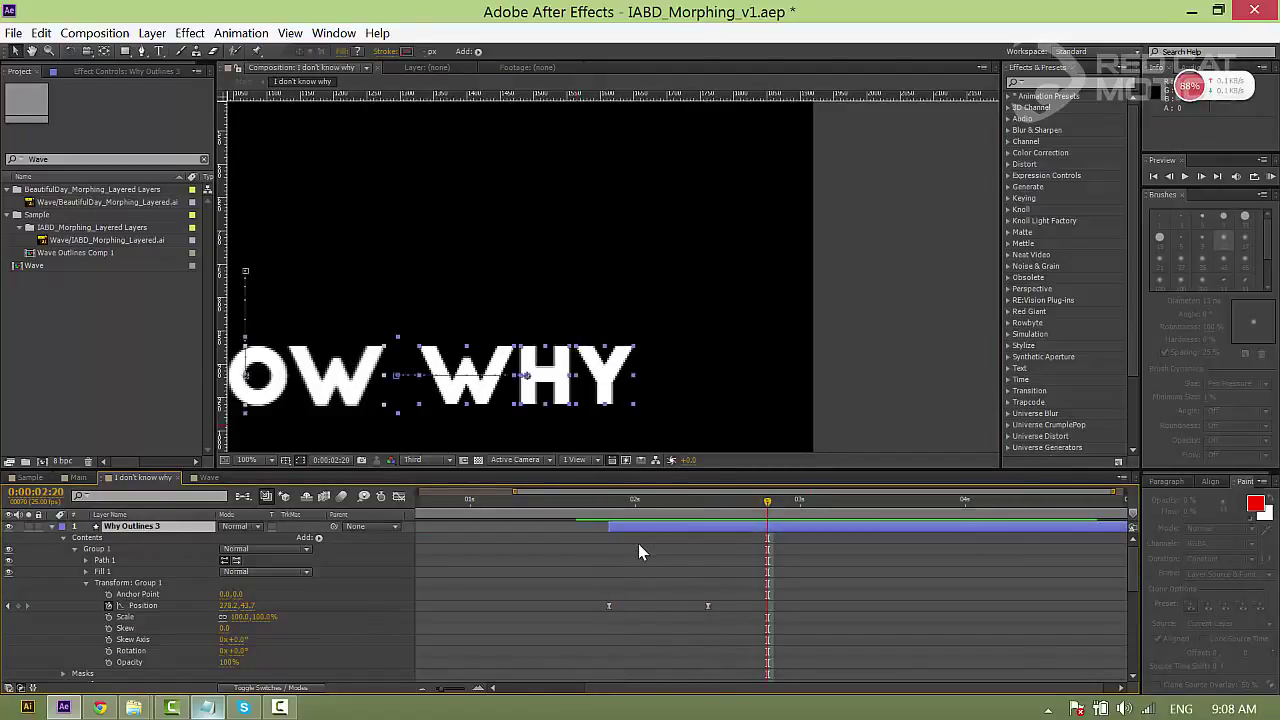
pyautogui.press('u')
pyautogui.press('u')
pyautogui.click(592, 539)
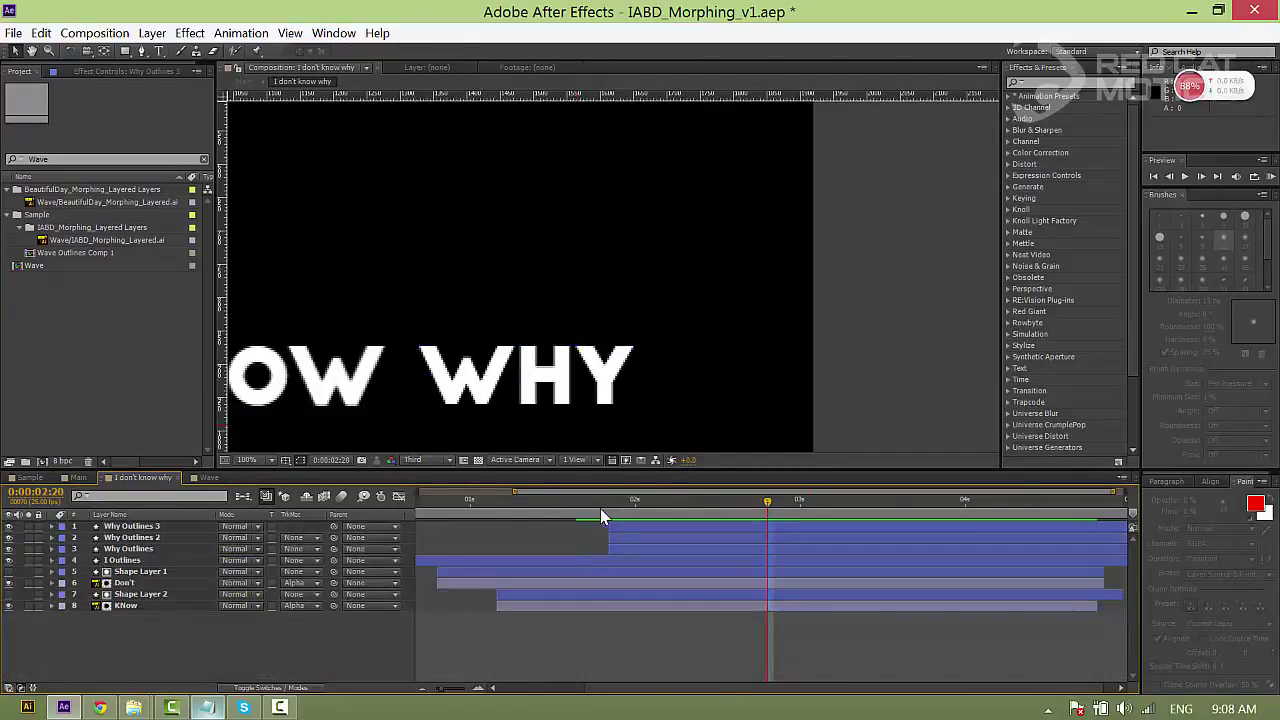
# - Check the audio timing in the Main composition and shift the three Why Outlines layers earlier to start at 0:00:01:17
pyautogui.moveTo(600, 505); pyautogui.dragTo(510, 508)
pyautogui.click(78, 477)
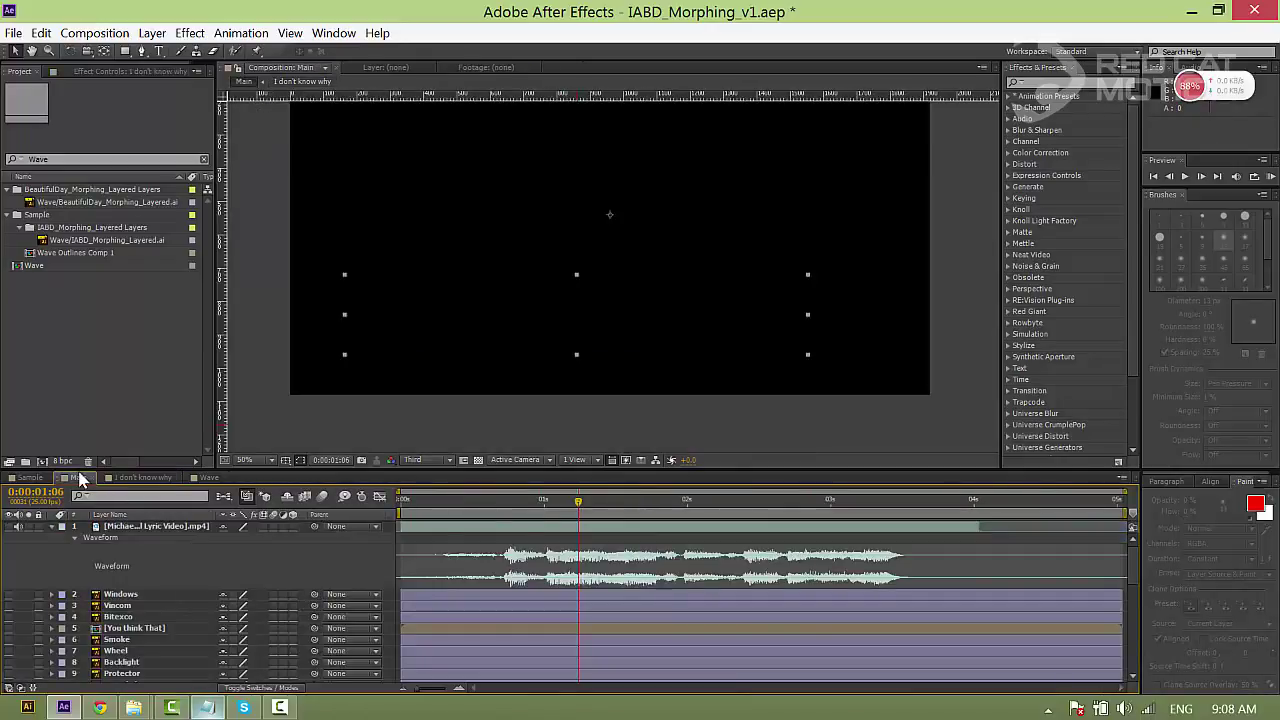
pyautogui.moveTo(505, 506); pyautogui.dragTo(648, 527)
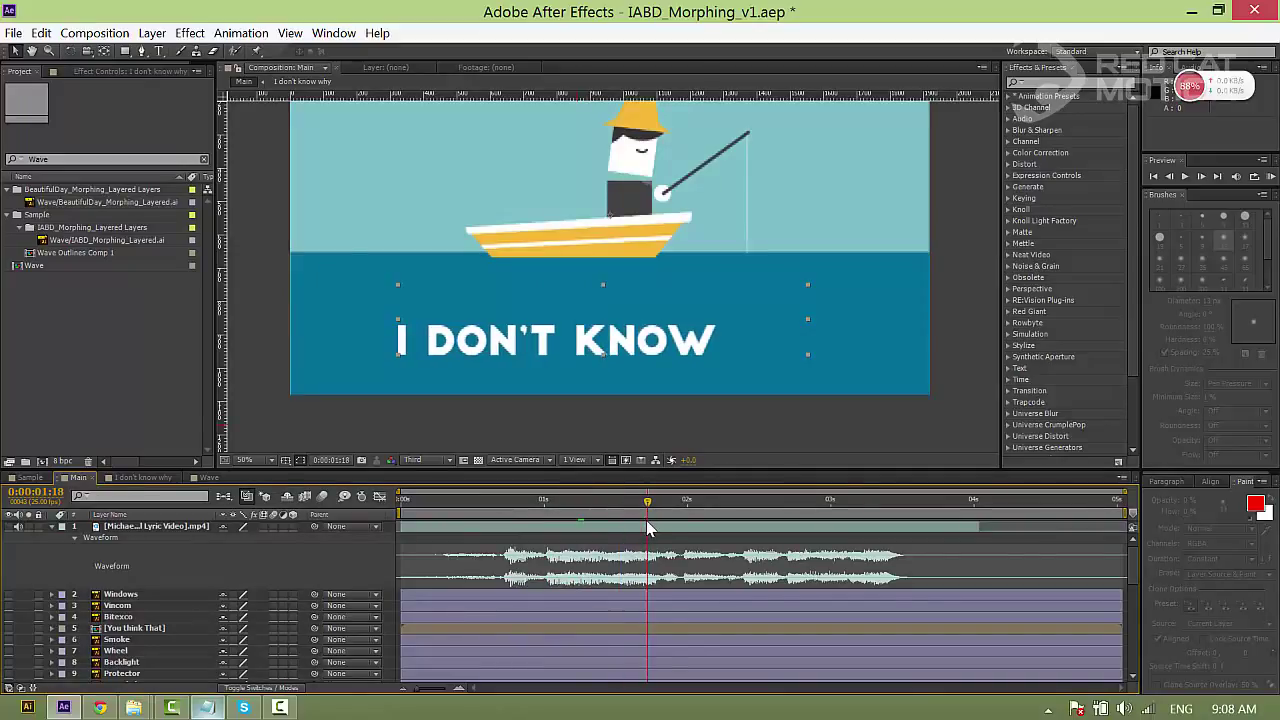
pyautogui.click(140, 477)
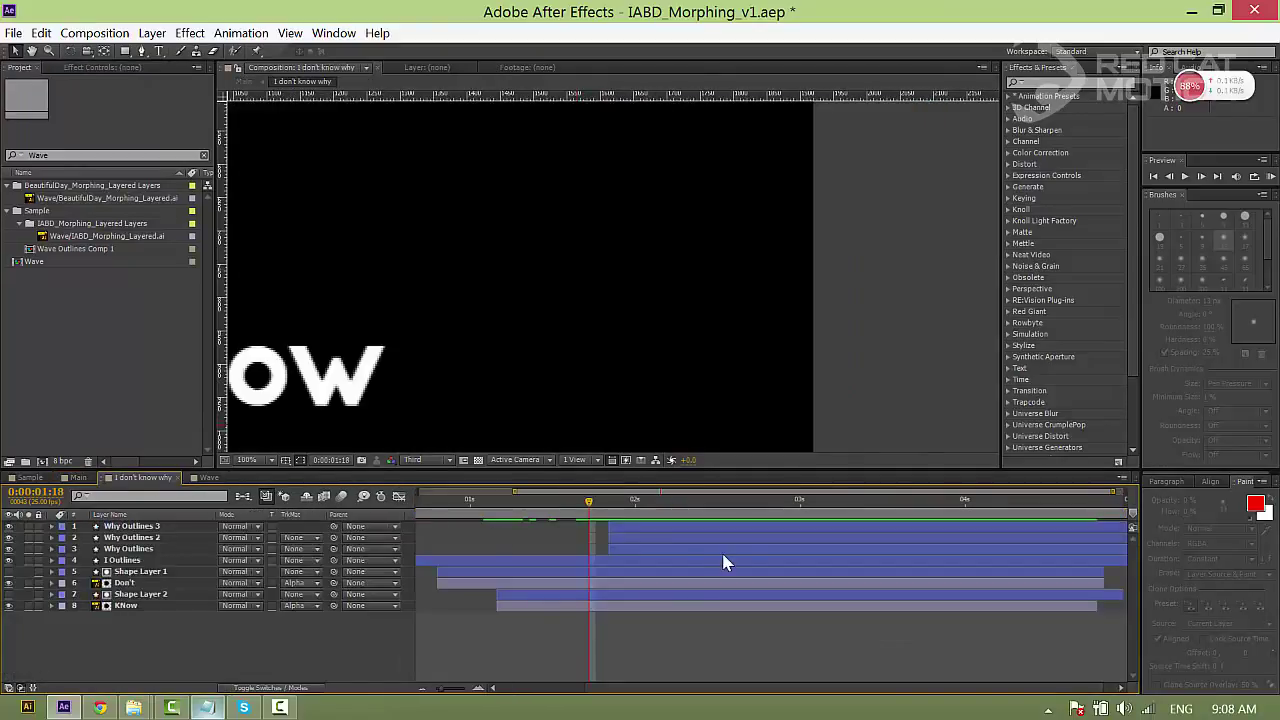
pyautogui.moveTo(478, 362); pyautogui.dragTo(714, 367)
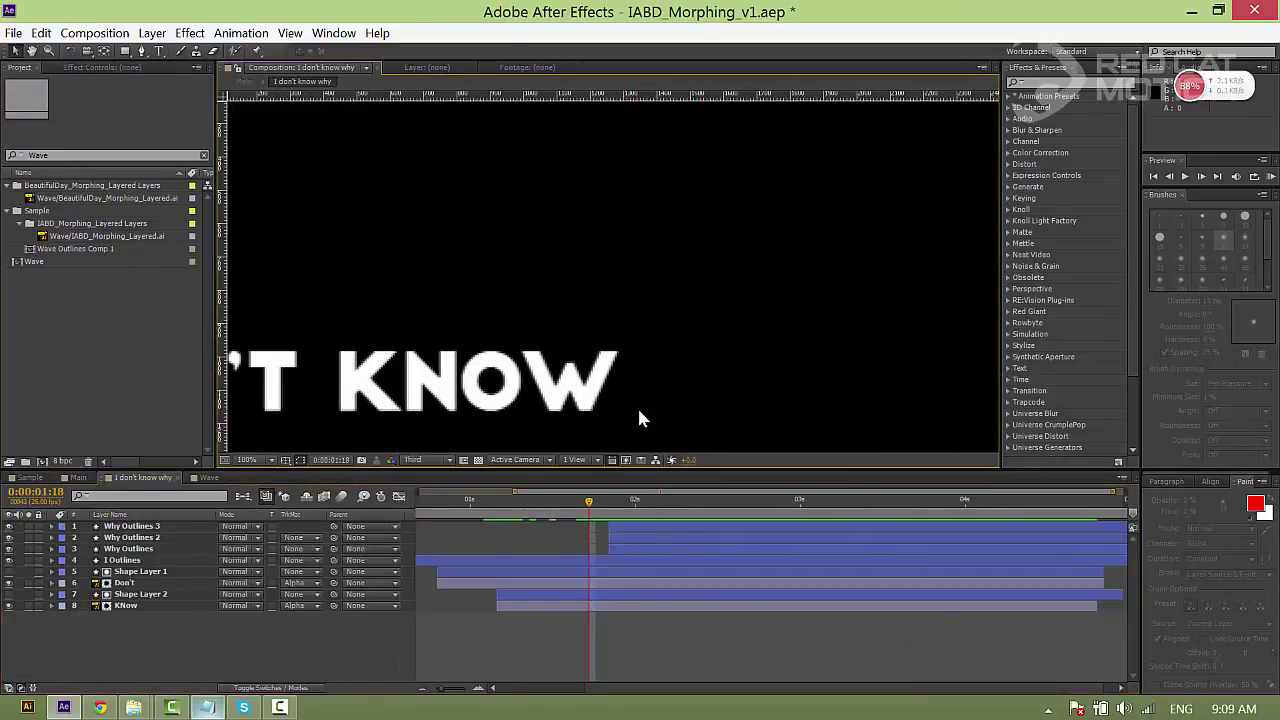
pyautogui.scroll(-1, 637, 406)
pyautogui.moveTo(625, 398); pyautogui.dragTo(698, 412)
pyautogui.click(642, 530)
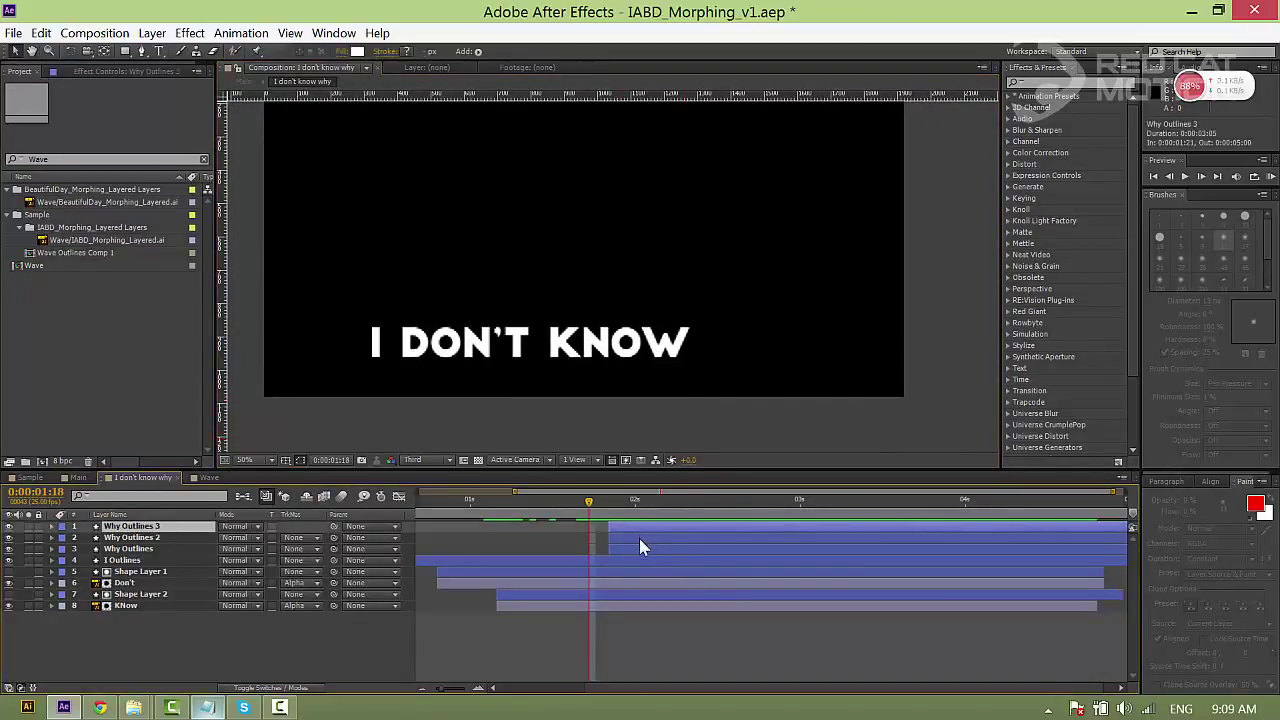
pyautogui.keyDown('shift'); pyautogui.click(648, 548); pyautogui.keyUp('shift')
pyautogui.moveTo(662, 548); pyautogui.dragTo(647, 544)
pyautogui.click(620, 647)
# - Preview the text animation and shift the three Why Outlines layers earlier again to start at about 0:00:01:14
pyautogui.moveTo(586, 508); pyautogui.dragTo(517, 508)
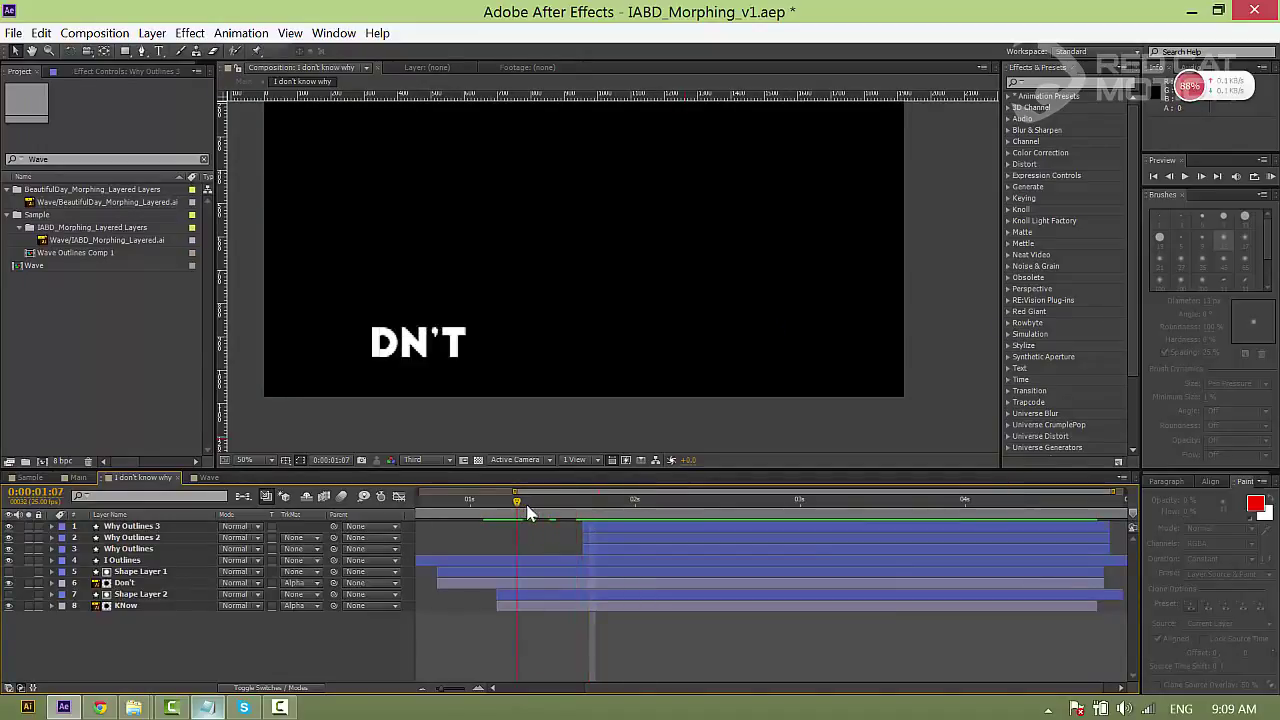
pyautogui.press('space')
pyautogui.click(616, 525)
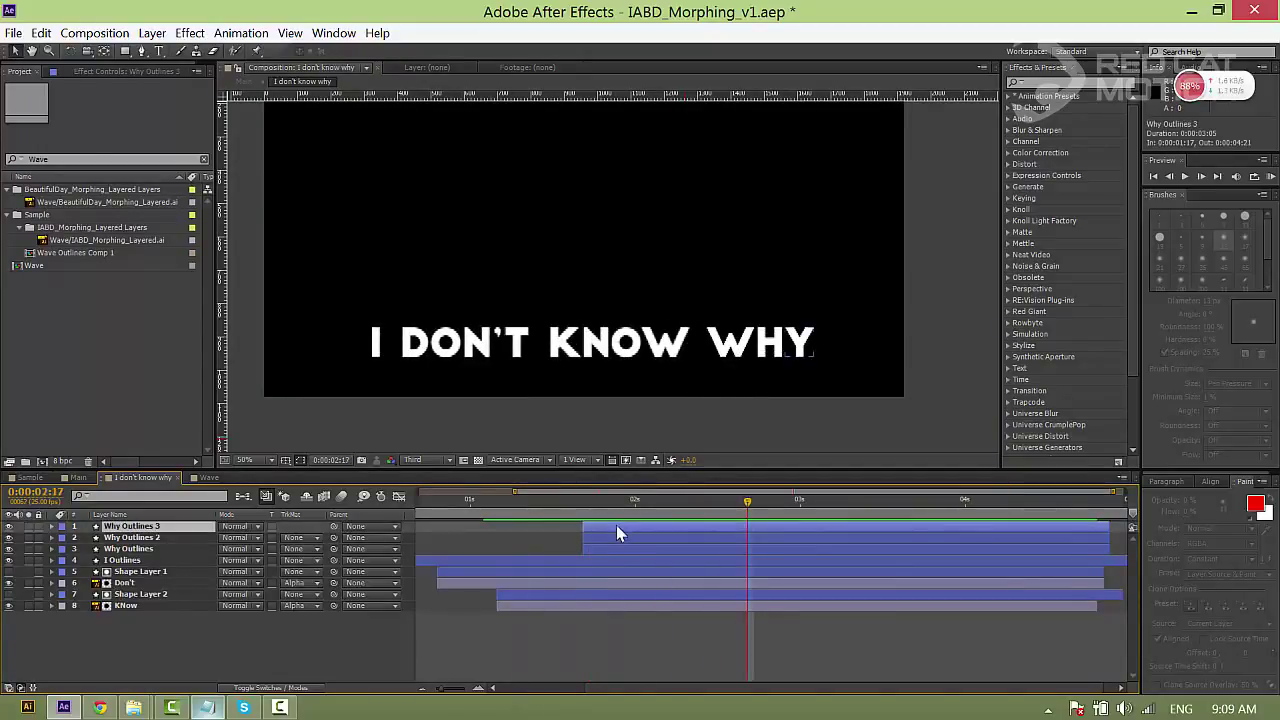
pyautogui.keyDown('shift'); pyautogui.click(637, 547); pyautogui.keyUp('shift')
pyautogui.moveTo(637, 547); pyautogui.dragTo(617, 552)
pyautogui.click(588, 640)
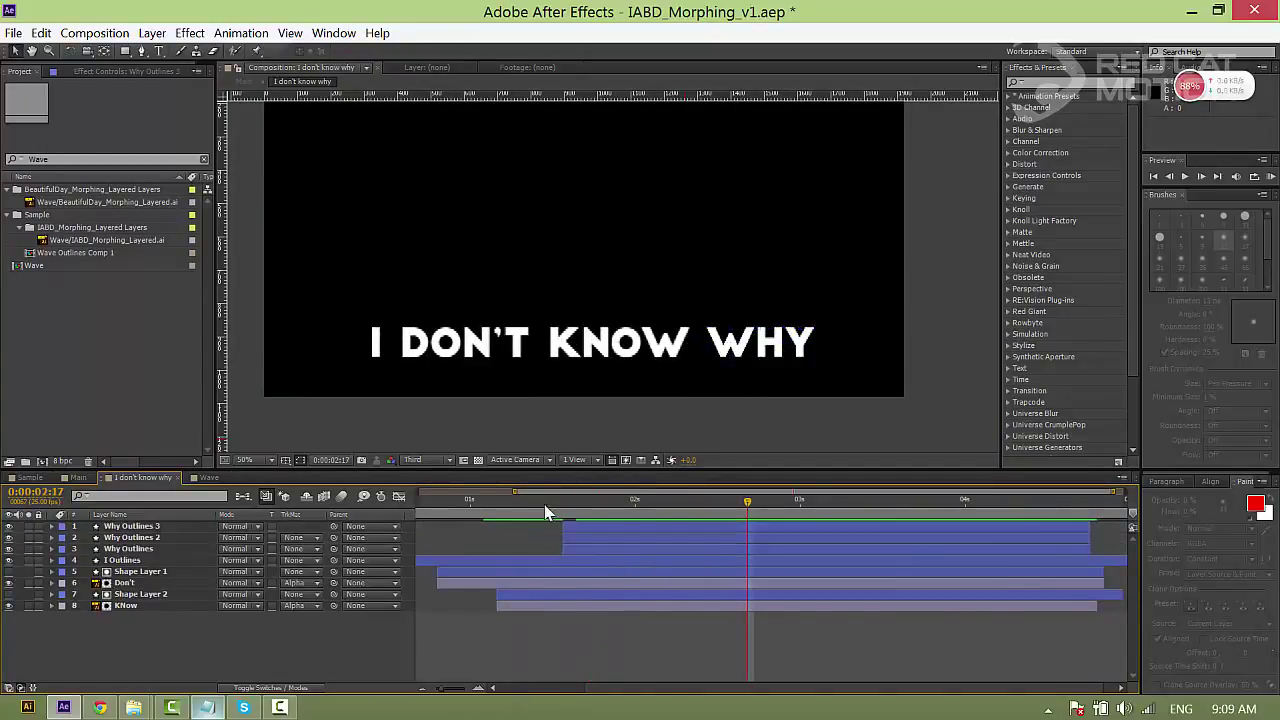
# - Check the complete text against the boat scene in the Main composition at 0:00:02:07
pyautogui.moveTo(629, 500); pyautogui.dragTo(677, 511)
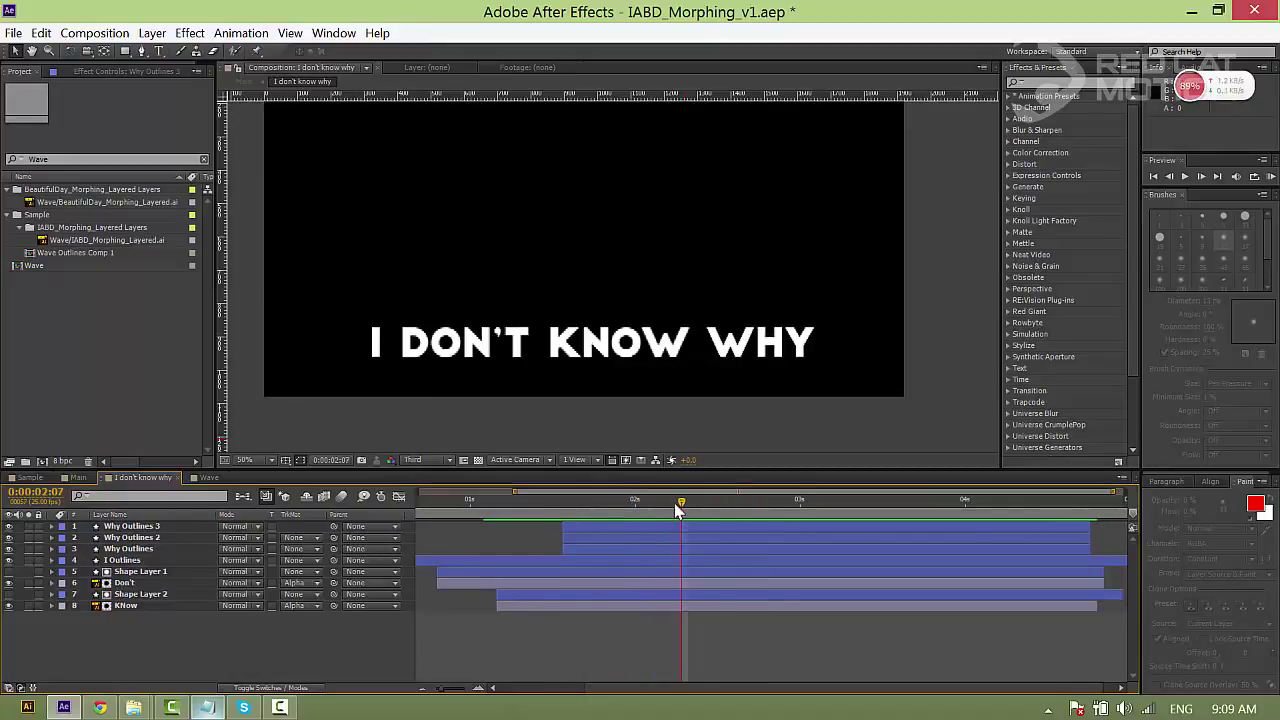
pyautogui.click(77, 477)
pyautogui.press('h')
pyautogui.moveTo(671, 280); pyautogui.dragTo(617, 386)
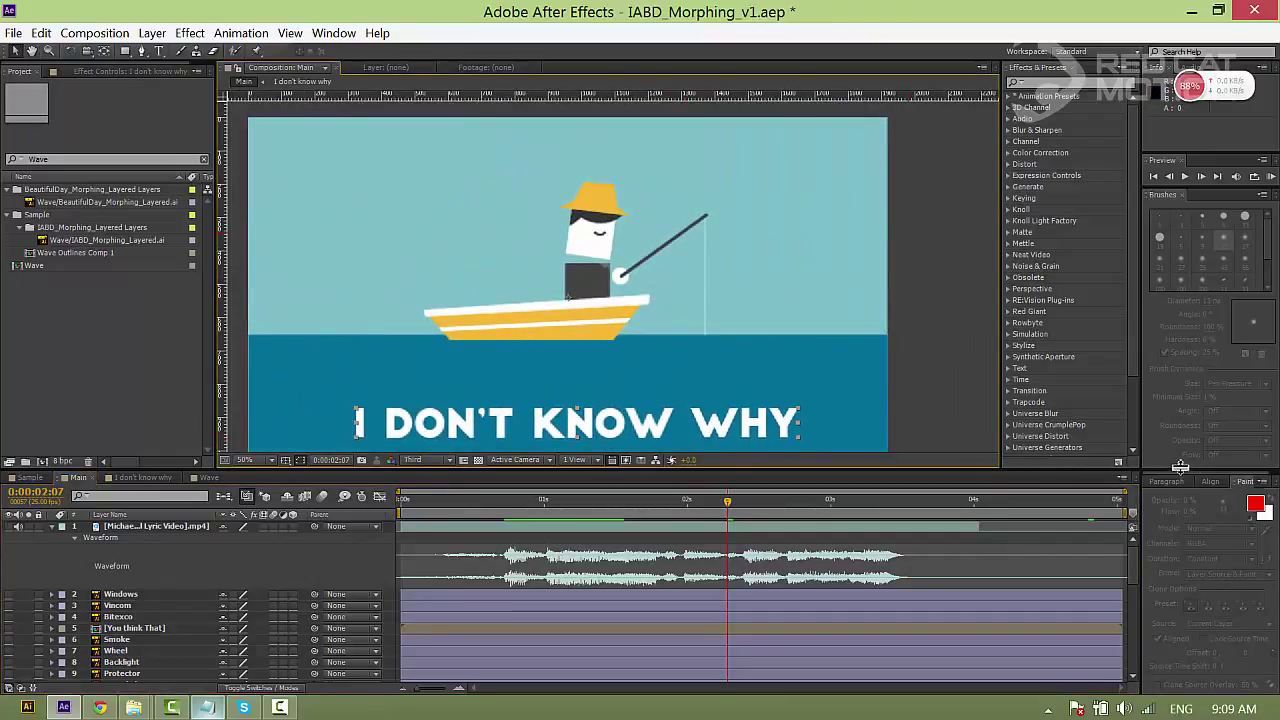
pyautogui.moveTo(1203, 422); pyautogui.dragTo(1198, 474)
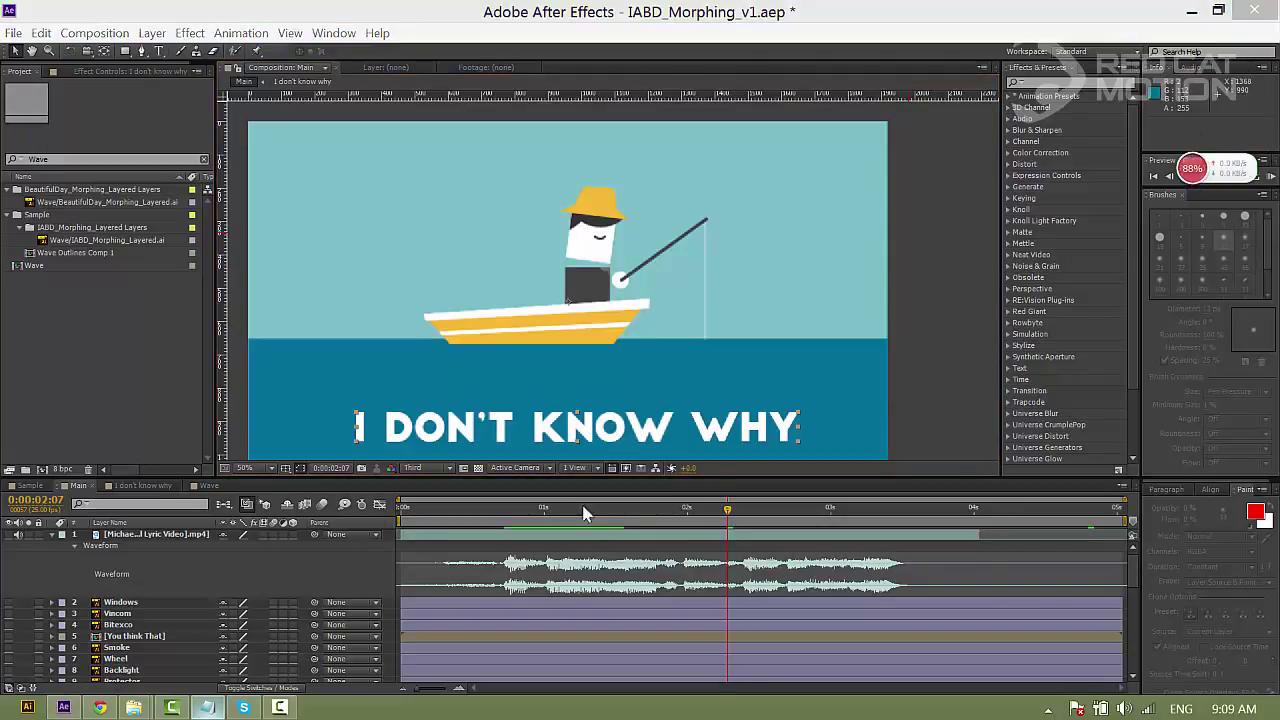
pyautogui.click(587, 338)
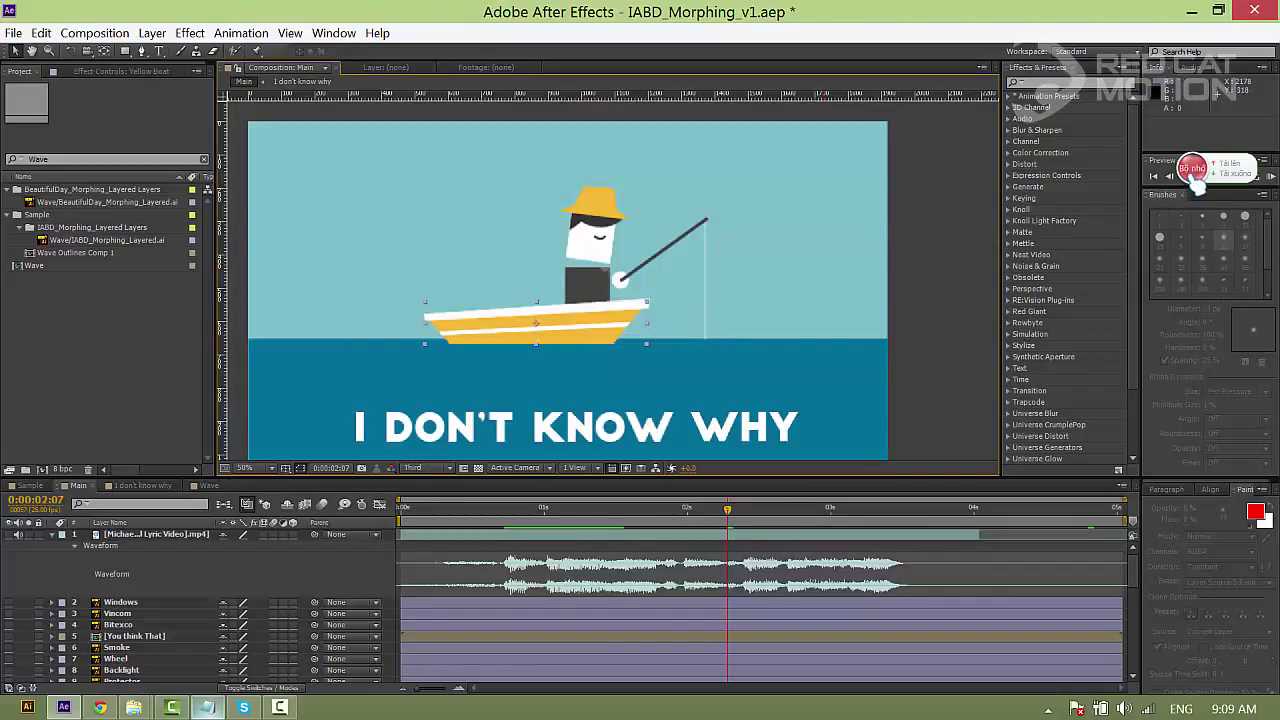
pyautogui.moveTo(1191, 175)
pyautogui.mouseDown()
pyautogui.moveTo(1143, 191)
pyautogui.moveTo(1126, 219)
pyautogui.mouseUp()
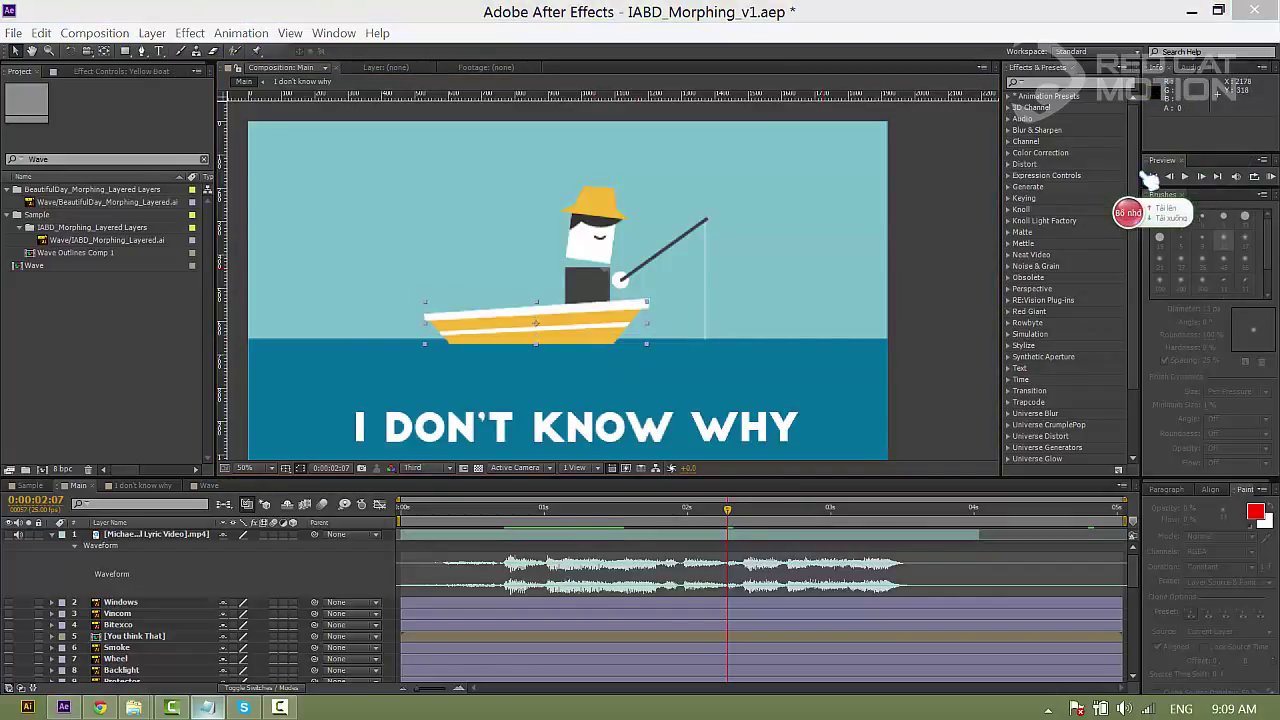
pyautogui.moveTo(1143, 175); pyautogui.dragTo(1134, 120)
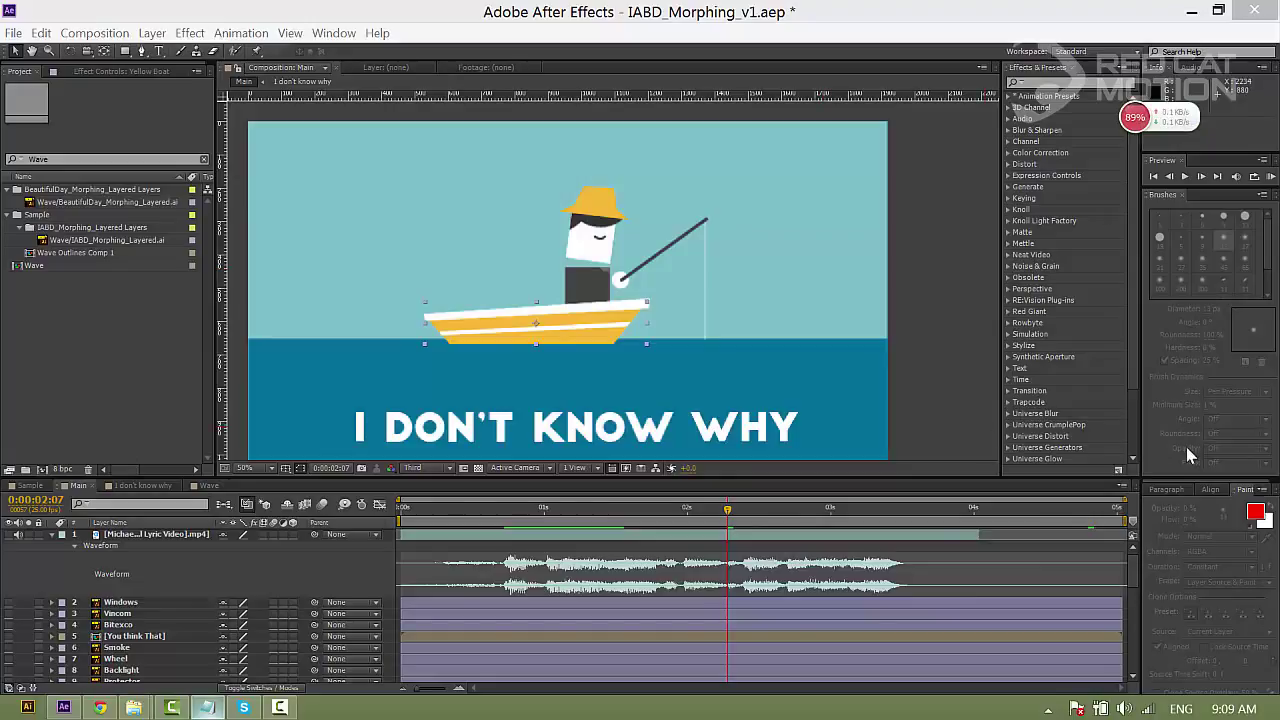
pyautogui.click(692, 340)
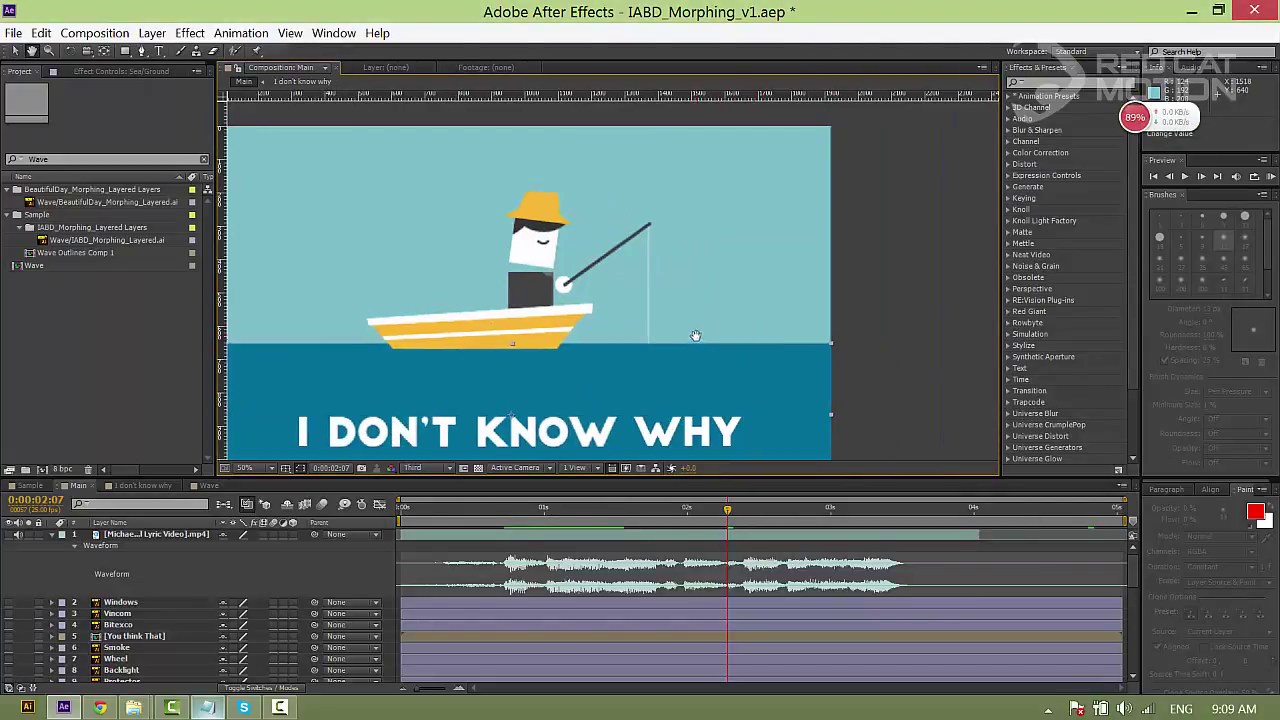
# - Show the Character settings and sample the boat's yellow as the fill colour
pyautogui.click(333, 33)
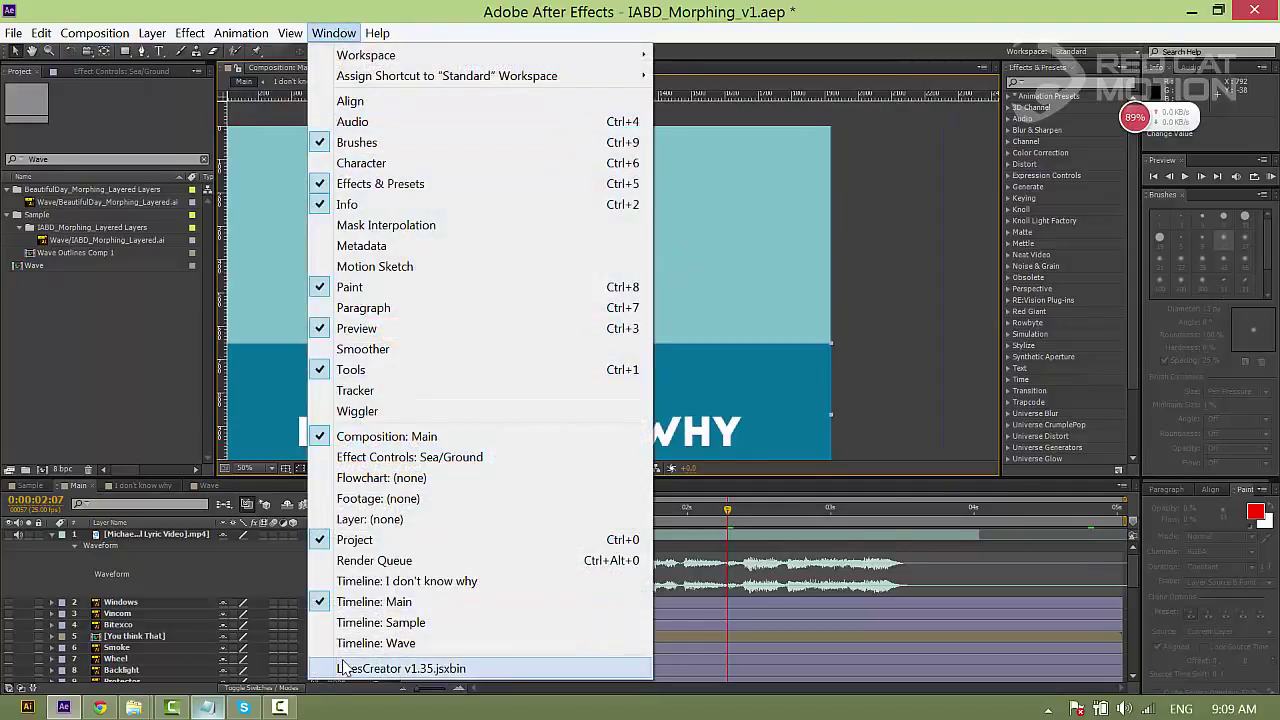
pyautogui.click(368, 164)
pyautogui.moveTo(1140, 108); pyautogui.dragTo(1046, 140)
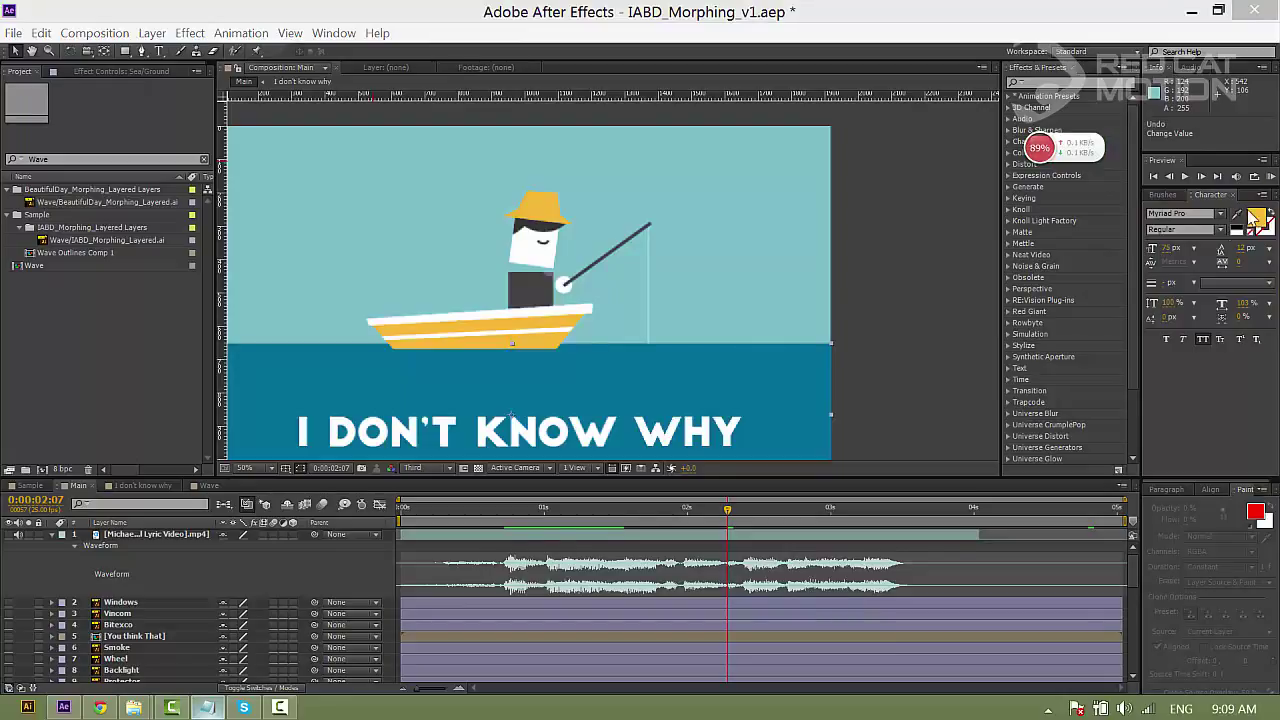
pyautogui.click(1237, 217)
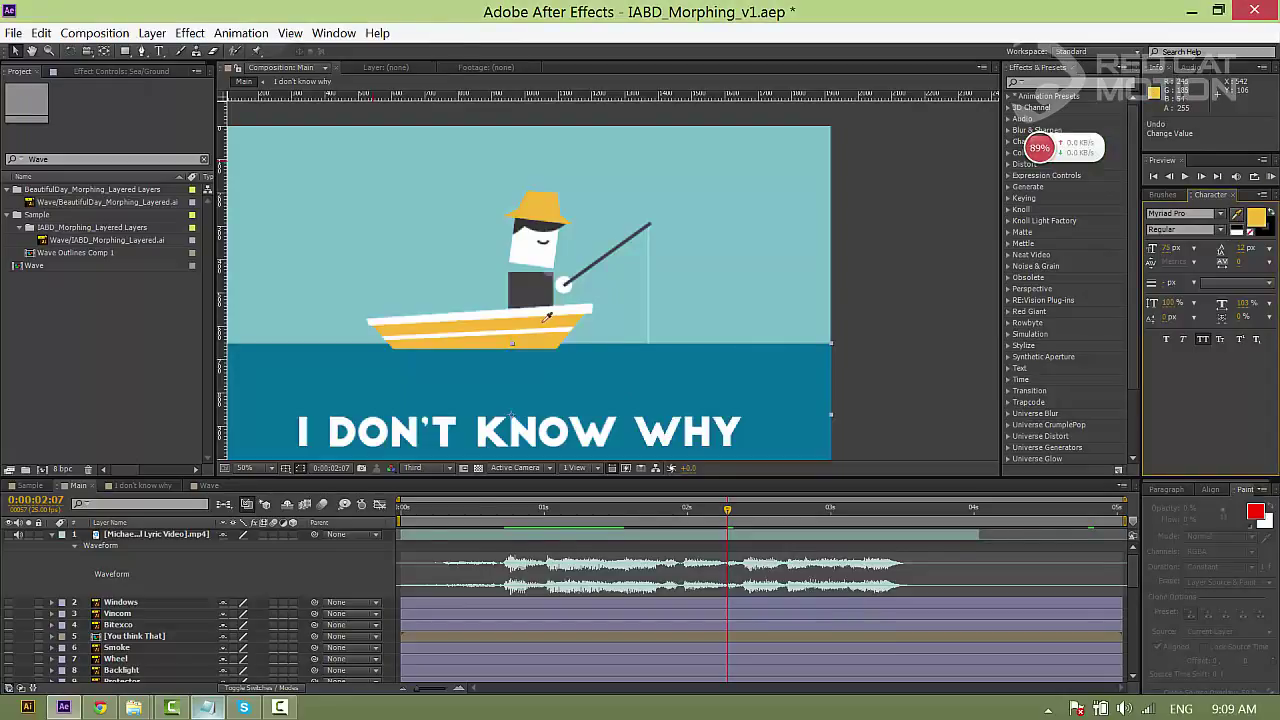
# - In the I don't know why composition, copy the sampled yellow's hex code F5B936 and apply it as the I Outlines shape fill
pyautogui.click(181, 489)
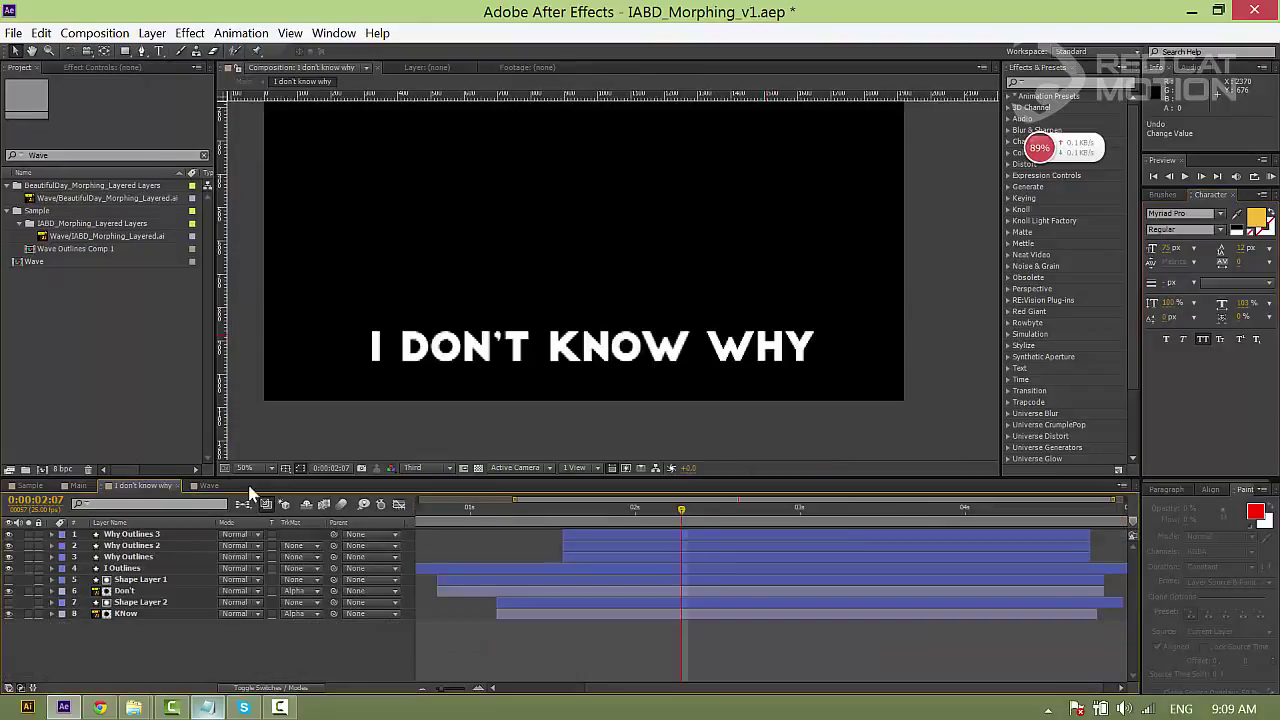
pyautogui.click(377, 350)
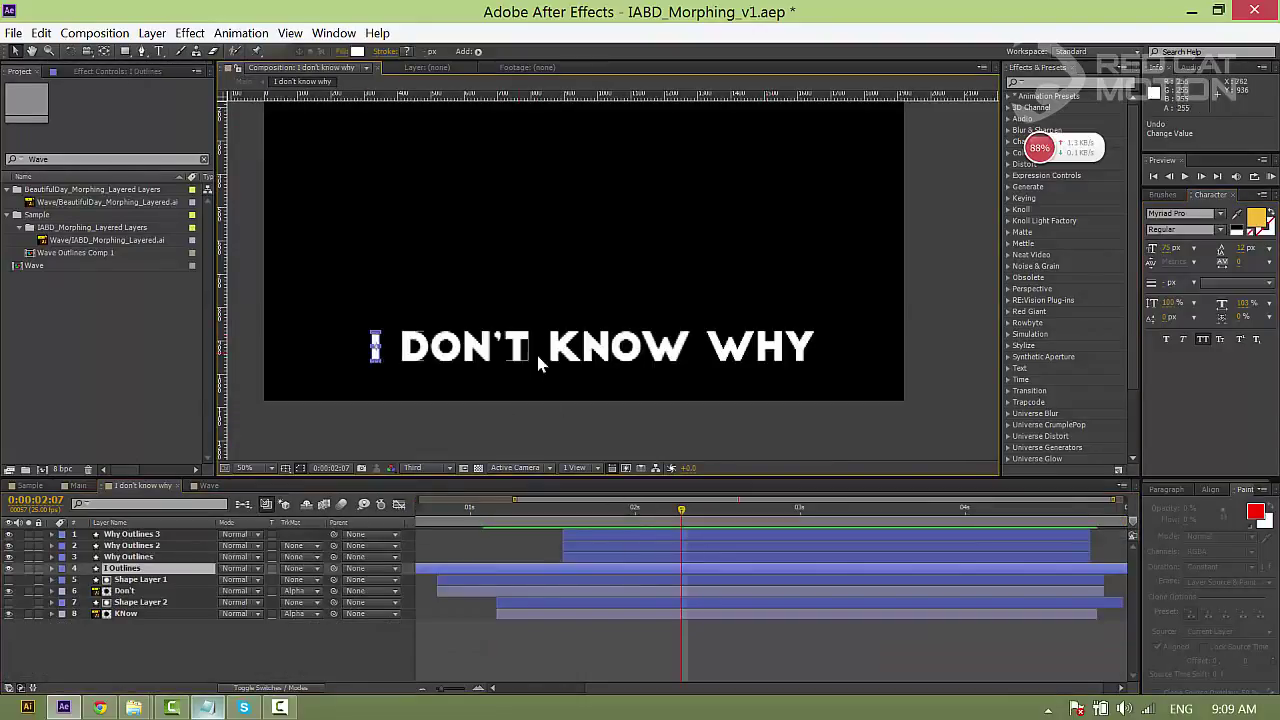
pyautogui.click(1258, 220)
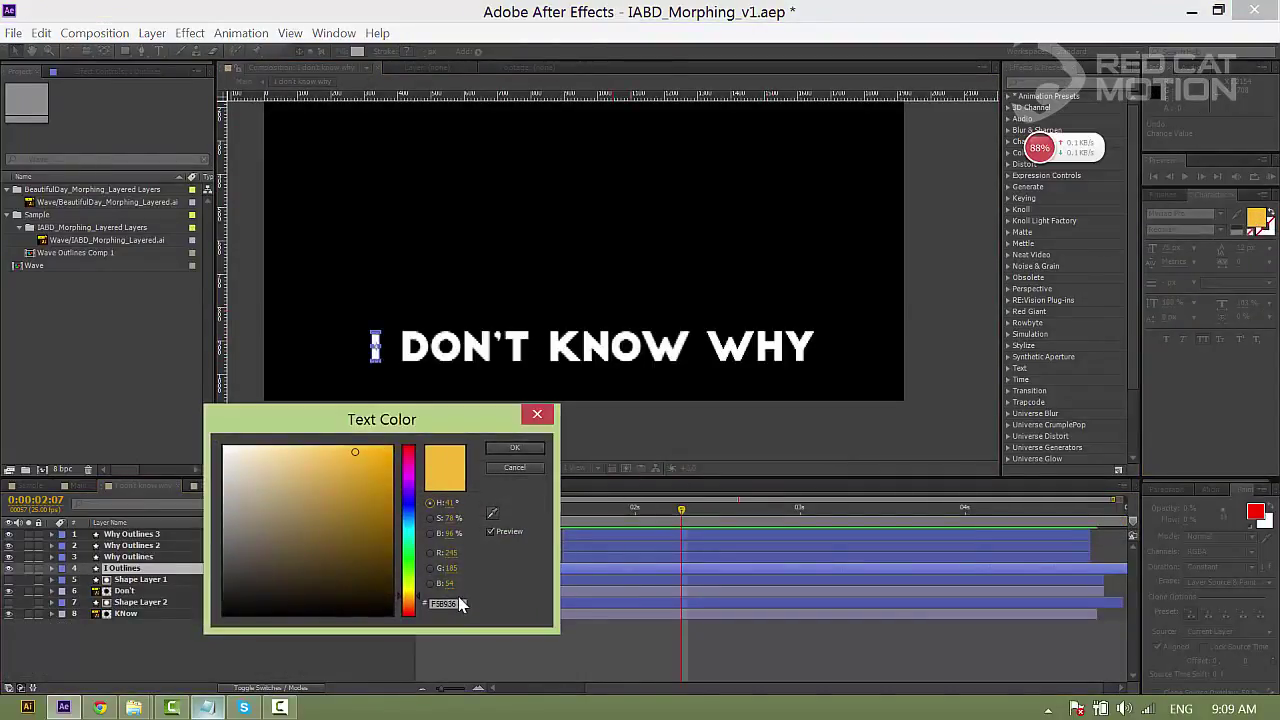
pyautogui.click(529, 450)
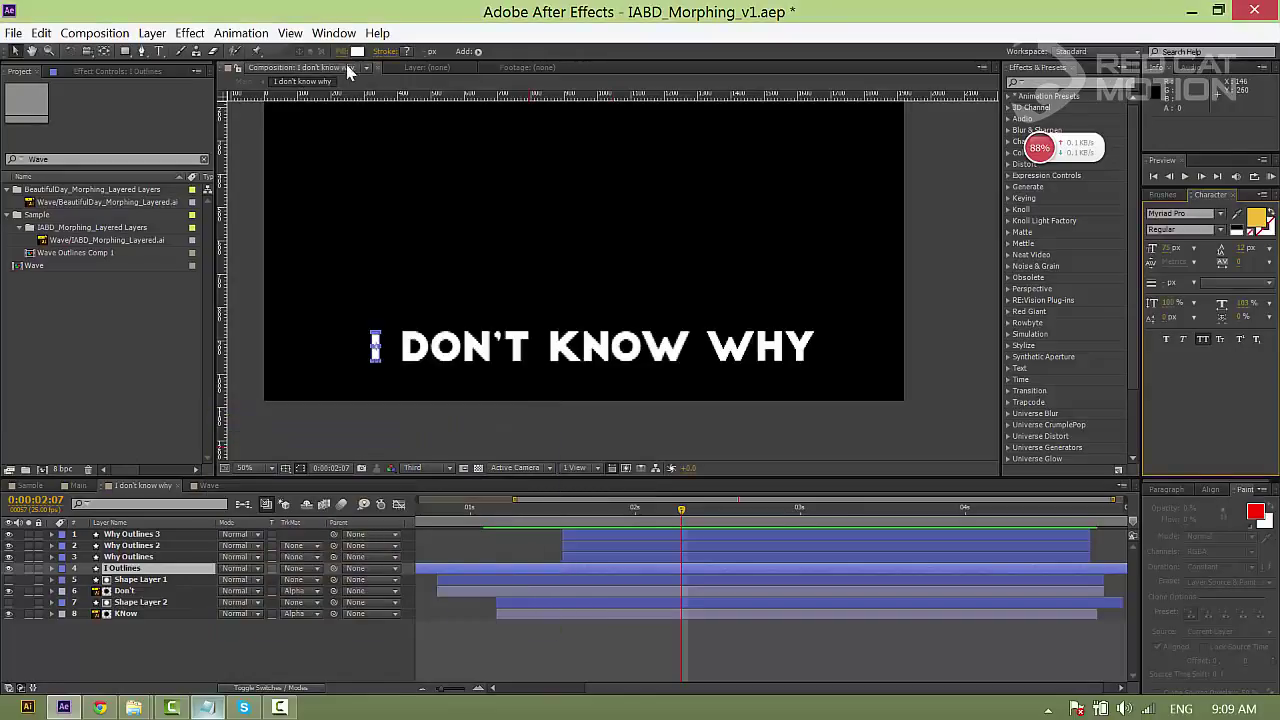
pyautogui.click(354, 52)
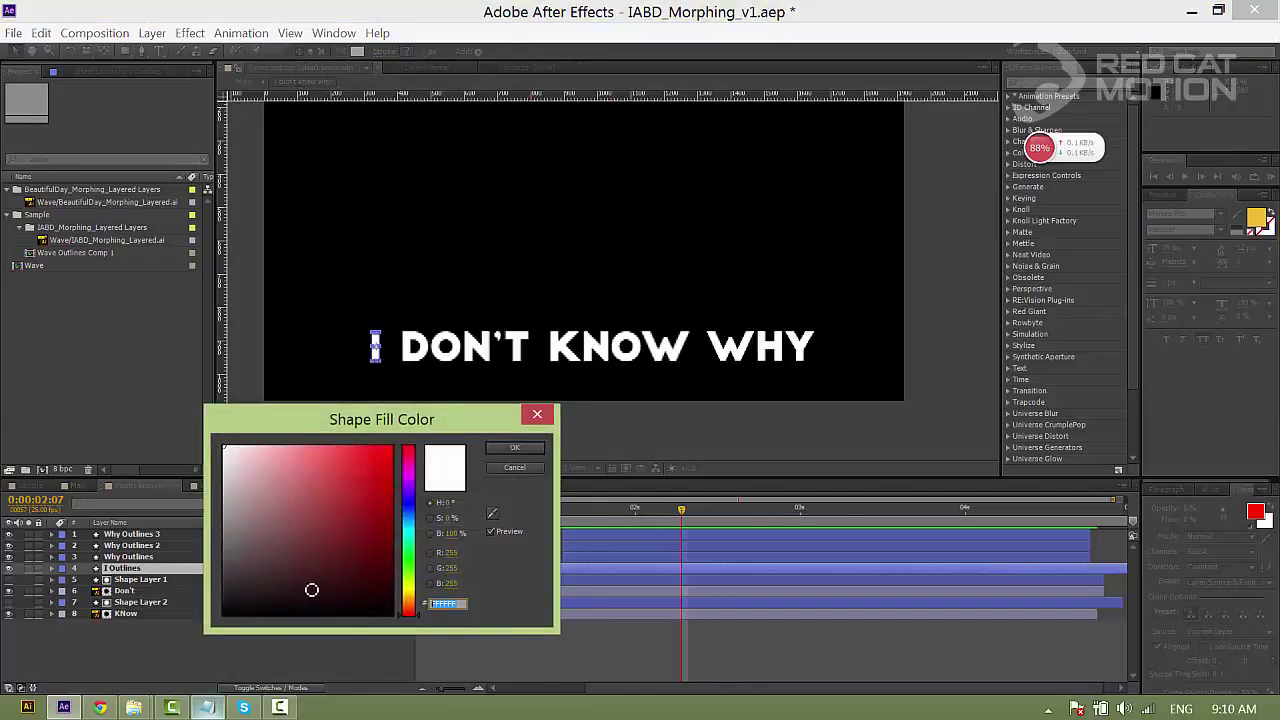
pyautogui.hotkey('ctrl', 'v')
pyautogui.click(515, 448)
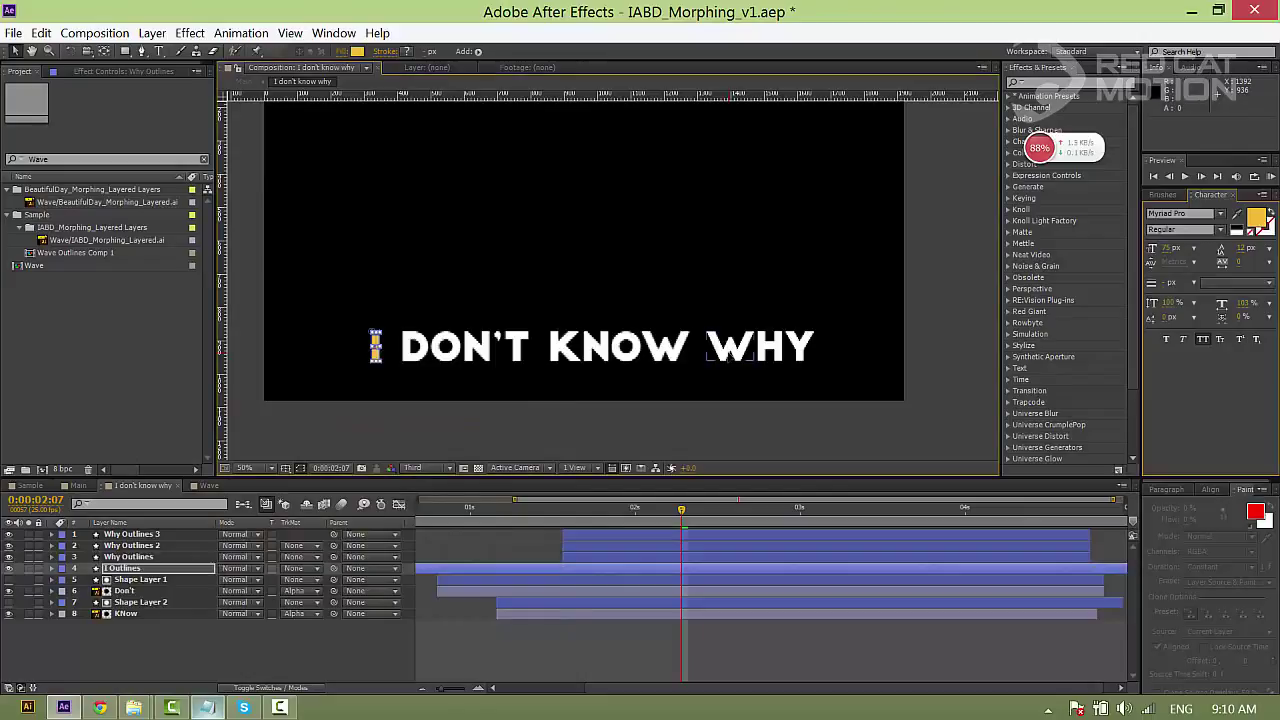
# - Fill the W, H and Y outline layers together with the yellow F5B936
pyautogui.click(760, 347)
pyautogui.keyDown('shift'); pyautogui.click(779, 345); pyautogui.keyUp('shift')
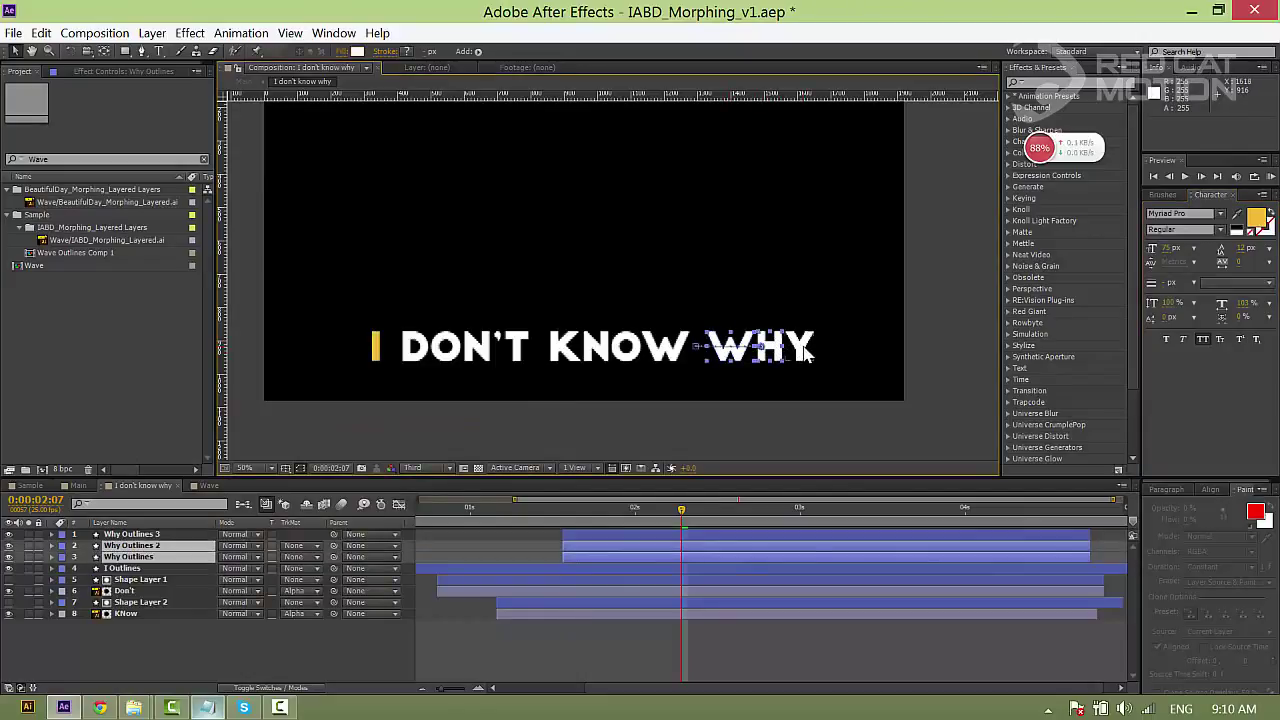
pyautogui.keyDown('shift'); pyautogui.click(801, 346); pyautogui.keyUp('shift')
pyautogui.click(359, 52)
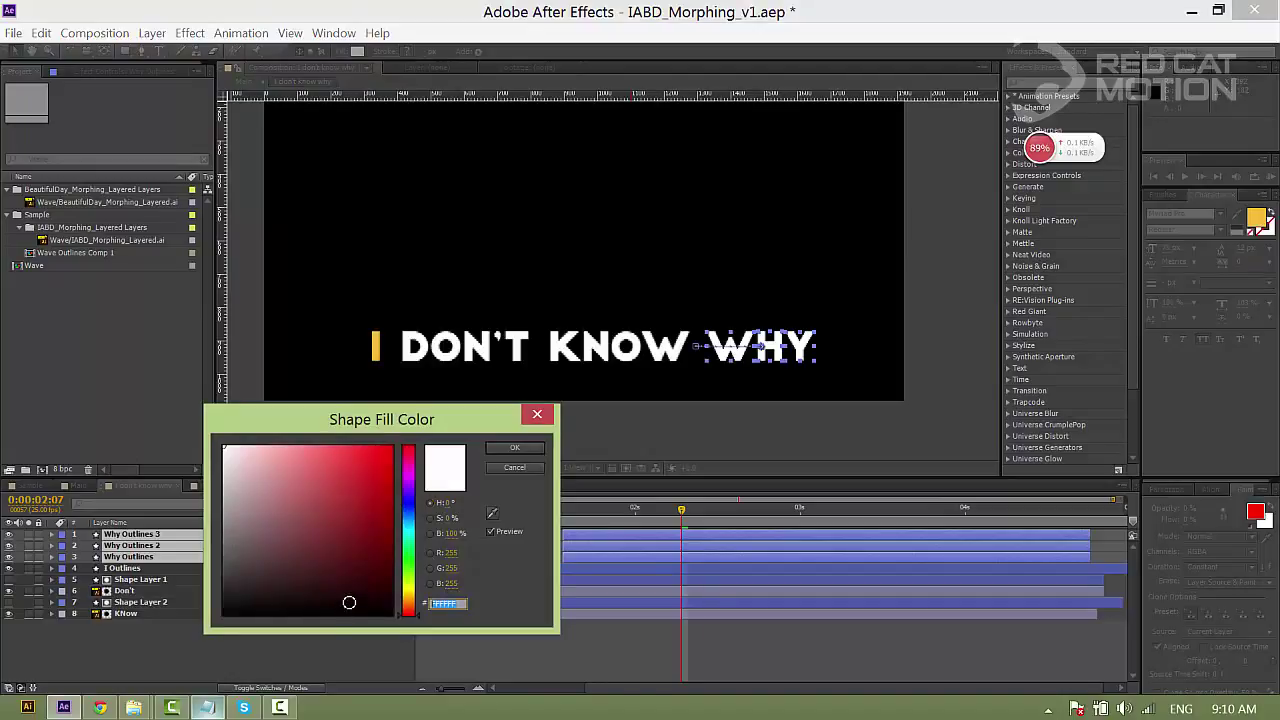
pyautogui.write('F5B936')
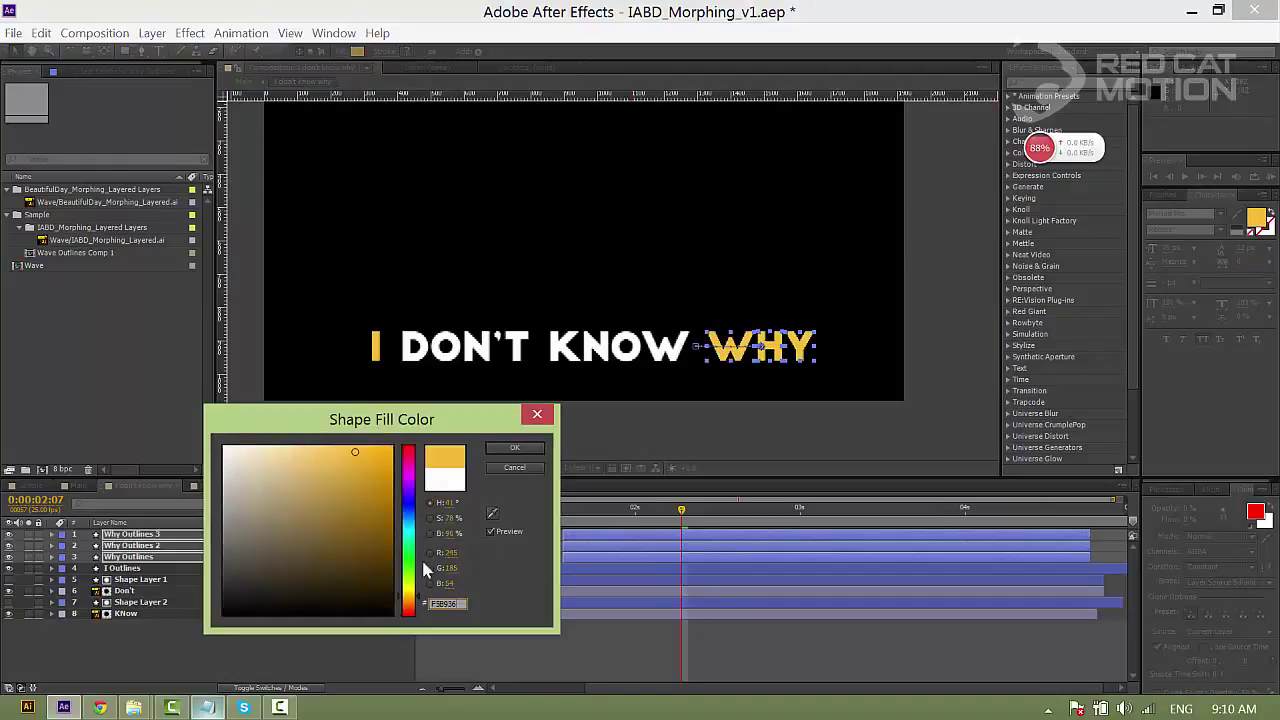
pyautogui.click(530, 455)
pyautogui.click(551, 534)
# - Preview the recoloured text animation from the start of the I don't know why composition, then again from about 0:00:01:04
pyautogui.press('Home')
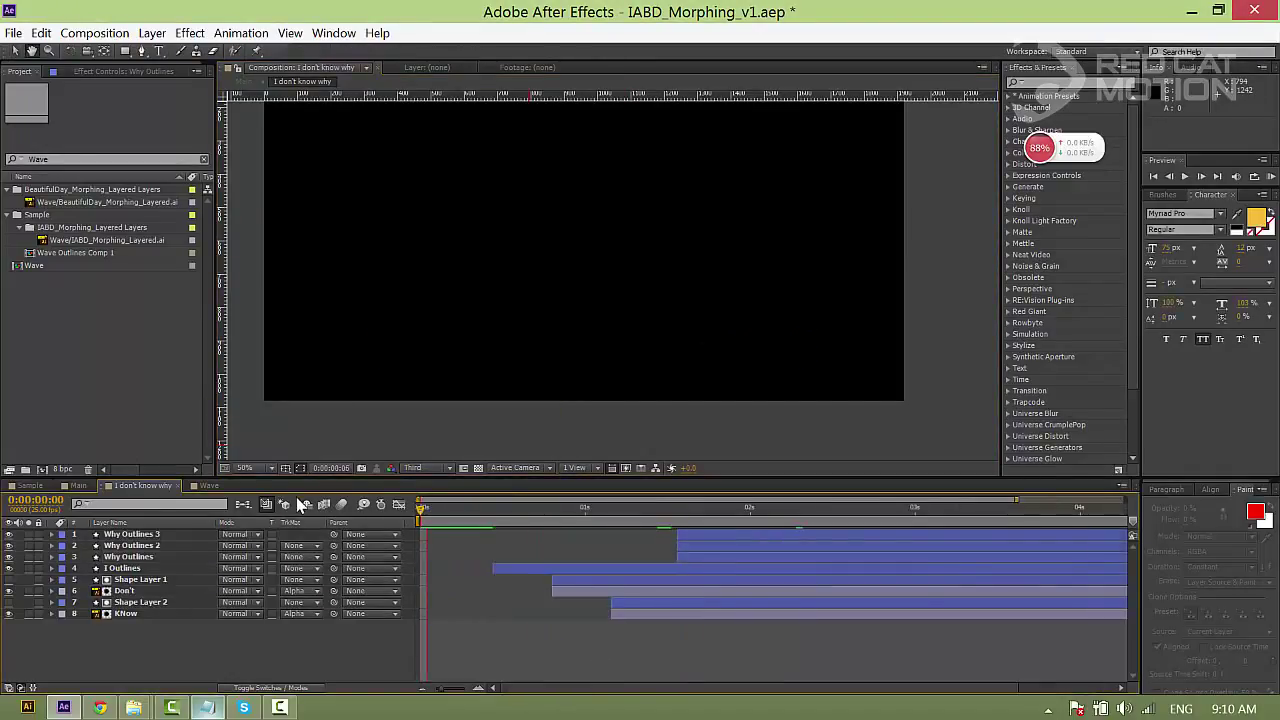
pyautogui.press('space')
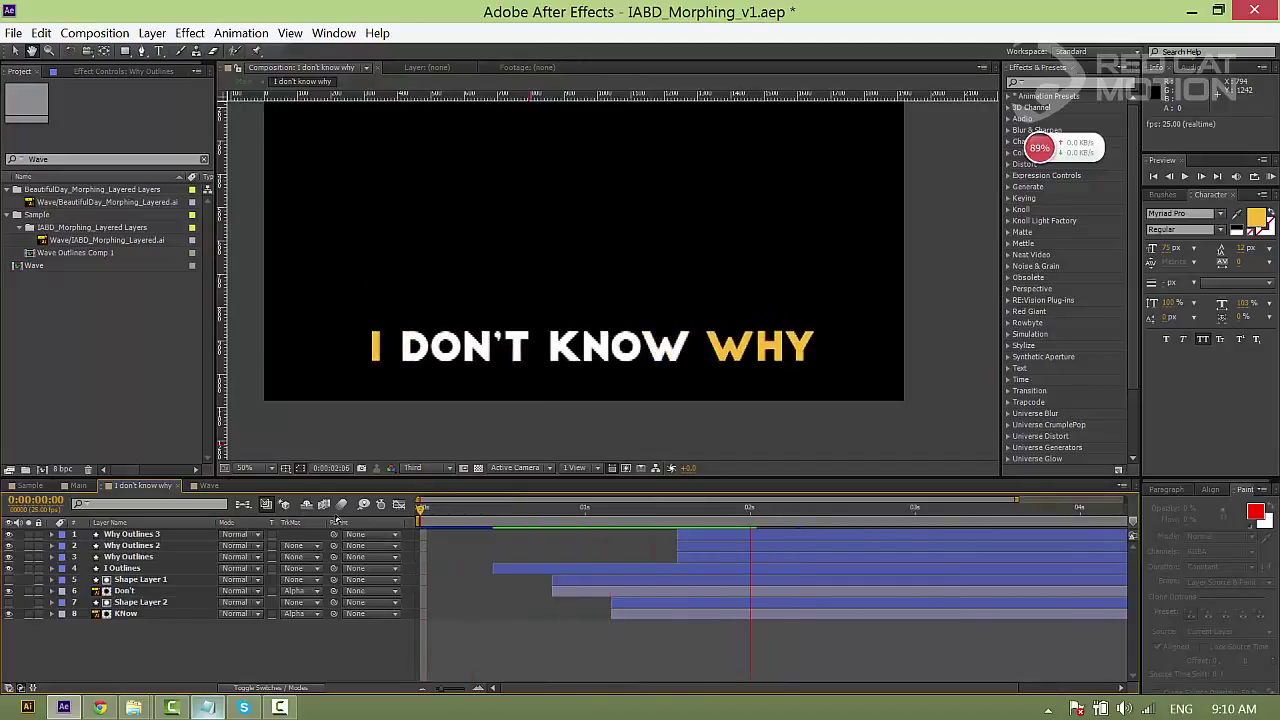
pyautogui.click(613, 517)
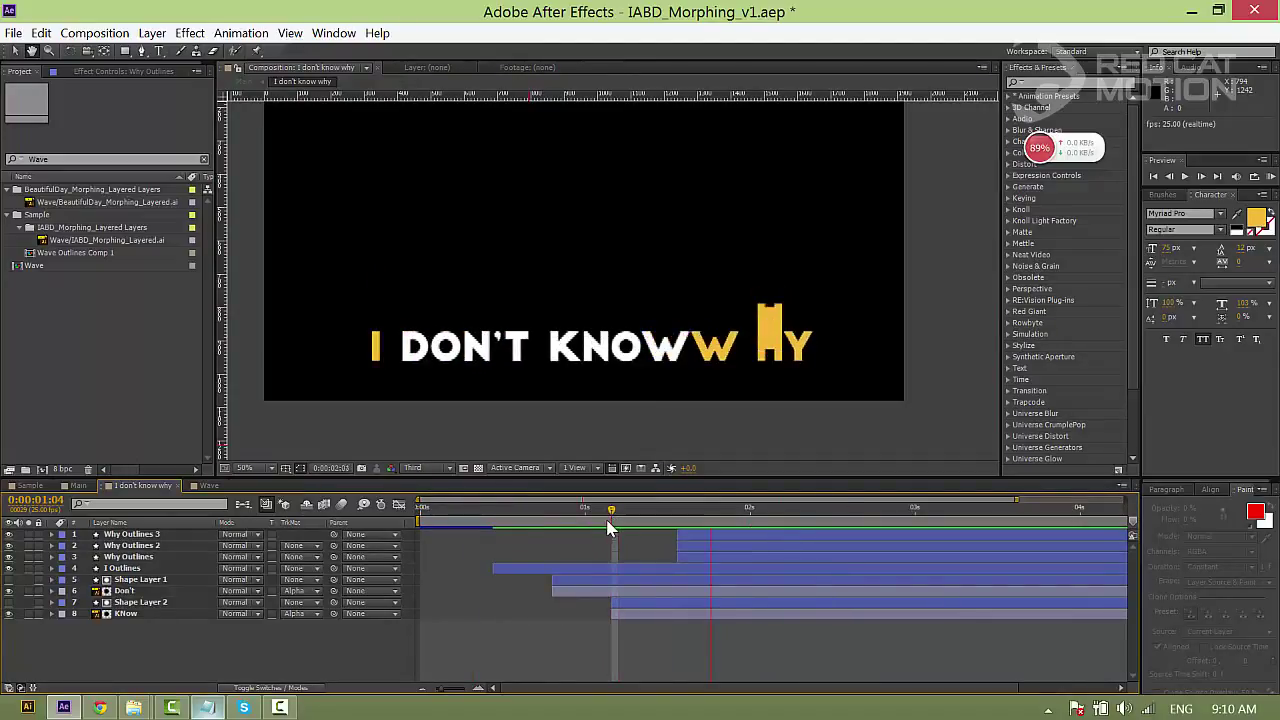
pyautogui.press('space')
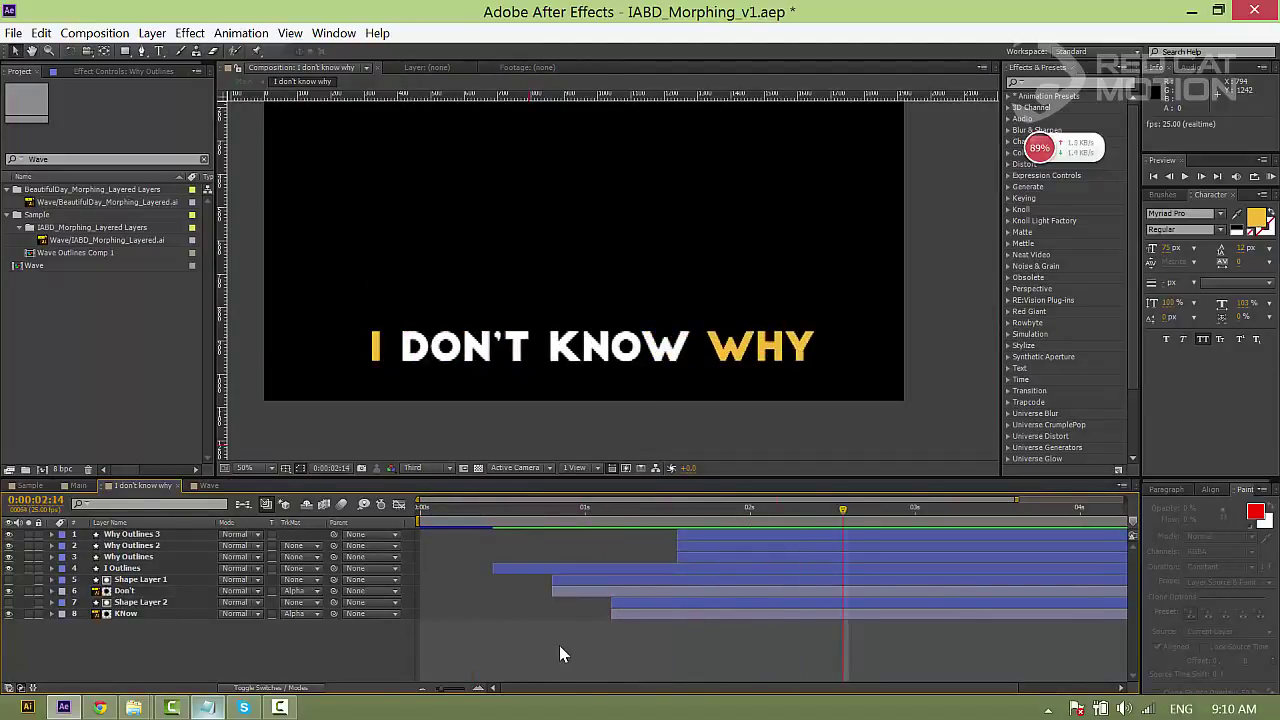
# - Check the yellow and white text against the boat scene in the Main composition at 0:00:02:14
pyautogui.click(80, 486)
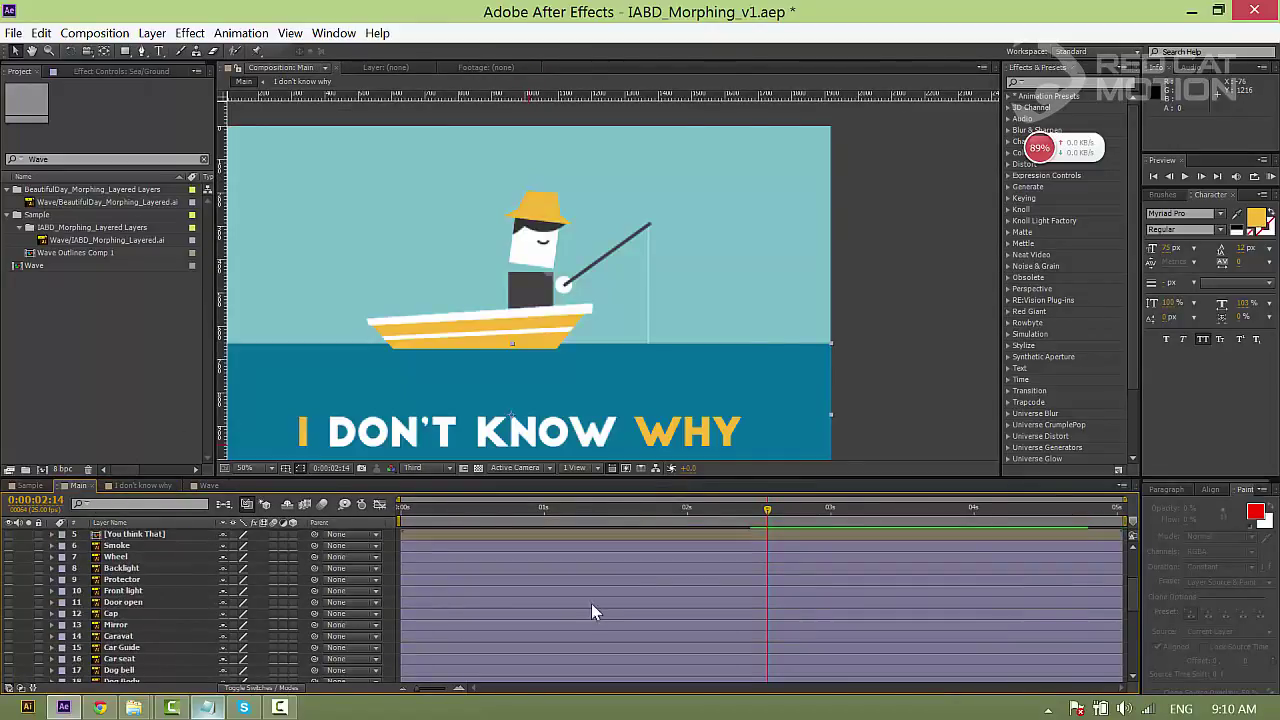
pyautogui.click(556, 636)
pyautogui.scroll(-5, 542, 633)
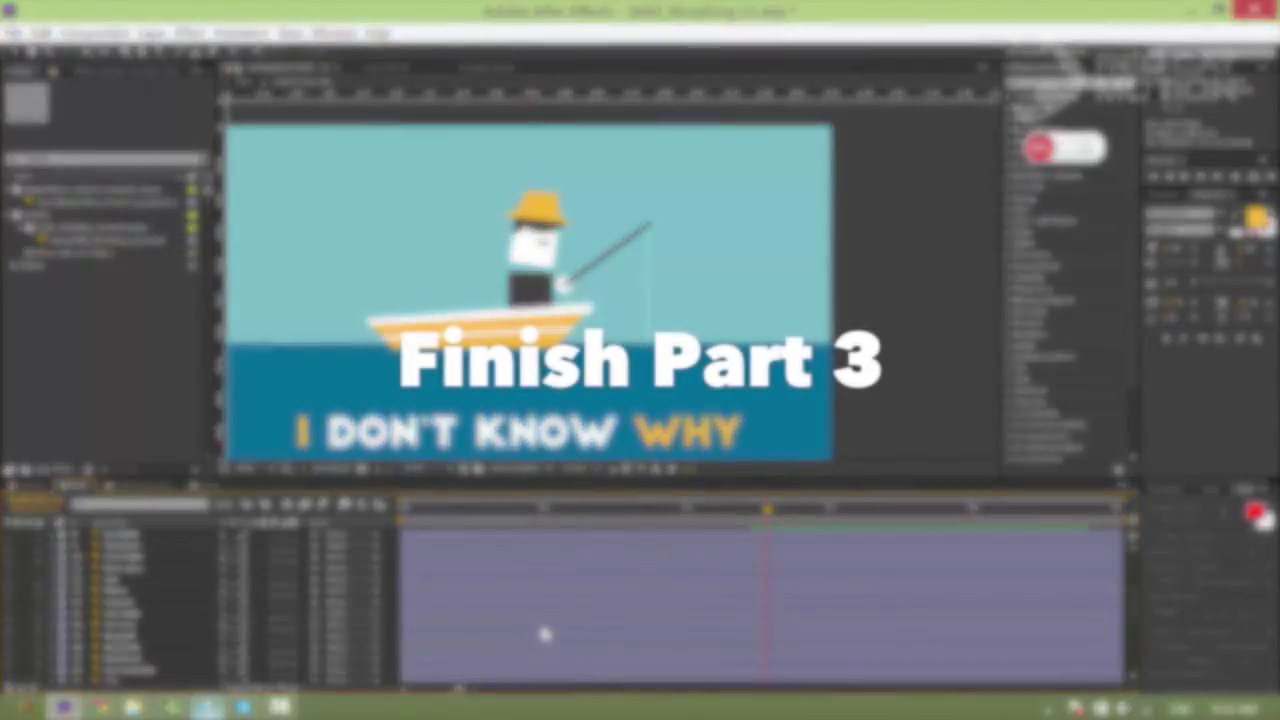